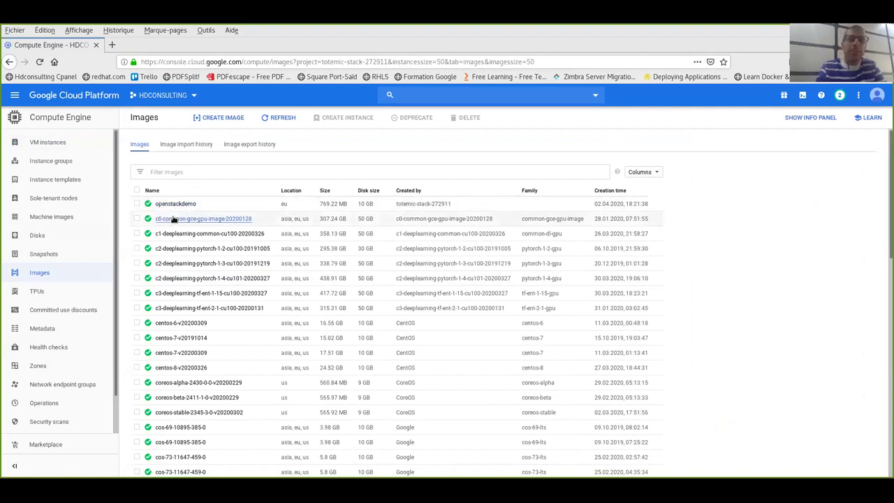
- Check the existing Compute Engine disks, and start creating a new VM instance
left_click(35, 238)
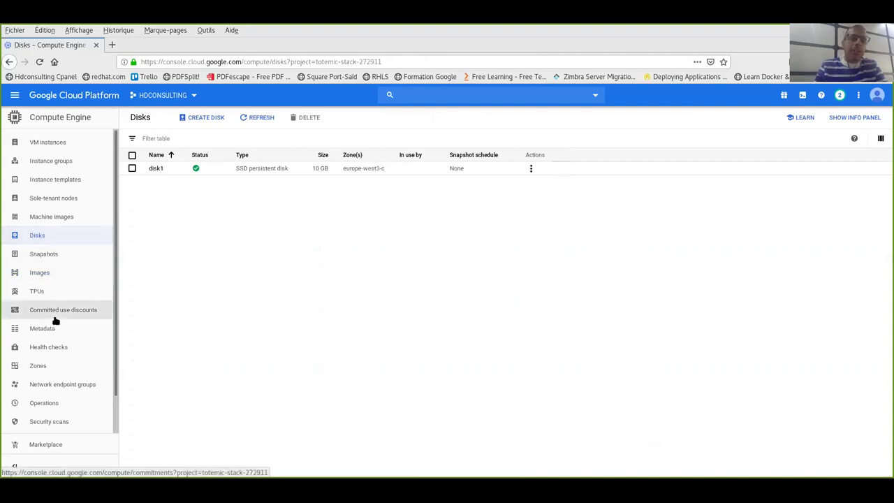
left_click(48, 141)
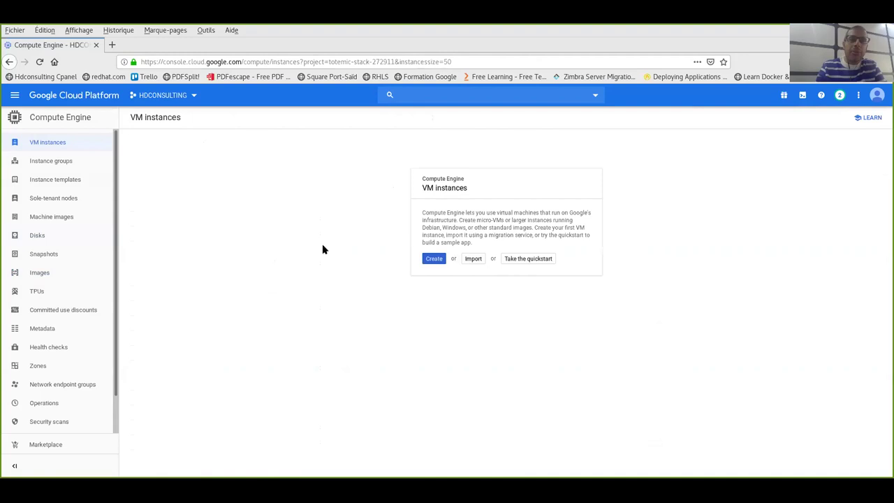
left_click(433, 264)
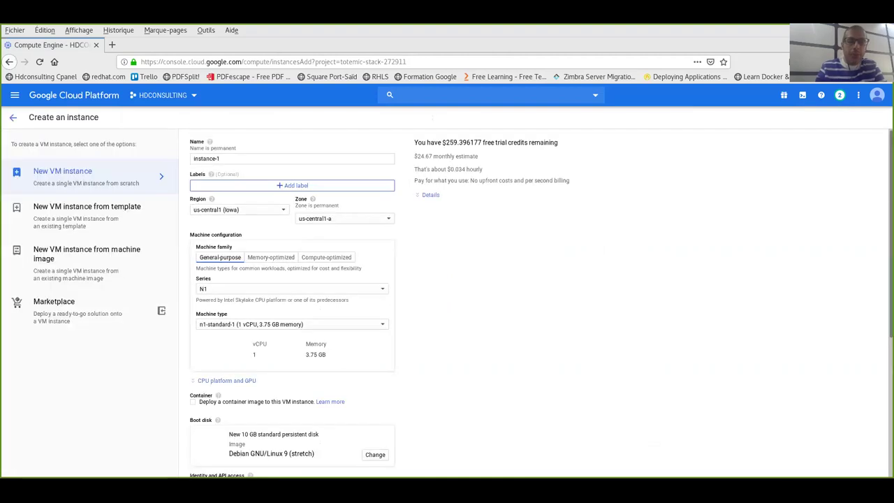
left_click(427, 329)
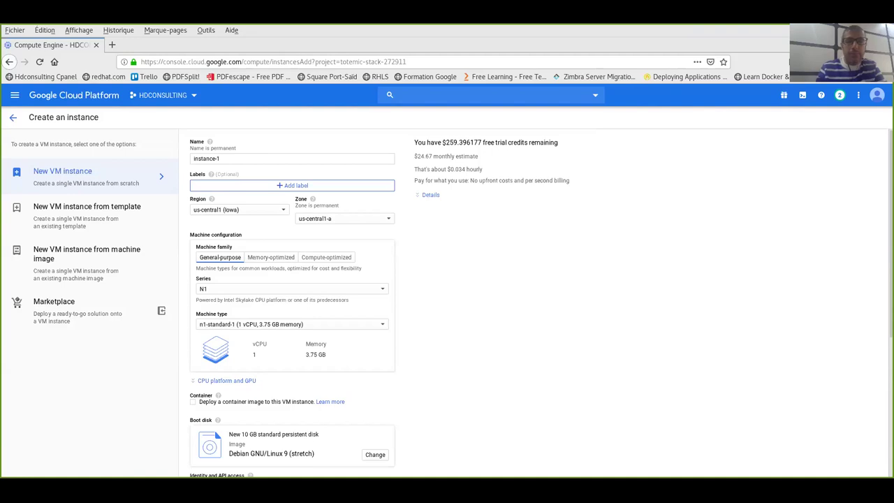
- Name the instance packstack and set its region to europe-west3 (Frankfurt)
key("alt+Tab")
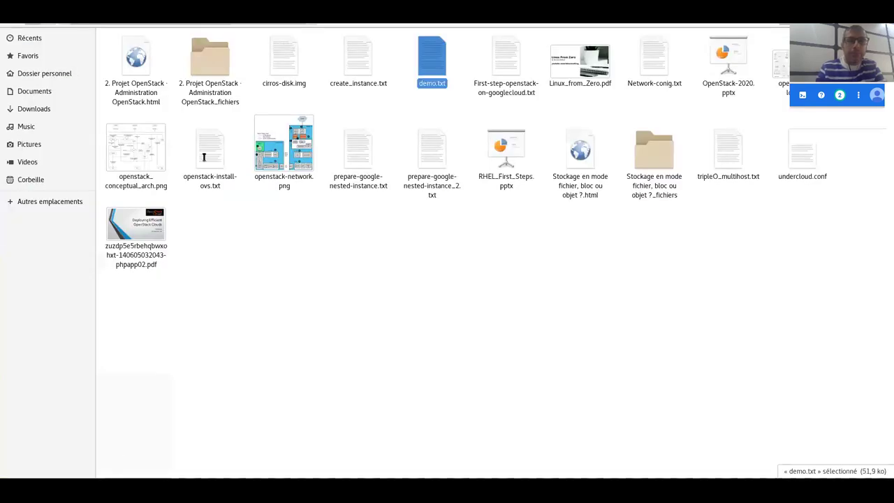
key("alt+Tab")
type("packstack")
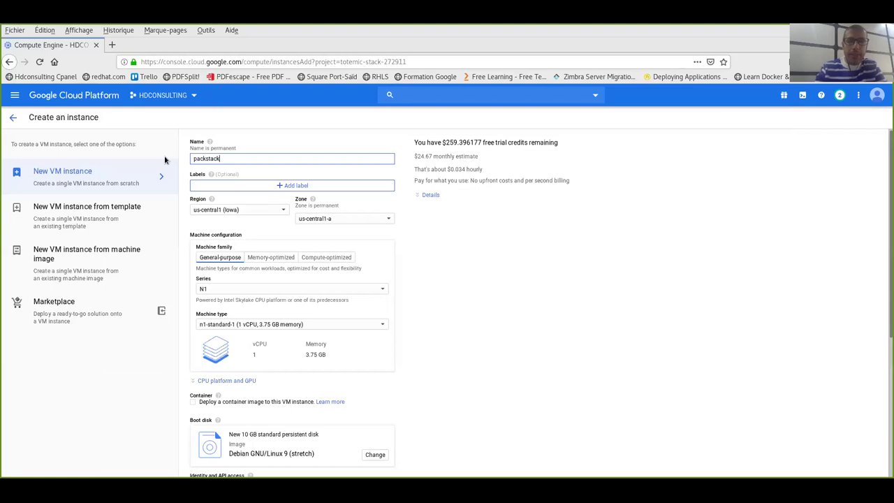
left_click(213, 209)
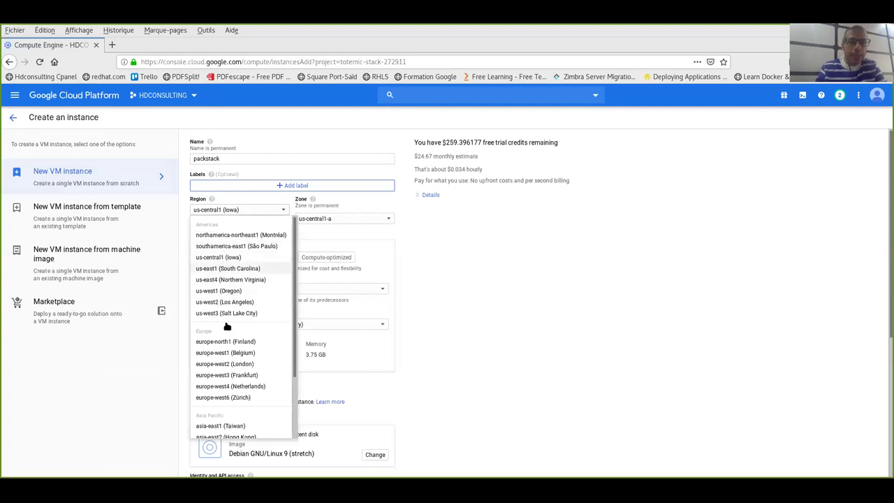
left_click(230, 375)
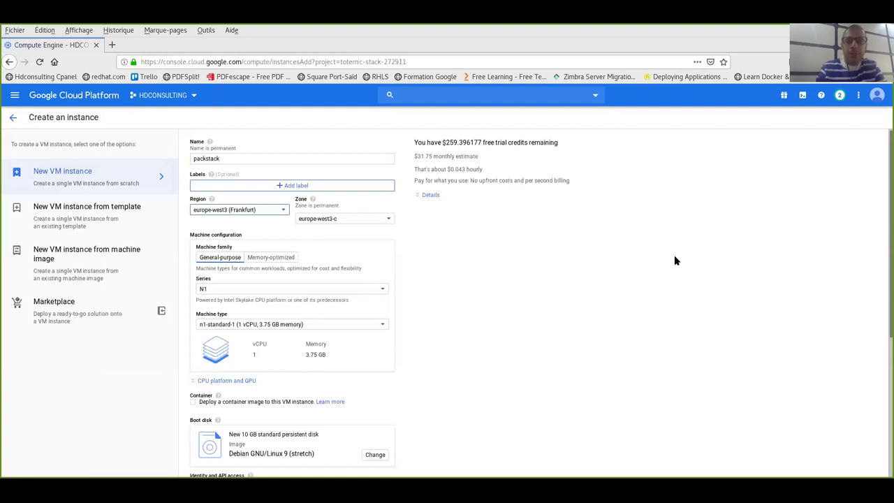
- Set the machine type to n1-standard-16 (16 vCPU, 60 GB memory)
left_click(377, 327)
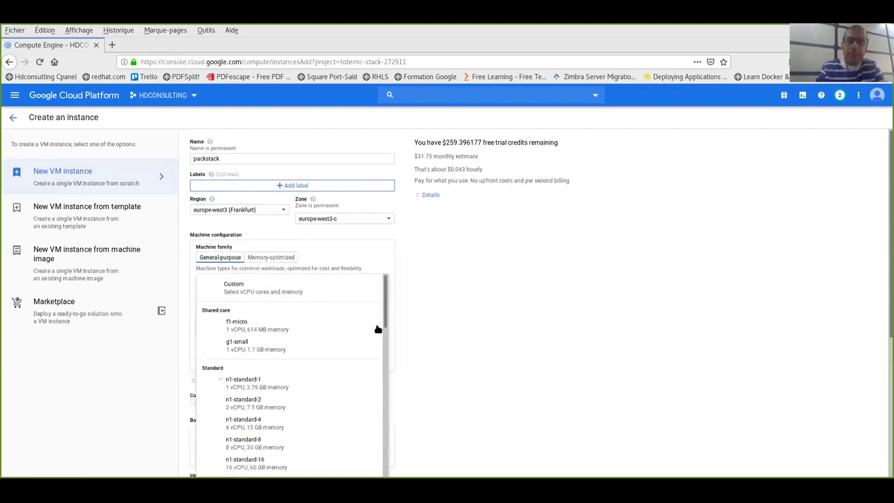
left_click_drag(385, 316, 388, 347)
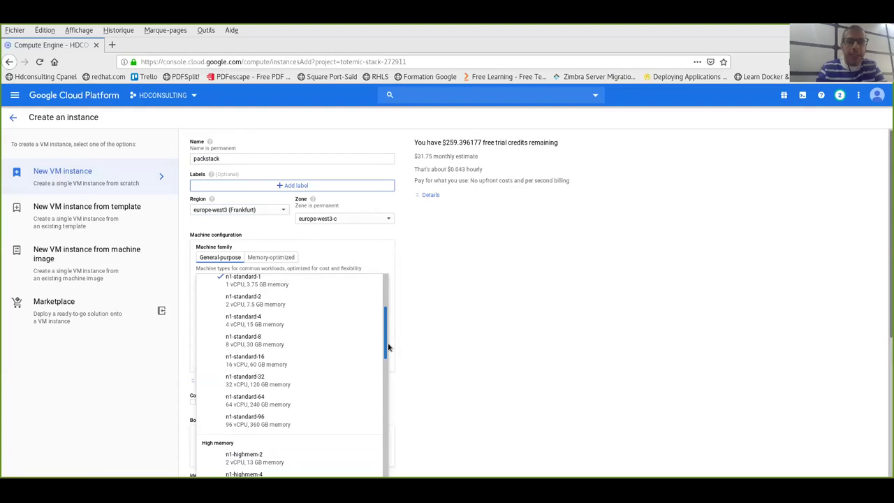
left_click_drag(389, 347, 388, 369)
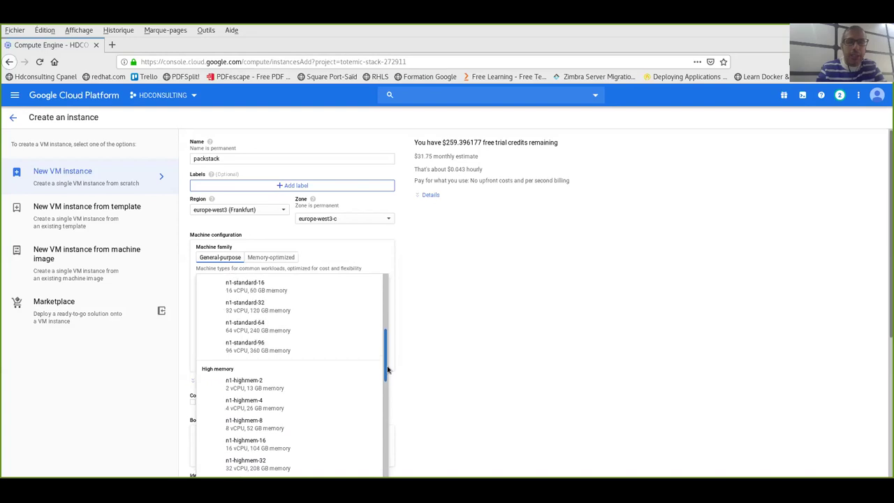
left_click(261, 295)
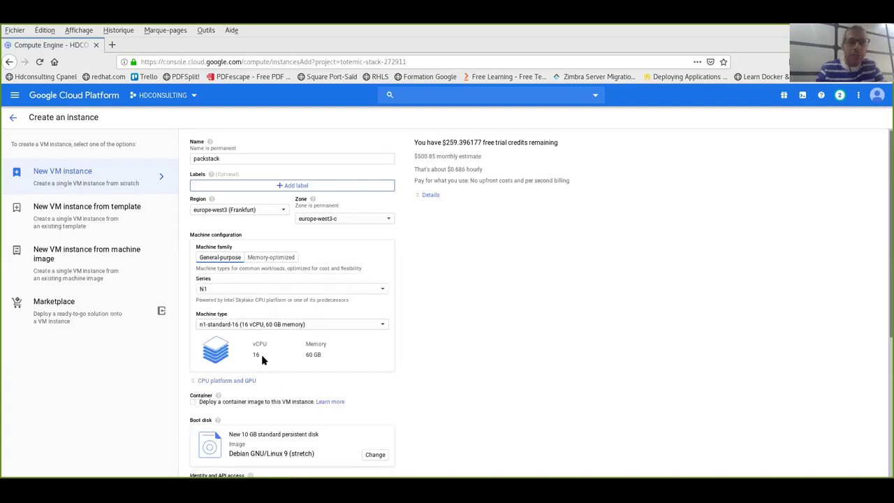
- Set the instance's CPU platform to Intel Skylake or later
scroll(884, 244, "down", 3)
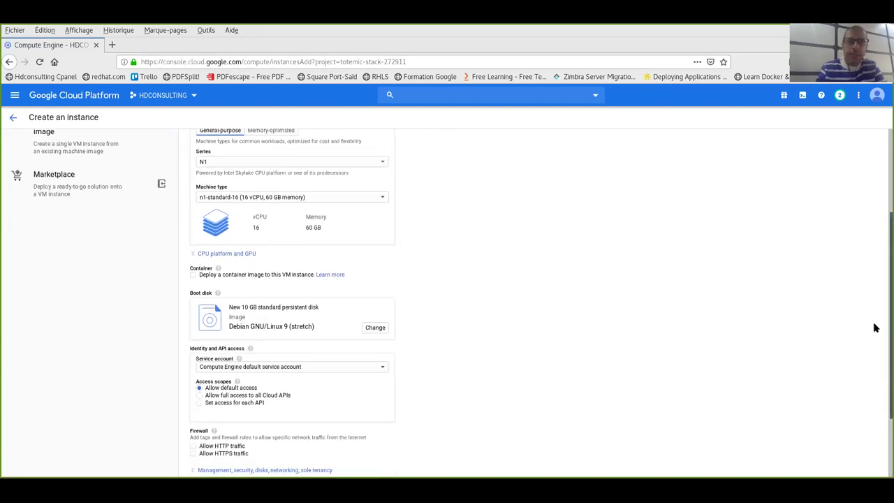
left_click(212, 253)
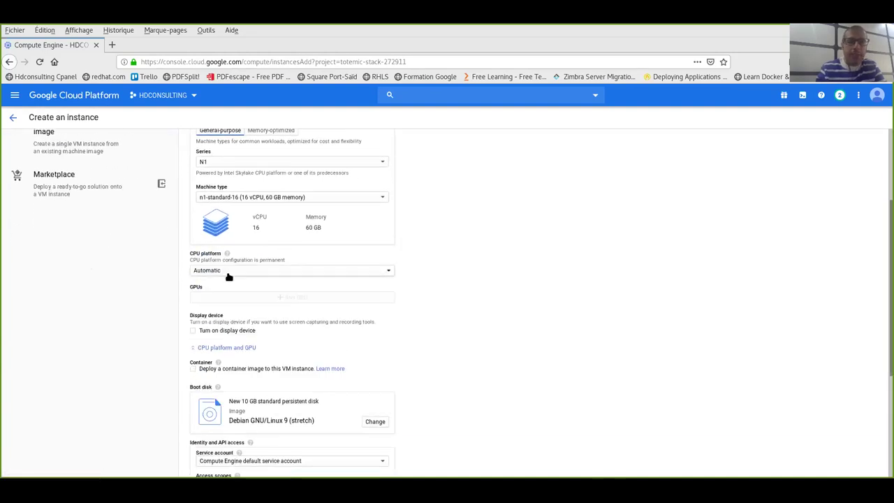
left_click(227, 272)
left_click(236, 305)
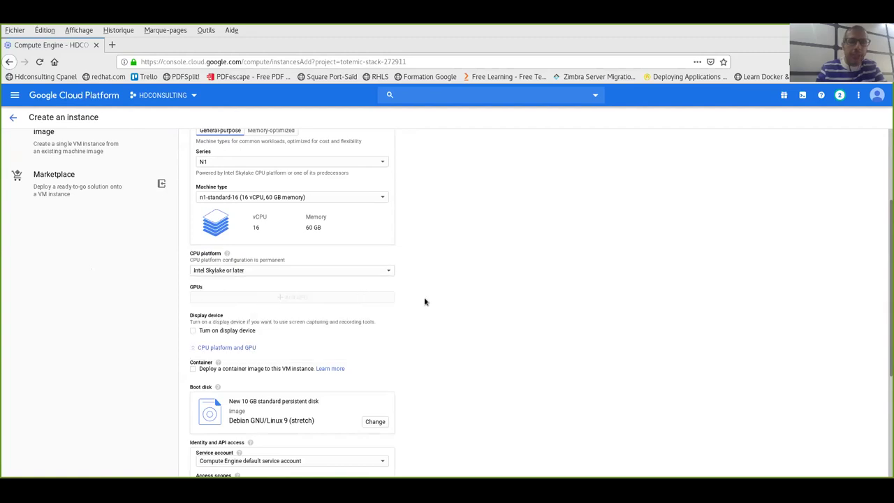
left_click(243, 348)
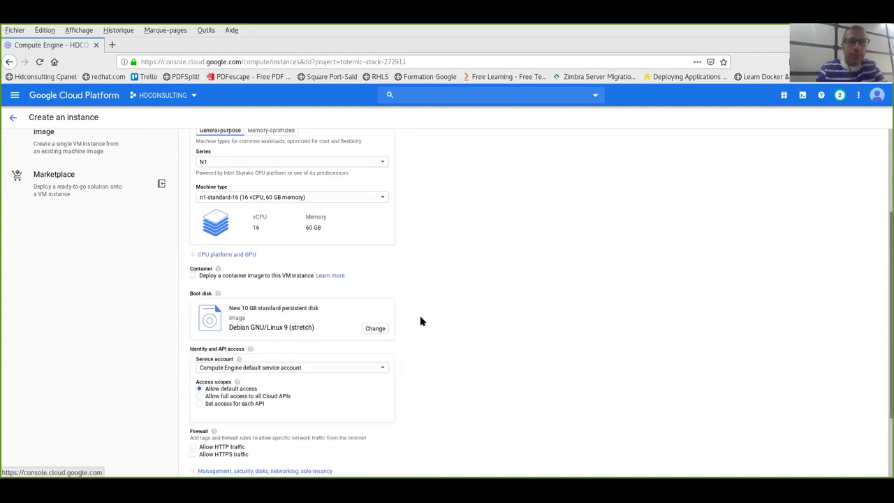
- Choose the custom image openstackdemo from the HDCONSULTING project for the boot disk
left_click(375, 327)
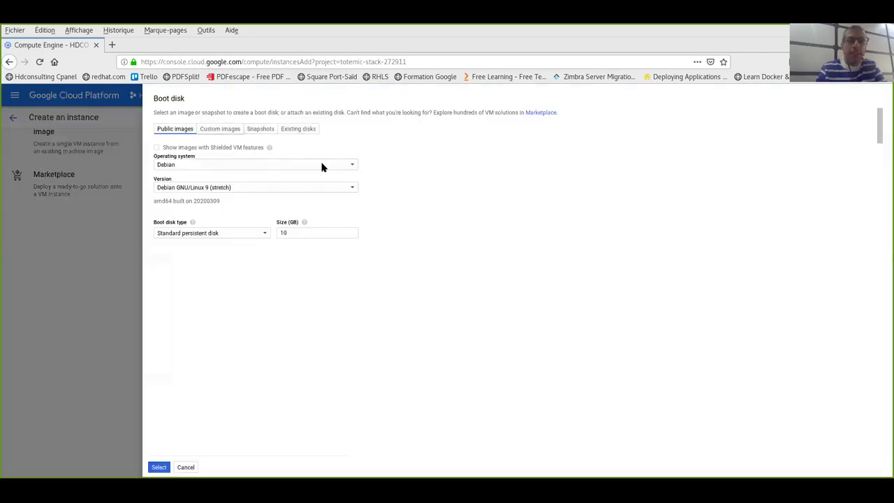
left_click(220, 129)
left_click(274, 151)
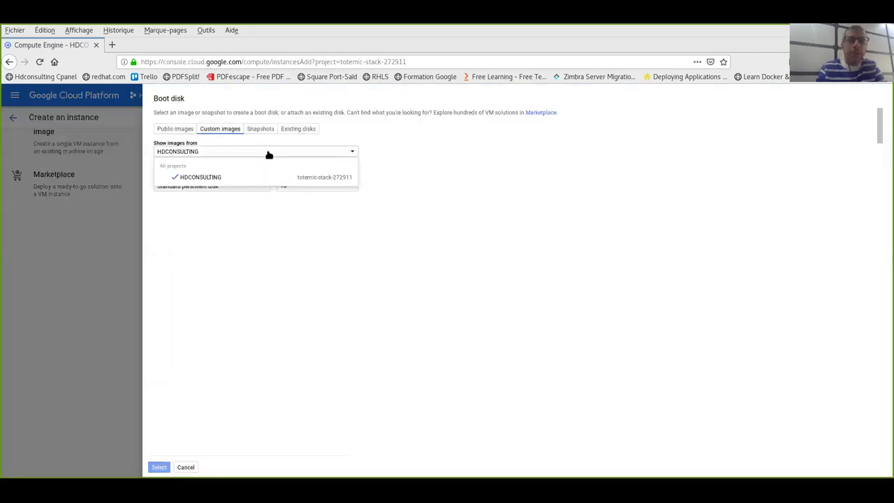
left_click(213, 178)
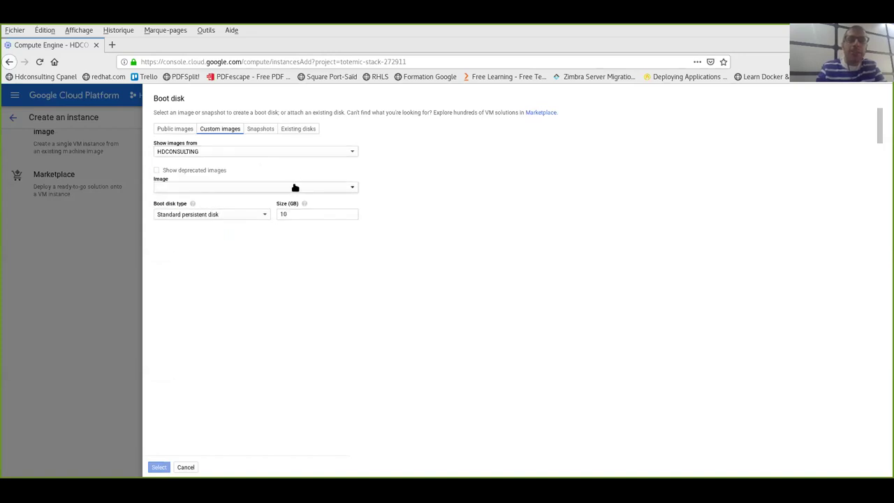
left_click(291, 213)
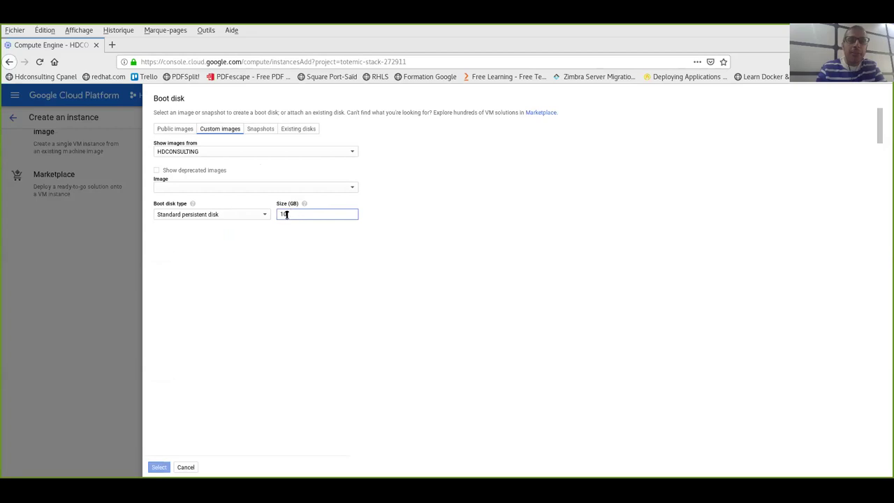
left_click(295, 188)
left_click(201, 221)
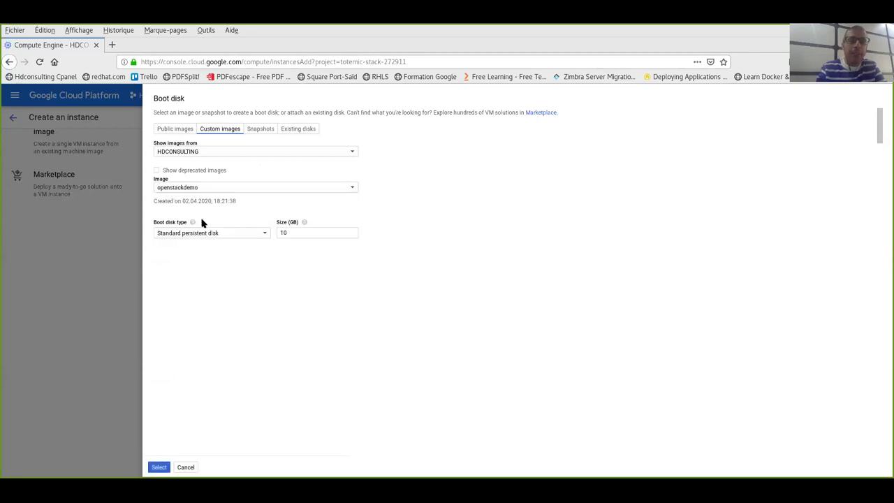
- Set the boot disk type to SSD persistent disk and apply the boot disk selection
left_click(180, 234)
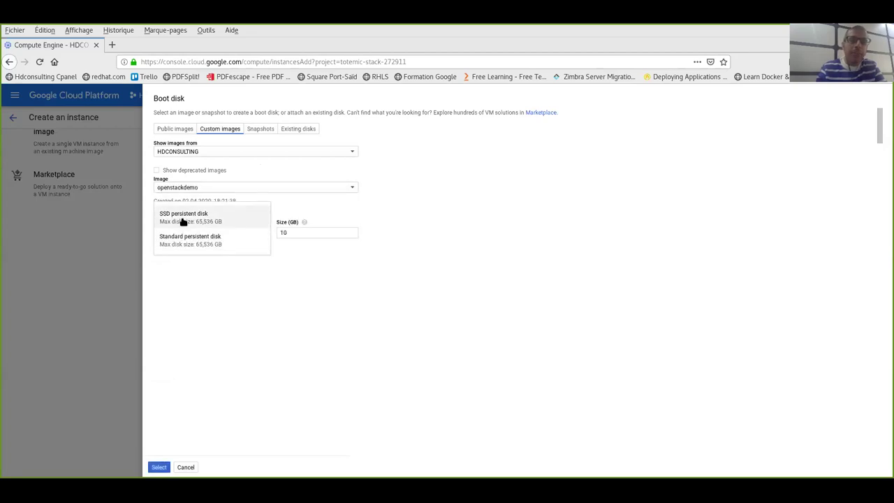
left_click(181, 218)
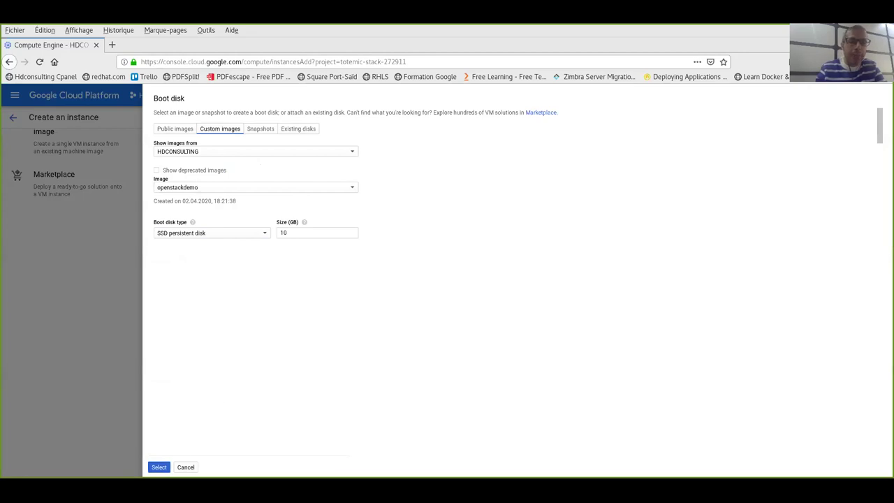
left_click(158, 467)
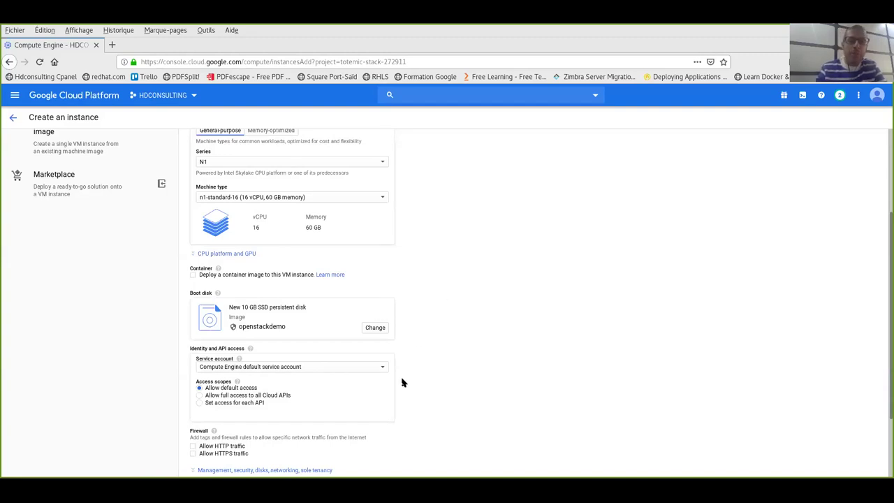
- Allow full access to all Cloud APIs and permit HTTP and HTTPS traffic through the firewall
scroll(885, 202, "up", 4)
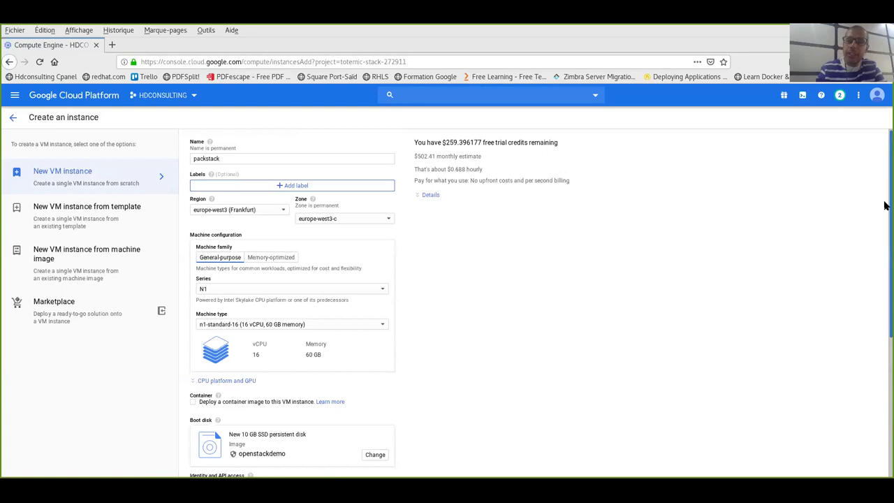
scroll(885, 279, "down", 1)
scroll(884, 310, "down", 2)
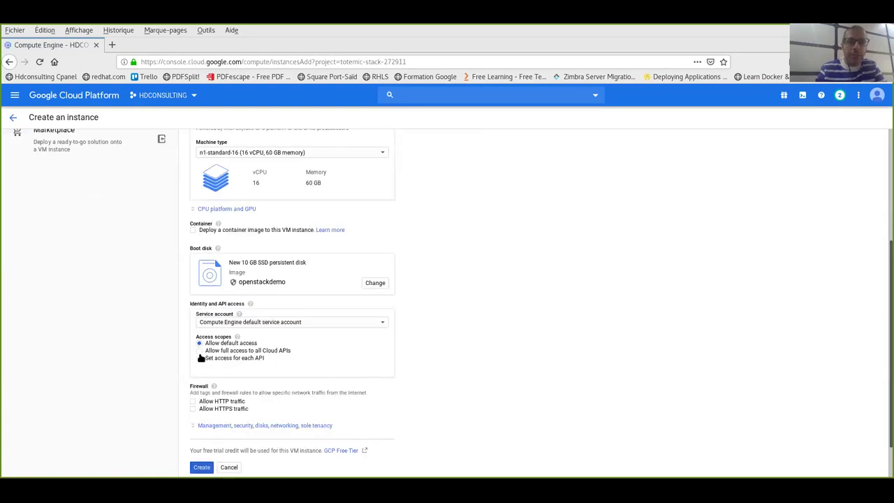
left_click(194, 402)
left_click(194, 409)
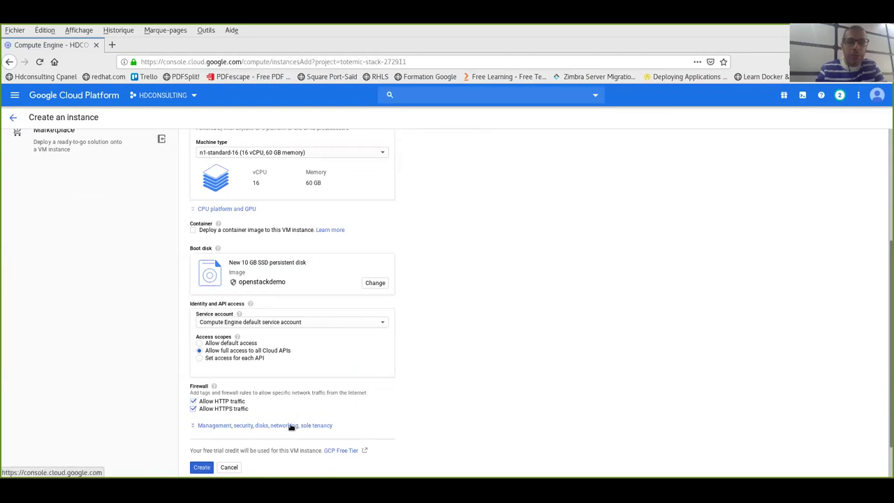
- Paste the public SSH key into the instance's security settings
left_click(289, 425)
scroll(885, 284, "down", 4)
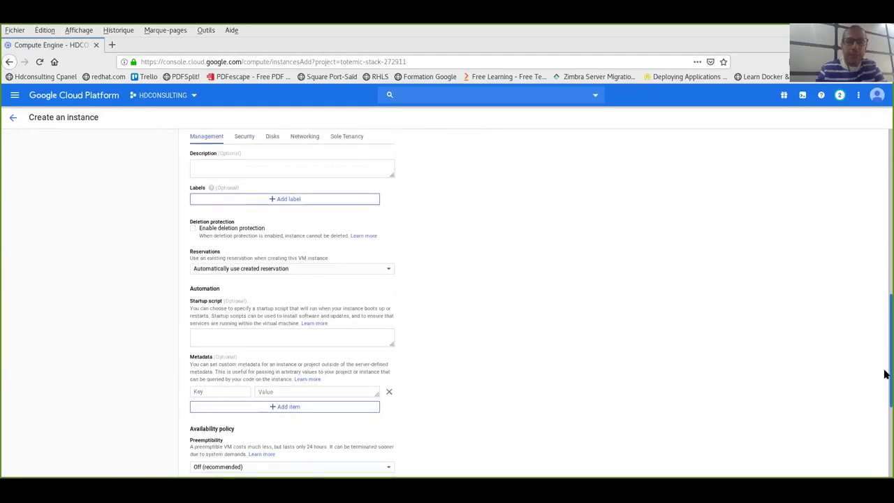
left_click(241, 139)
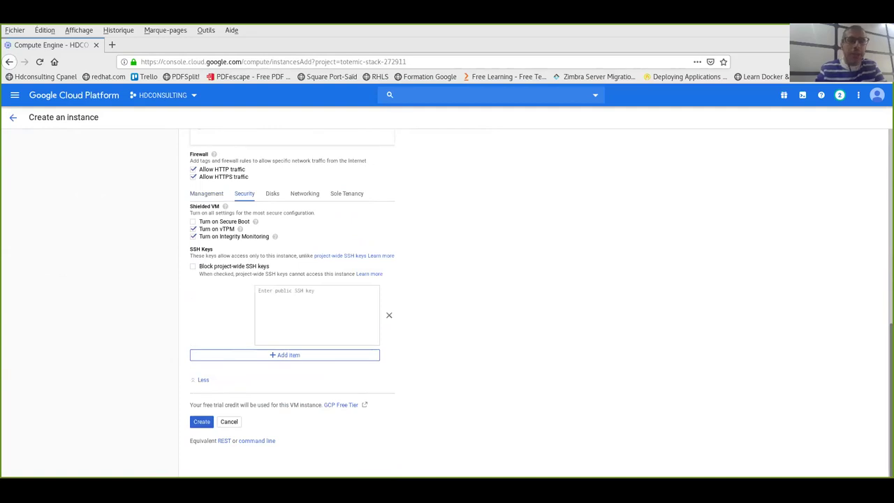
key("alt+F1")
key("Escape")
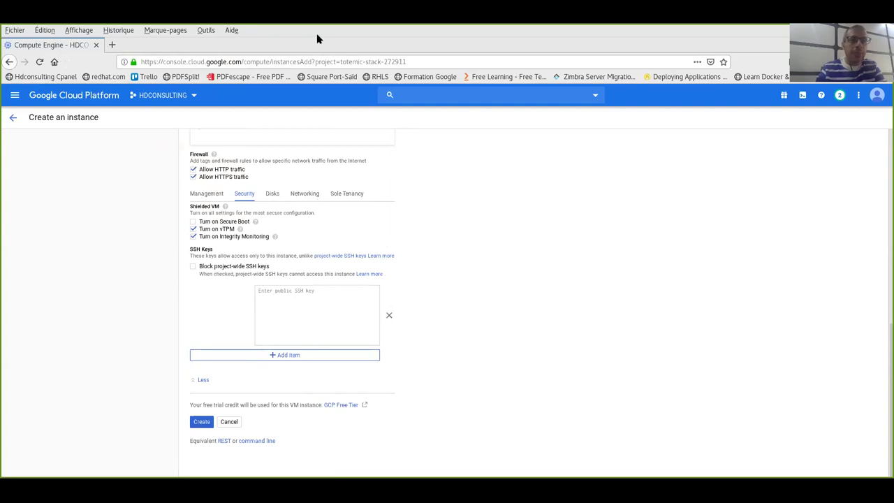
left_click(291, 300)
key("ctrl+v")
- Assign the reserved external IP openstack02 (34.89.129.56) to the default network interface and apply the interface settings
left_click(271, 194)
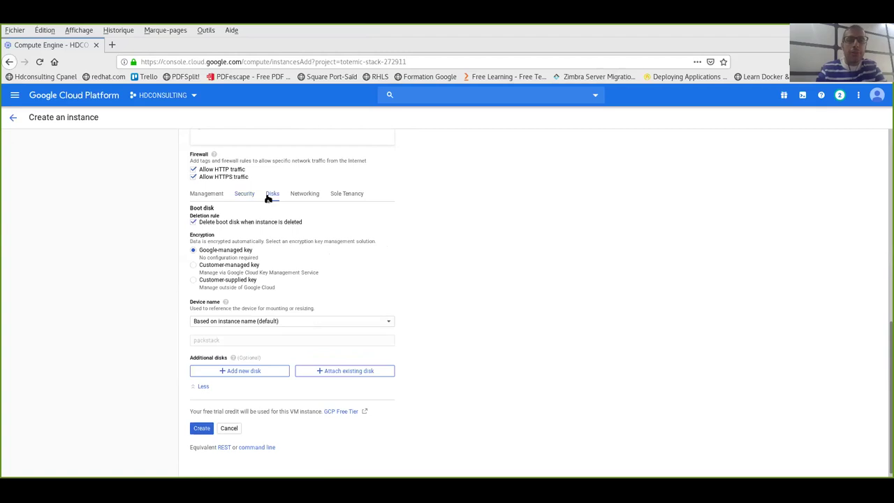
left_click(304, 196)
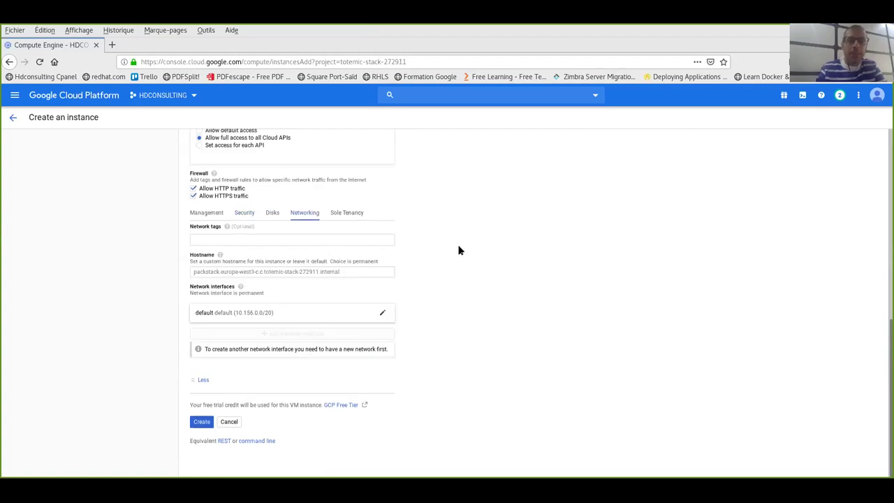
left_click(387, 315)
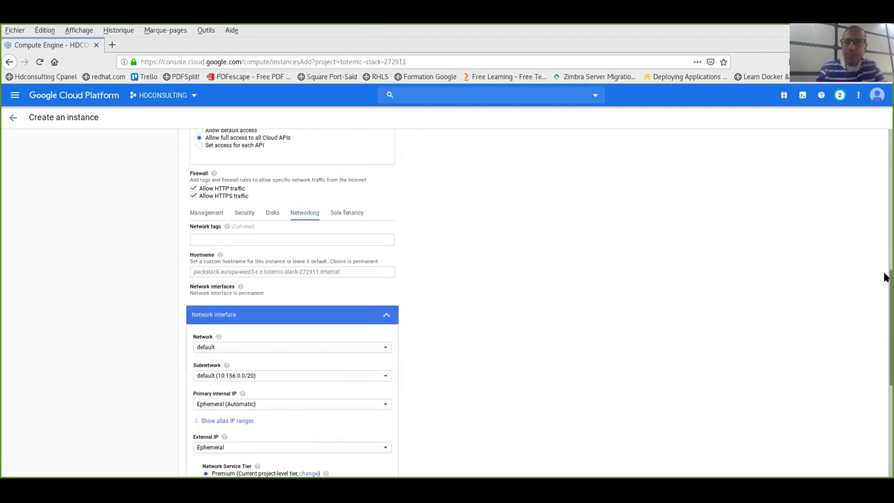
left_click_drag(885, 284, 639, 359)
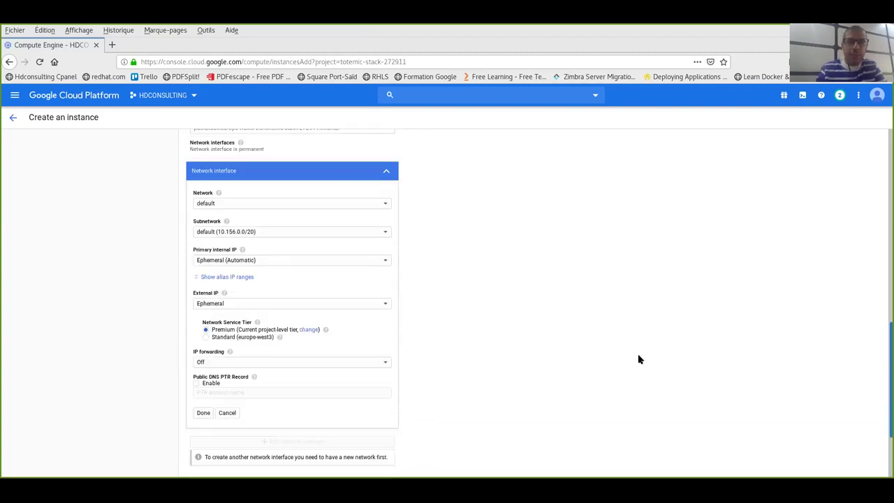
left_click(324, 305)
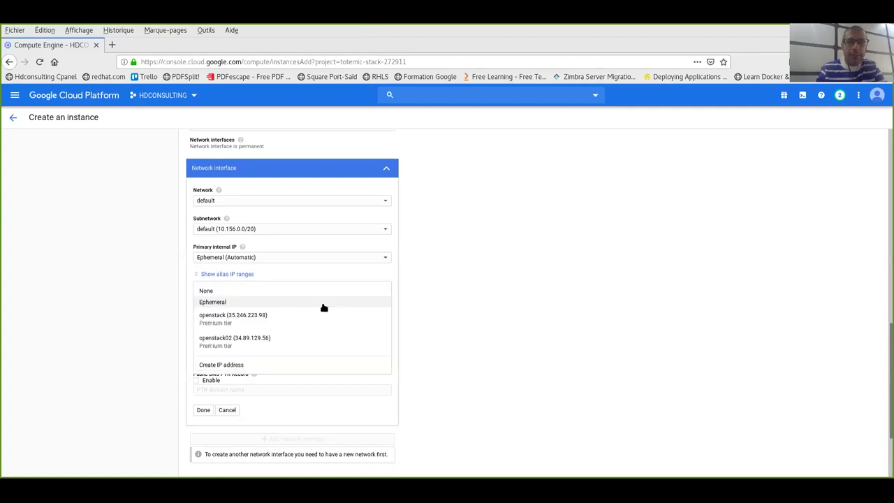
left_click(280, 343)
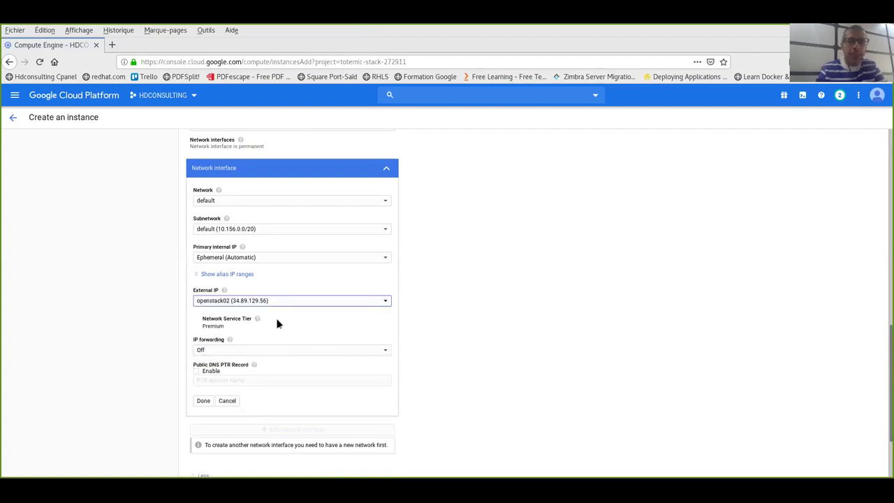
left_click(203, 401)
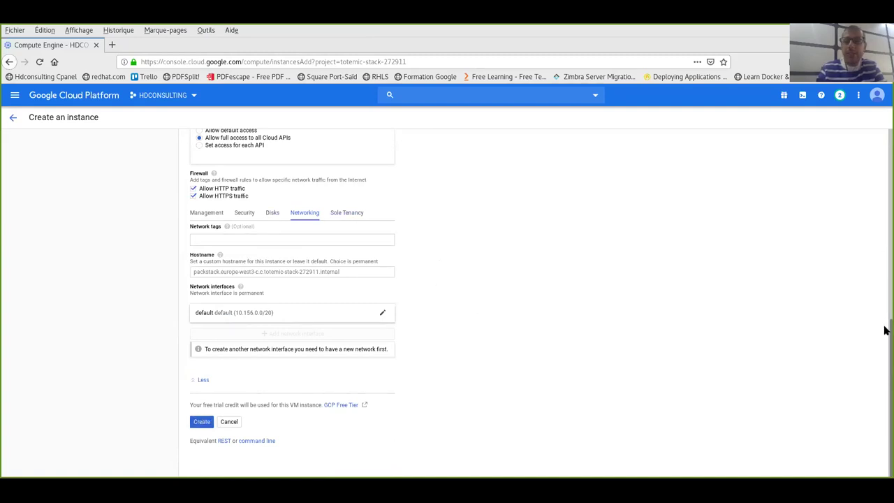
- Create the packstack VM instance with the configured settings
mouse_move(888, 326)
left_mouse_down()
mouse_move(886, 241)
mouse_move(886, 323)
left_mouse_up()
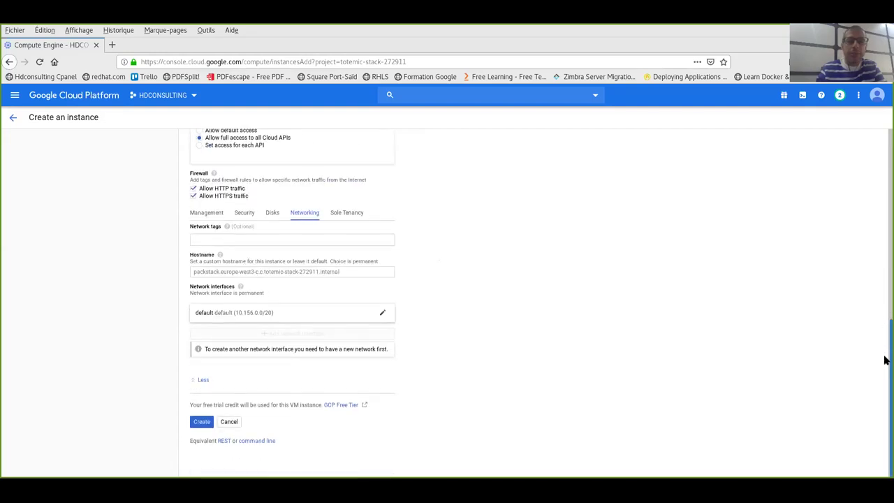
scroll(884, 339, "up", 5)
scroll(185, 367, "down", 5)
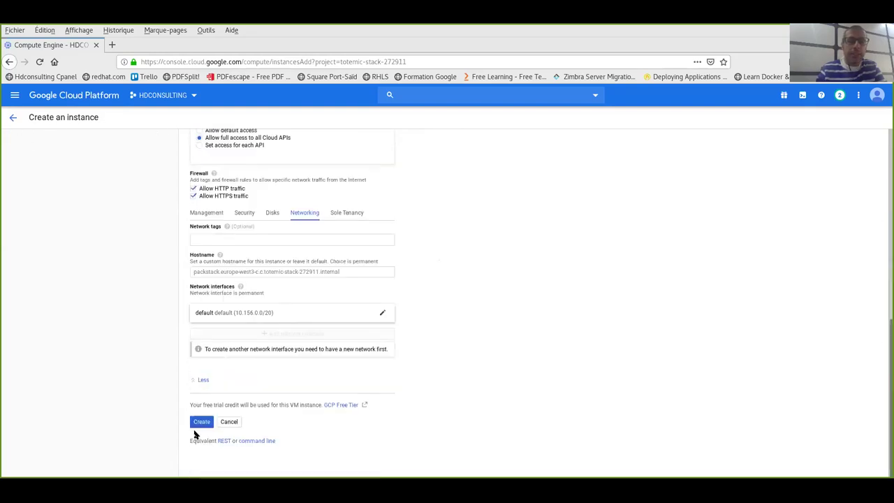
left_click(199, 423)
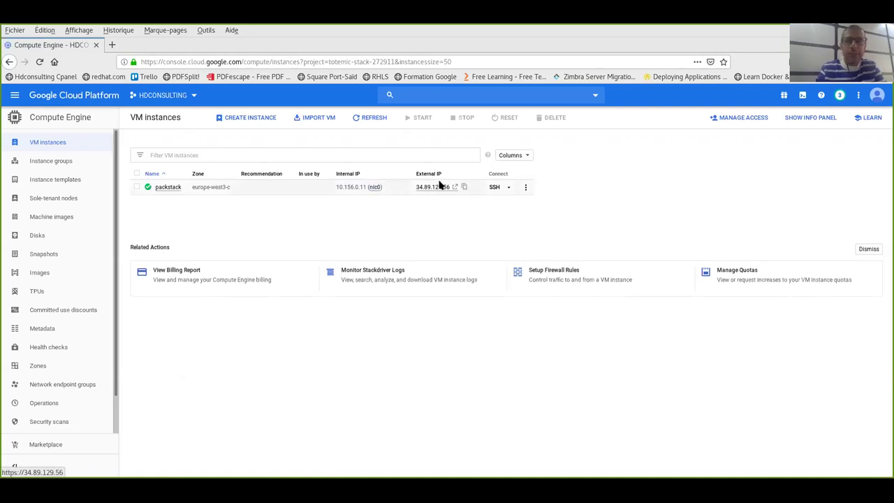
- Switch to the terminal and connect over SSH to packstack's external IP 34.89.129.56, accepting the host key with yes
left_click_drag(415, 187, 450, 189)
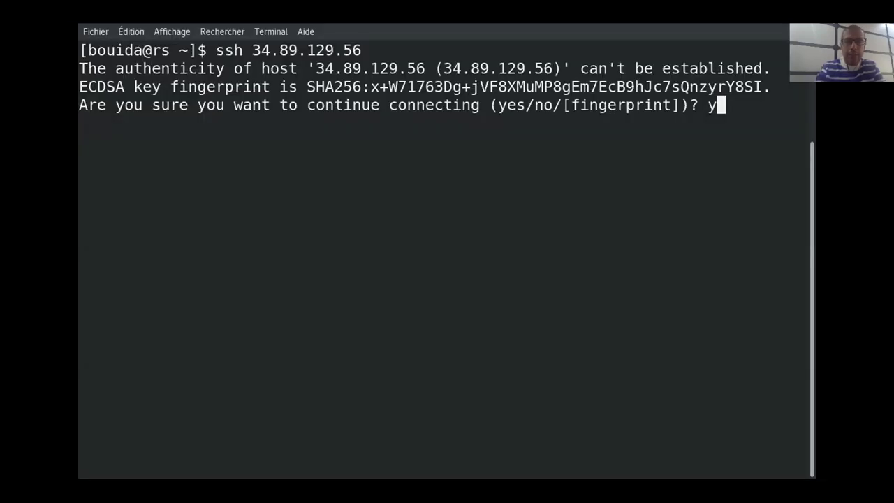
type("es")
key("Return")
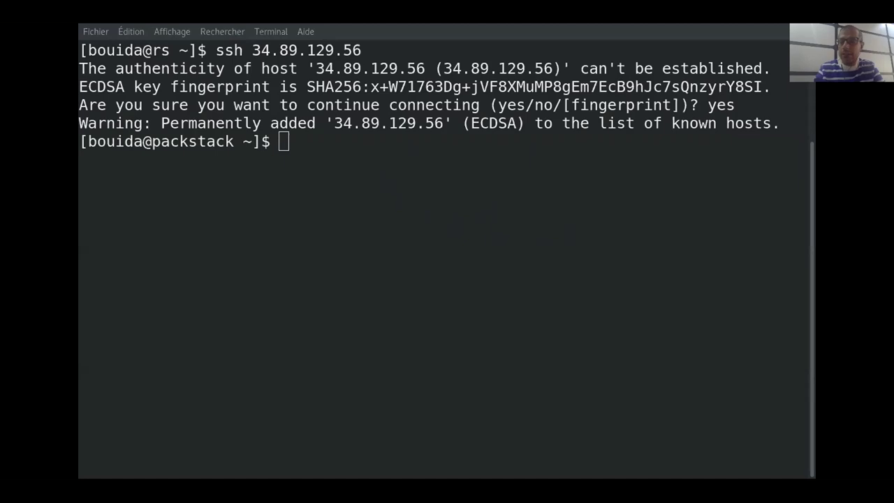
left_click(297, 161)
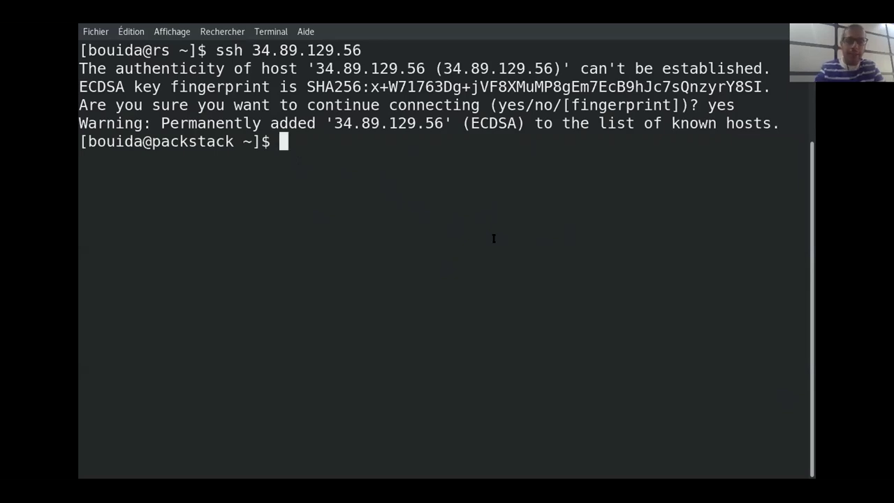
- Update all packages on the packstack machine without confirmation prompts using sudo yum update -y
type("sudu")
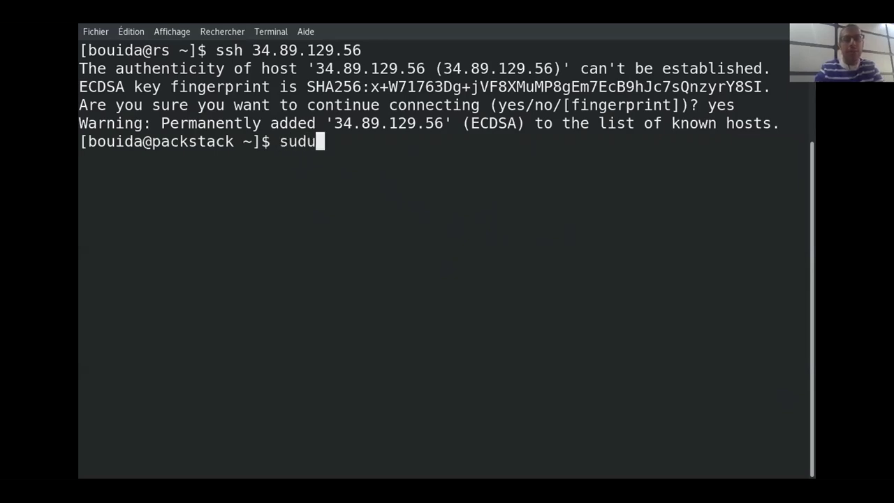
key("BackSpace")
type("u")
key("BackSpace")
key("BackSpace")
key("BackSpace")
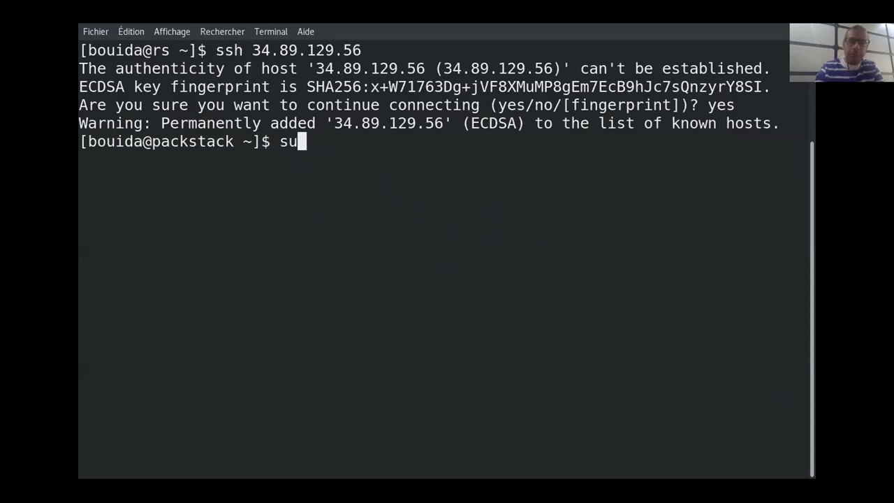
type("do ")
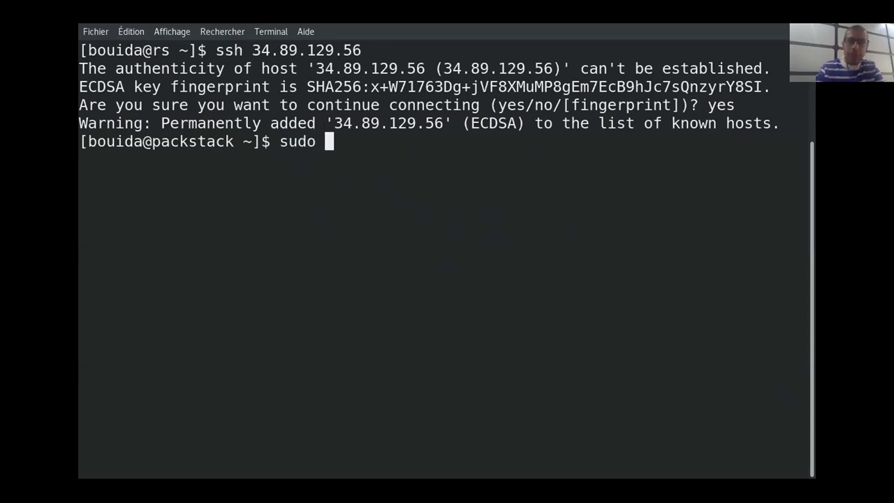
type("yu")
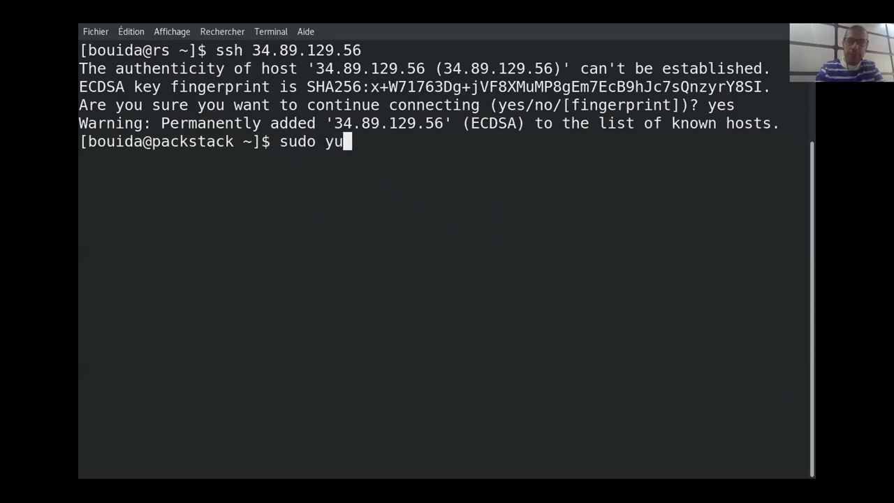
type("m u")
type("p")
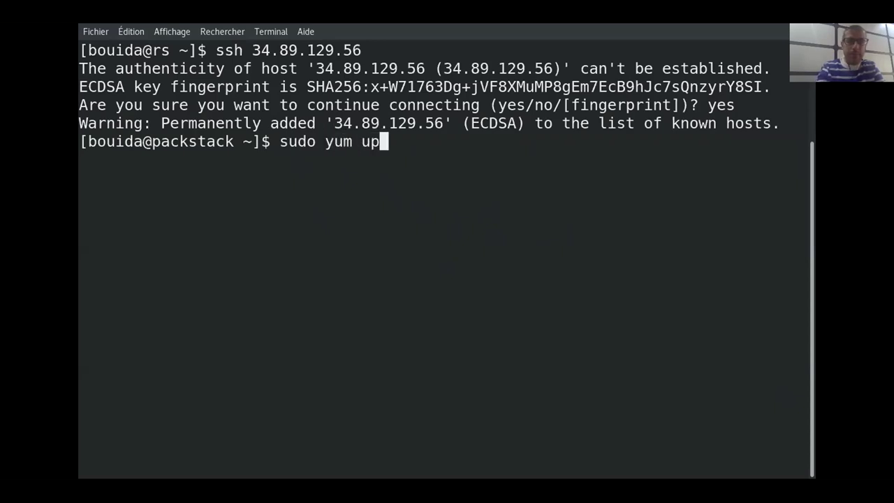
type("date -y")
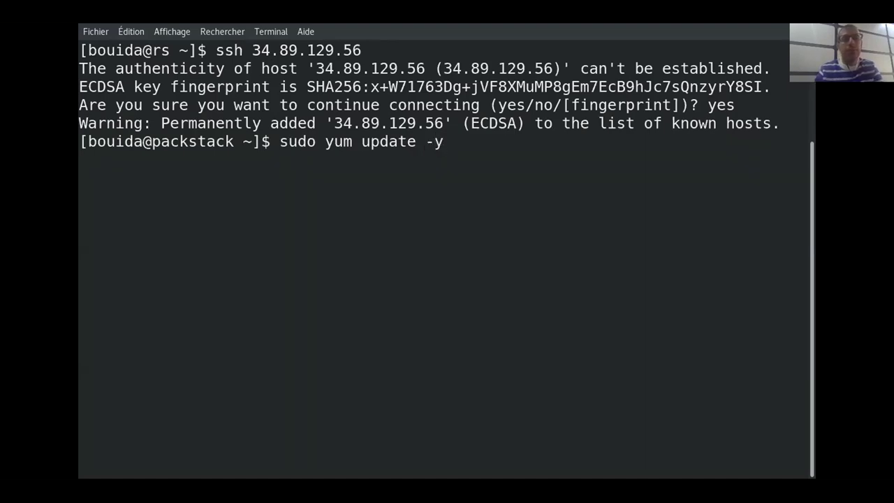
key("Return")
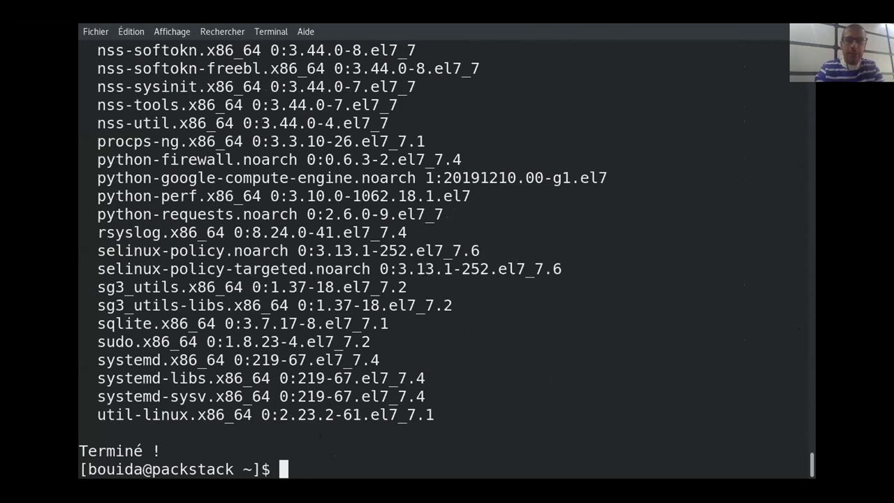
- List the file systems with sudo df -h and examine the size of the root partition /dev/sda2
type("sudo df -h")
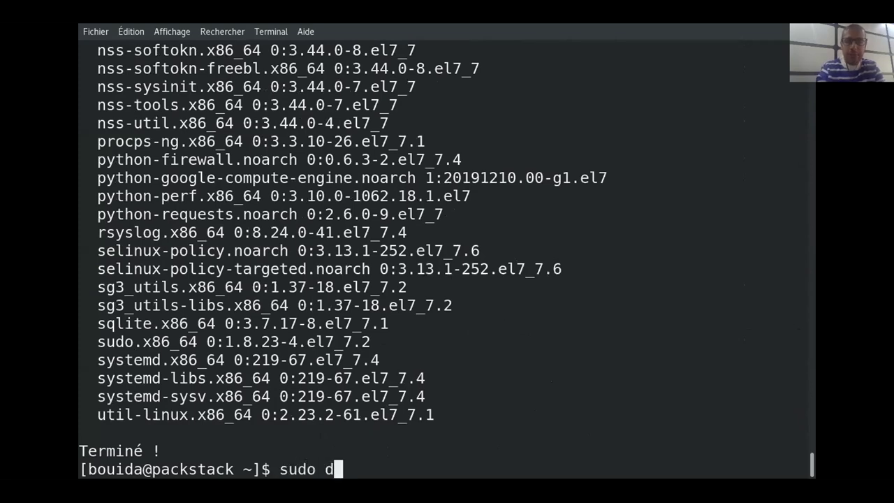
key("Return")
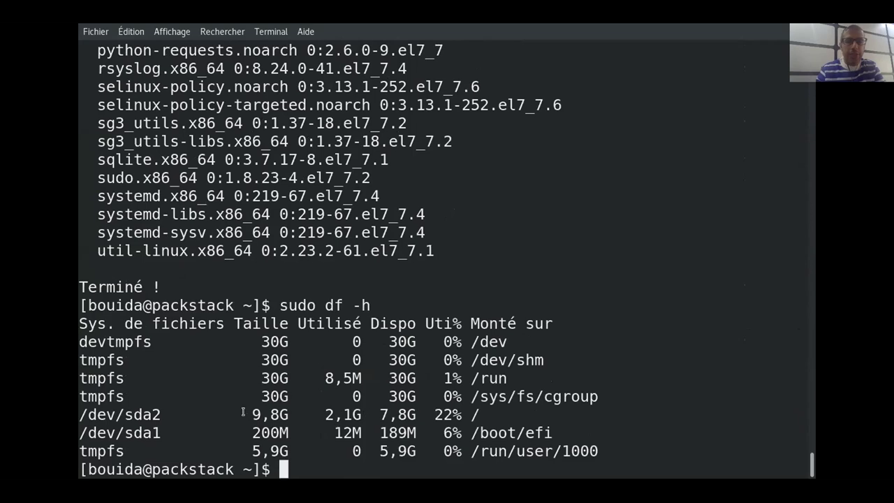
left_click_drag(244, 414, 279, 414)
left_click(279, 414)
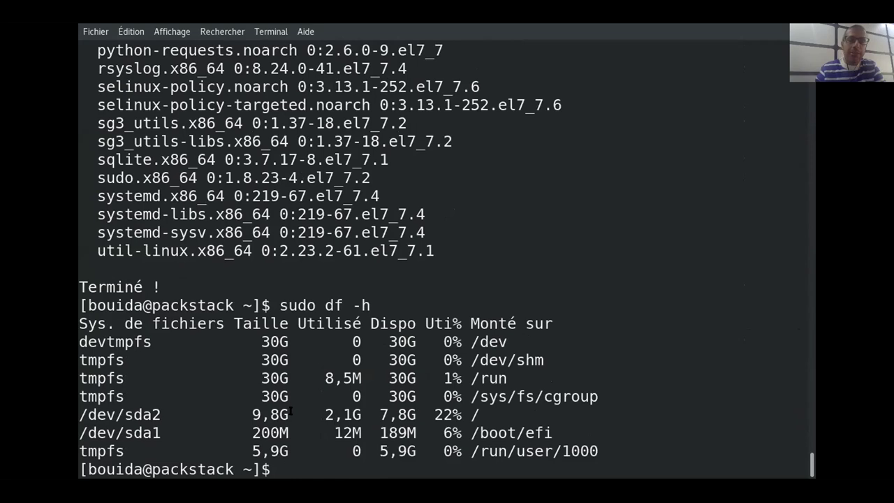
left_click_drag(282, 415, 254, 414)
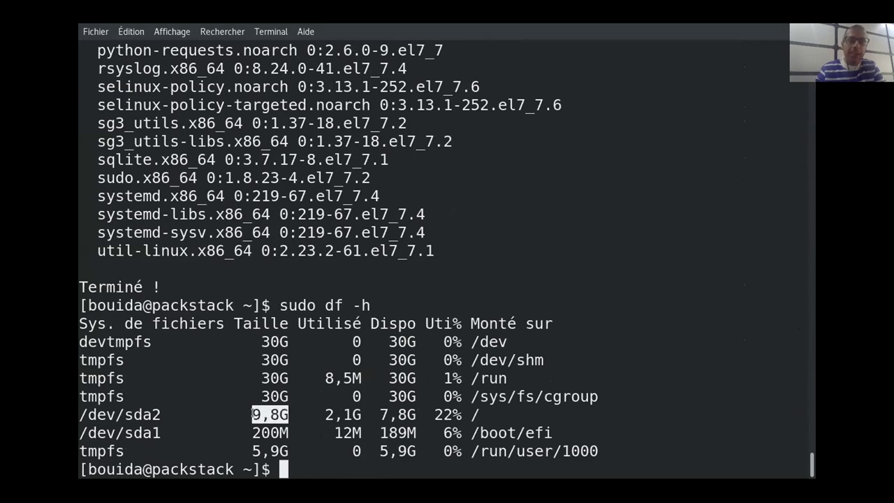
left_click(272, 412)
left_click_drag(287, 414, 250, 414)
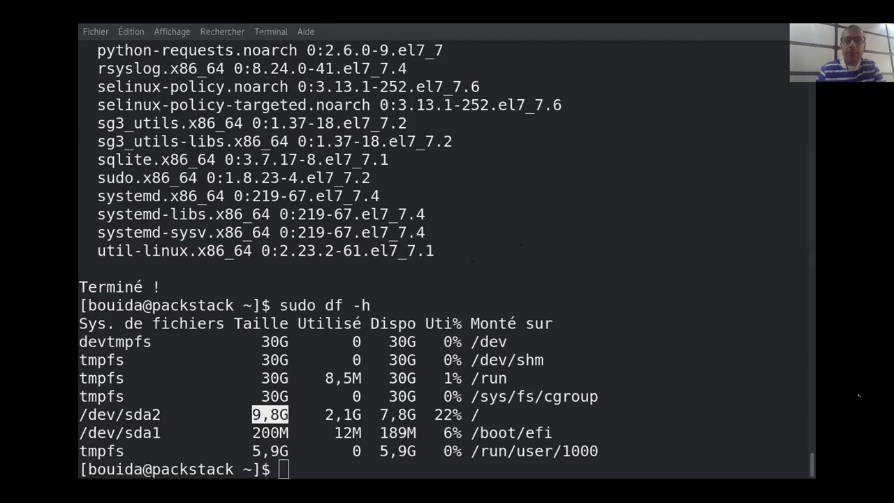
- Switch to the Google Cloud console and examine the packstack instance's details, including its boot disk size
key("alt+Tab")
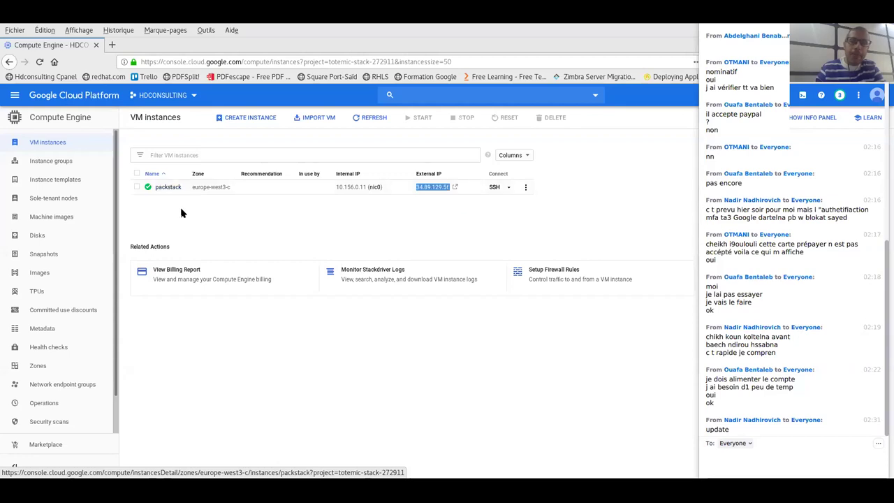
left_click(166, 189)
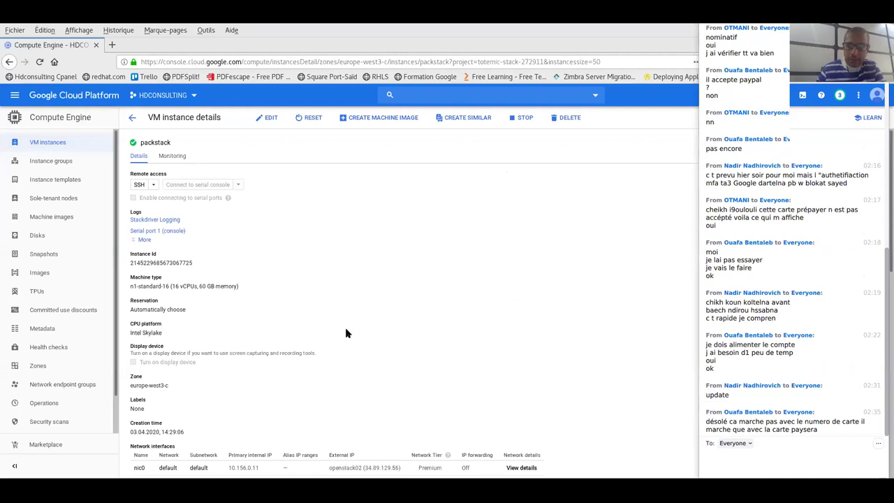
scroll(346, 333, "down", 3)
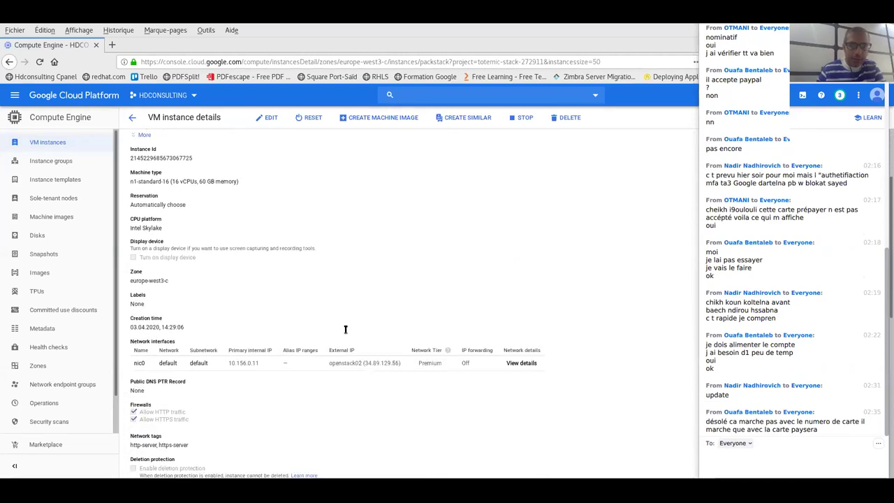
scroll(345, 330, "down", 3)
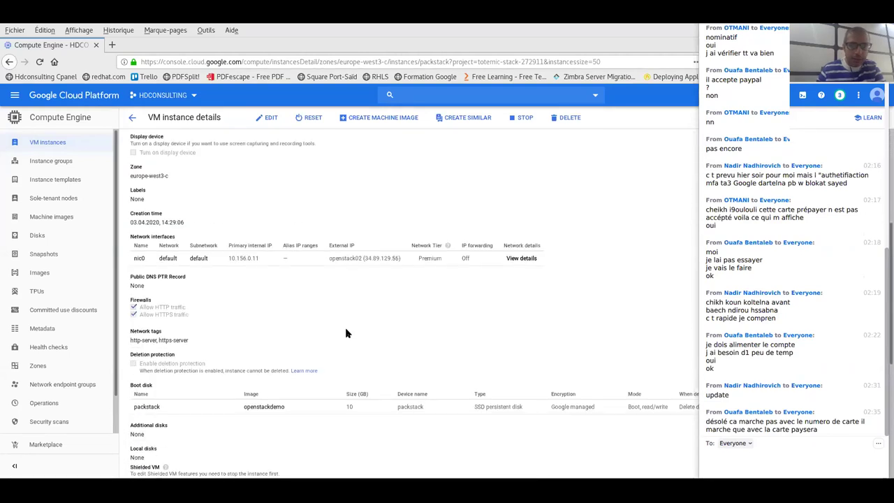
scroll(346, 333, "down", 3)
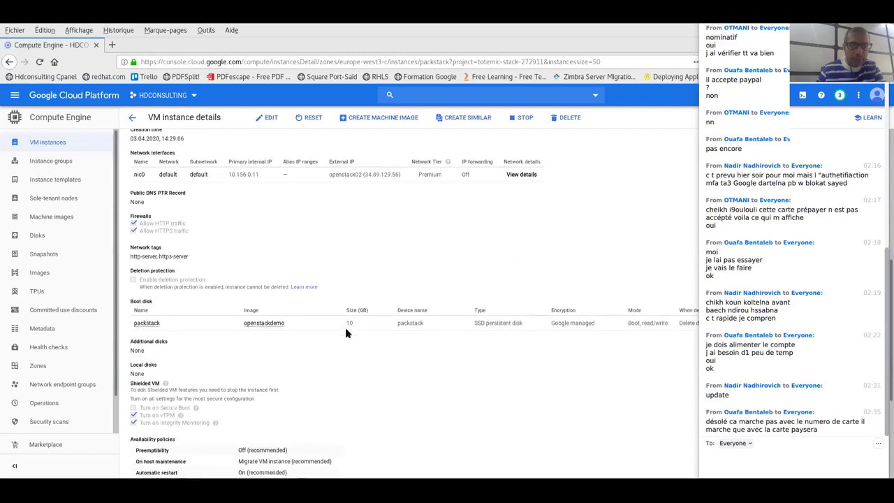
scroll(345, 333, "down", 3)
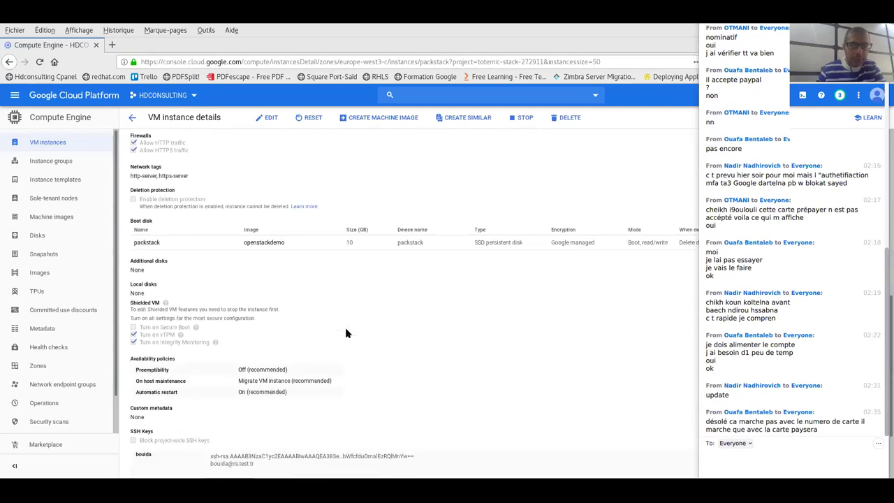
scroll(346, 333, "down", 1)
scroll(346, 333, "down", 1)
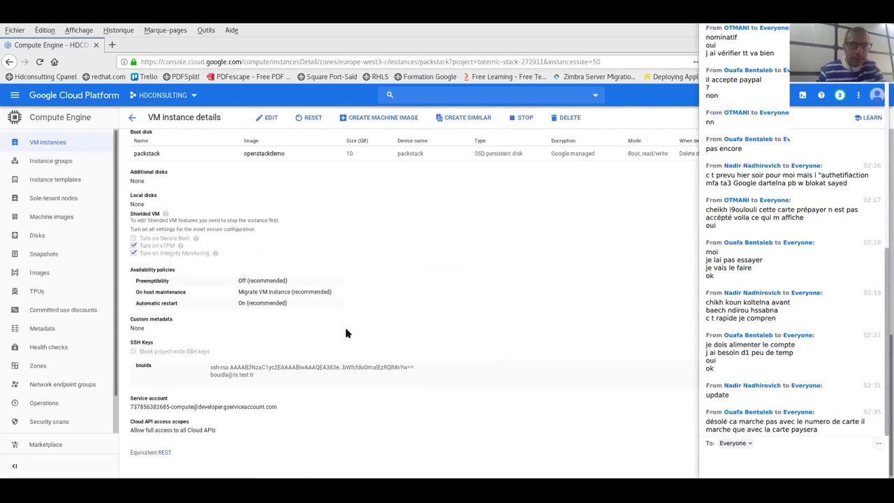
scroll(346, 333, "up", 1)
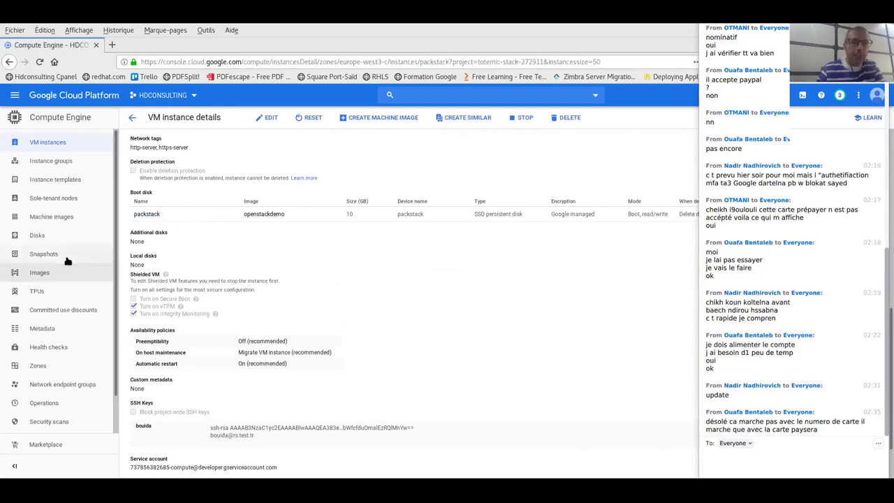
- Set the size of the packstack disk to 50 GB and save the change
left_click(34, 234)
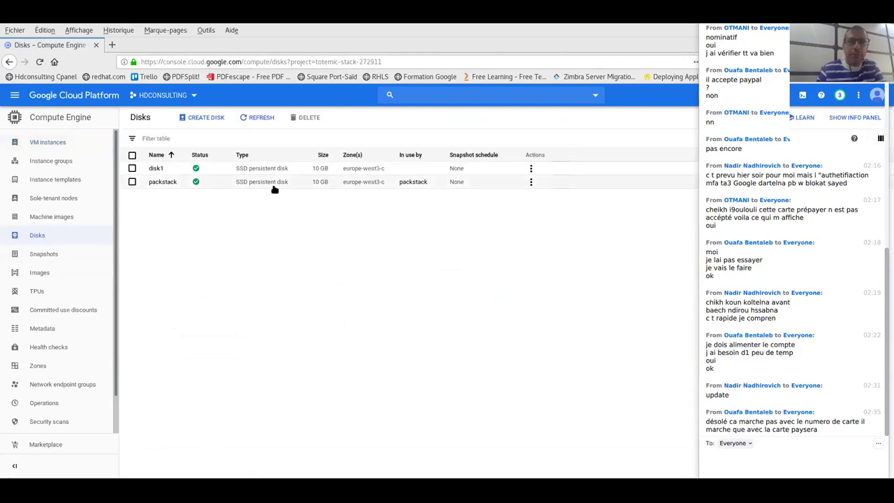
left_click(160, 183)
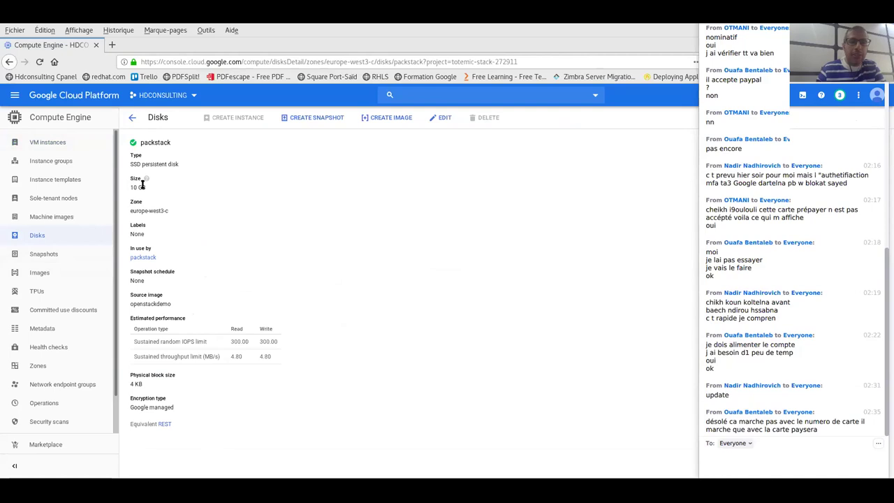
left_click(440, 119)
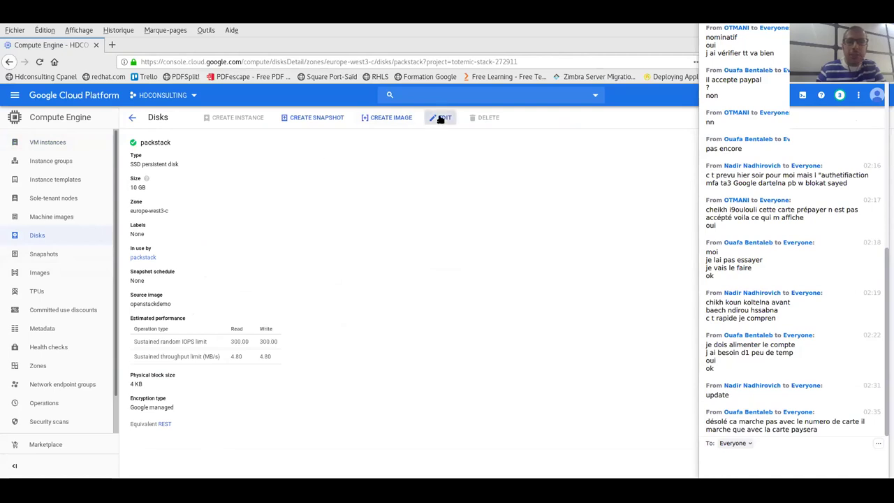
left_click_drag(157, 187, 117, 189)
type("50")
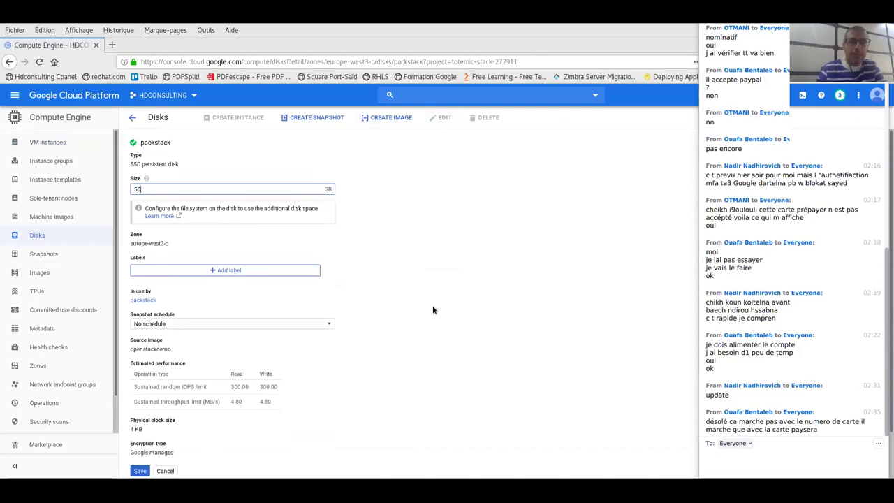
left_click(138, 470)
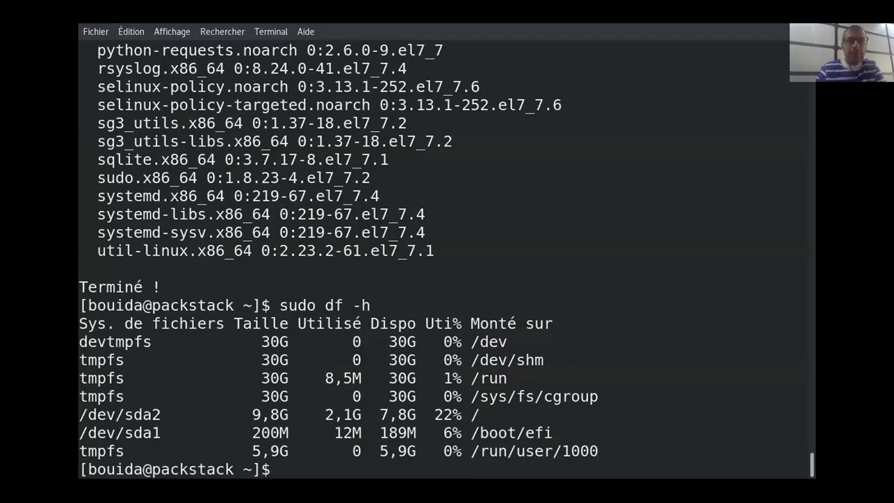
- Switch to the terminal, rerun sudo df -h and examine the size of the root partition /dev/sda2
key("Up")
key("Return")
left_click_drag(285, 415, 252, 414)
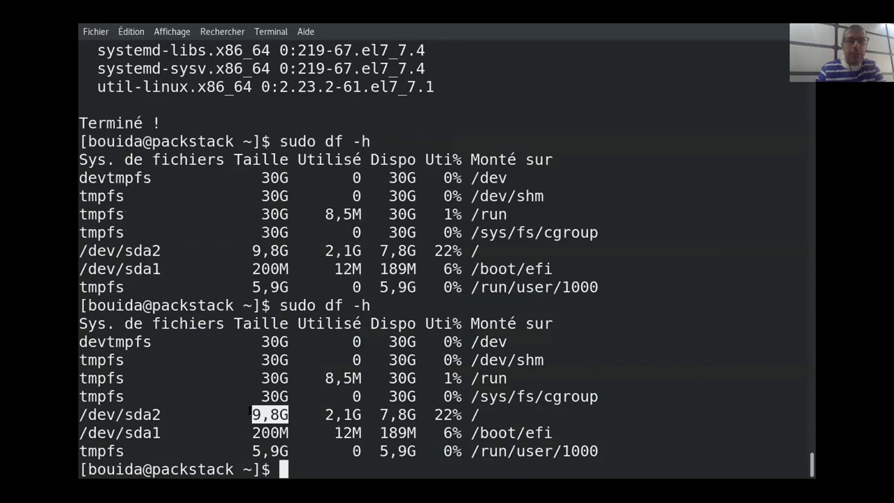
left_click(333, 393)
- List the packages matching cloud* with sudo yum list cloud* and examine the cloud-init and cloud-utils-growpart entries
type("su")
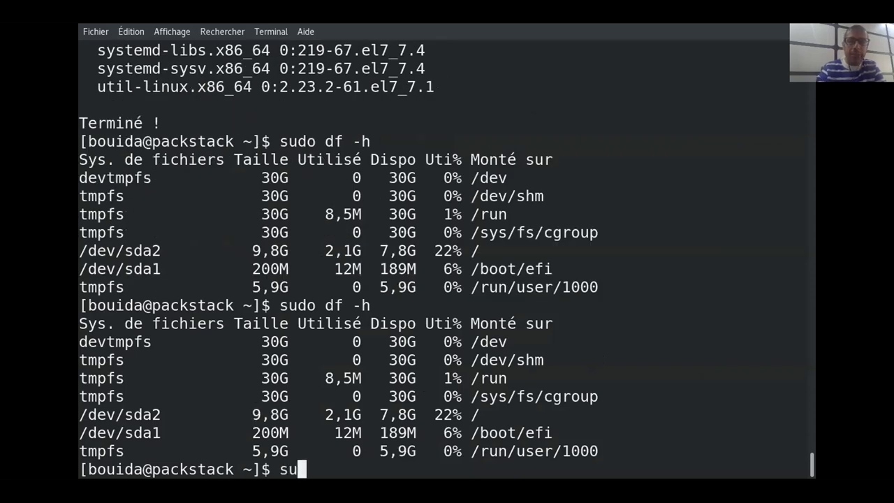
type("do cloud")
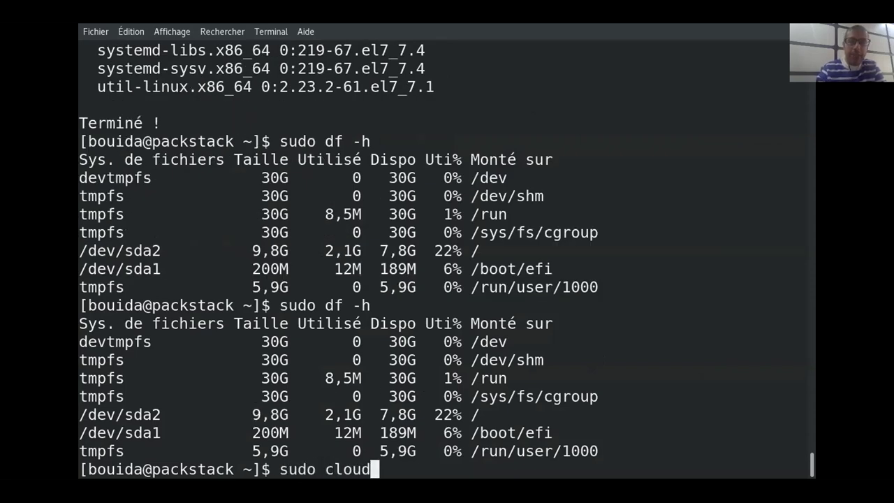
type("*")
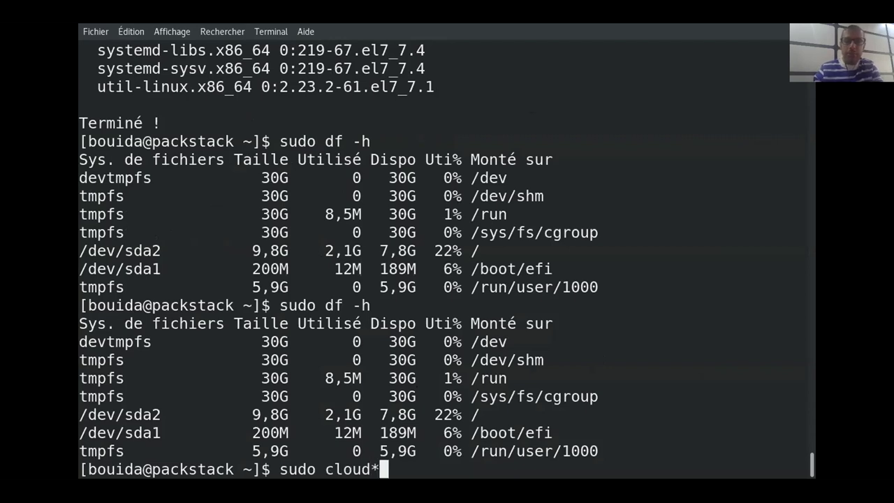
key("Return")
key("Up")
key("Left")
key("Left")
key("Left")
key("Left")
key("Left")
key("Left")
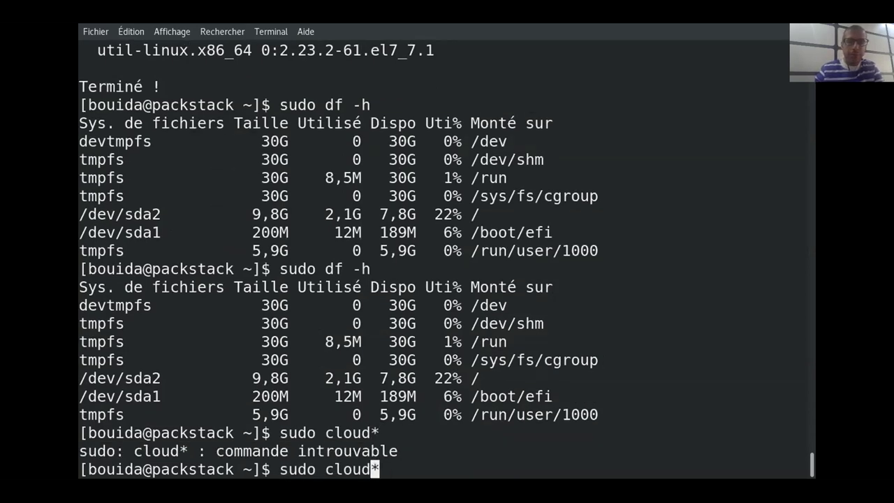
type("yum list")
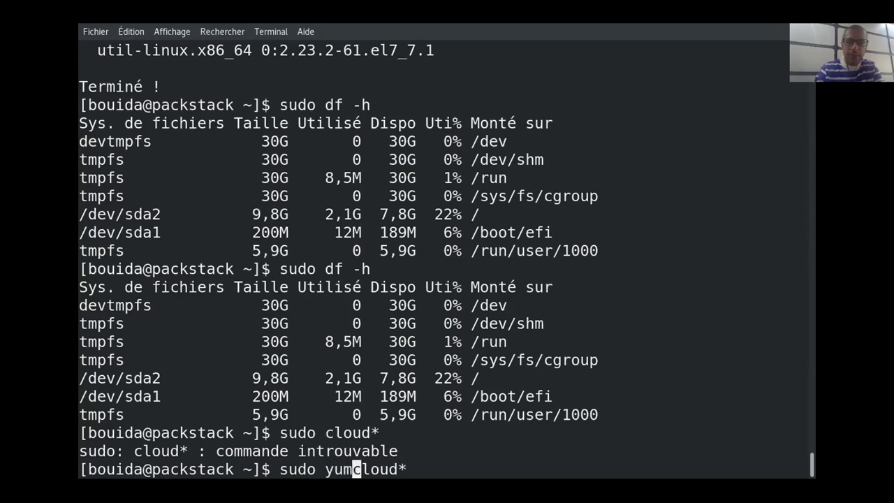
key("Return")
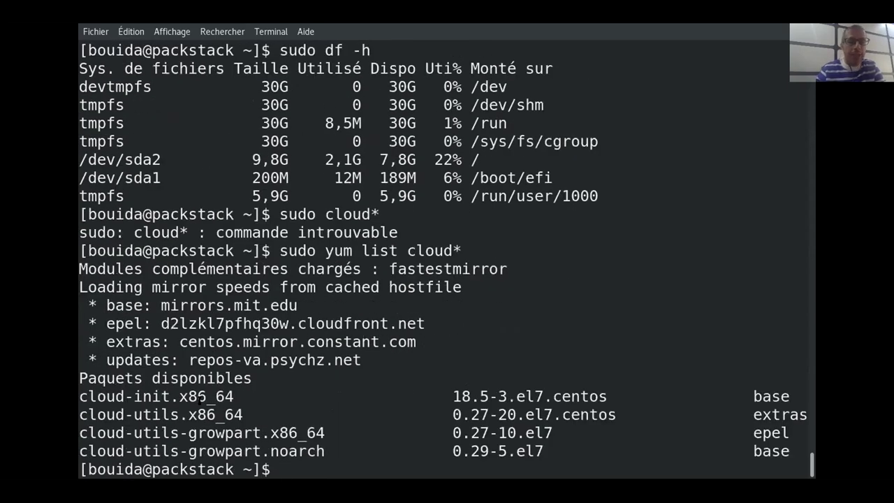
left_click_drag(180, 396, 79, 396)
left_click_drag(270, 451, 79, 451)
- Try to run sudo yum cloud-init cloud-utils-growpart vim bash-com* -y
key("ctrl+c")
type("sudo yum")
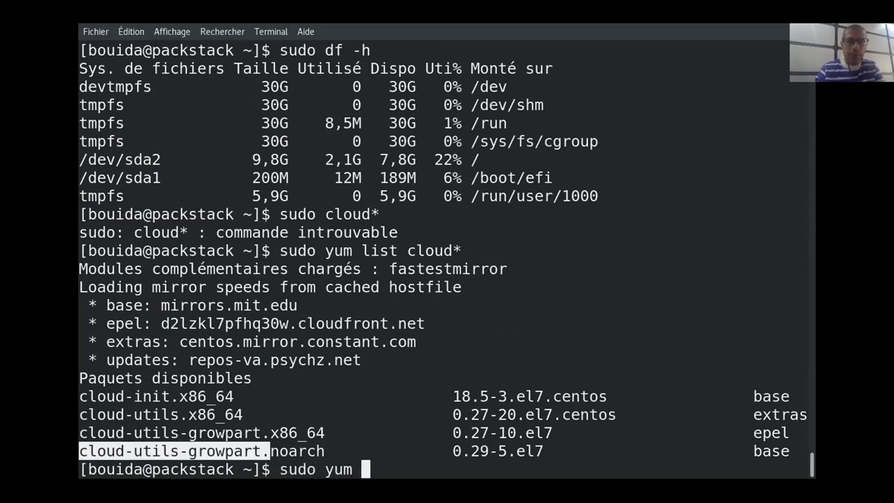
left_click_drag(80, 396, 162, 390)
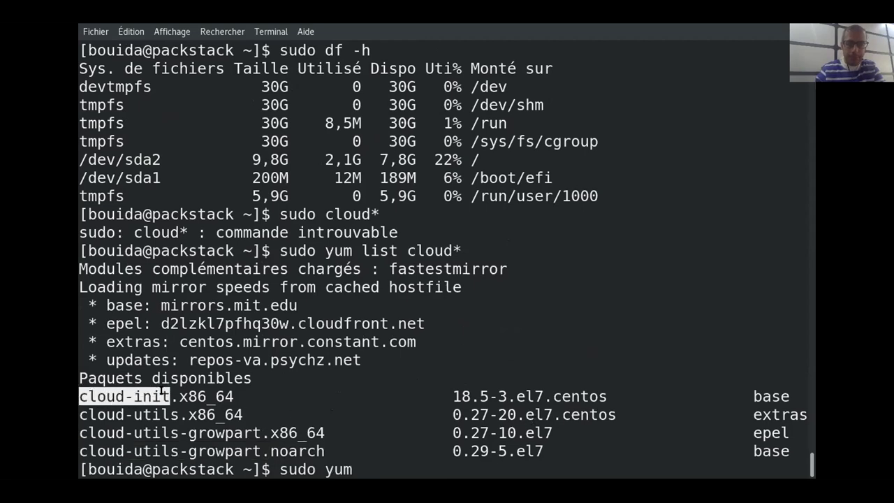
middle_click(162, 391)
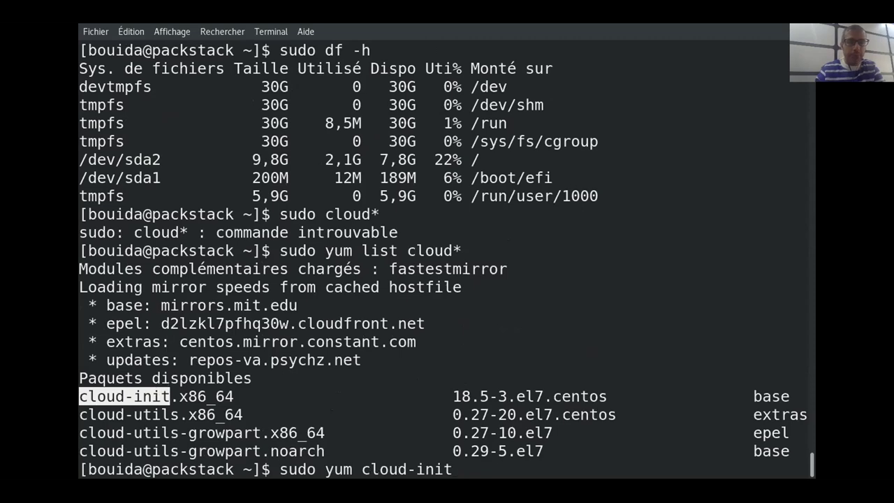
left_click_drag(81, 451, 255, 451)
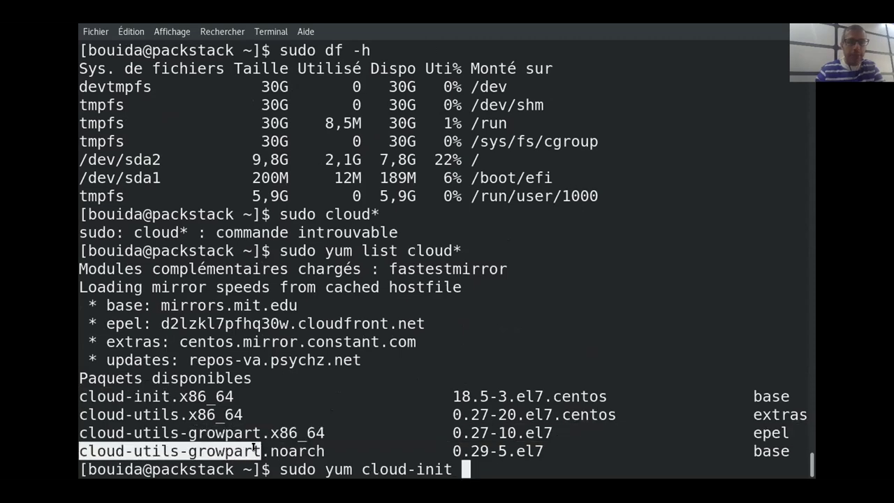
middle_click(256, 450)
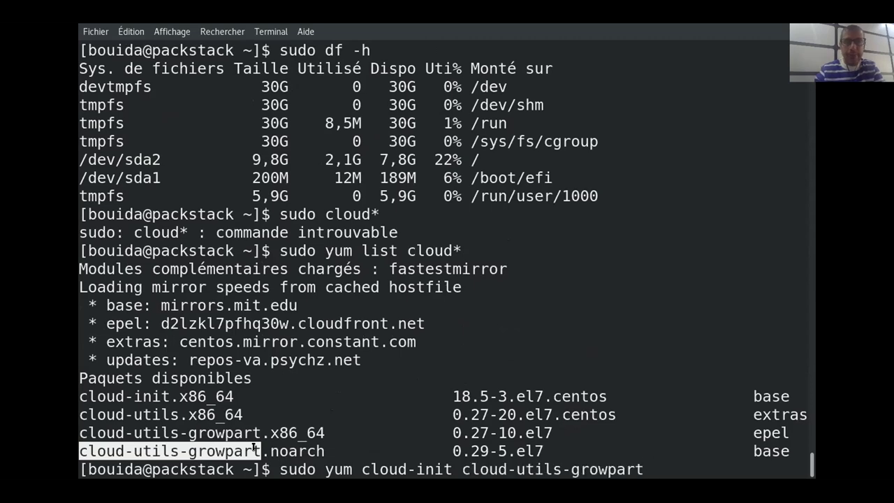
type("-y")
key("BackSpace")
key("BackSpace")
type("vim")
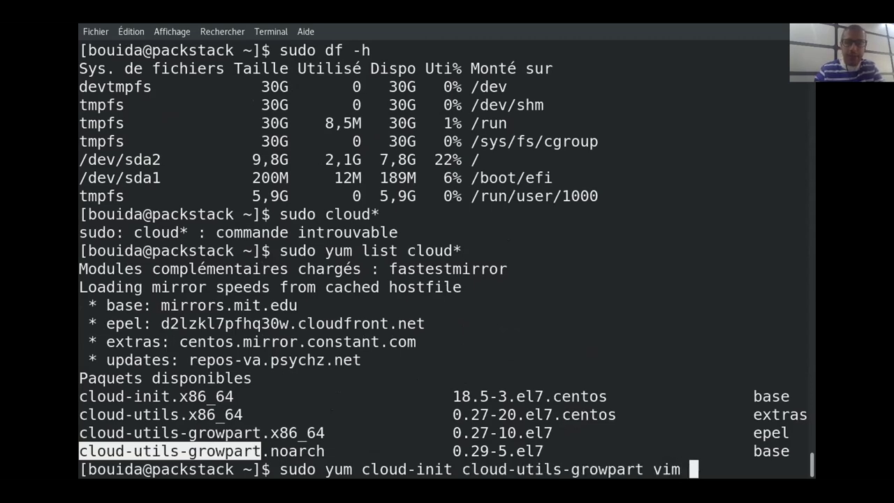
type(" ba")
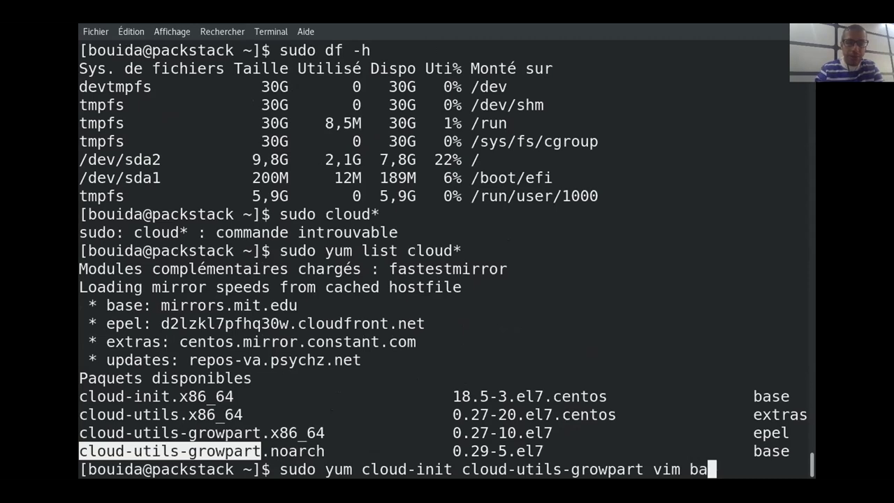
type("sh-com")
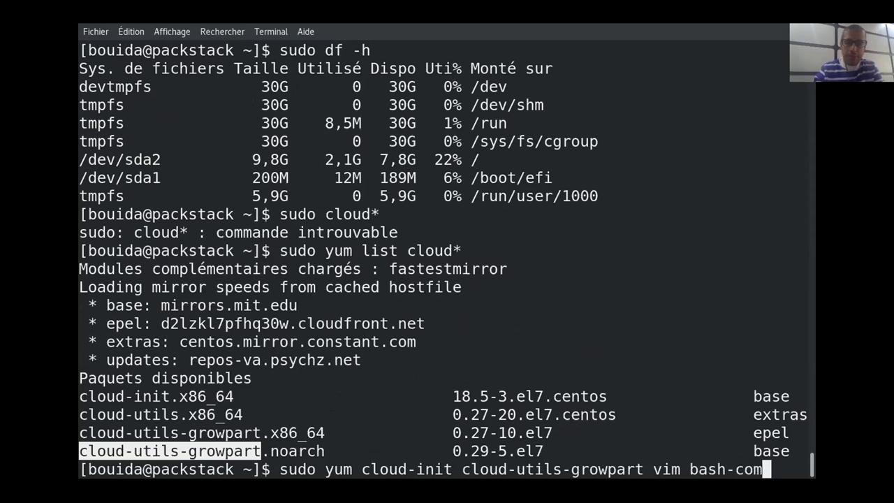
type("* -y")
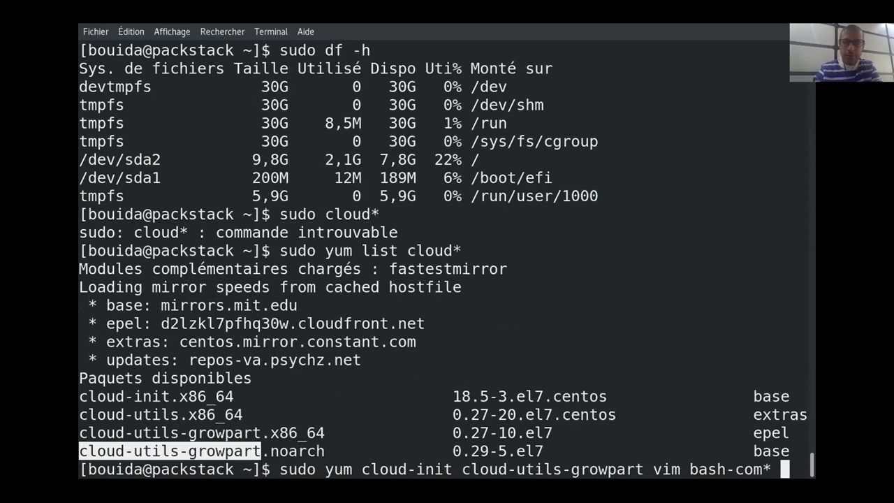
key("Return")
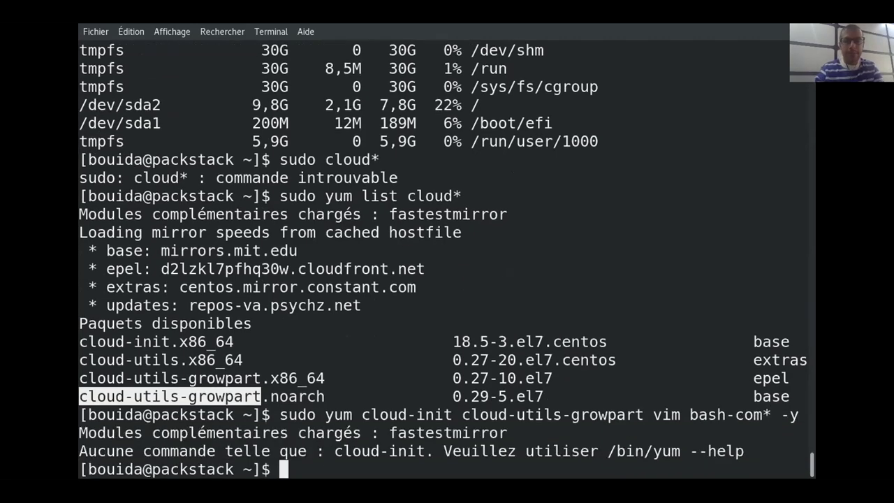
- Add the missing install subcommand and run sudo yum install cloud-init cloud-utils-growpart vim bash-com* -y
key("Up")
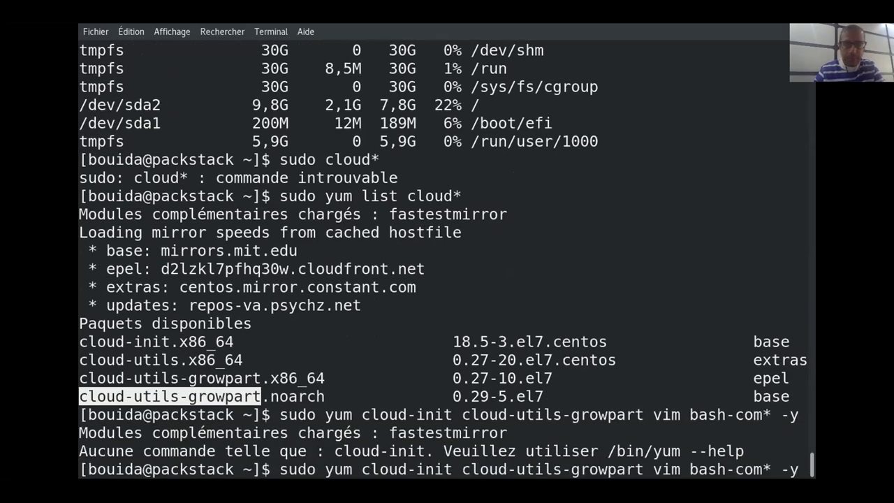
key("Left")
key("Left")
key("Left")
key("Left")
key("Left")
key("Left")
key("Left")
key("Left")
key("Left")
key("Left")
key("Left")
key("Left")
key("Left")
key("Left")
key("Left")
key("Left")
key("Left")
key("Left")
key("Left")
key("Left")
key("Left")
key("Left")
key("Left")
key("Left")
key("Left")
key("Left")
key("Left")
key("Left")
key("Left")
key("Left")
key("Left")
key("Left")
key("Left")
key("Left")
key("Left")
key("Left")
key("Left")
key("Left")
key("Left")
key("Left")
key("Left")
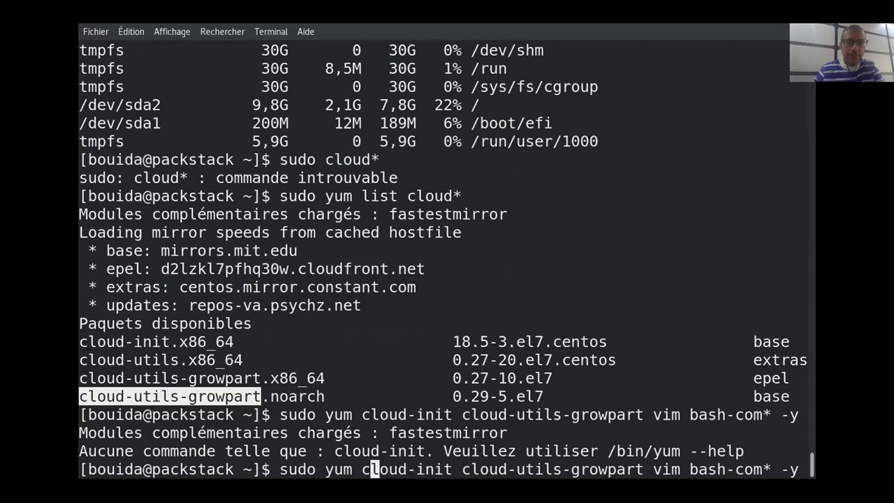
key("Left")
type("in")
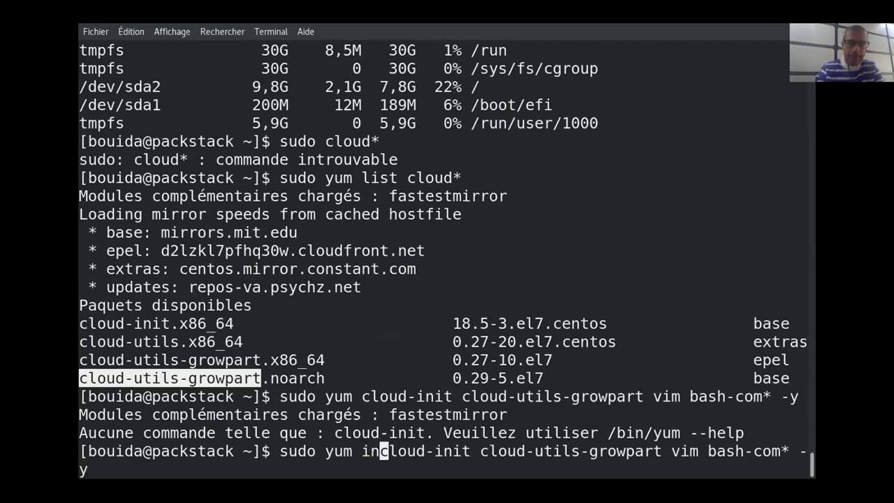
type("stall")
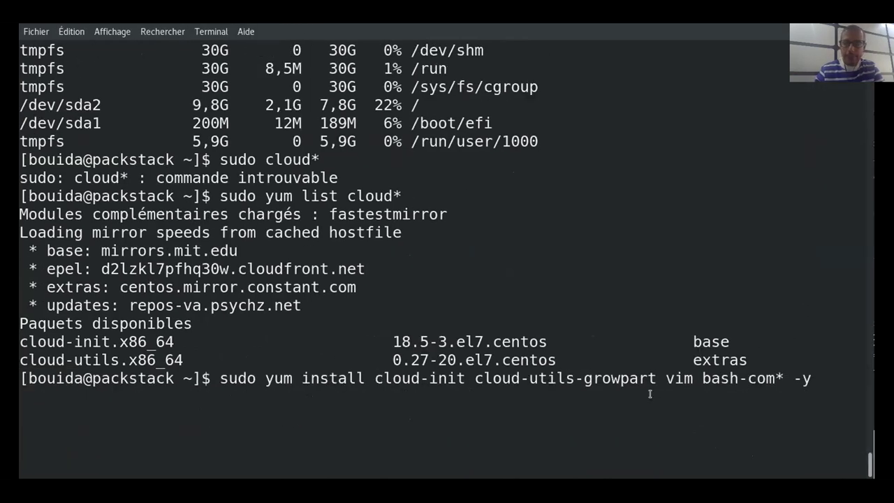
key("Return")
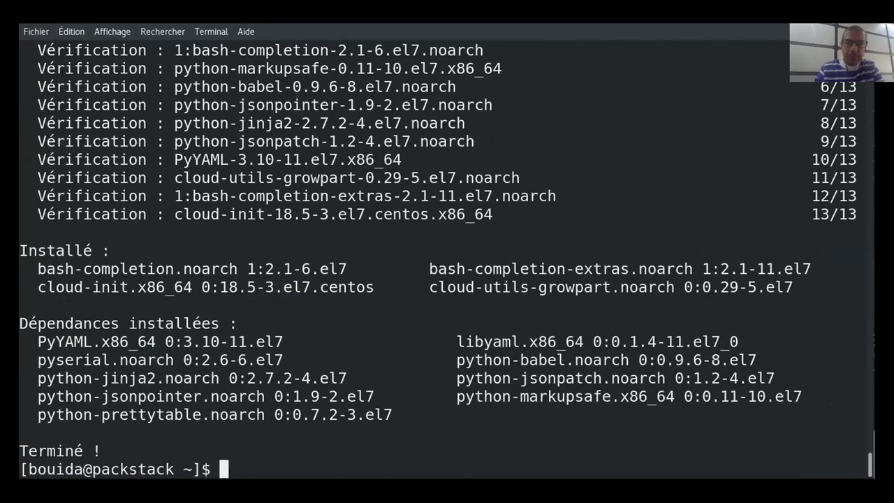
- Check the file system sizes again with sudo df -h after the package installation
key("Up")
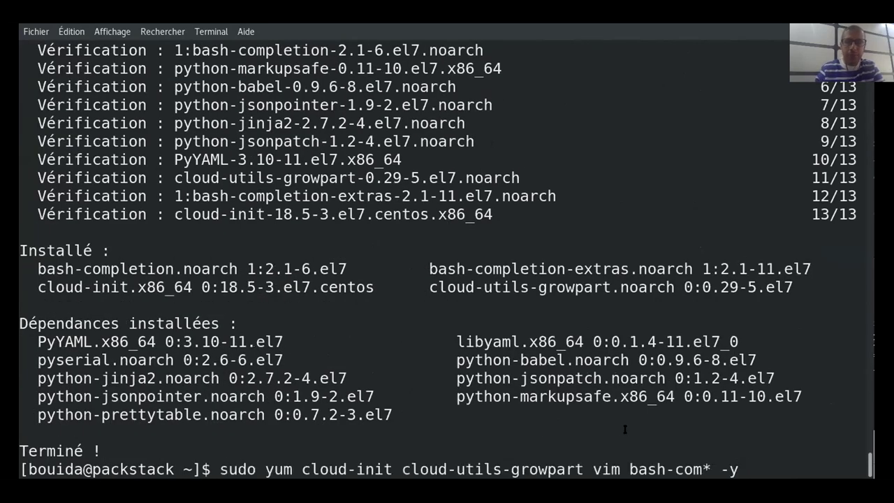
key("Down")
key("Down")
key("Up")
key("Up")
key("Up")
key("Up")
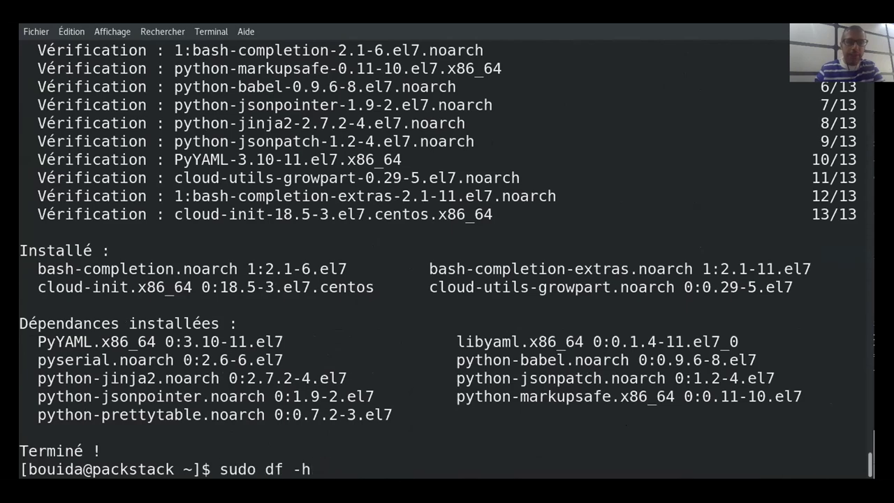
key("Return")
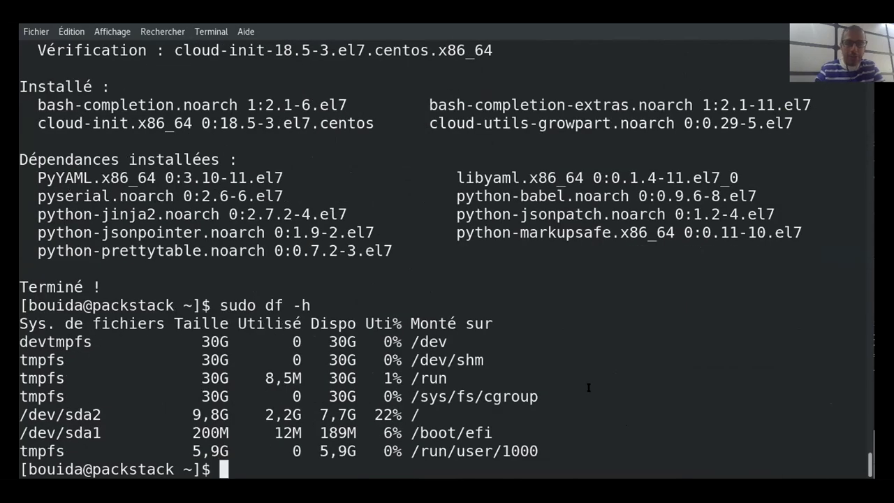
- List the block devices with lsblk and compare the size of disk sda with its partition sda2
type("lsblk")
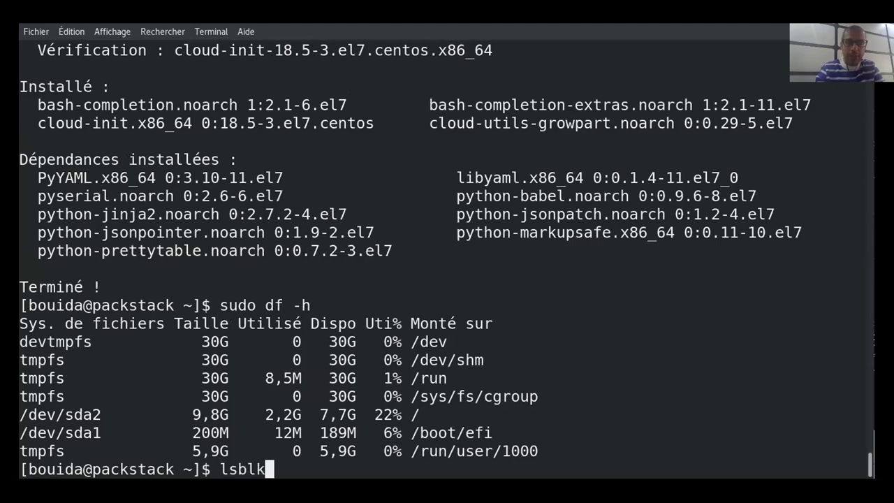
key("Return")
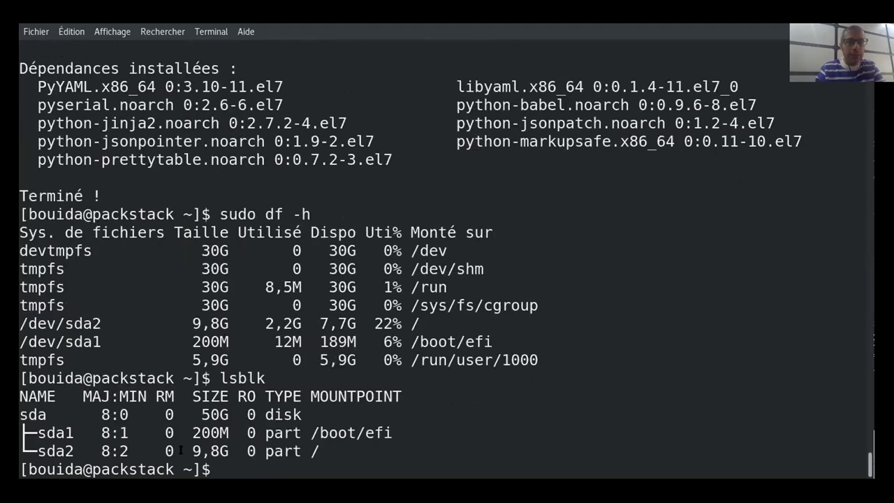
left_click_drag(201, 414, 219, 415)
left_click_drag(193, 450, 216, 451)
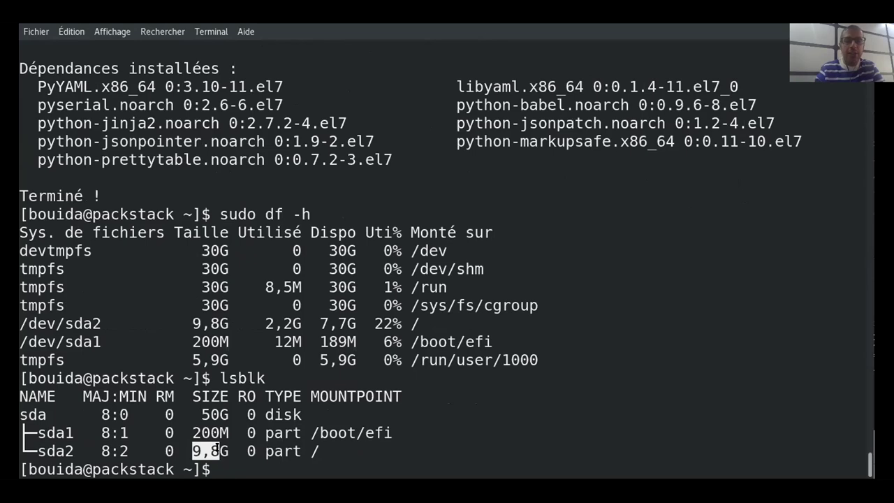
mouse_move(194, 449)
left_mouse_down()
mouse_move(28, 433)
mouse_move(194, 451)
left_mouse_up()
left_click_drag(74, 447, 37, 451)
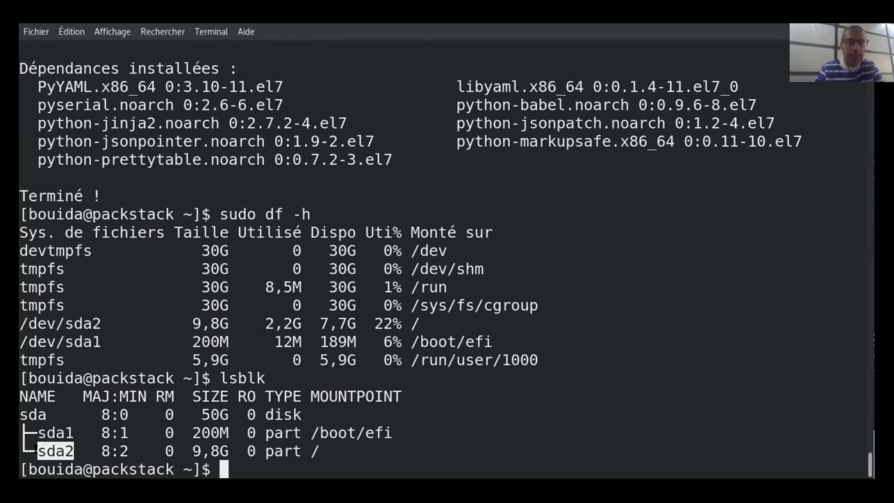
left_click(230, 456)
type("sudo ")
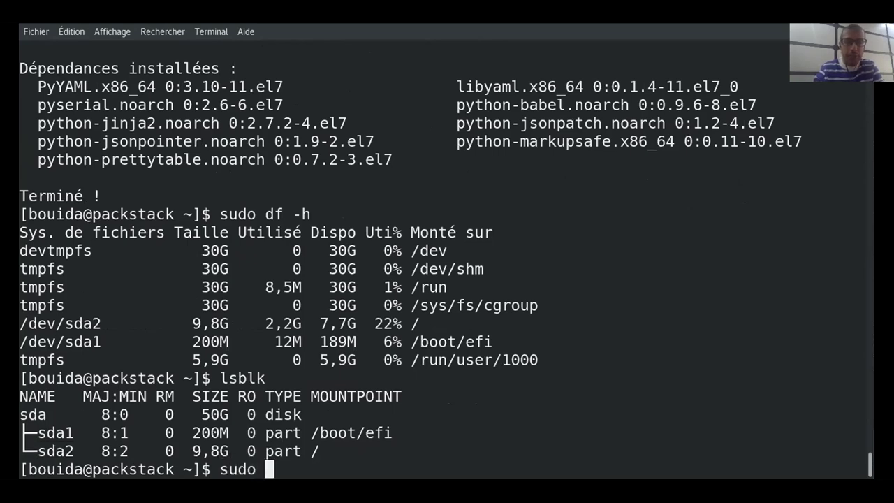
type("gro")
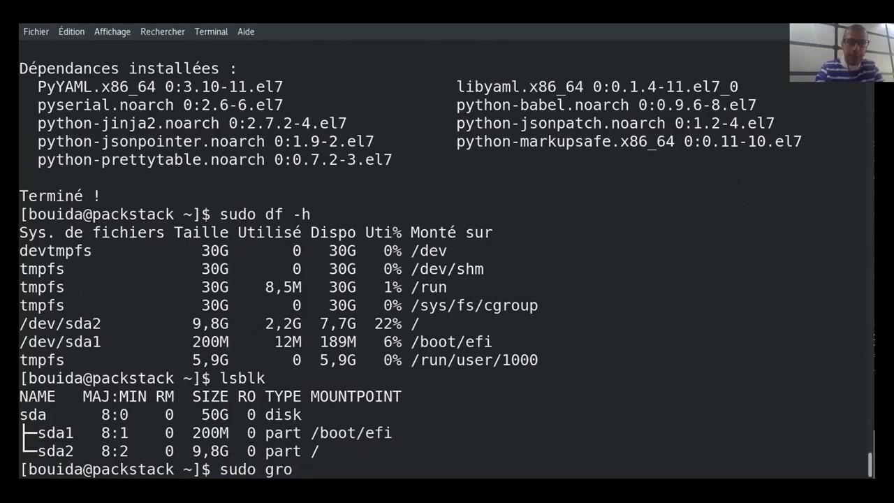
type("uwp")
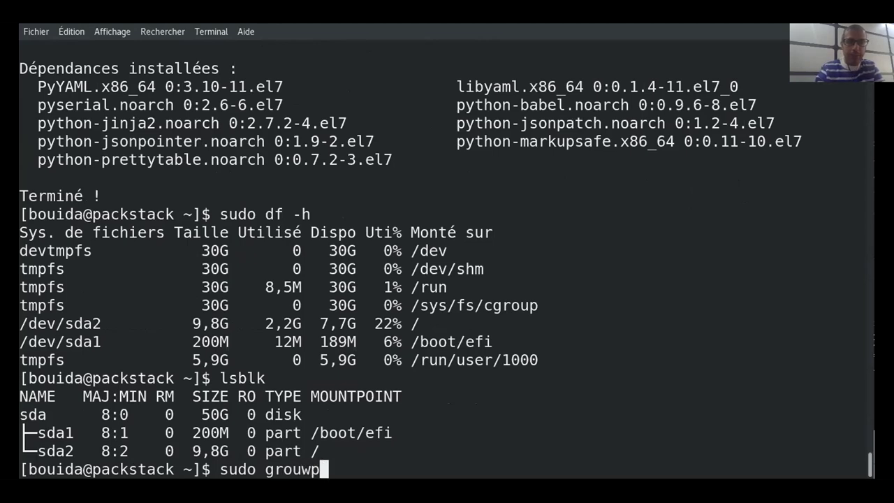
type("a")
key("BackSpace")
key("BackSpace")
key("BackSpace")
key("BackSpace")
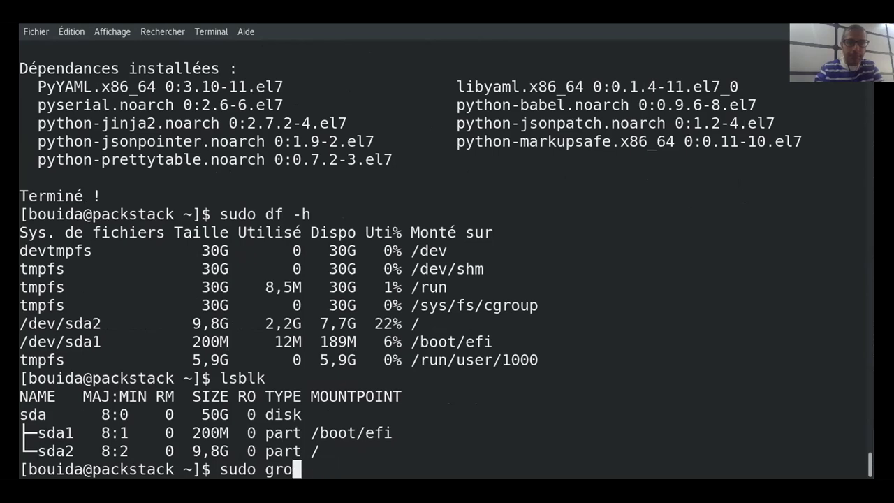
type("wp")
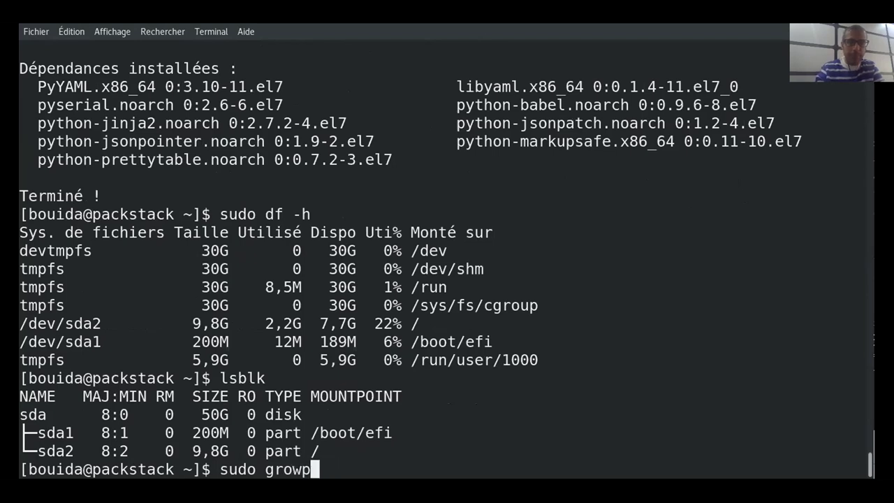
key("BackSpace")
key("BackSpace")
key("BackSpace")
key("BackSpace")
key("BackSpace")
key("BackSpace")
key("BackSpace")
key("BackSpace")
key("BackSpace")
key("BackSpace")
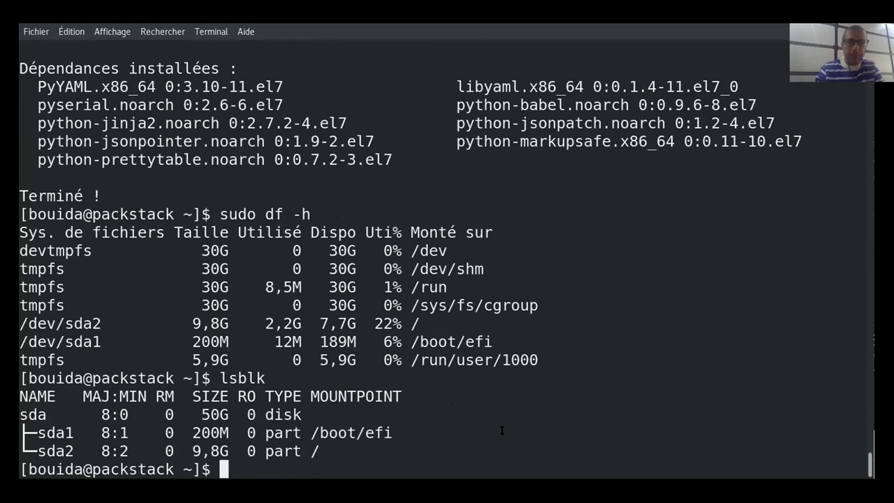
key("Up")
key("Up")
key("Up")
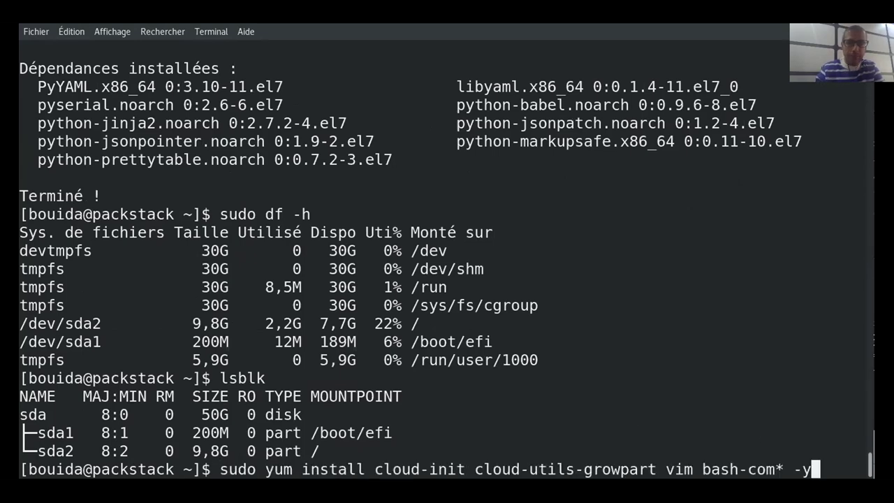
key("Down")
key("Down")
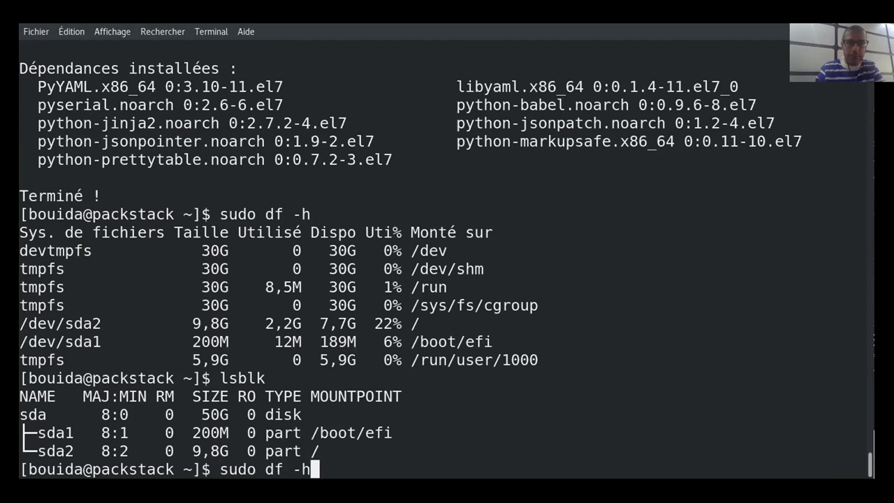
key("Down")
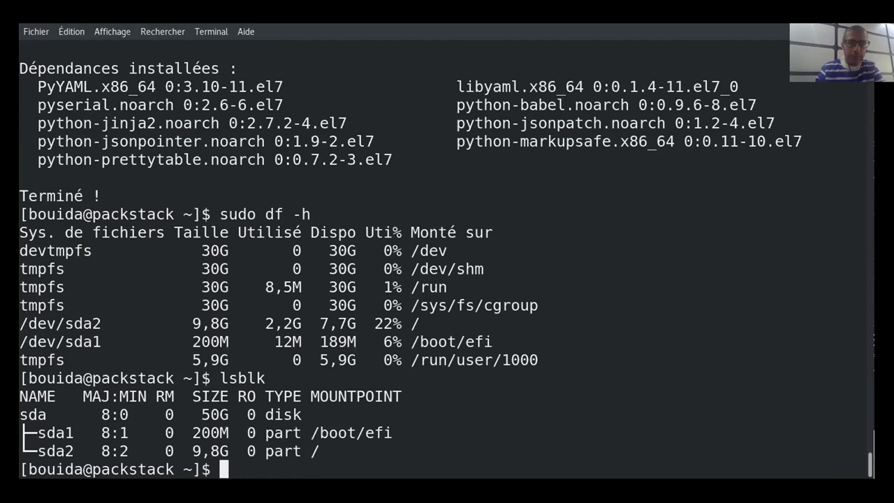
- Grow partition 2 of the disk by running sudo growpart /dev/sda 2
type("su -")
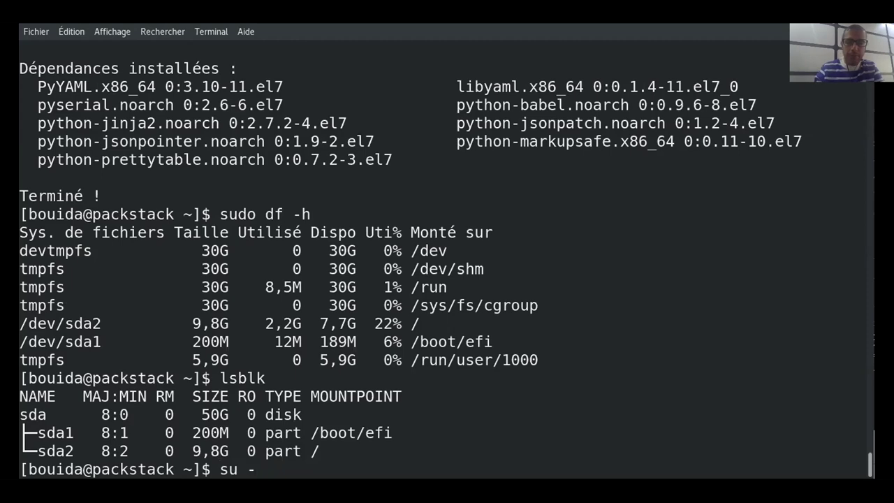
key("BackSpace")
key("BackSpace")
type("do growpart /dev/sda 2")
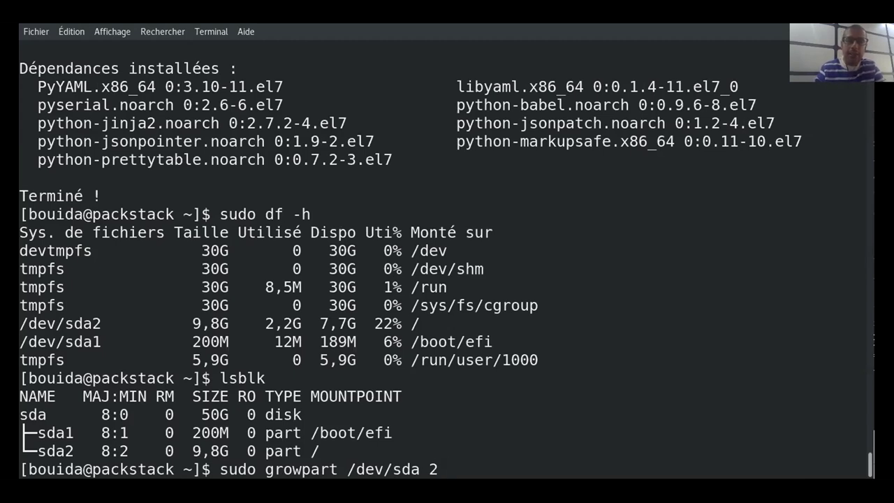
key("Return")
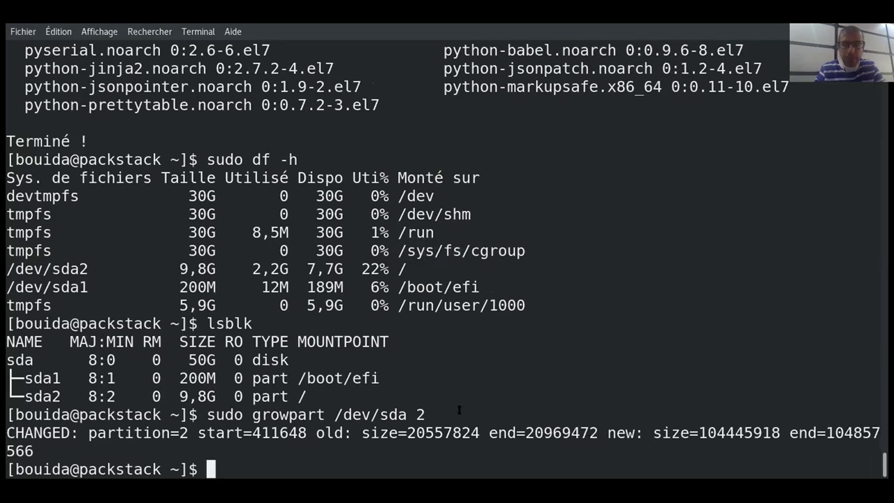
- Clear the terminal and run sudo df -h to check the size of the root file system on /dev/sda2
key("ctrl+l")
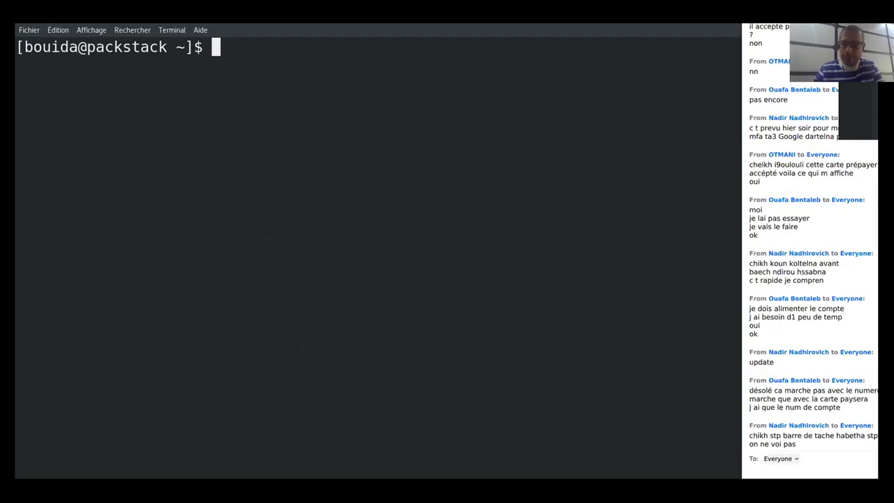
key("Up")
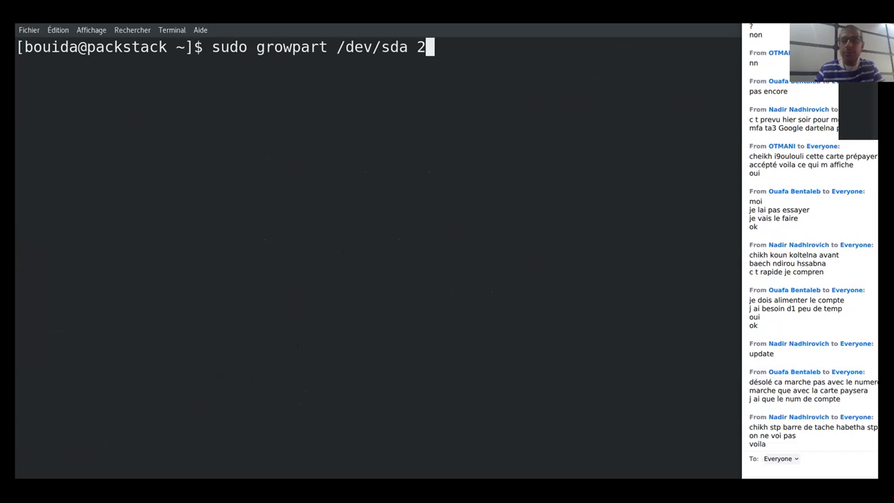
key("ctrl+u")
type("sudo df")
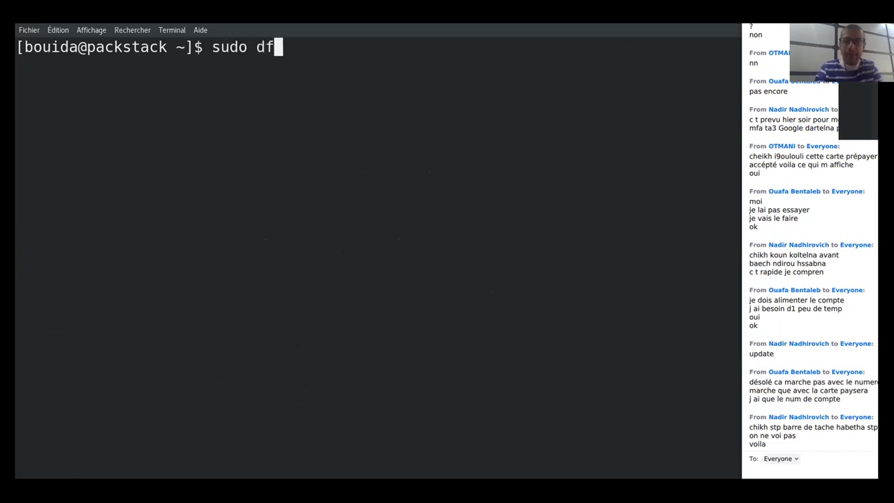
type(" -h")
key("Return")
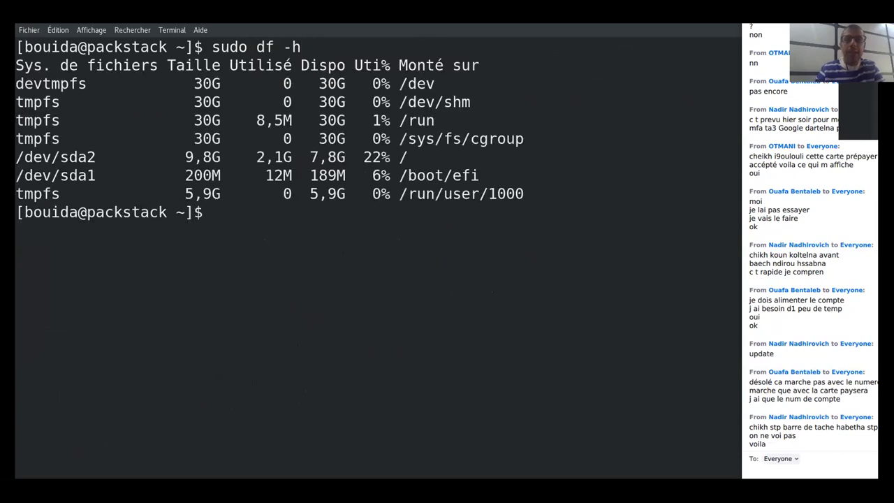
left_click_drag(417, 158, 16, 157)
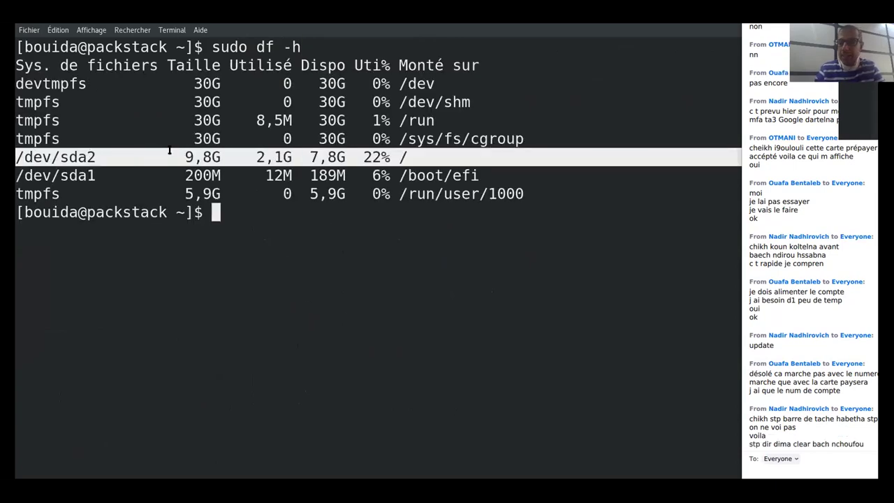
left_click(238, 189)
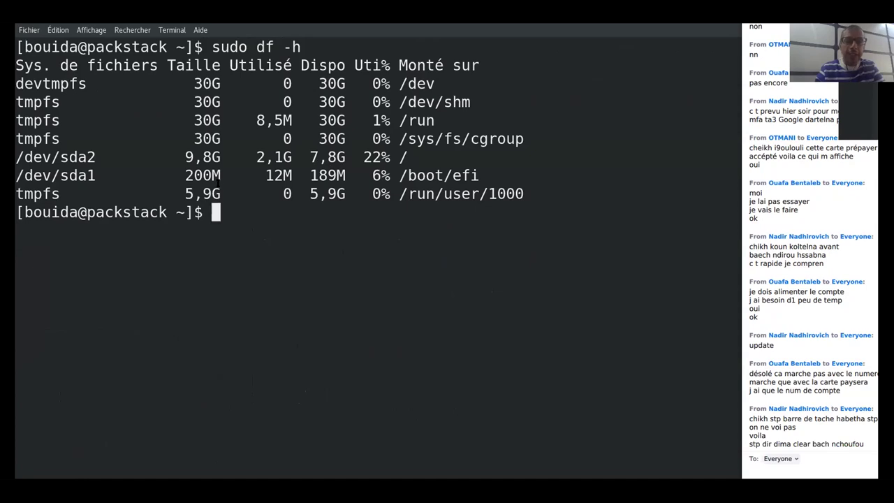
left_click_drag(184, 153, 217, 158)
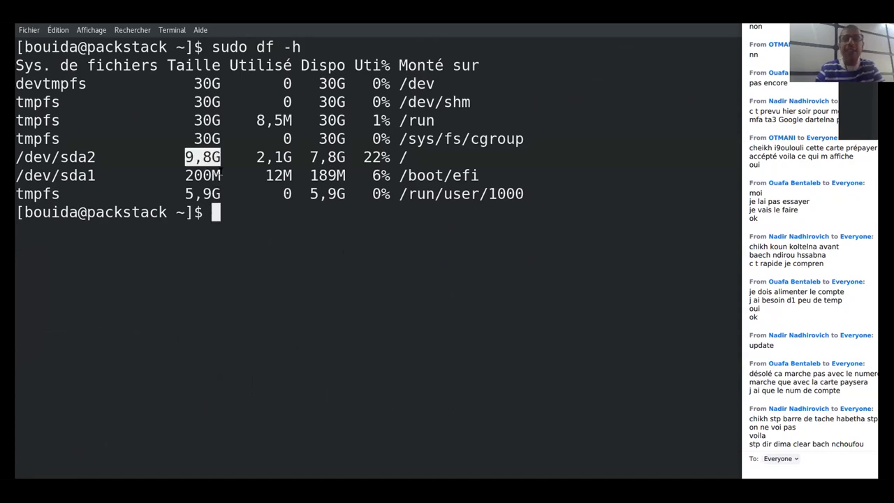
left_click(250, 230)
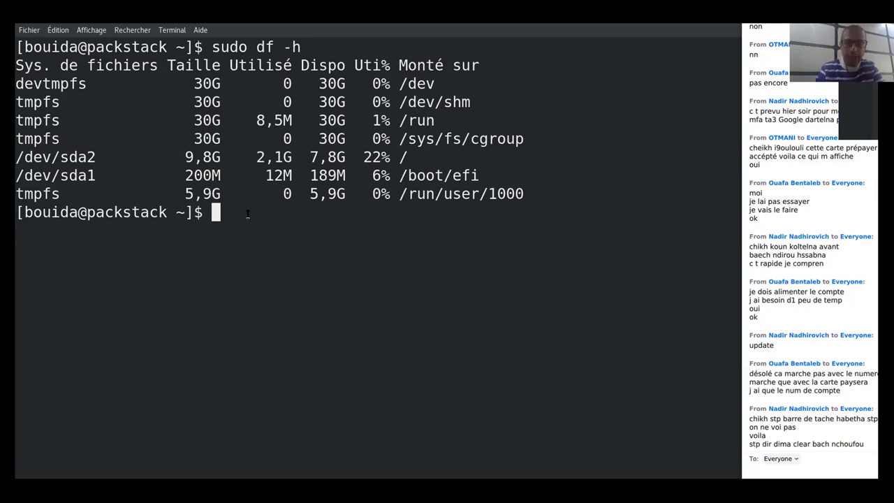
- Try to grow the root file system by running sudo xfs_grow /dev/sda2
type("sudo ")
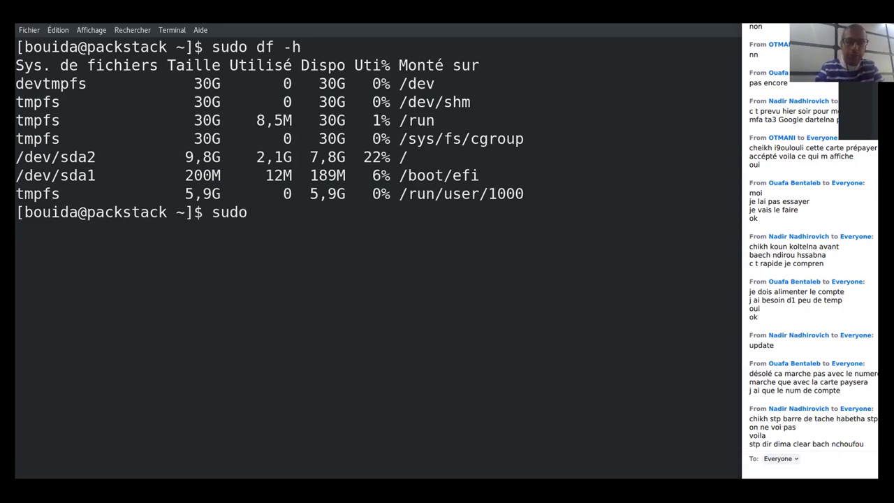
type("grow")
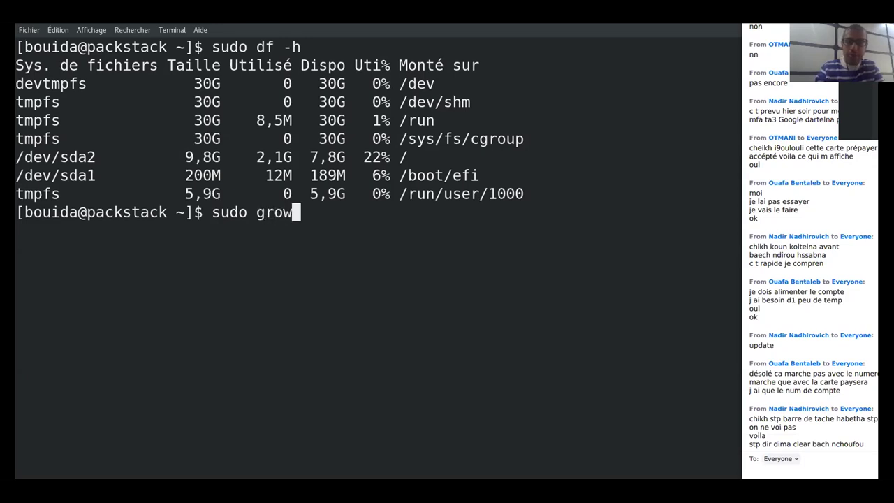
key("BackSpace")
key("BackSpace")
key("BackSpace")
key("BackSpace")
type("x")
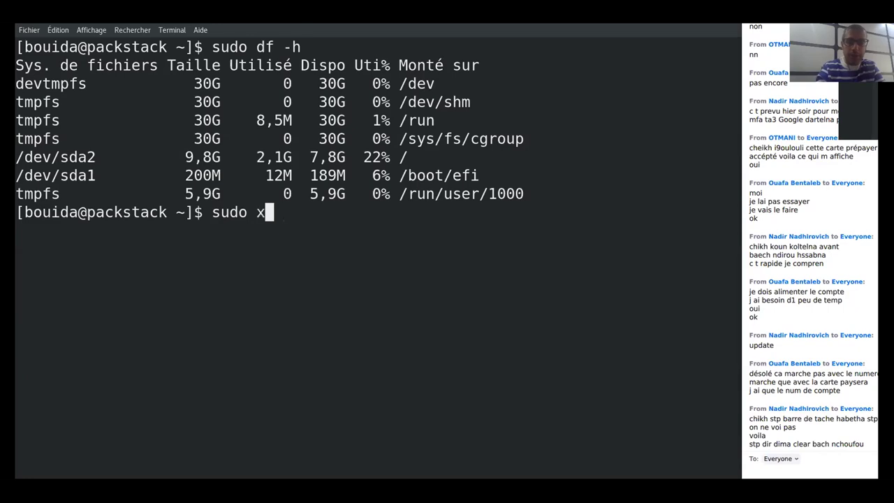
type("fs_grow ")
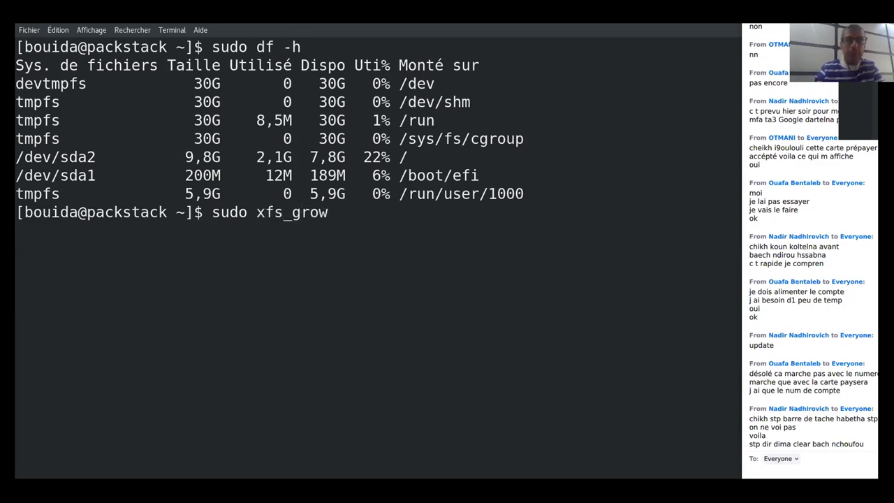
type("/dev/s")
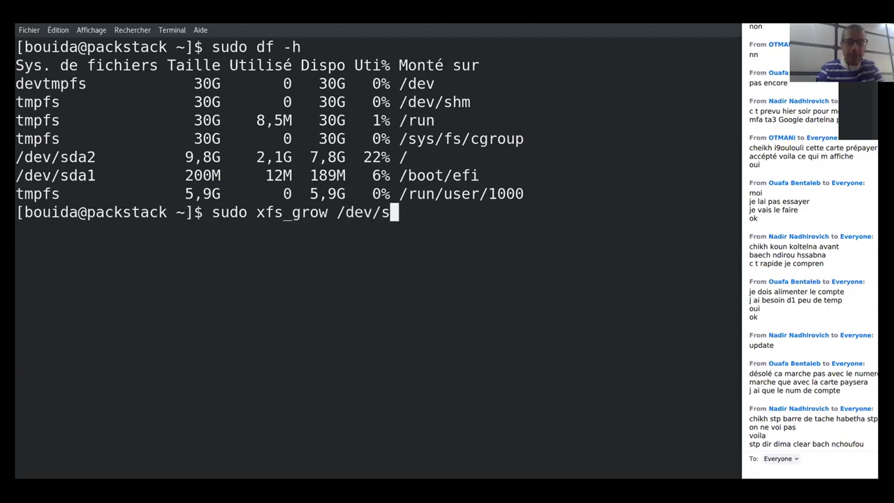
type("da")
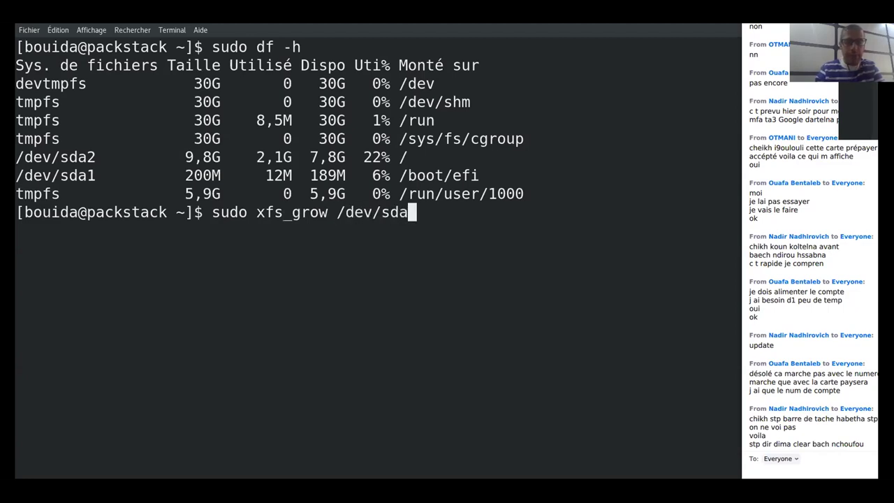
type("2")
key("BackSpace")
type("2")
key("Return")
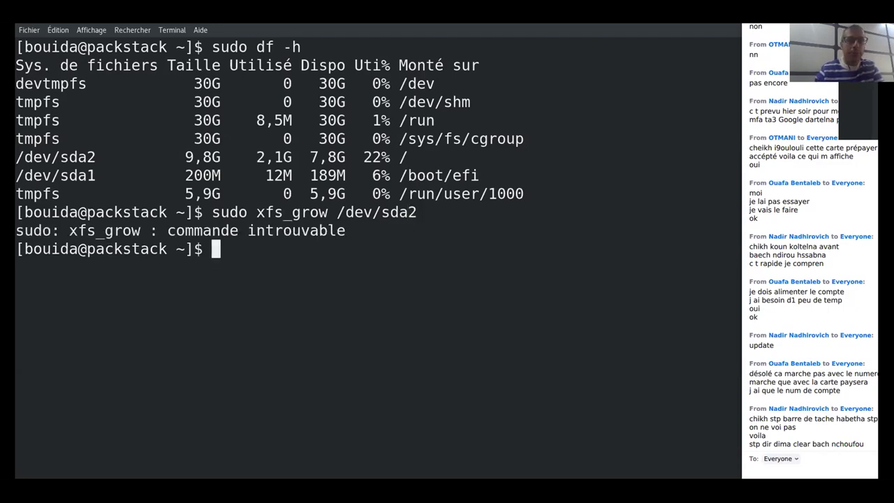
key("Up")
key("Left")
key("Left")
key("Left")
key("Left")
key("Left")
key("Left")
key("Left")
key("Left")
key("Left")
key("Left")
key("Left")
key("Right")
key("BackSpace")
key("BackSpace")
key("BackSpace")
key("BackSpace")
key("BackSpace")
key("BackSpace")
key("BackSpace")
key("BackSpace")
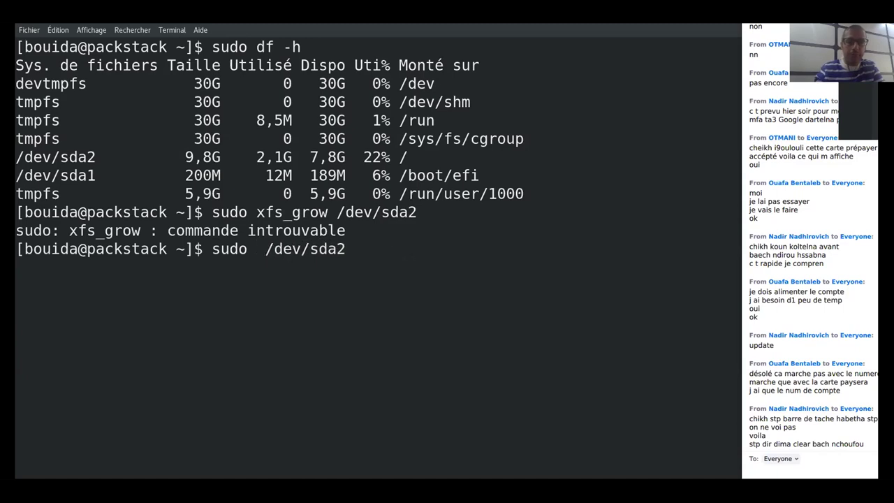
type("gr")
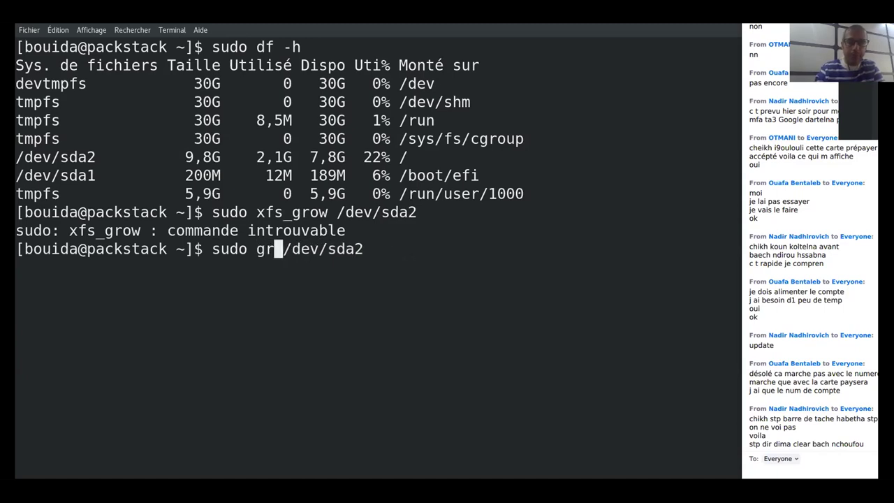
key("BackSpace")
key("BackSpace")
type("xf")
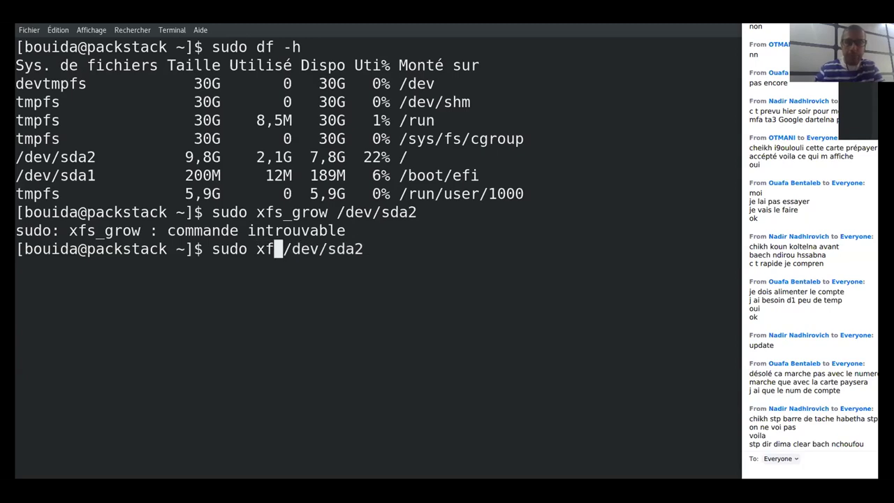
key("Right")
key("Right")
key("Right")
key("Right")
key("Right")
key("Right")
key("Right")
key("Right")
key("Right")
key("BackSpace")
key("BackSpace")
key("BackSpace")
key("BackSpace")
key("BackSpace")
key("BackSpace")
key("BackSpace")
key("BackSpace")
key("BackSpace")
key("BackSpace")
key("BackSpace")
key("BackSpace")
key("BackSpace")
key("BackSpace")
key("BackSpace")
key("BackSpace")
- Grow the XFS root file system to fill its partition by running sudo xfs_growfs /dev/sda2
type("xfs_")
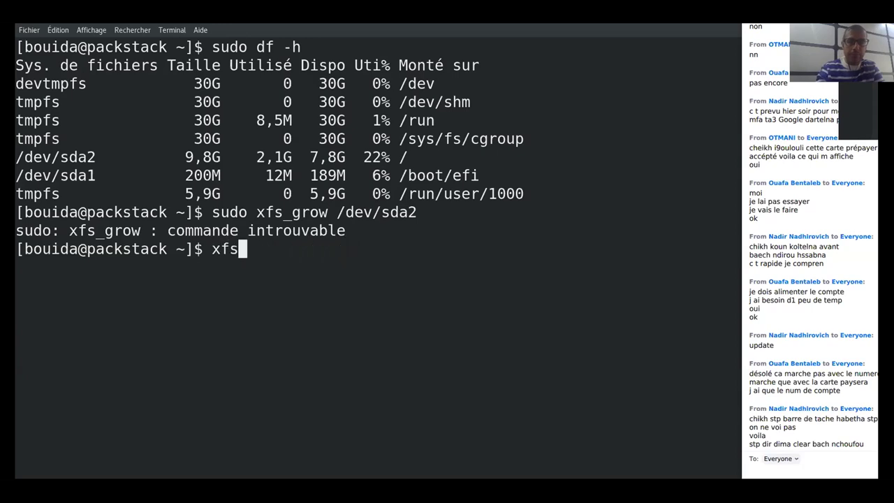
key("Tab")
key("Tab")
type("gr")
key("Tab")
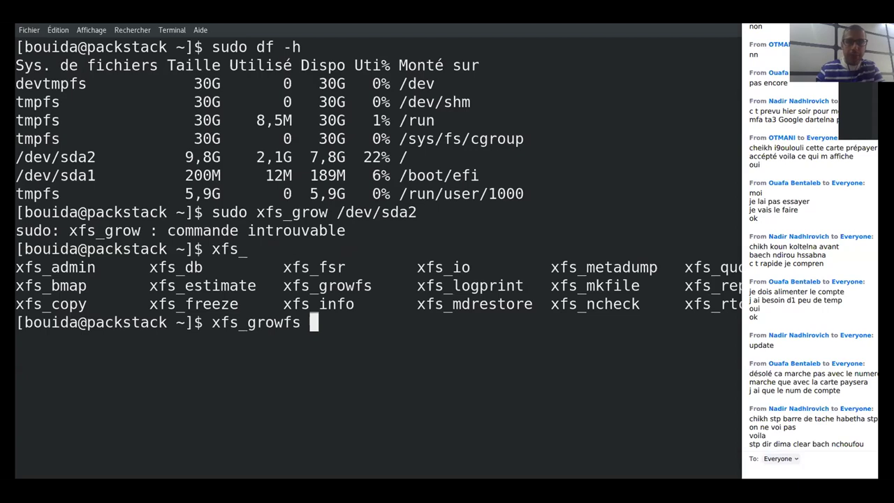
type("/dev/")
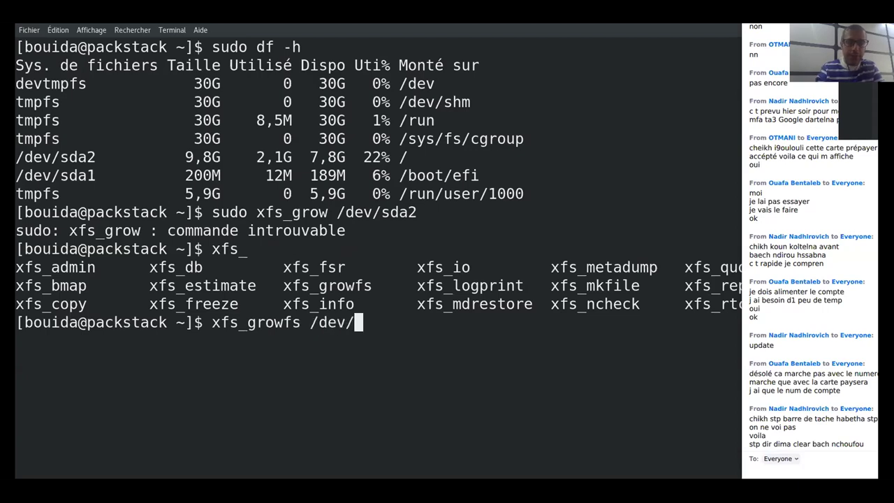
type("sda")
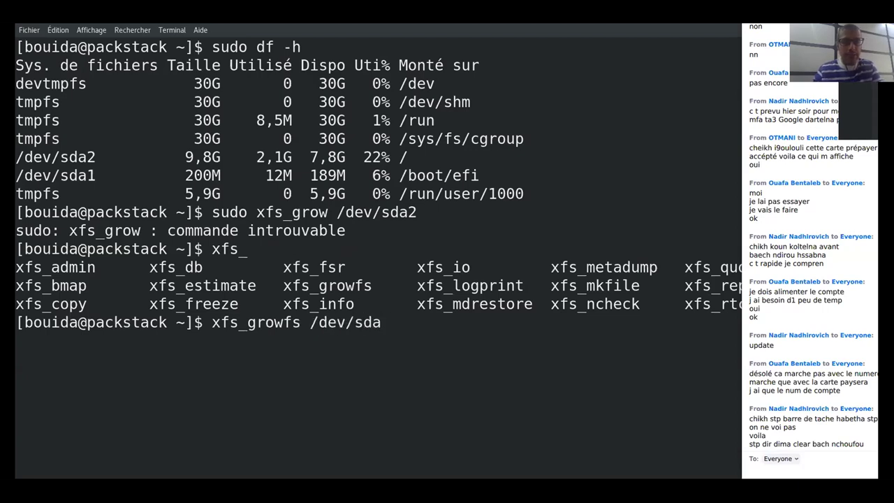
type("@")
type("\\2")
key("BackSpace")
key("BackSpace")
key("BackSpace")
type("2")
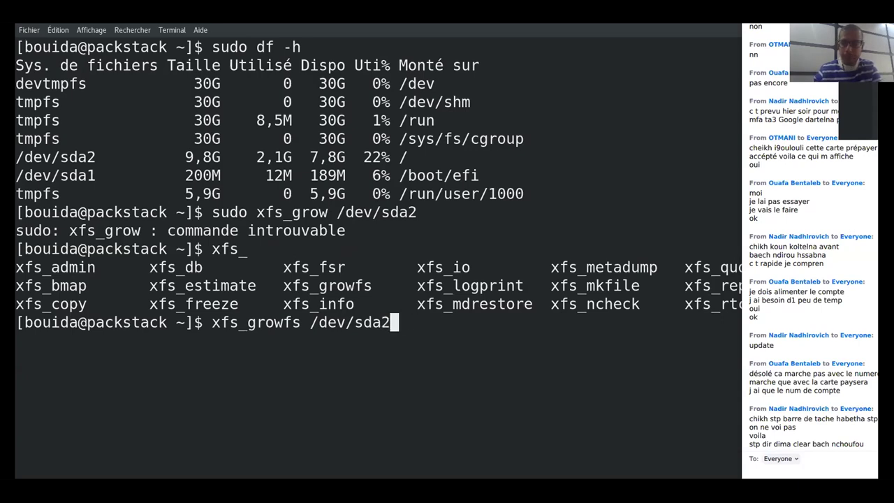
key("Home")
type("sudo")
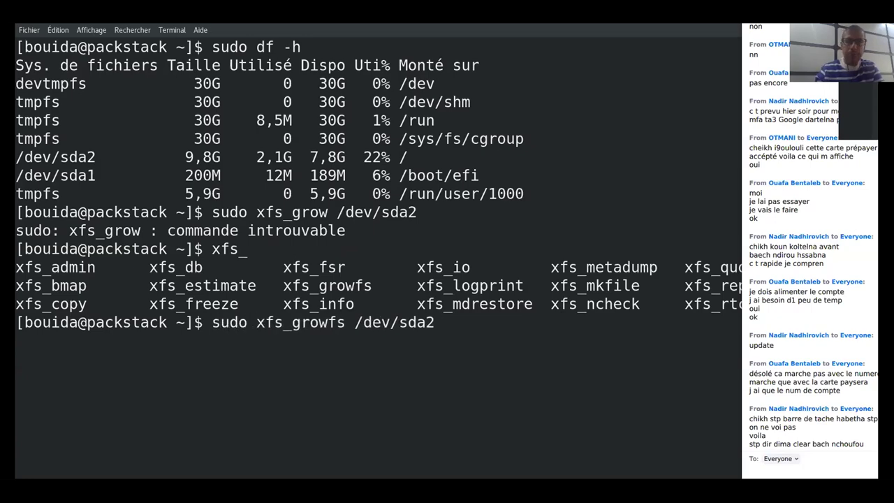
key("Return")
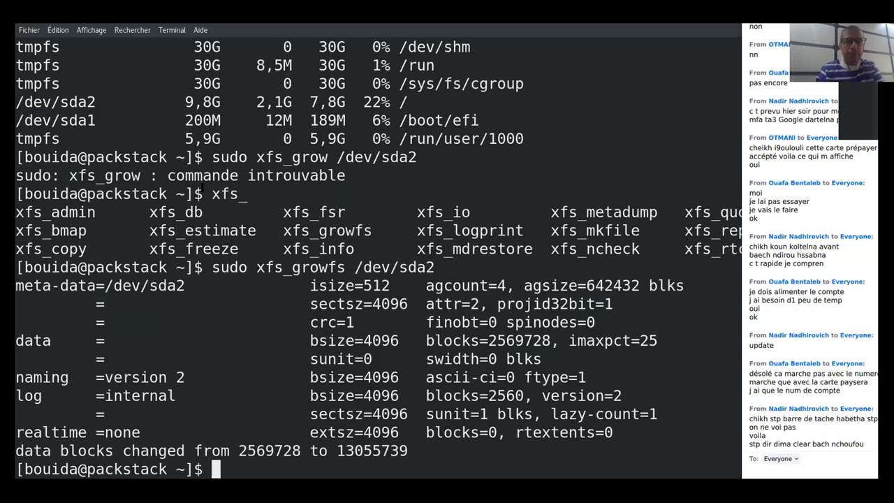
- Clear the terminal, rerun sudo df -h and compare the size of /dev/sda2 with its size before the extension
left_click_drag(212, 102, 184, 102)
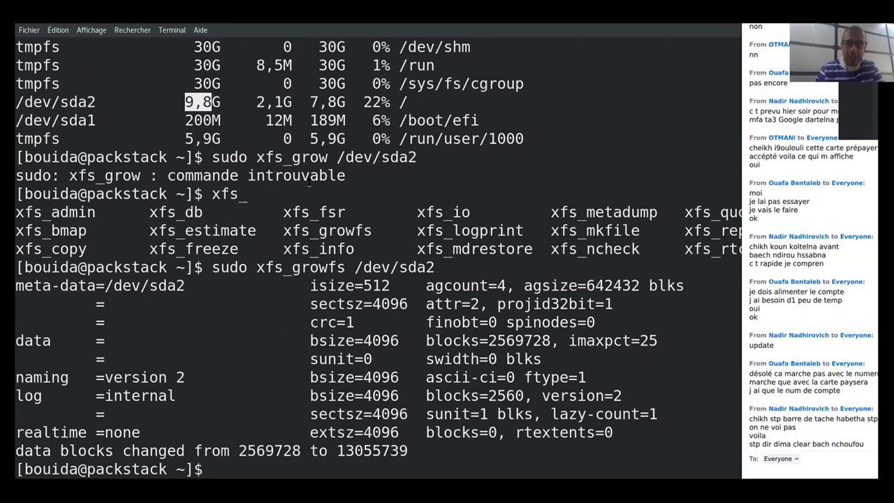
key("ctrl+l")
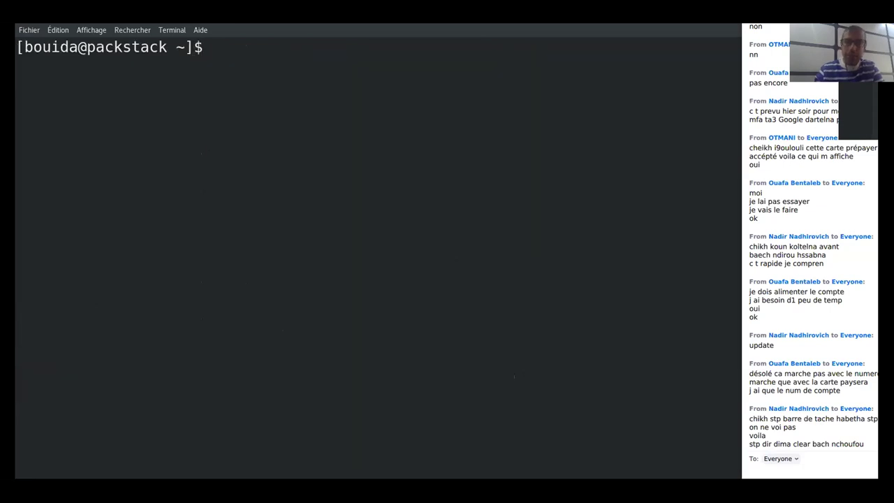
key("Up")
key("Up")
key("Up")
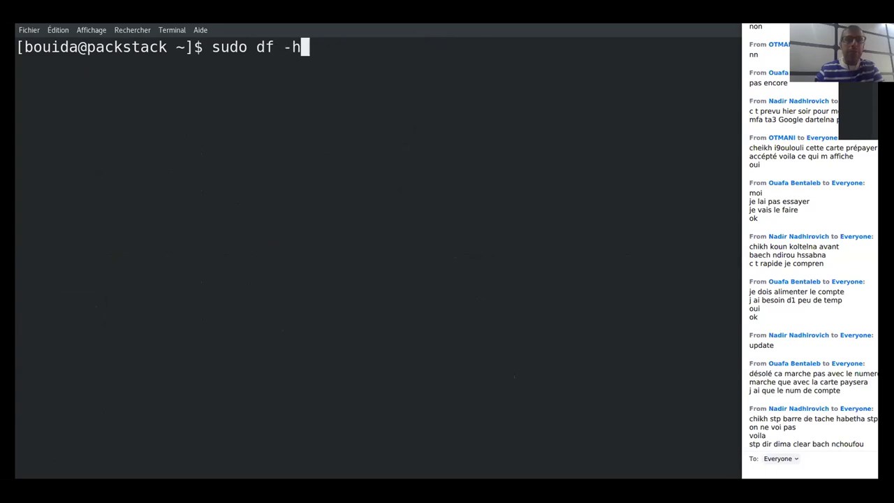
key("Return")
left_click_drag(193, 158, 211, 156)
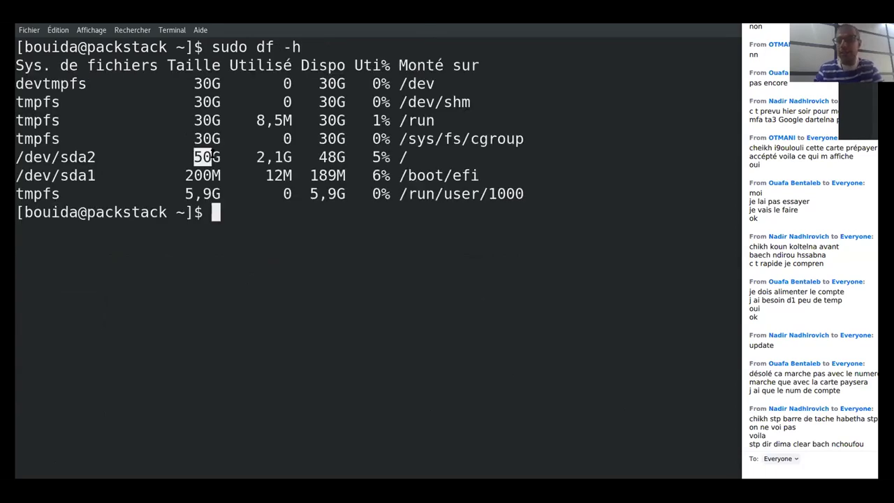
left_click(216, 152)
double_click(210, 156)
left_click(213, 157)
left_click_drag(201, 157, 183, 157)
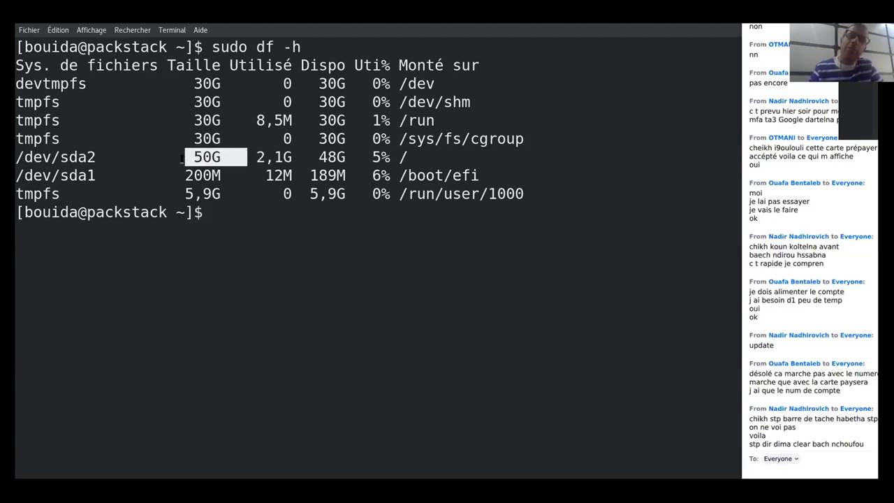
left_click(182, 157)
mouse_move(195, 156)
left_mouse_down()
mouse_move(216, 155)
mouse_move(208, 155)
left_mouse_up()
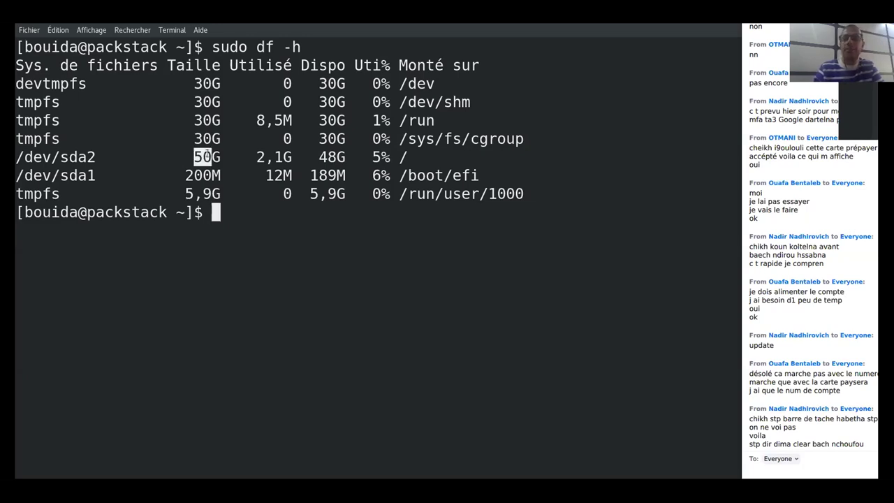
left_click(218, 152)
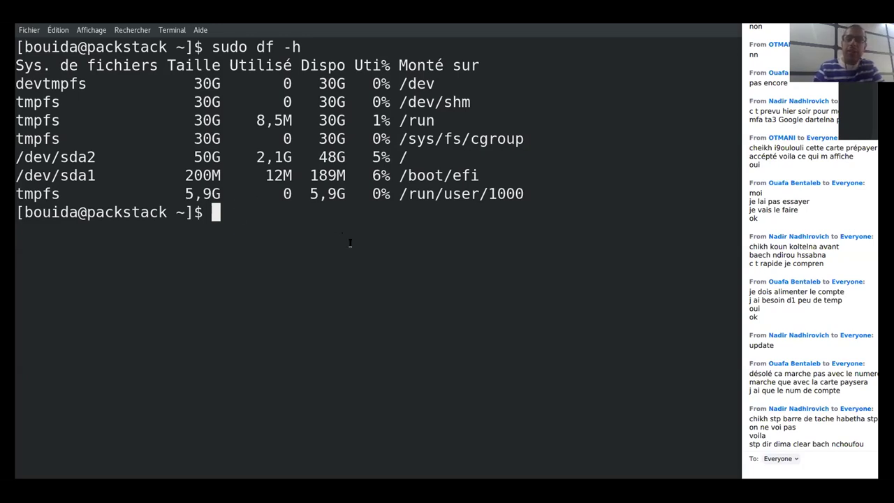
- Restart the VM with sudo reboot and reconnect to it with ssh 34.89.129.56
type("sudo ")
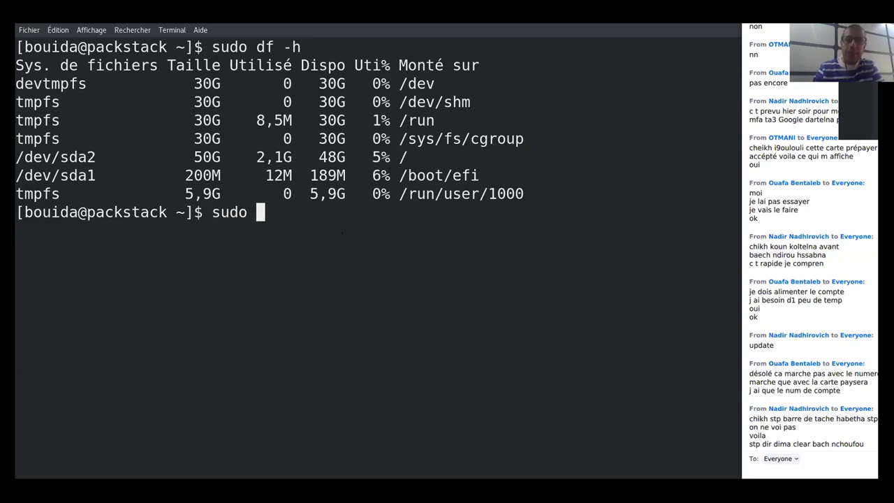
type("reboot")
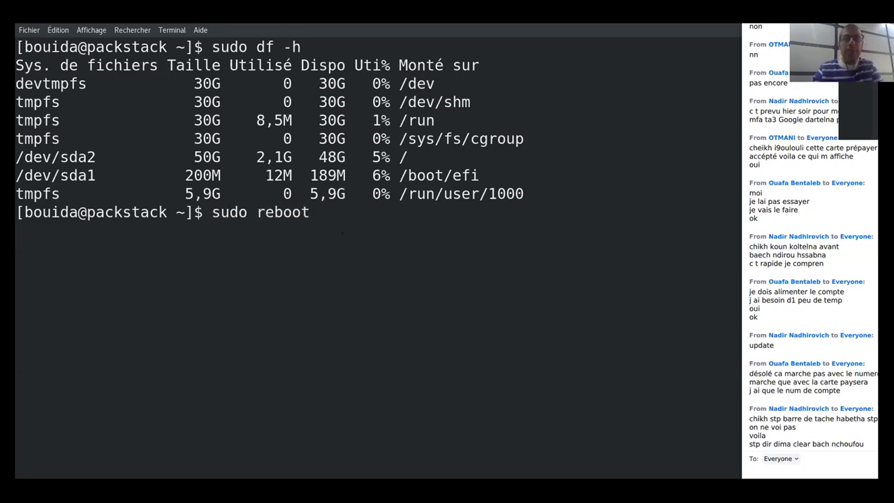
key("Return")
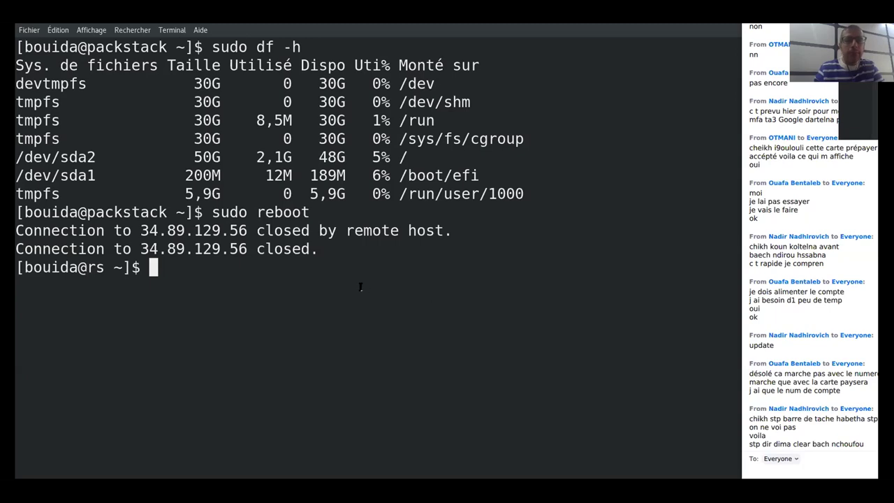
key("Up")
key("Return")
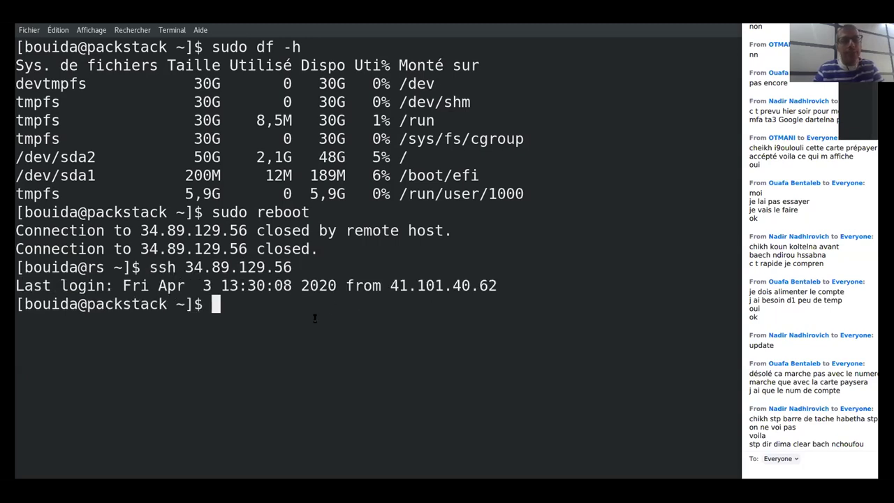
key("ctrl+l")
type("su -")
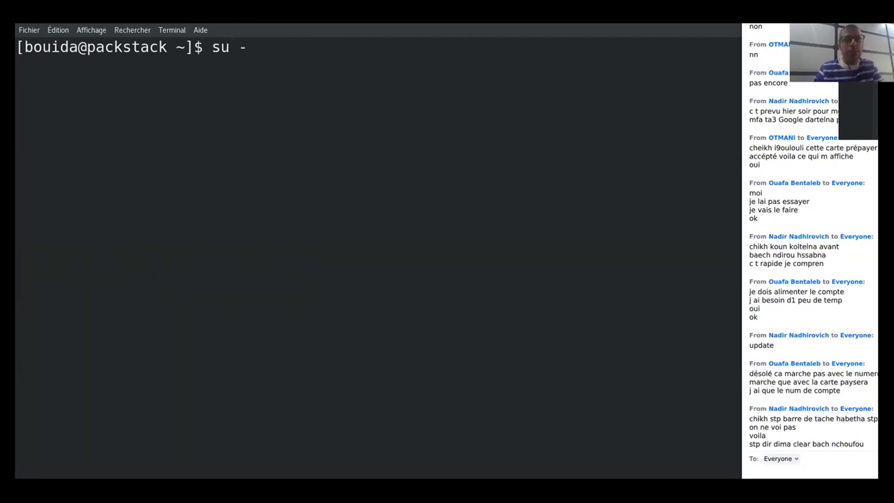
key("Return")
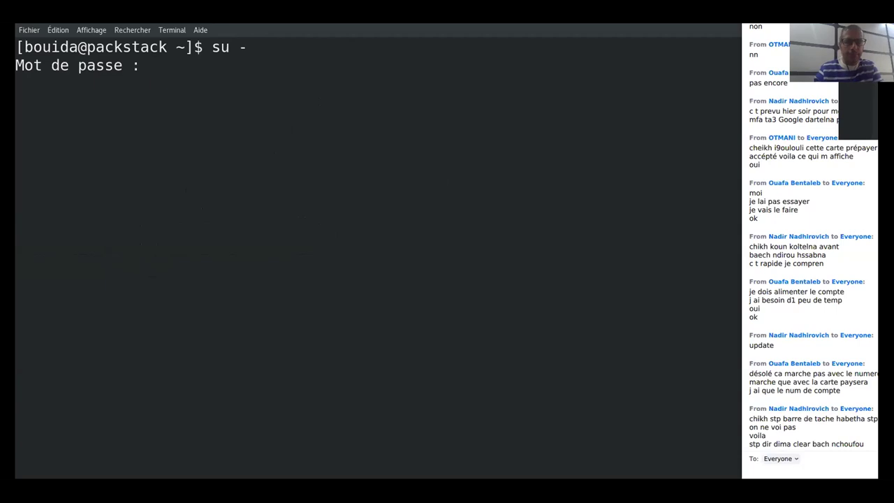
key("ctrl+c")
- Open a root login shell with sudo su - and clear the terminal
key("Up")
key("BackSpace")
key("BackSpace")
type("do su -")
key("Return")
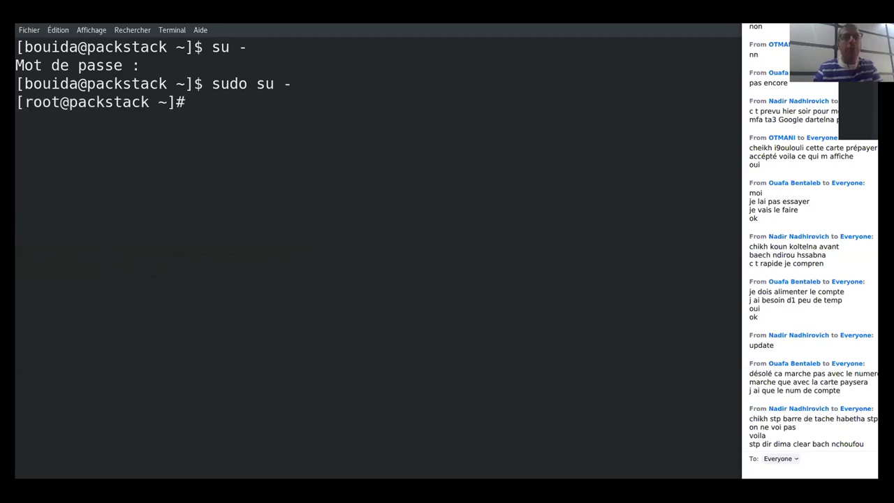
key("ctrl+l")
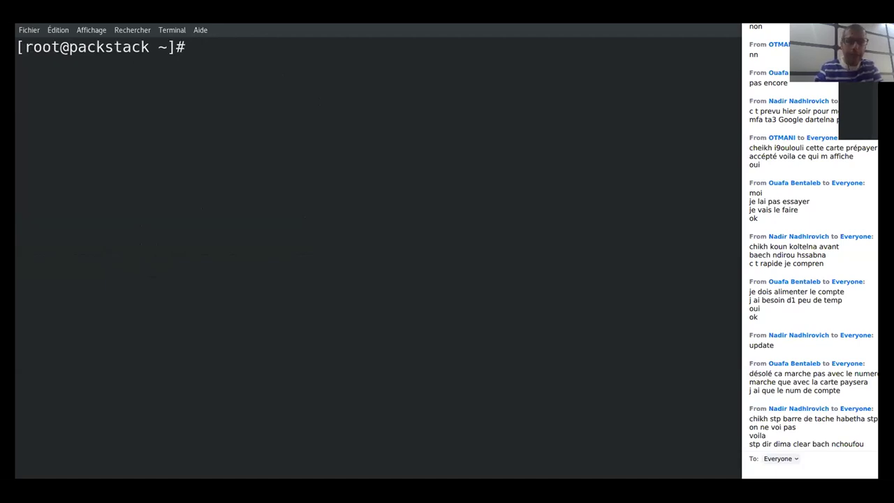
- List the VM's network interfaces and their addresses with ip a s
type("ca")
key("BackSpace")
key("BackSpace")
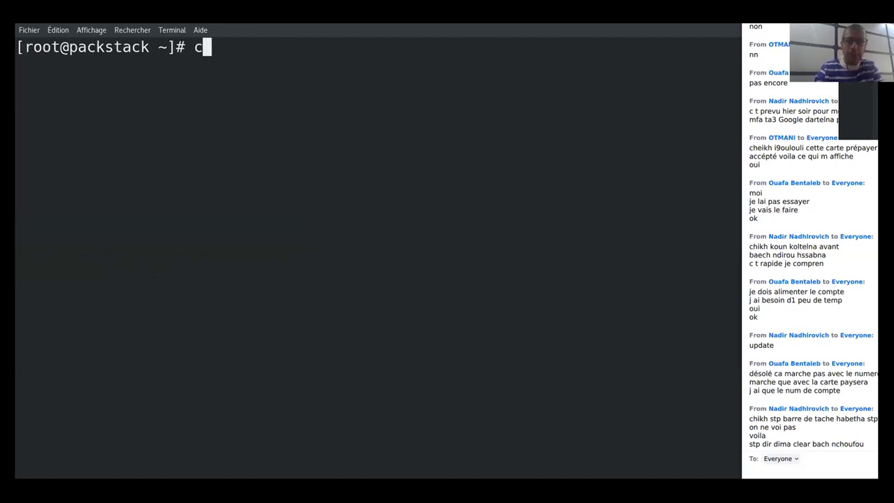
type("ip a")
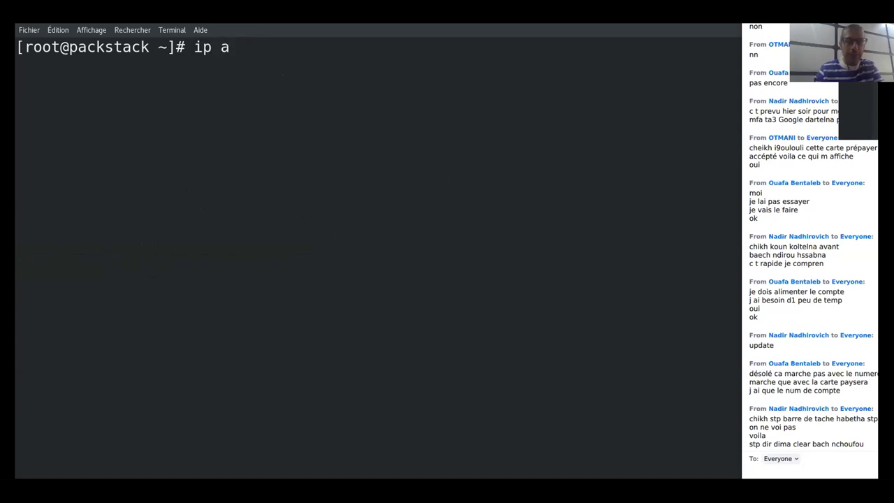
type(" s")
key("Return")
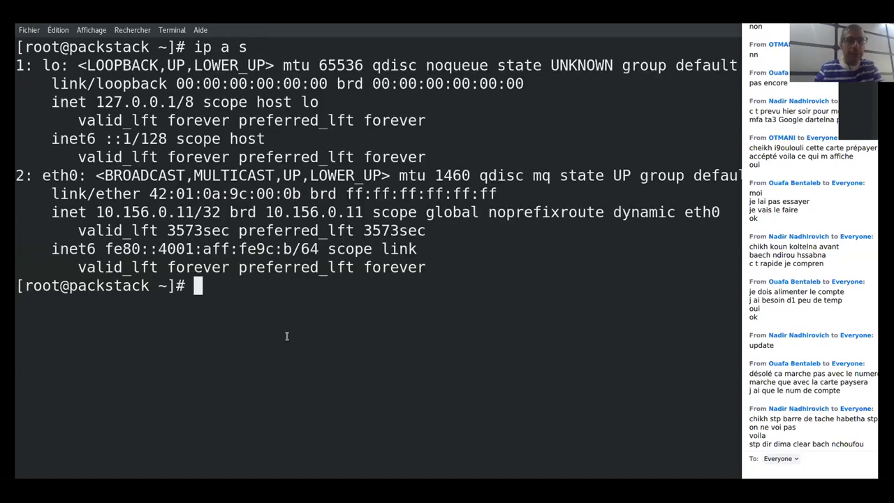
- Display the eth0 configuration file /etc/sysconfig/network-scripts/ifcfg-eth0 with cat
type("cat /etc/")
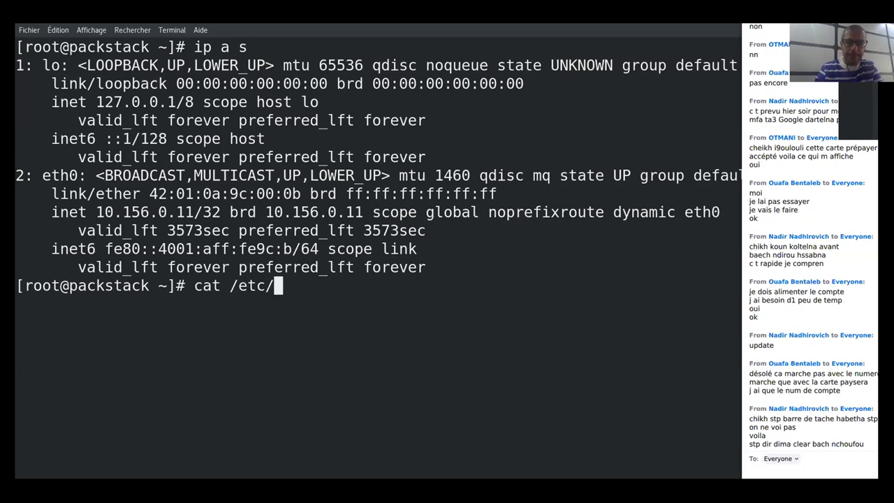
type("sysc")
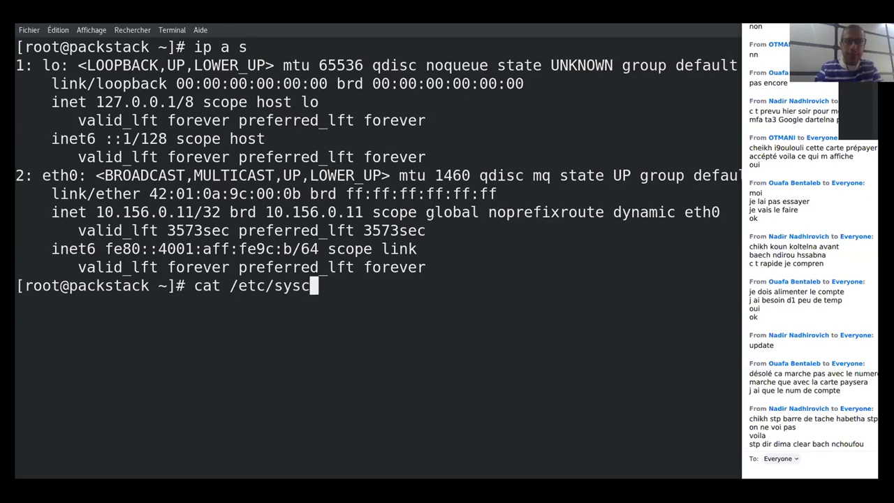
key("Tab")
type("netw")
key("Tab")
type("-")
key("Tab")
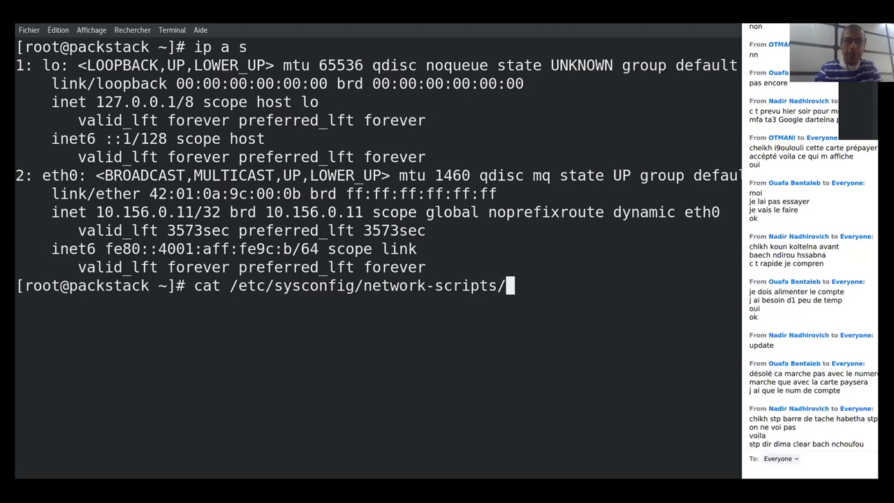
type("ifc")
key("Tab")
type("e")
key("Tab")
key("Return")
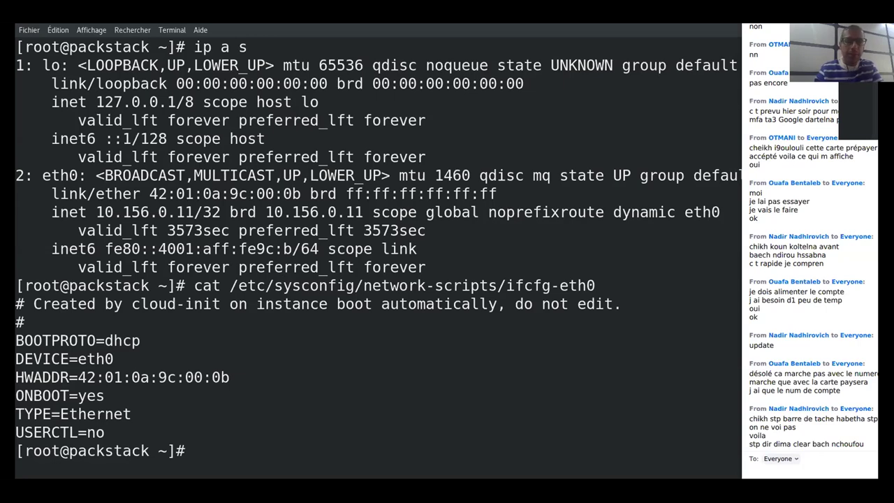
- Disable and immediately stop the network manager with systemctl disable --now NetworkManager, clearing the terminal along the way
type("system")
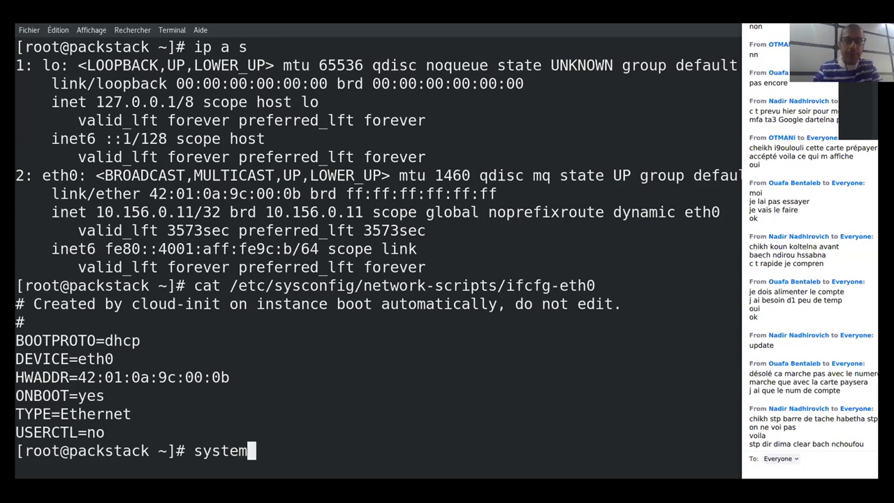
type("ctl ")
type("s")
key("BackSpace")
type("disable")
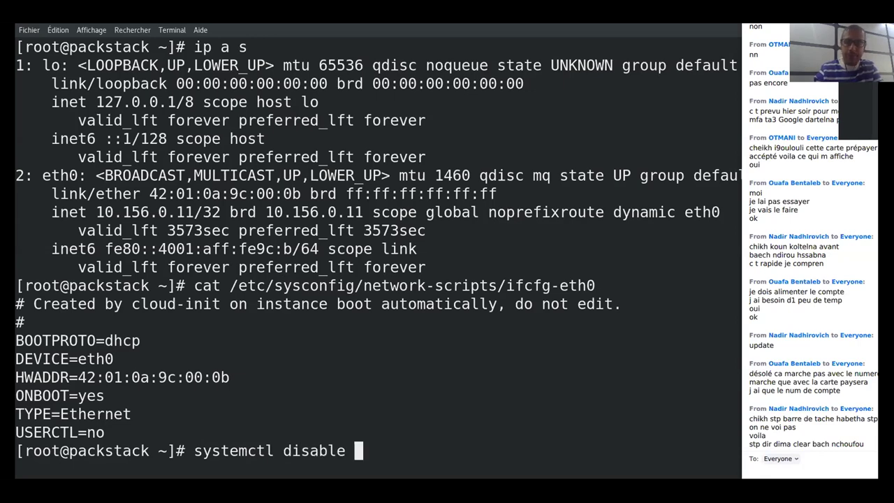
key("ctrl+l")
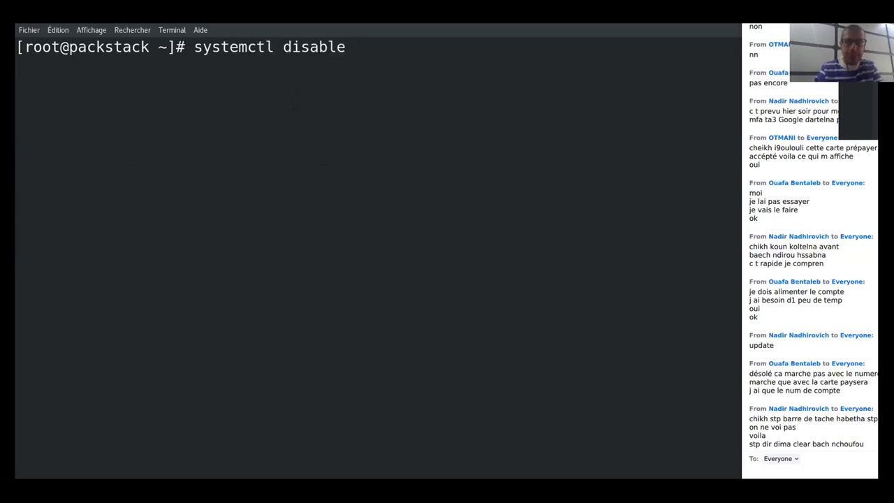
type("NetworkManager")
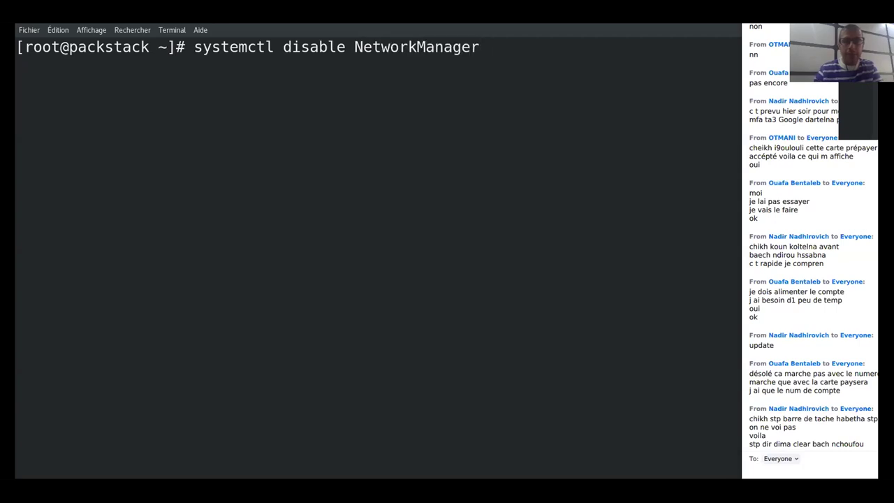
key("Left")
key("Left")
key("Left")
key("Left")
key("Left")
key("Left")
key("Left")
key("Left")
key("Left")
key("Left")
key("Left")
key("Left")
key("Left")
key("Left")
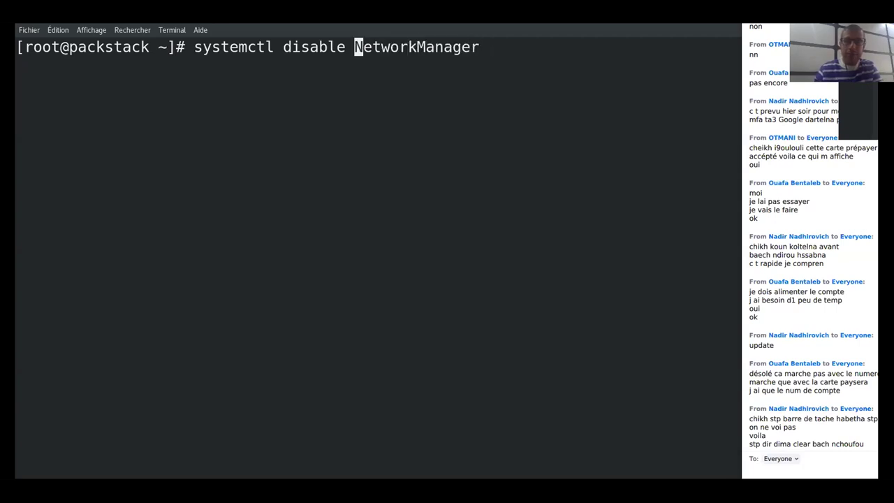
type("--now")
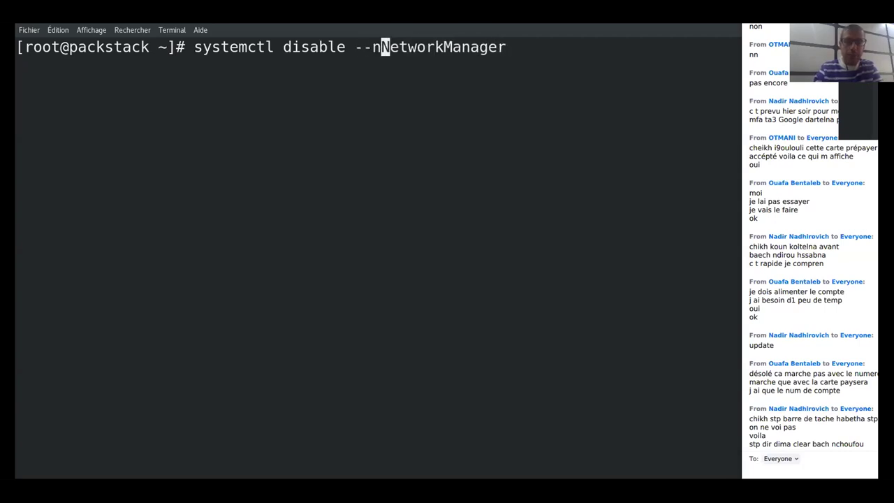
key("Return")
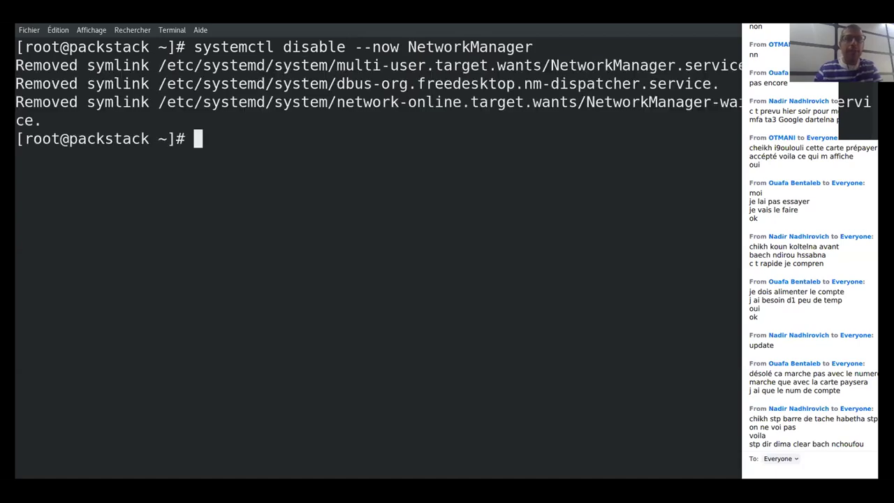
- Disable and immediately stop the firewall with systemctl disable --now firewalld.service
key("Up")
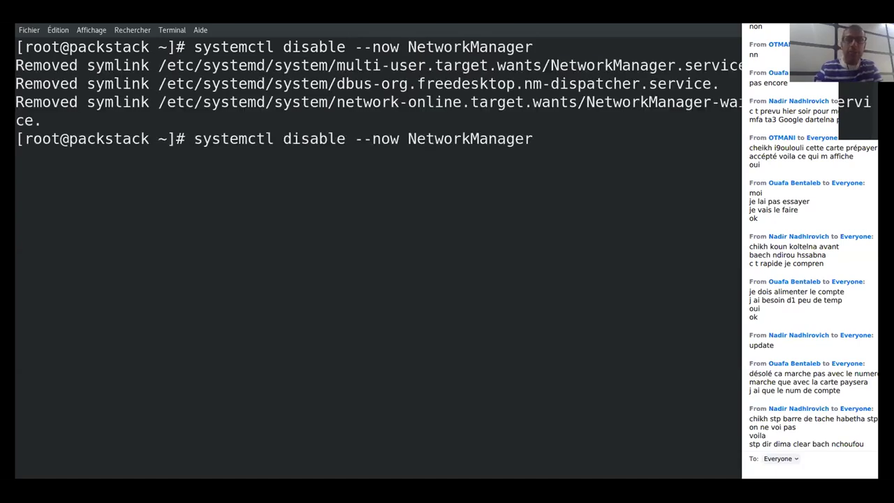
key("BackSpace")
key("BackSpace")
key("BackSpace")
key("BackSpace")
key("BackSpace")
key("BackSpace")
key("BackSpace")
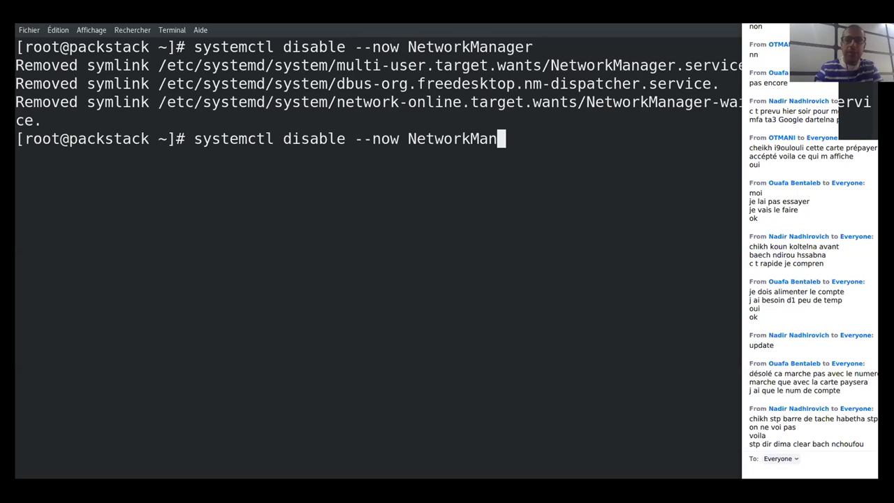
key("BackSpace")
key("BackSpace")
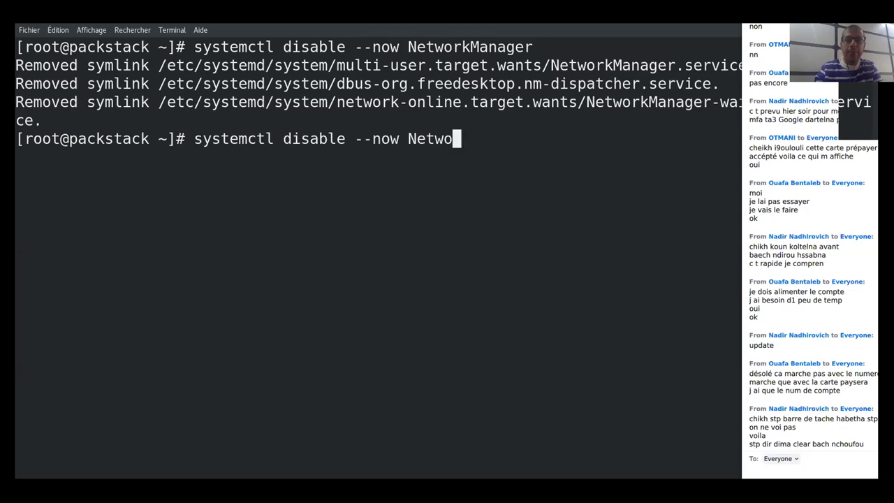
key("BackSpace")
key("BackSpace")
key("BackSpace")
key("BackSpace")
key("BackSpace")
key("BackSpace")
key("BackSpace")
key("BackSpace")
key("BackSpace")
key("BackSpace")
type("-")
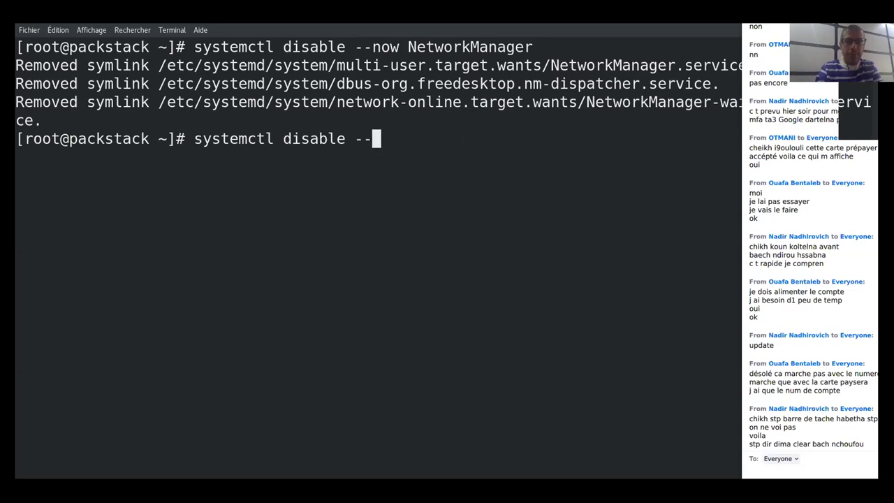
type("now firewalld.service")
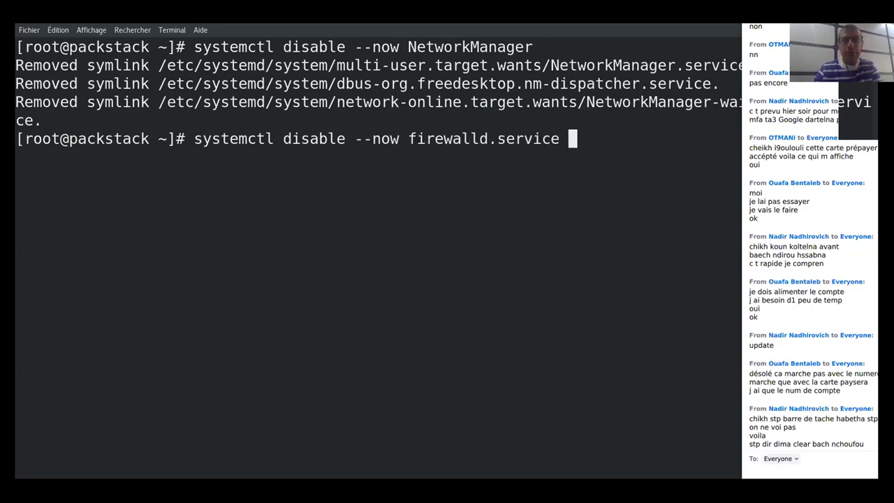
key("Return")
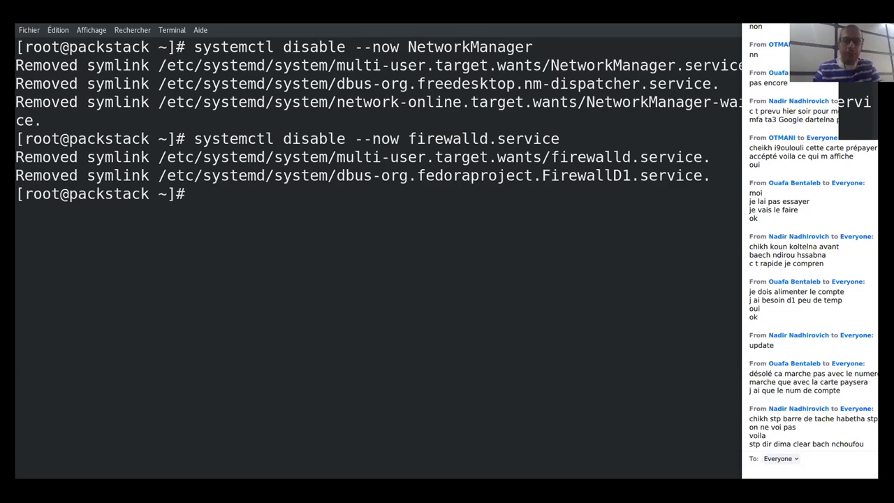
- List the available OpenStack release packages with yum list centos-release-openst*
type("yum ")
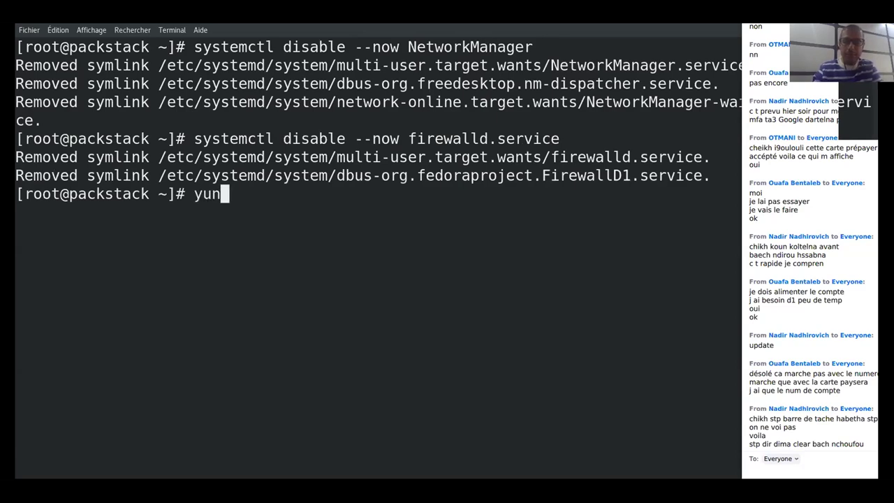
type("list c")
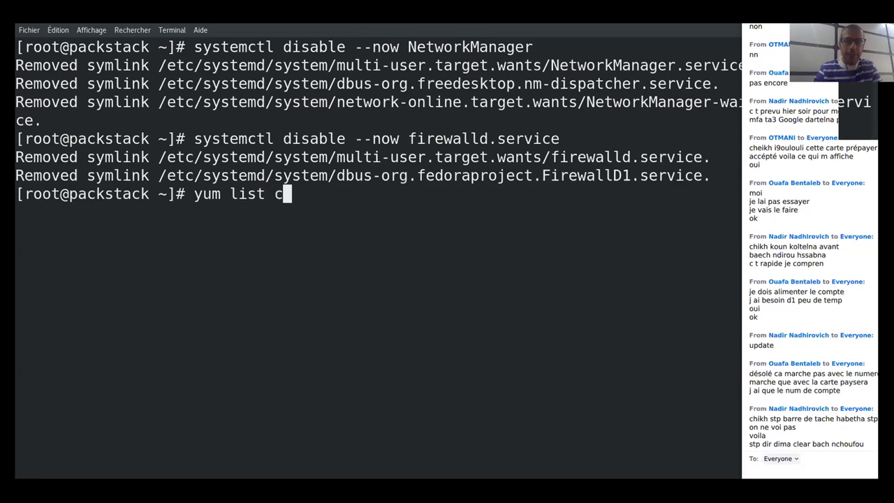
type("entos-")
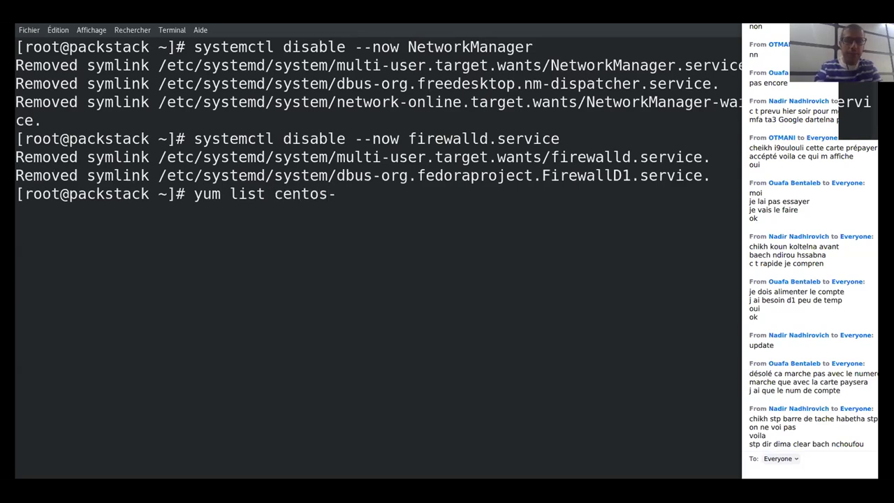
type("releas")
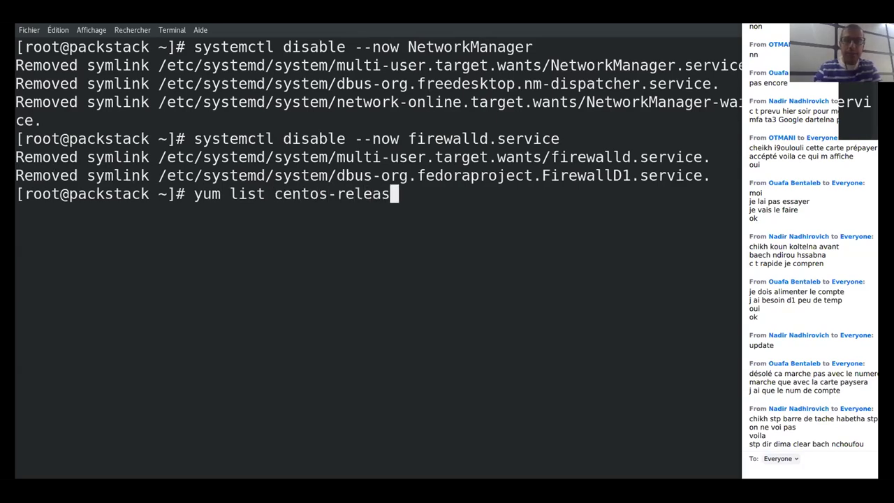
type("e-opens")
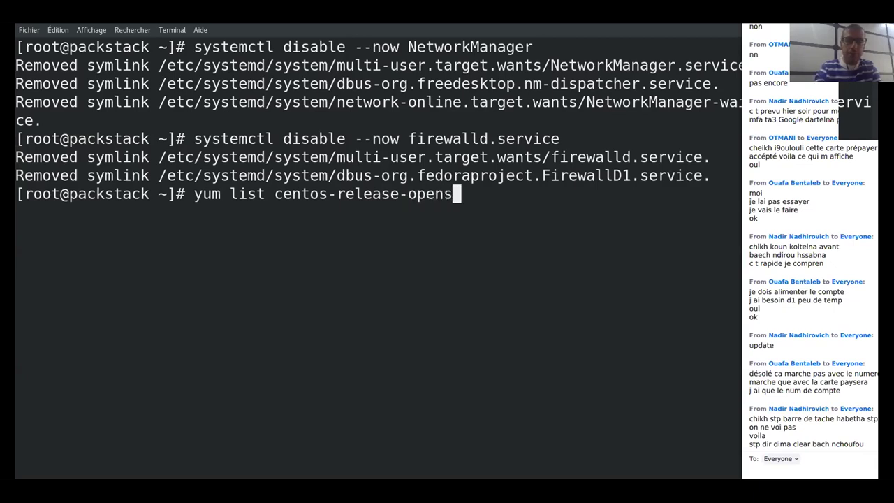
type("t*")
key("Return")
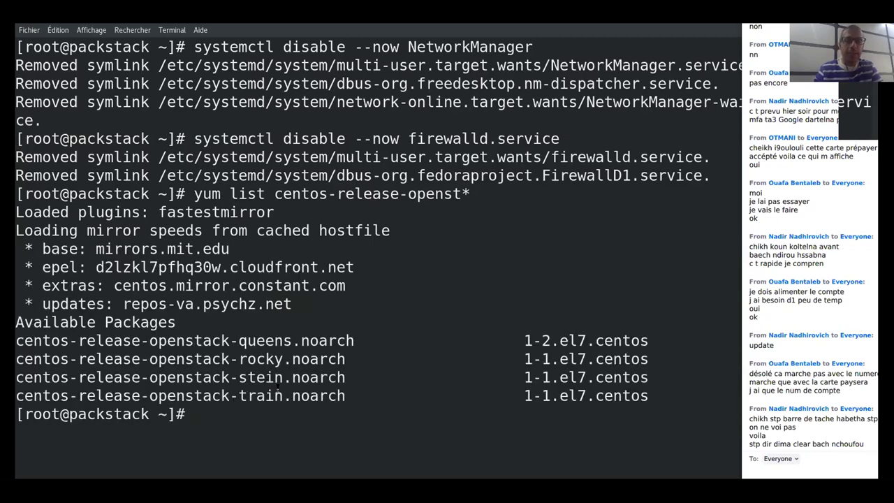
- Install the OpenStack Train repository package with yum install centos-release-openstack-train -y, reusing the package name from the list
left_click_drag(279, 392, 17, 395)
key("ctrl+c")
type("yum ")
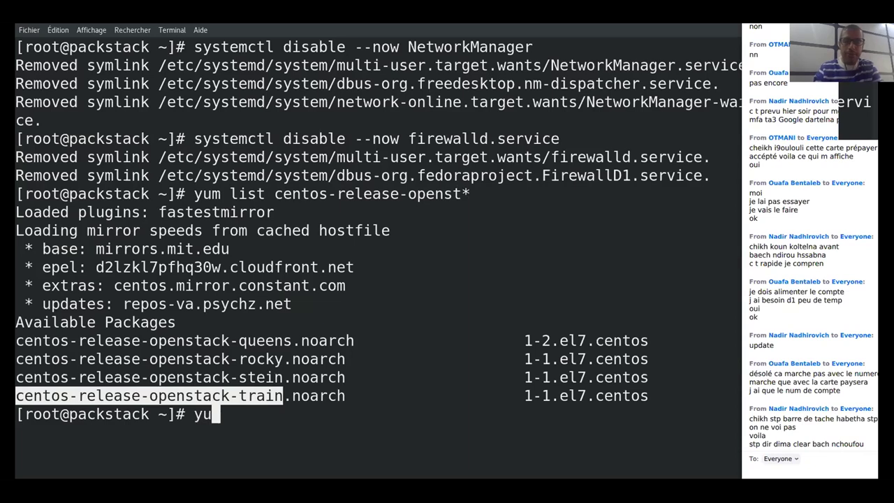
type("install")
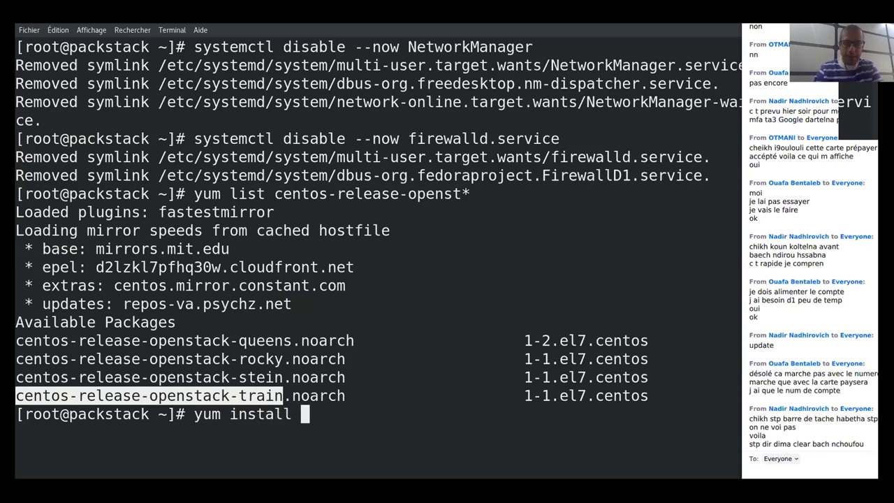
middle_click(19, 394)
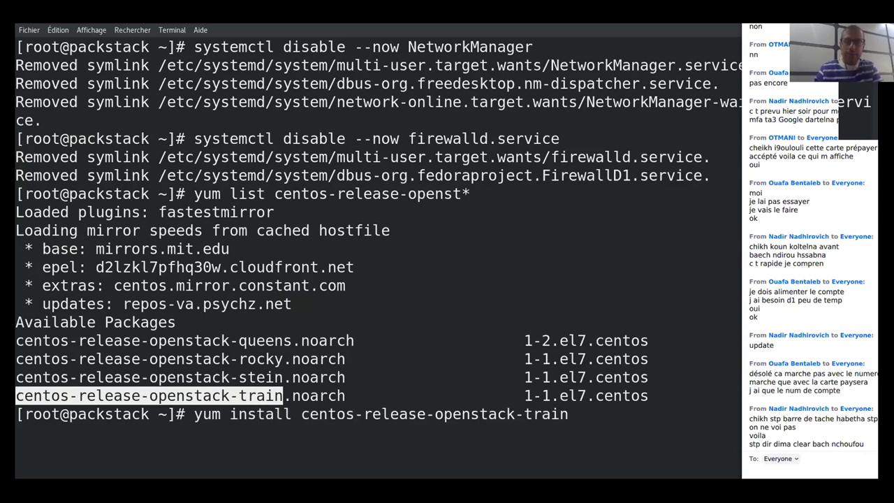
type("-")
type("y")
key("Return")
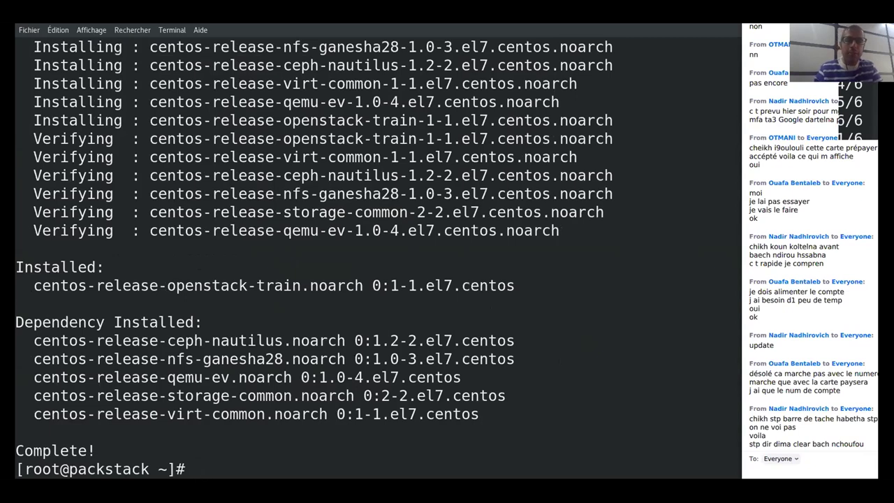
- Update all system packages without prompting by running yum update -y
type("y")
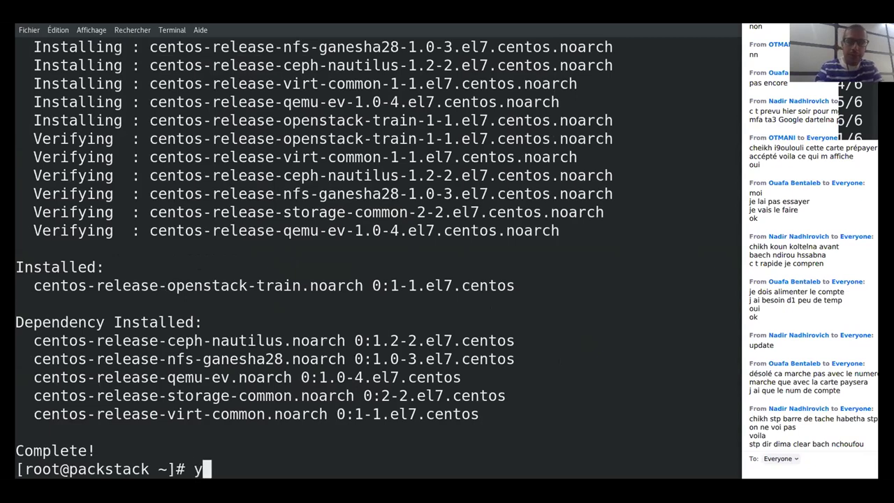
type("um update -y")
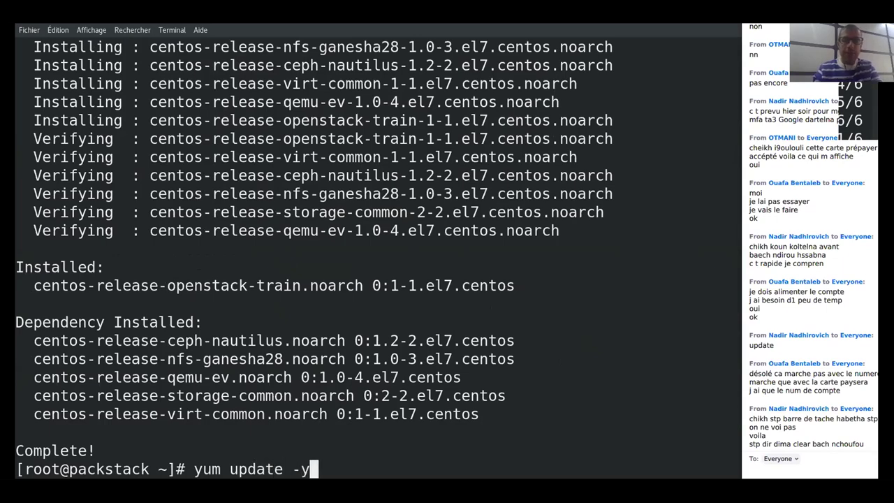
key("Return")
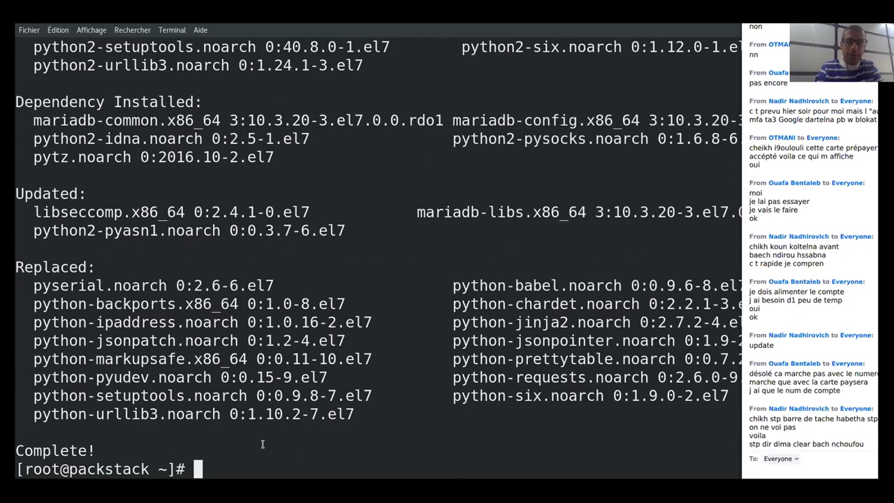
- Install the Packstack installer with yum install openstack-packstack -y
type("sy")
key("BackSpace")
key("BackSpace")
type("y")
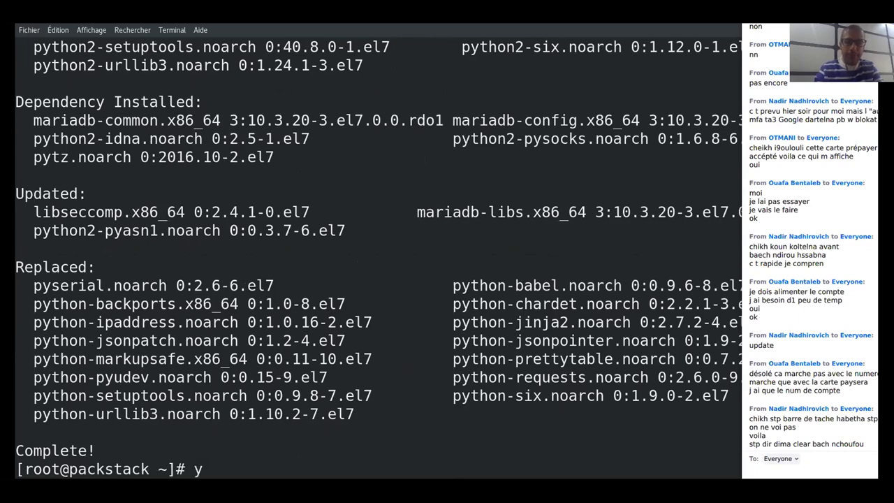
type("um in")
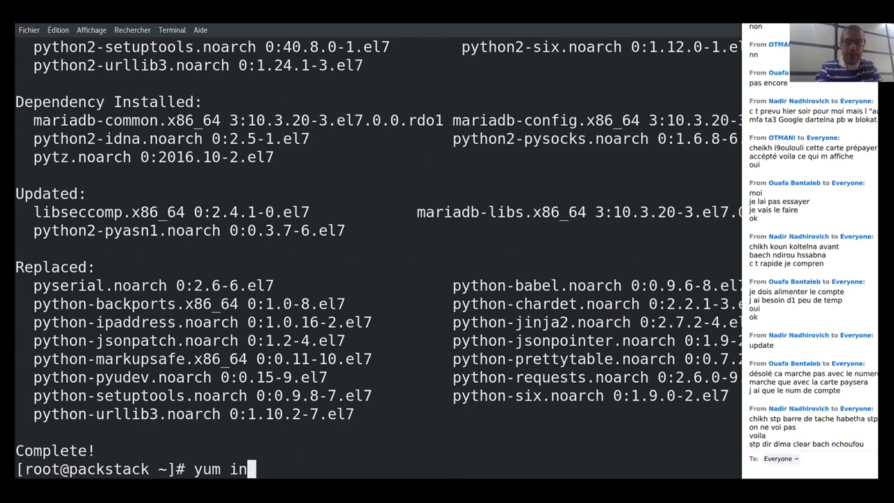
type("stall openst")
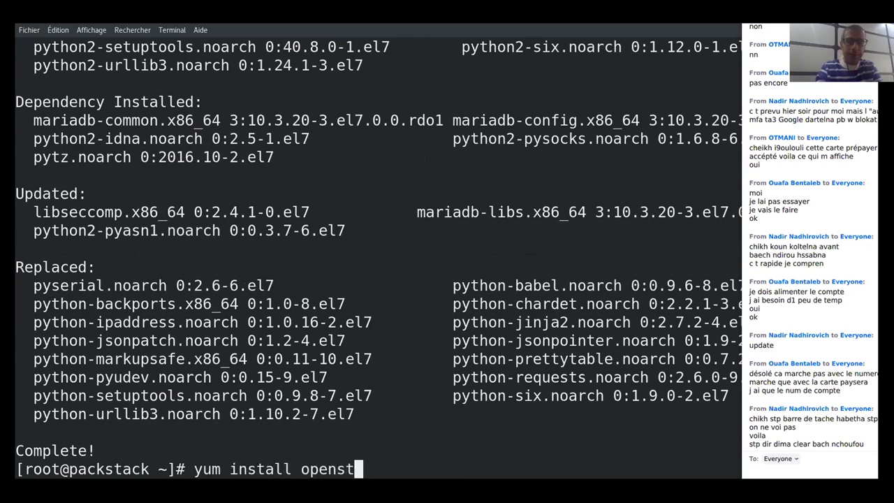
type("ack-pac")
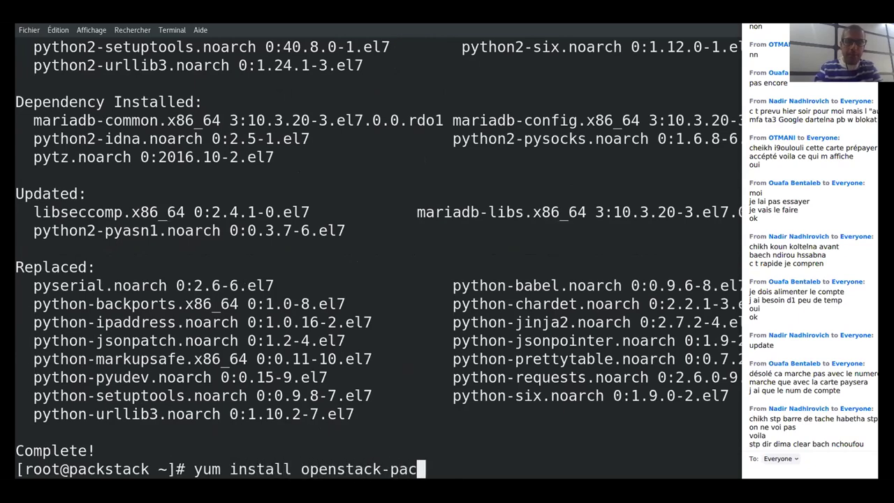
type("kstack ")
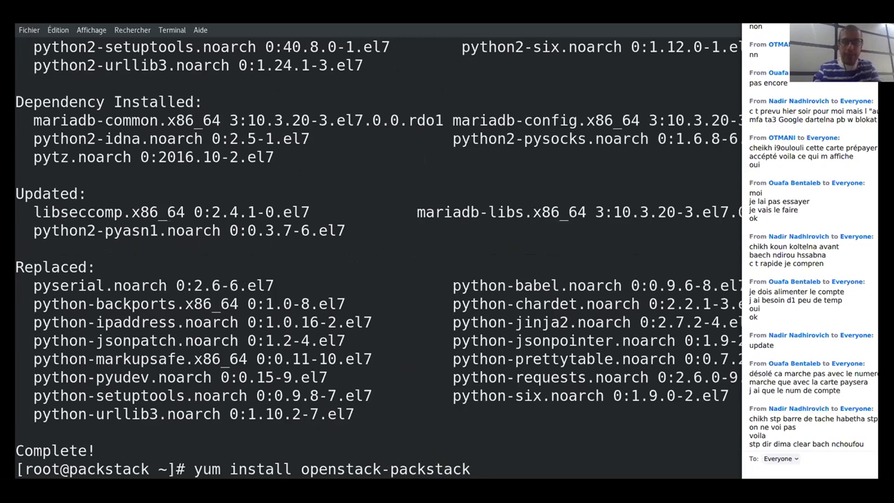
type("-y")
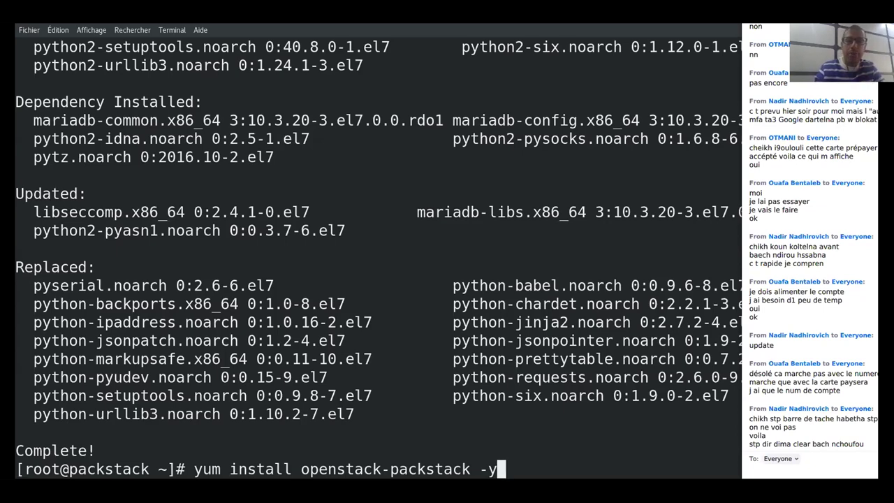
key("Return")
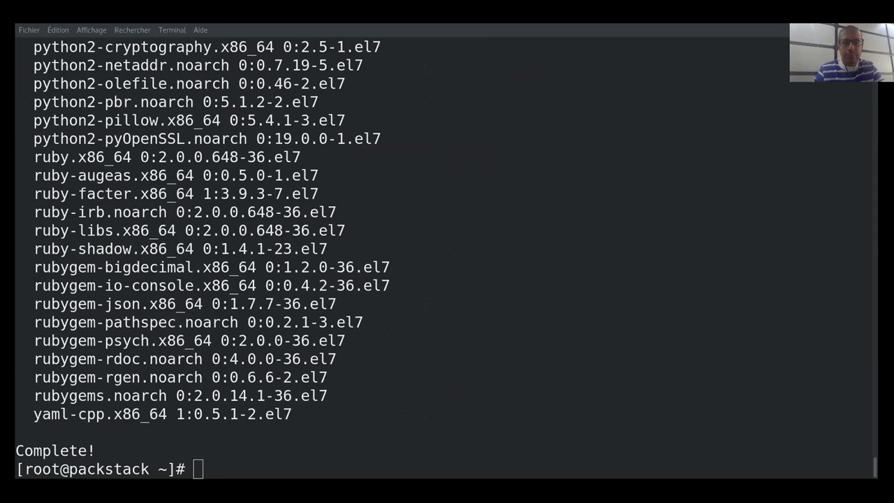
- Exit the root shell back to the regular user account and clear the terminal
left_click(314, 460)
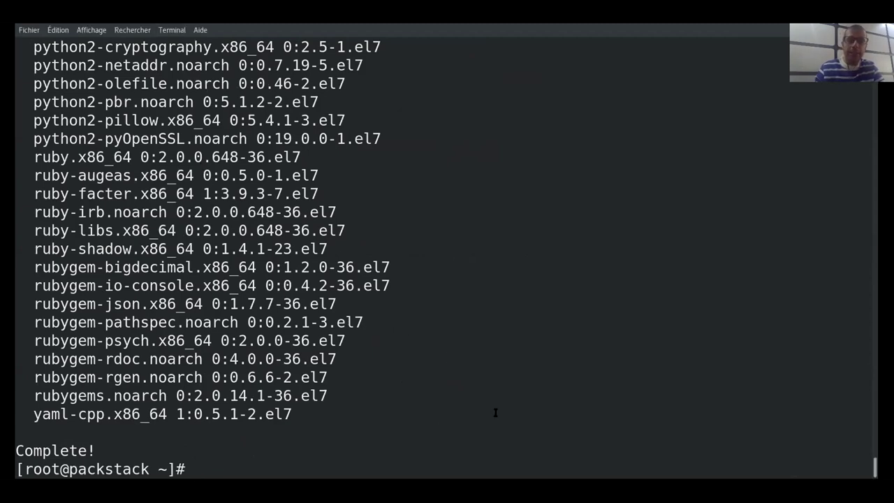
type("exit")
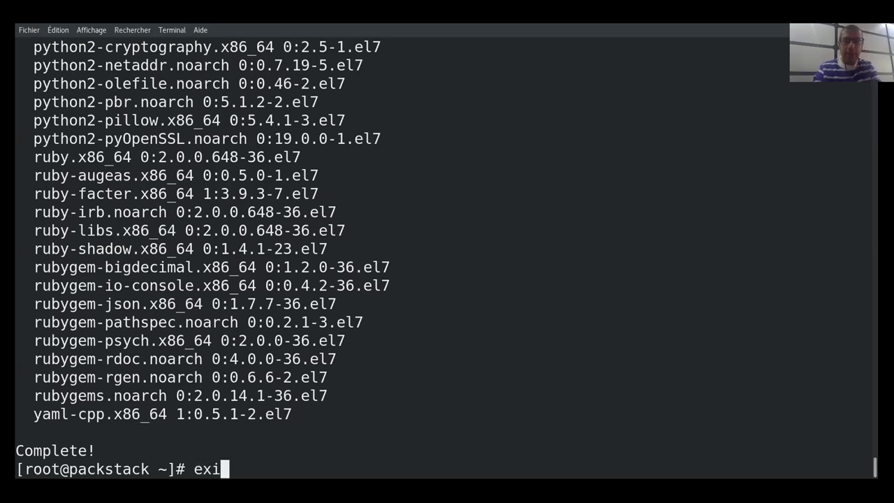
key("Return")
key("ctrl+l")
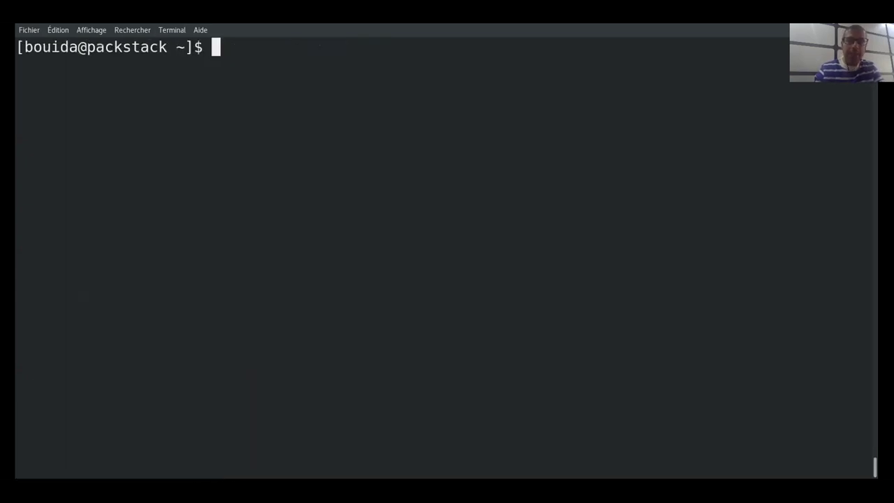
type("packstack")
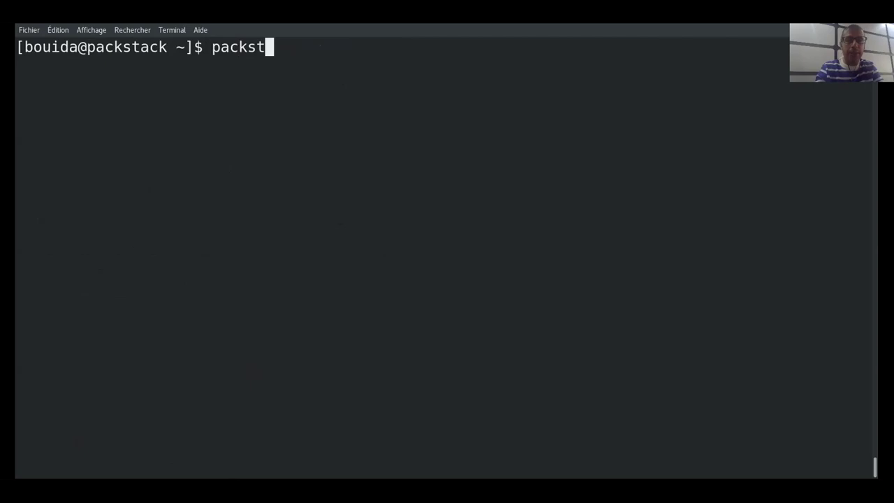
key("BackSpace")
key("BackSpace")
key("BackSpace")
key("BackSpace")
key("BackSpace")
key("BackSpace")
key("BackSpace")
key("BackSpace")
key("BackSpace")
key("BackSpace")
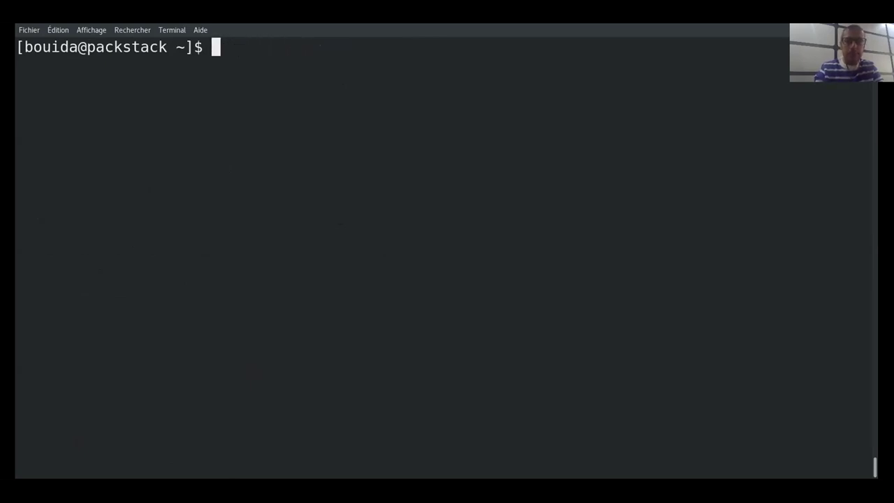
- Begin a sudo packstack command at the prompt without running it
type("sudo pack")
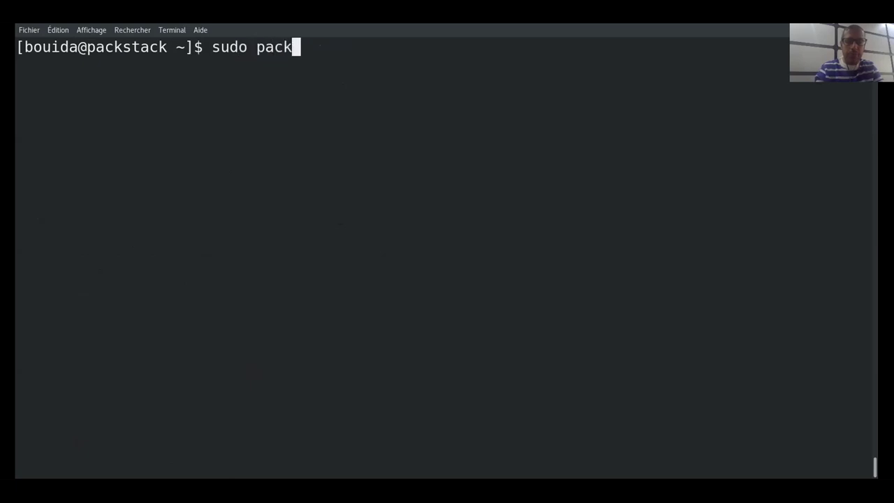
type("stack ")
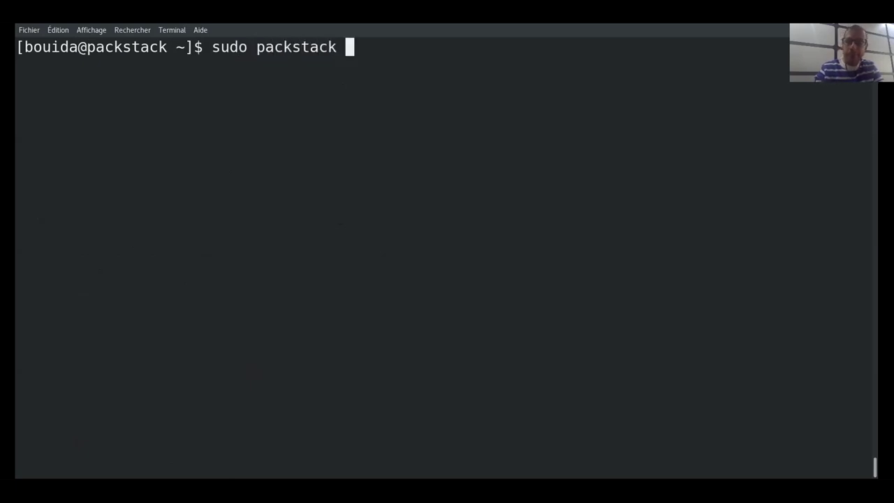
type("--g")
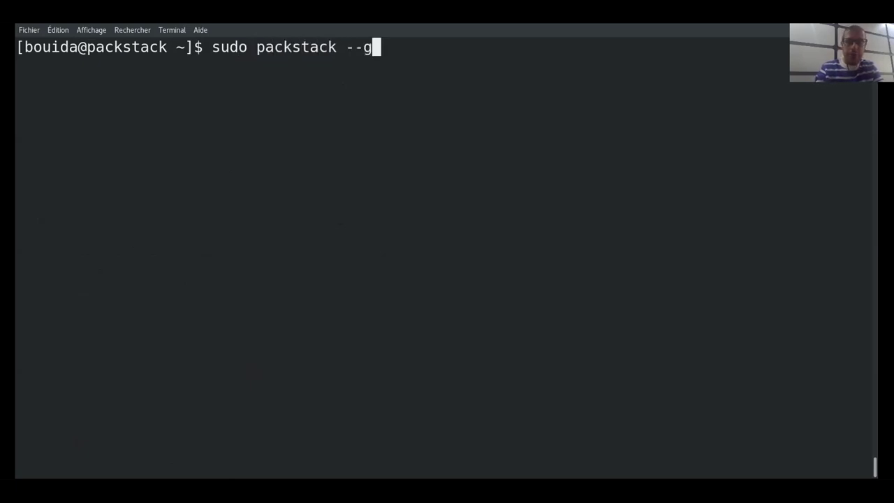
type("en-answe")
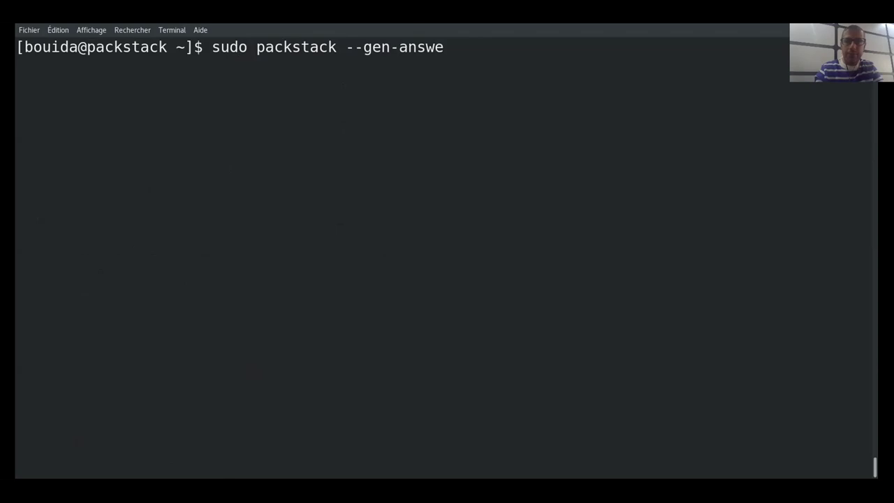
type("r-file=demo.")
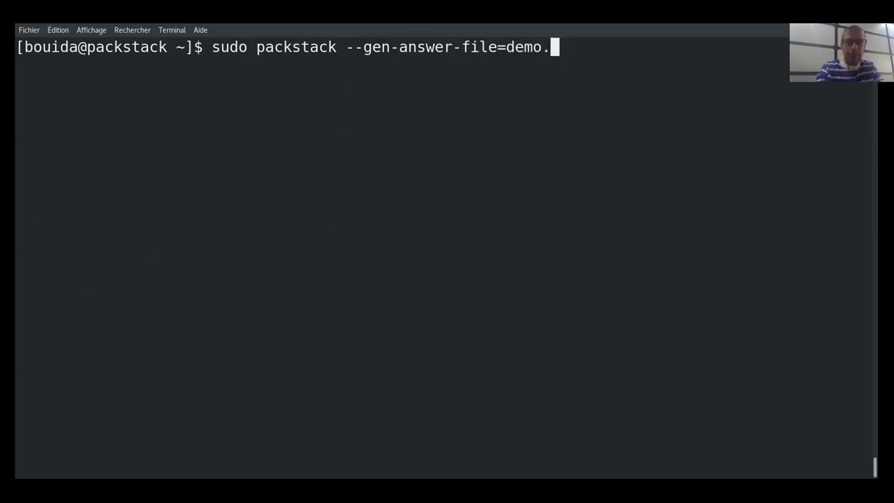
type("txt")
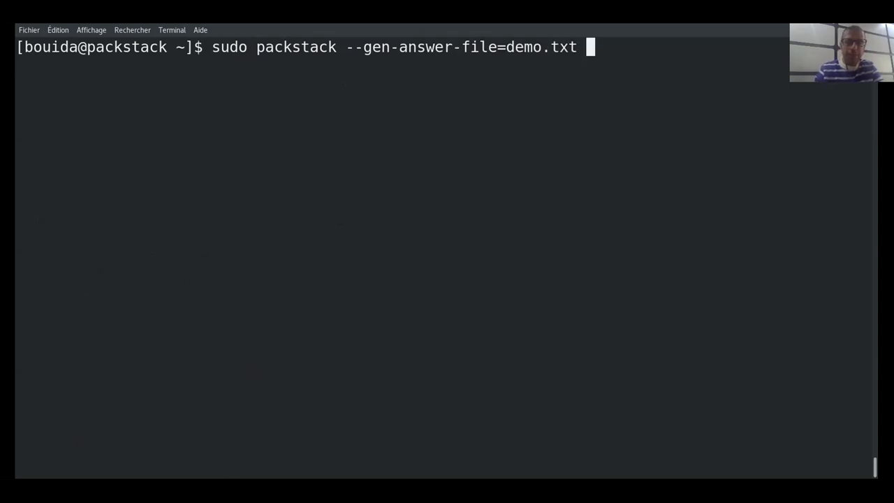
key("alt+Tab")
key("alt+Tab")
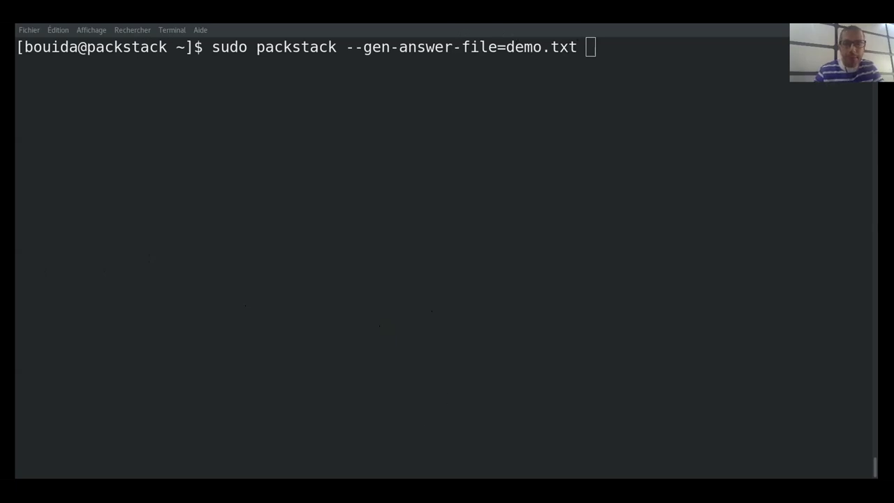
key("alt+Tab")
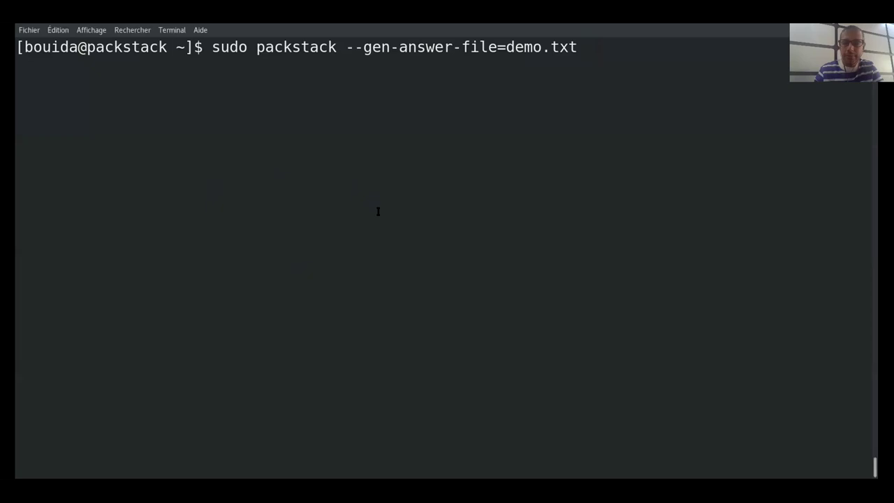
key("BackSpace")
key("BackSpace")
key("BackSpace")
key("BackSpace")
key("BackSpace")
key("BackSpace")
key("BackSpace")
key("BackSpace")
key("BackSpace")
key("BackSpace")
key("BackSpace")
key("BackSpace")
key("BackSpace")
key("BackSpace")
key("BackSpace")
key("BackSpace")
key("BackSpace")
key("BackSpace")
key("BackSpace")
key("BackSpace")
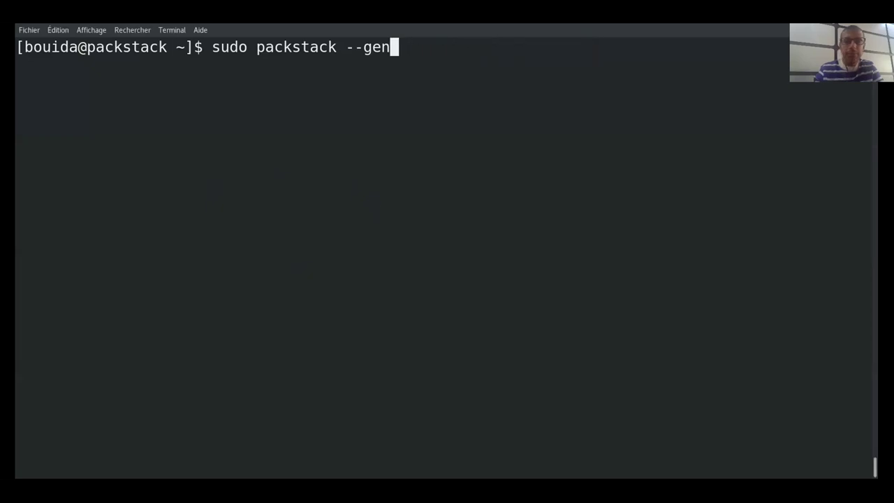
key("BackSpace")
key("BackSpace")
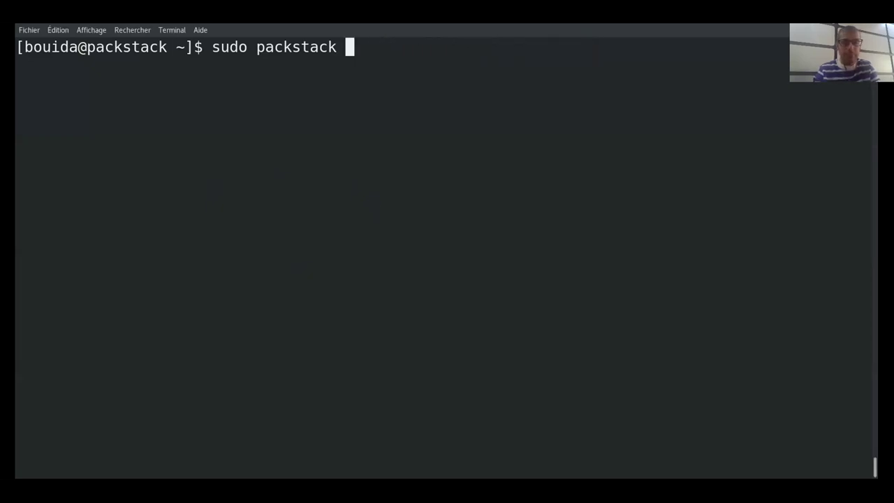
type("34.89.129.56")
key("BackSpace")
key("BackSpace")
key("BackSpace")
key("BackSpace")
key("BackSpace")
key("BackSpace")
key("BackSpace")
key("BackSpace")
key("BackSpace")
key("BackSpace")
key("BackSpace")
key("BackSpace")
key("BackSpace")
key("BackSpace")
key("BackSpace")
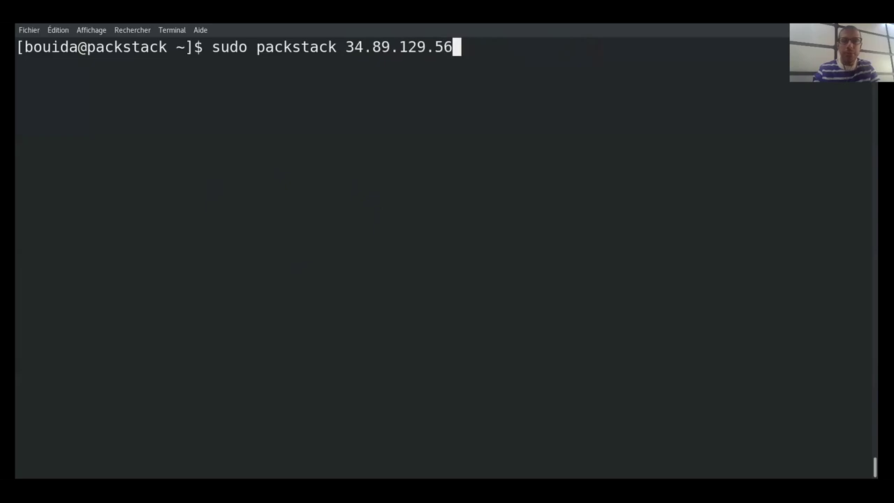
type("k")
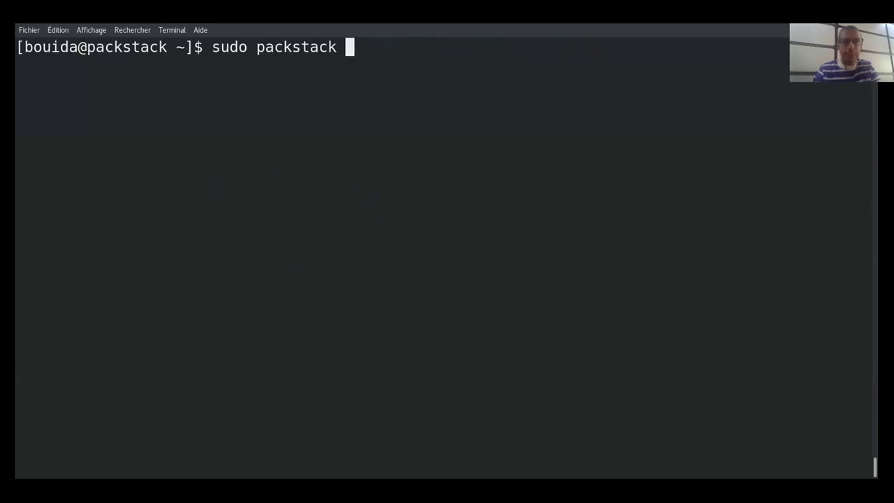
- Paste the prepared packstack options: --allinone, the default password, bridge br-ex:eth0, vxlan tenant networks, openvswitch, vxlan,flat type drivers, and Heat and Heat CFN installs
key("alt+Tab")
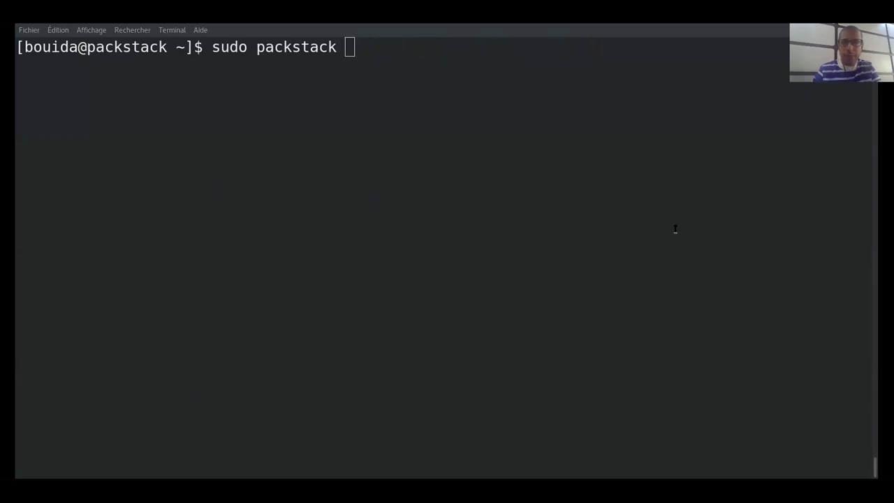
key("alt+Tab")
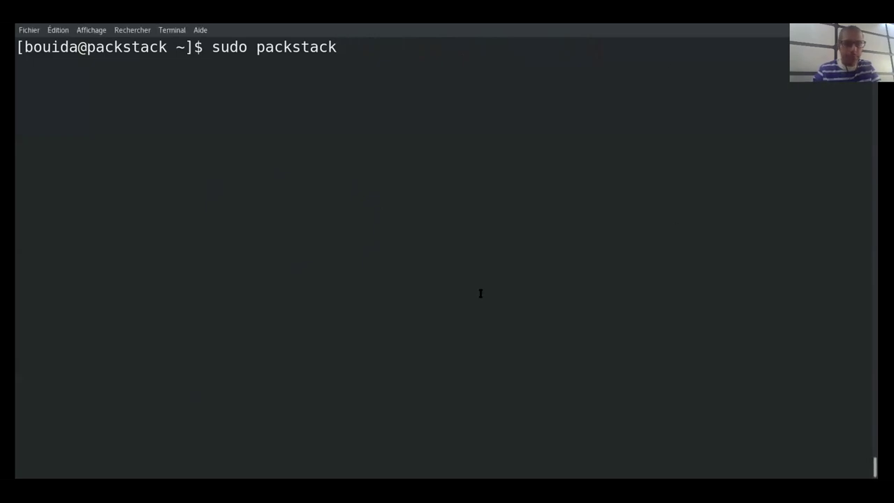
key("ctrl+shift+v")
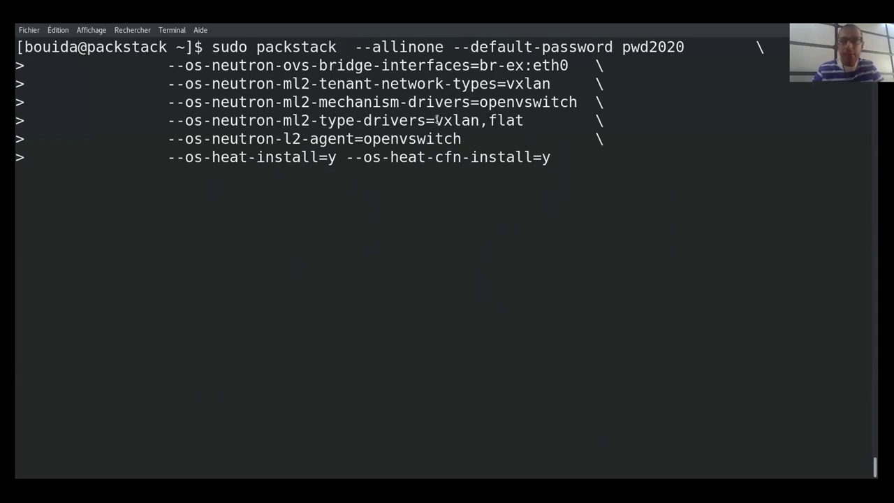
- Examine the ML2 type drivers, the Heat and Heat CFN install options, and the default password in the packstack command
left_click_drag(436, 121, 521, 121)
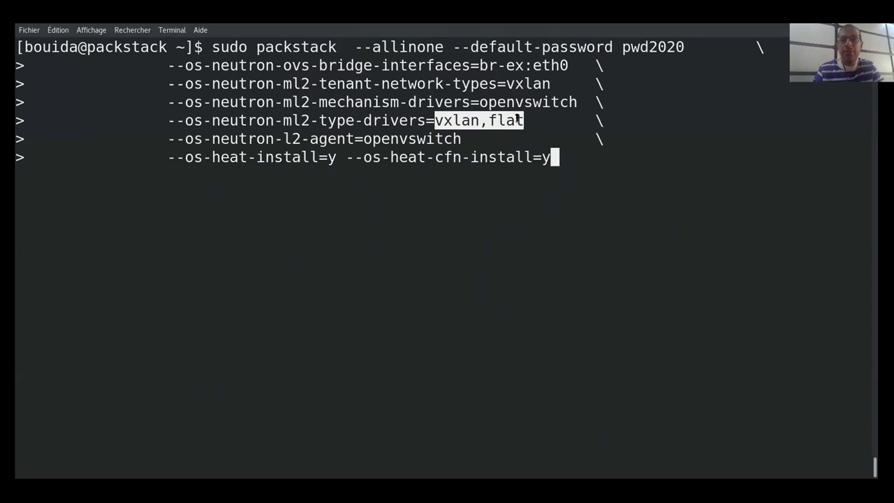
left_click(527, 119)
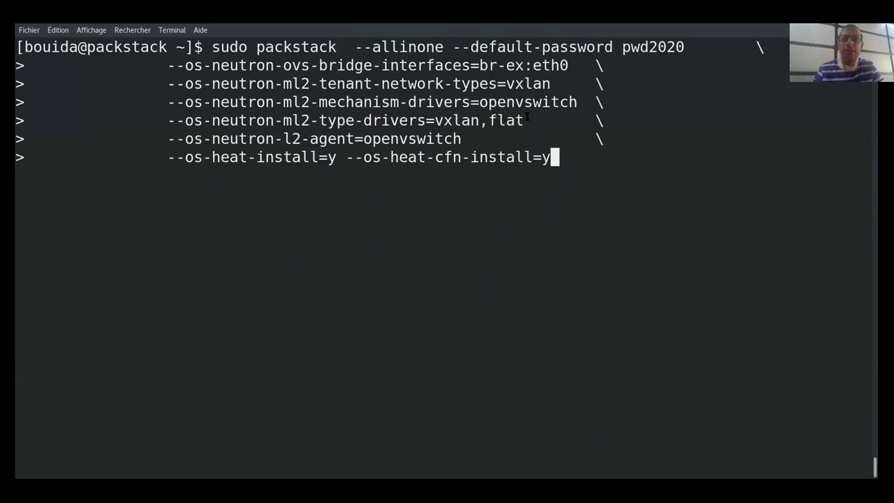
left_click_drag(496, 158, 372, 158)
left_click_drag(284, 158, 220, 158)
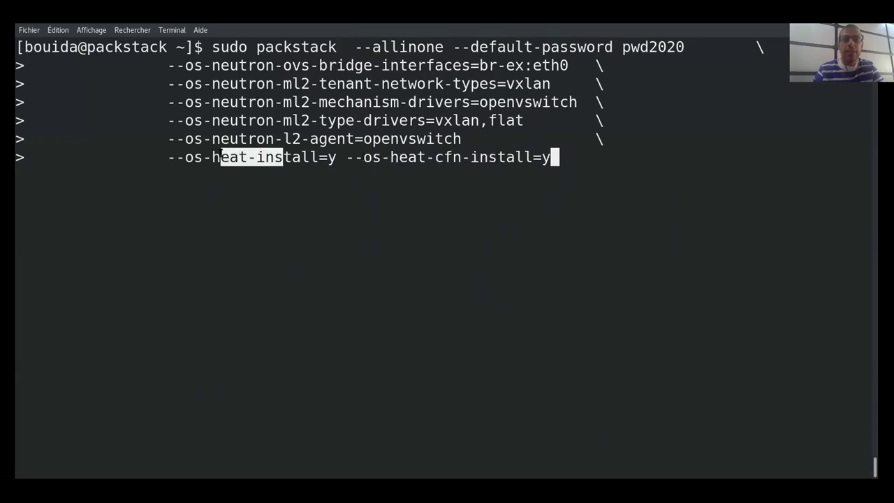
left_click(283, 157)
left_click_drag(286, 157, 318, 158)
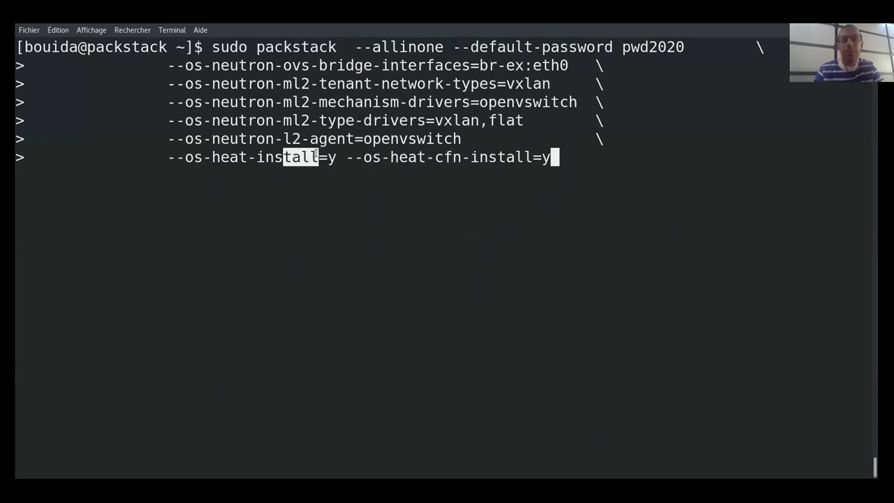
left_click_drag(382, 158, 417, 158)
left_click(478, 157)
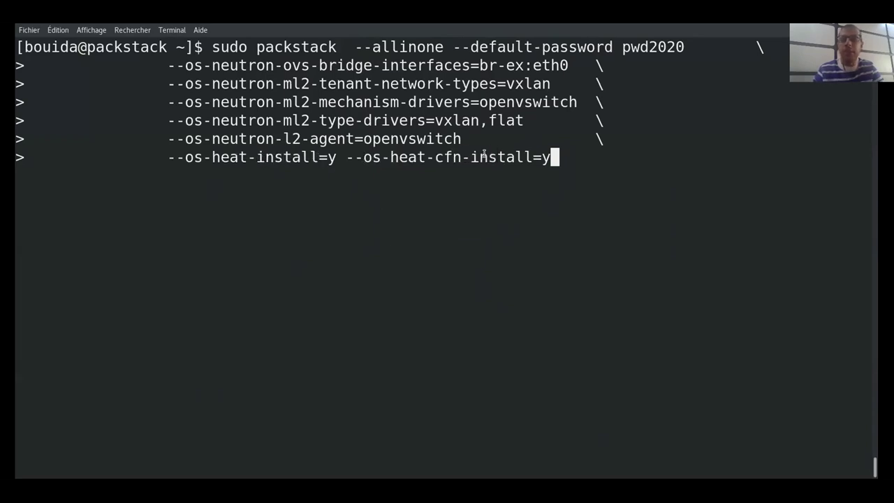
left_click_drag(683, 46, 629, 46)
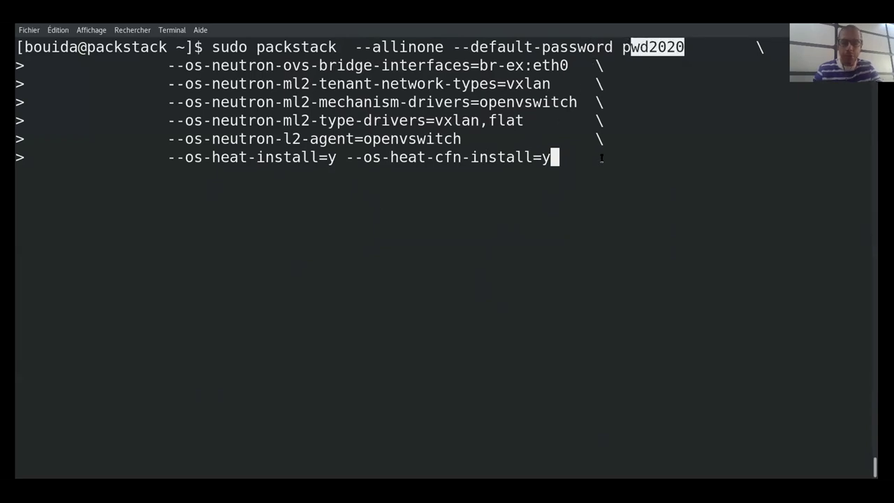
- Append --gen-answer-file=demo.txt to the packstack command and run it to generate the answer file
type("--")
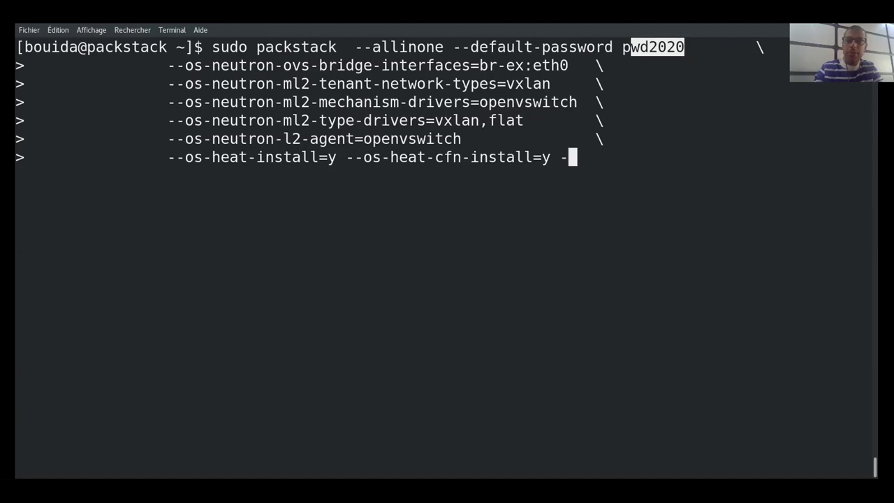
type("gen-answer-file=demo.txt")
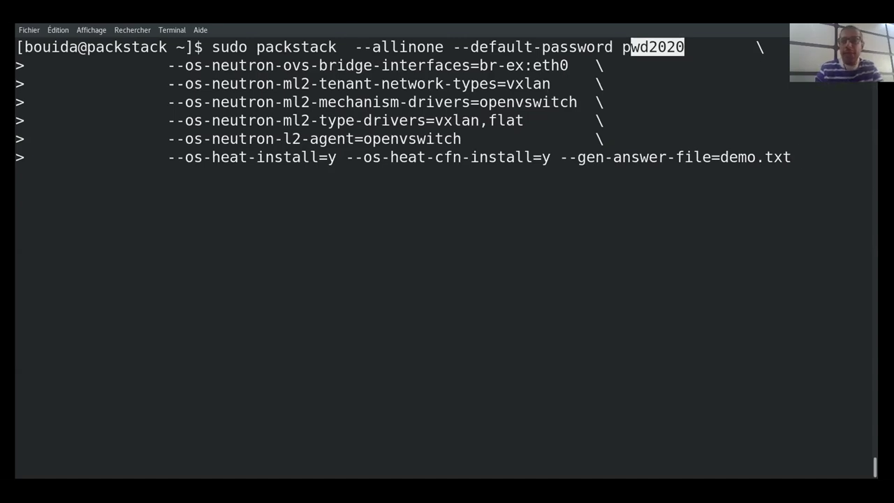
key("Return")
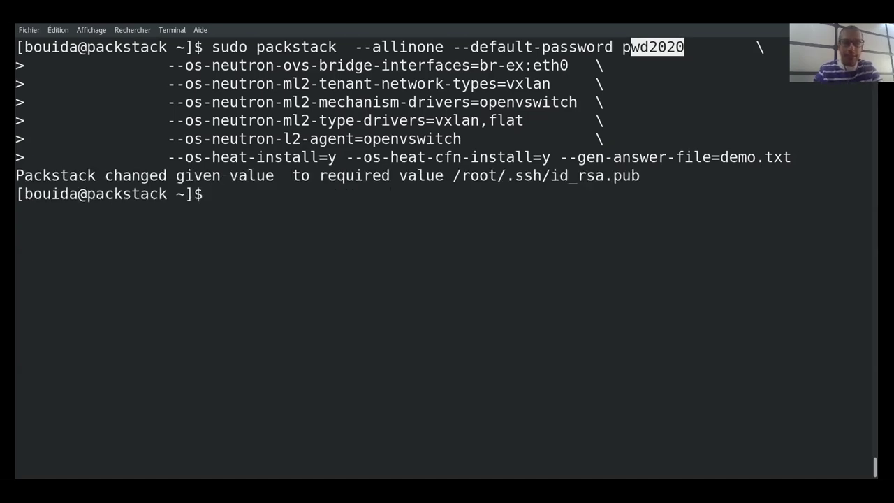
- Open the generated demo.txt answer file with sudo vim
type("sudo v")
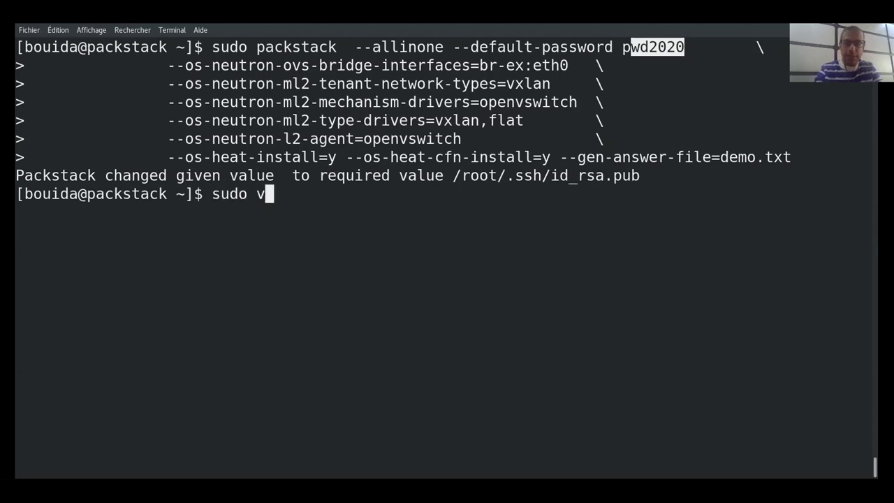
type("im dem")
key("Tab")
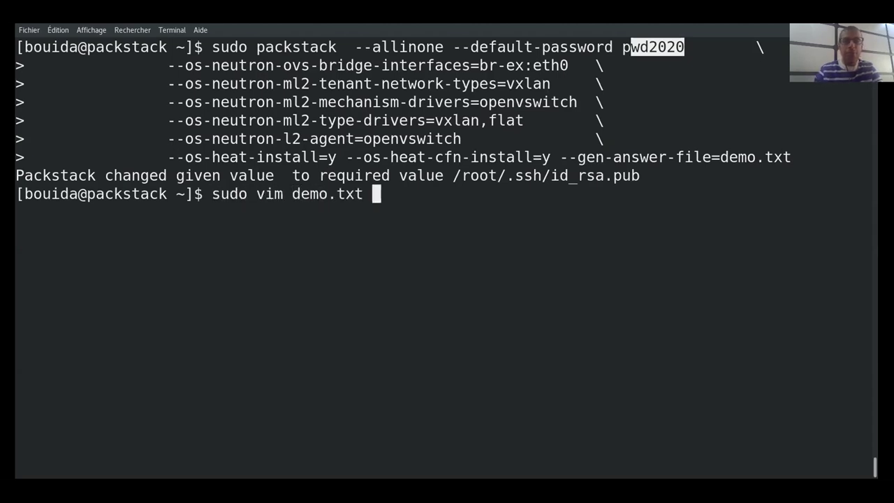
key("Return")
- Examine the general settings at the start of the answer file, including the MariaDB, Glance and Cinder install options
key("Down")
key("Down")
key("Down")
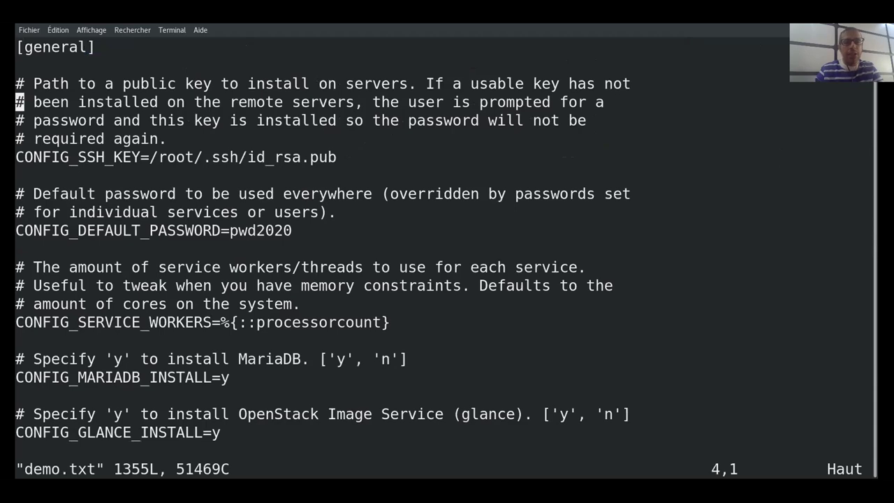
key("Down")
key("Down")
key("Down")
key("Down")
key("Down")
key("Down")
key("Down")
key("Down")
key("Down")
key("Down")
key("Down")
key("Down")
key("Down")
key("Down")
key("Down")
key("Down")
key("Down")
key("Down")
key("Down")
key("Down")
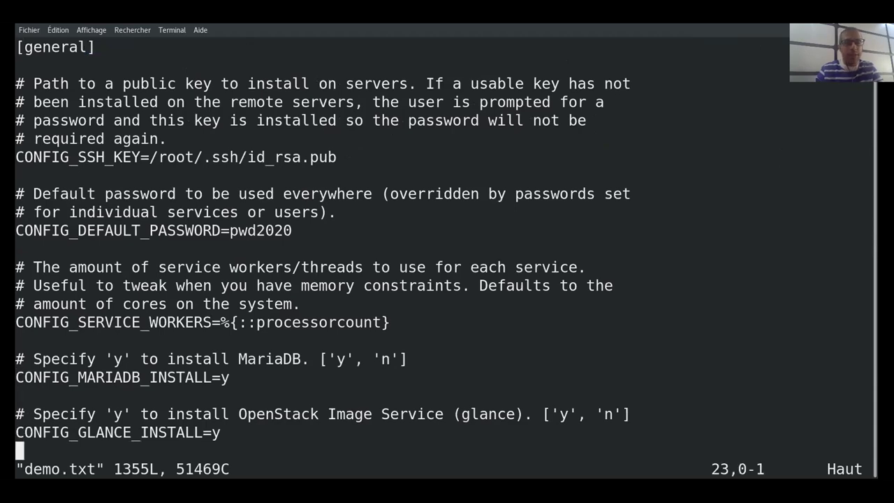
key("Down")
key("Down")
key("Down")
key("Down")
- Search the answer file for "demo"
type("/")
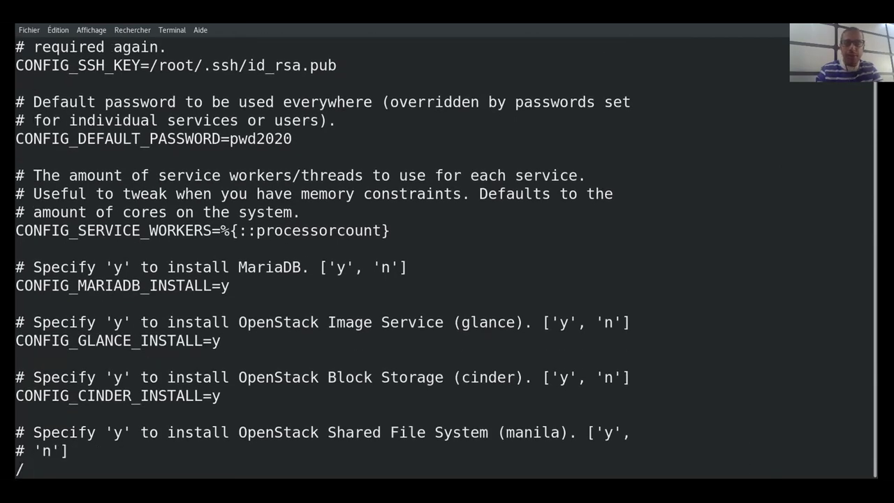
type("demo")
key("Return")
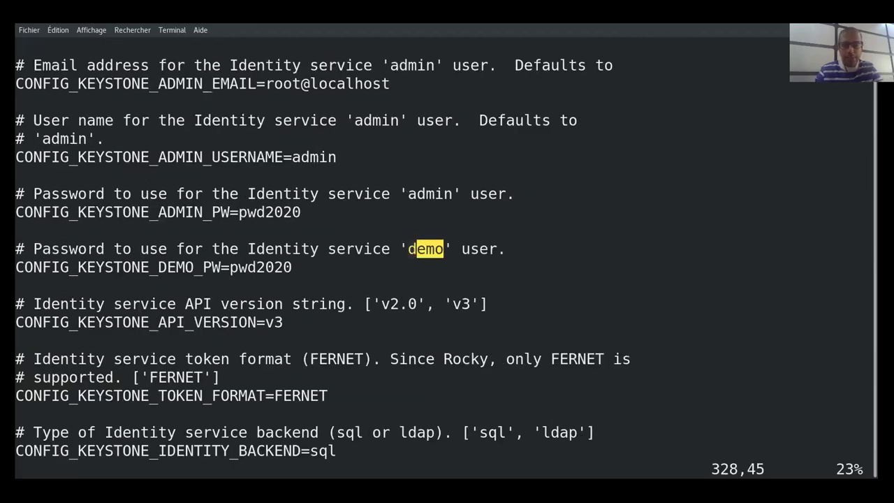
- Set CONFIG_PROVISION_DEMO to n in the answer file, then save the file and exit vim
key("n")
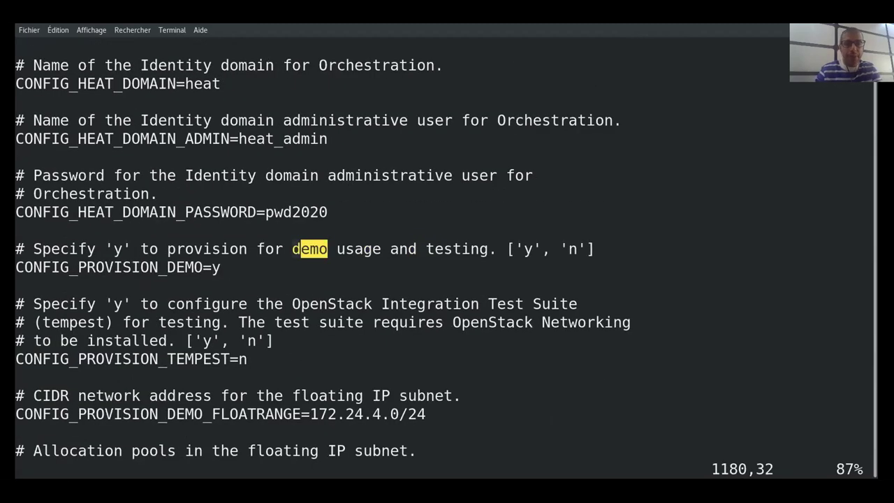
key("j")
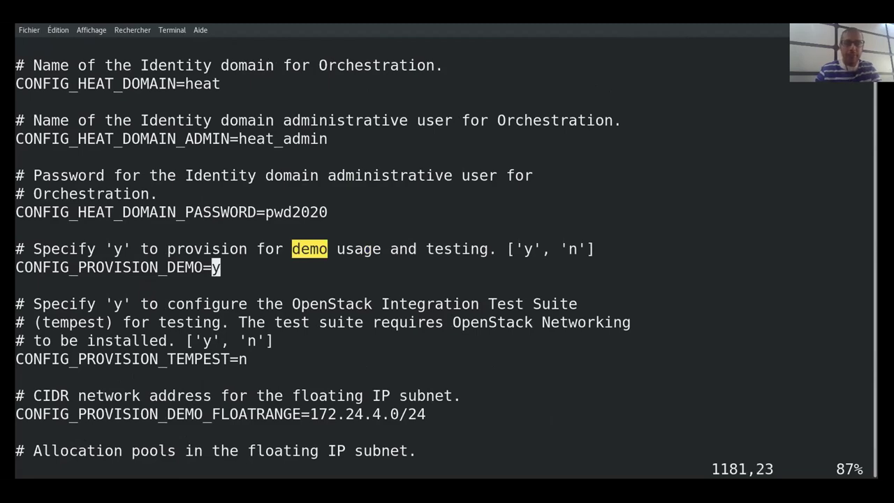
key("s")
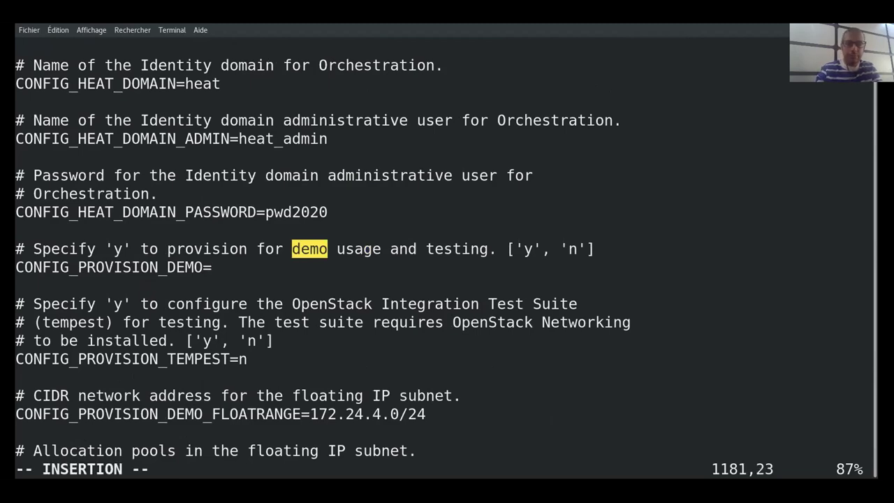
type("n")
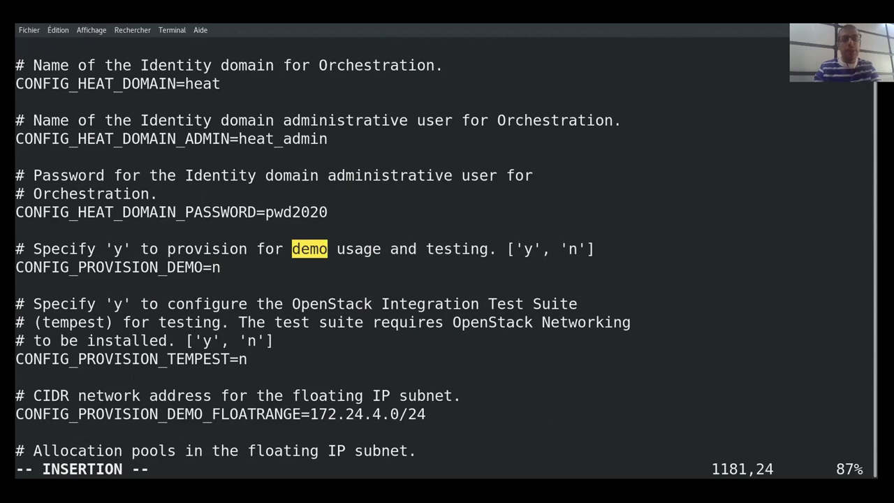
key("Escape")
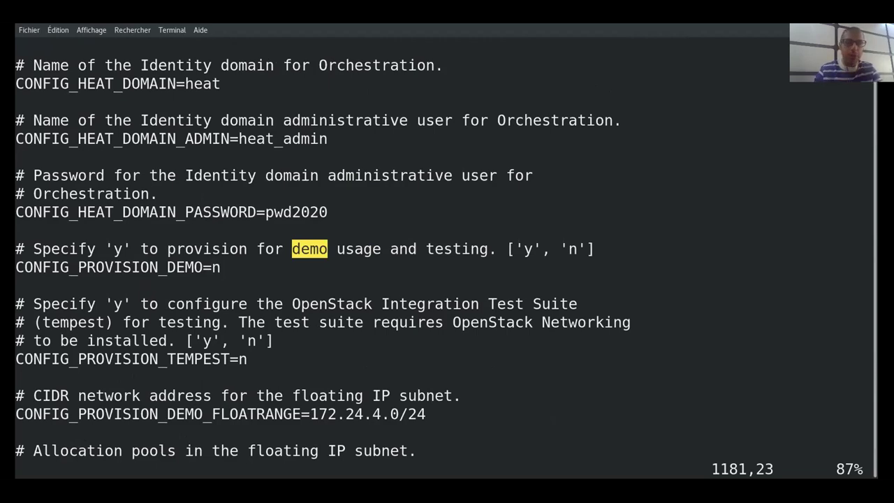
type(":wq")
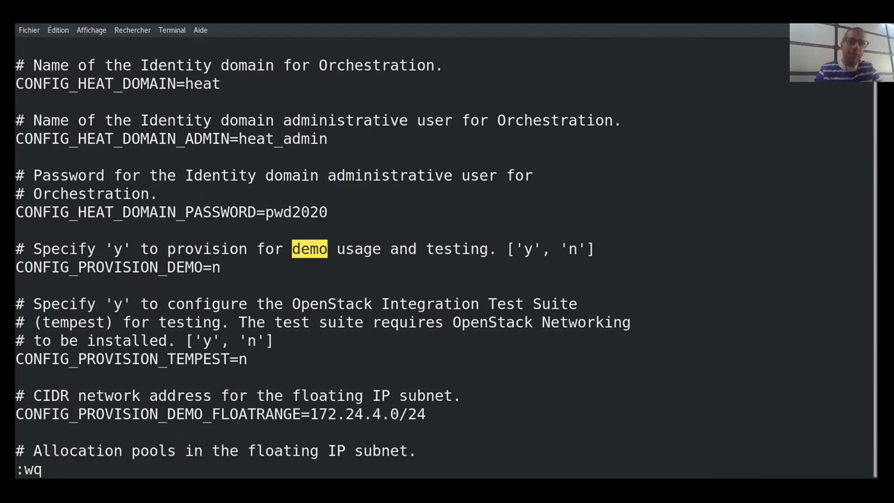
key("Return")
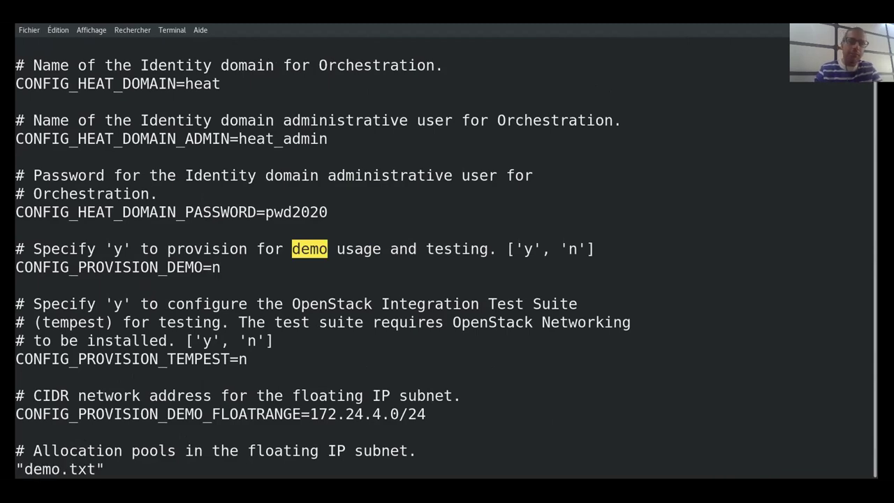
type("sudo")
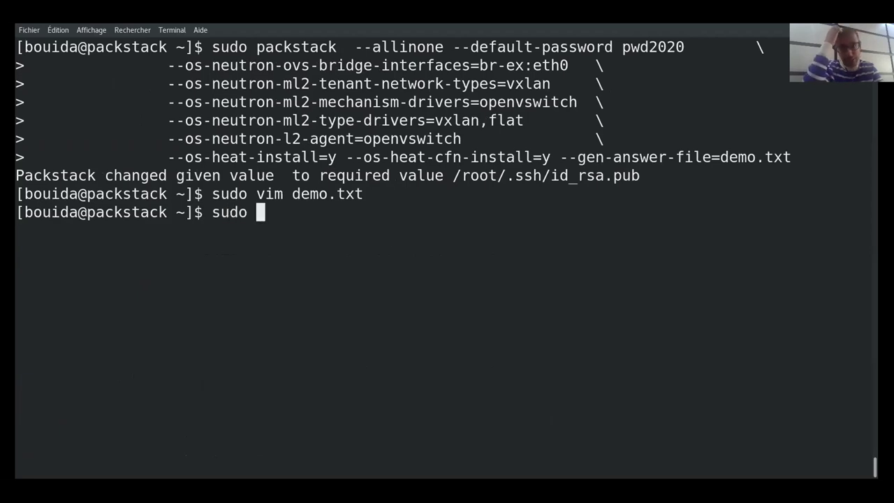
type(" vim /")
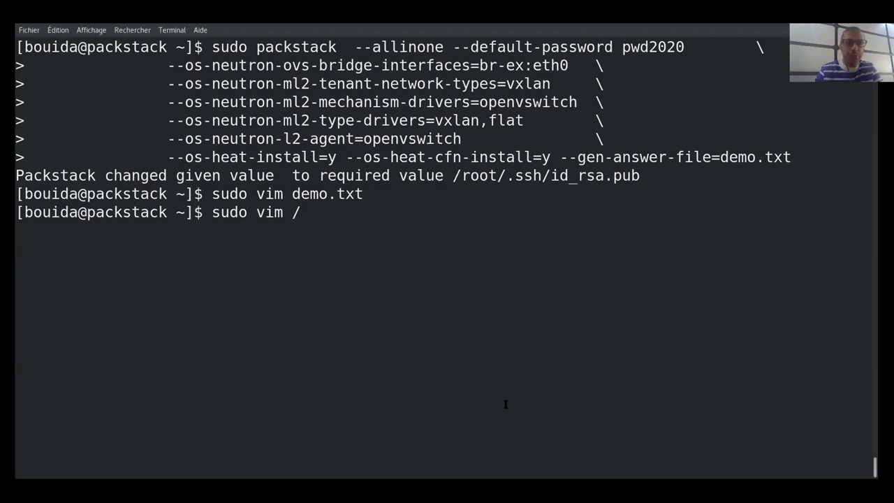
type("etc/netw")
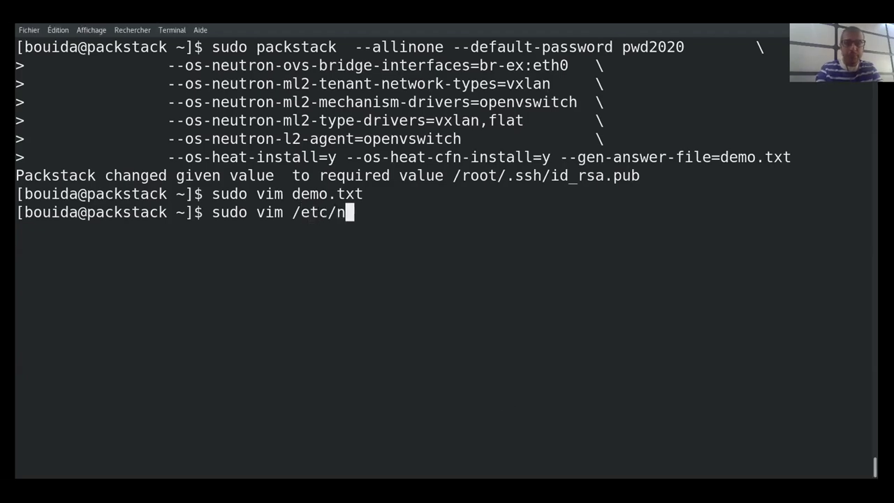
key("Tab")
key("BackSpace")
key("BackSpace")
key("BackSpace")
key("BackSpace")
key("BackSpace")
key("BackSpace")
key("BackSpace")
key("BackSpace")
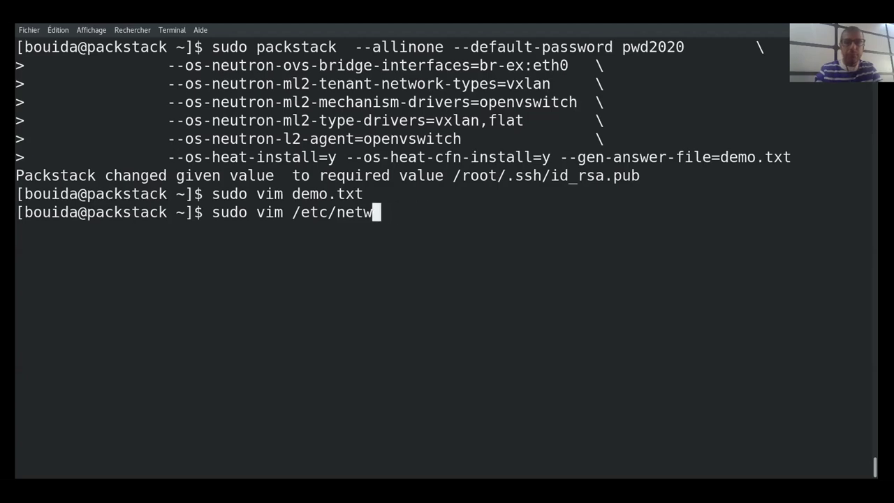
type("eut")
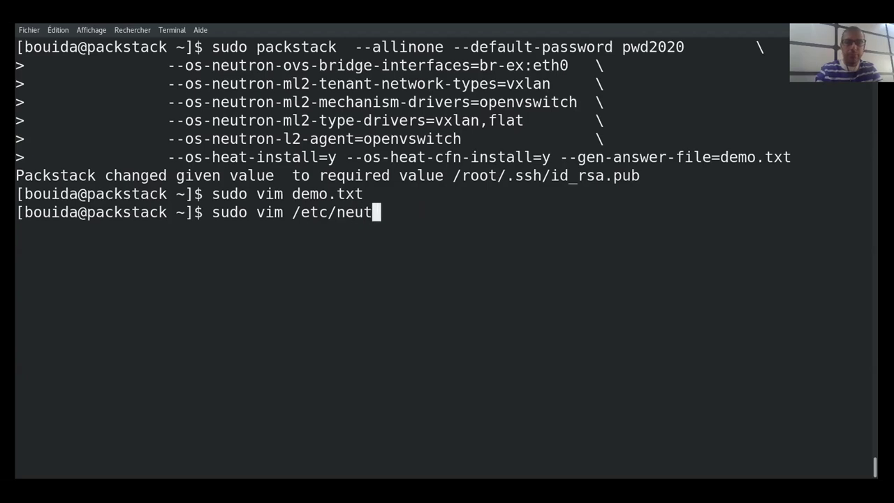
key("BackSpace")
key("BackSpace")
key("BackSpace")
key("BackSpace")
key("ctrl+u")
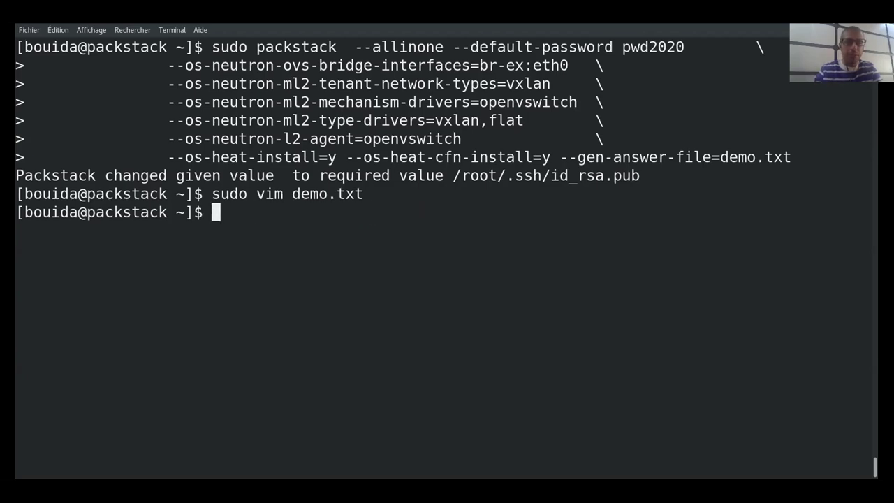
- Start entering a sudo packstack command with a -- option at the shell prompt
type("sudo ")
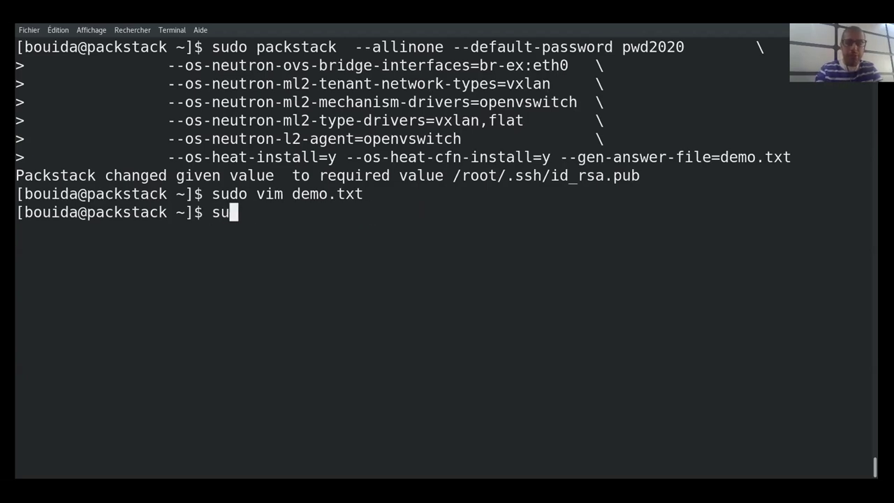
type("packstack")
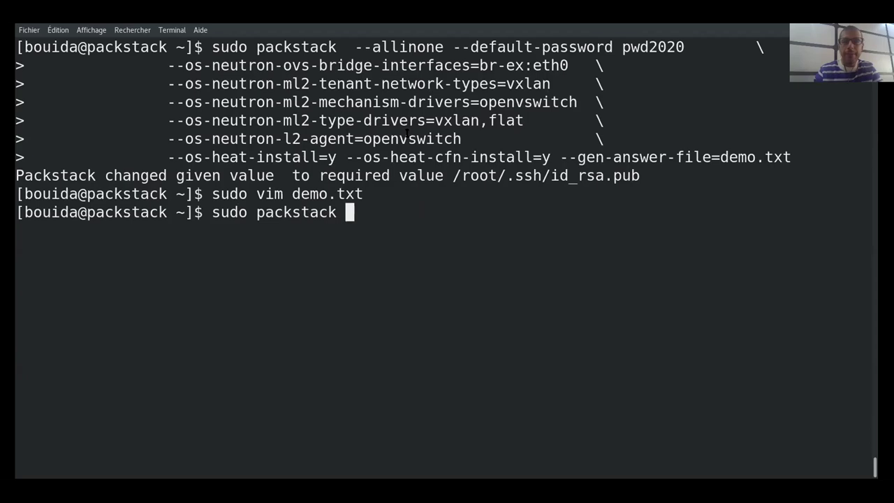
type("--")
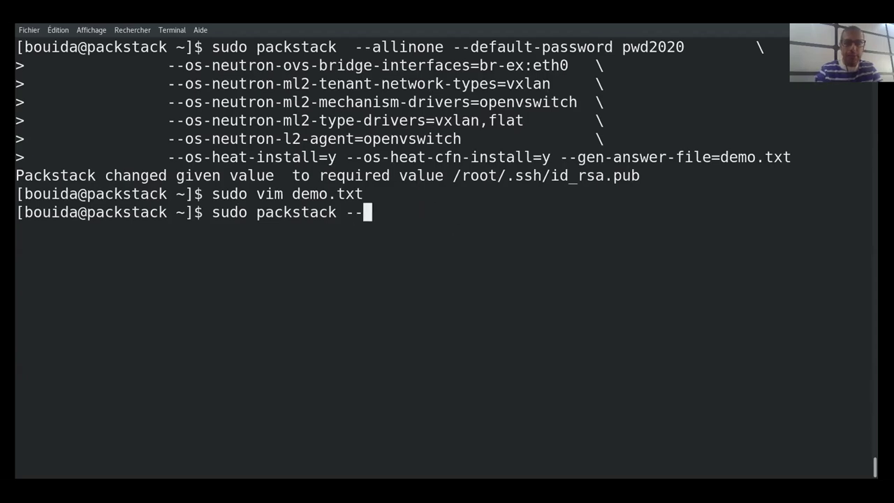
- Run Packstack with sudo using ./demo.txt as the answer file, clearing the terminal first
type("answer-file")
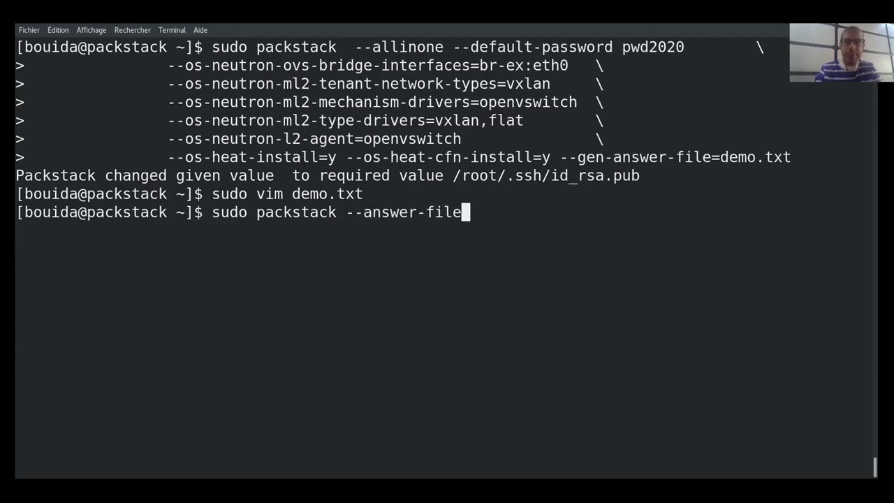
type("=")
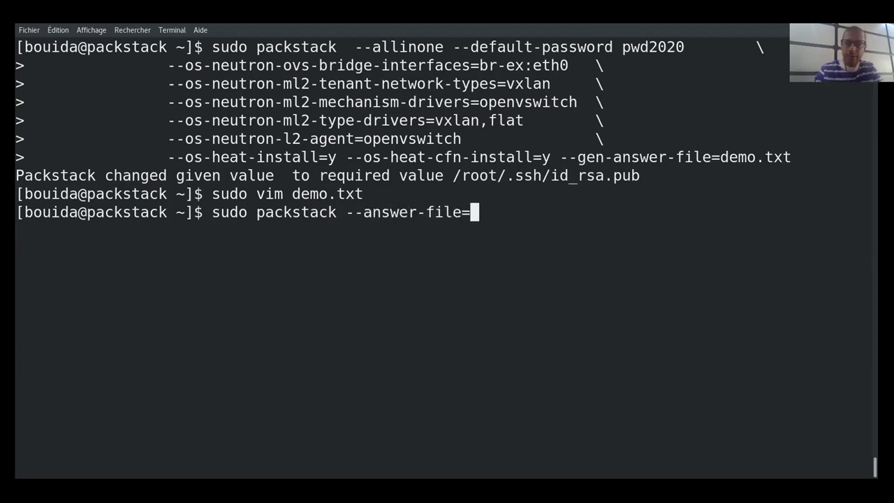
type("./demo.txt")
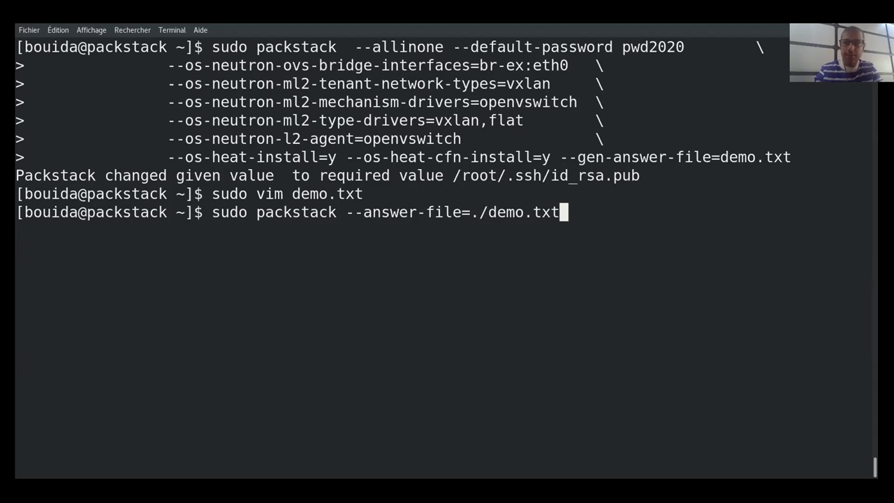
key("ctrl+l")
key("Return")
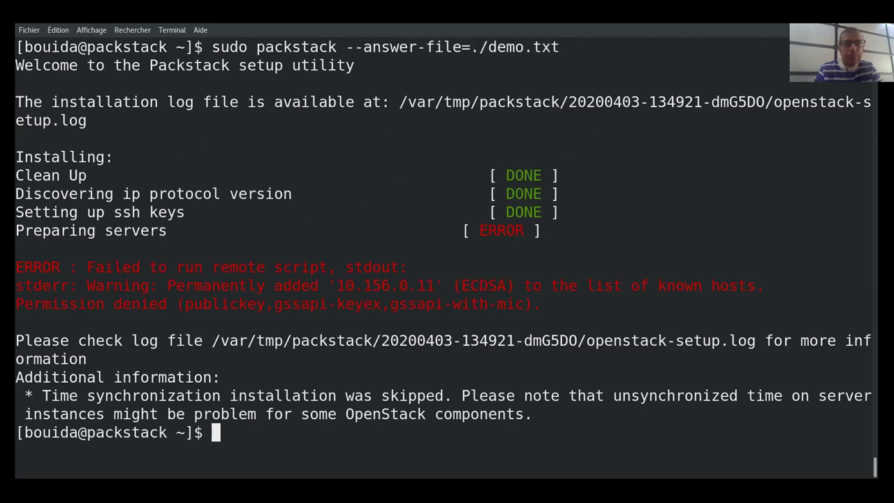
- Check the machine's hostname and list the IP addresses of its network interfaces with ip a s
type("hostname")
key("Return")
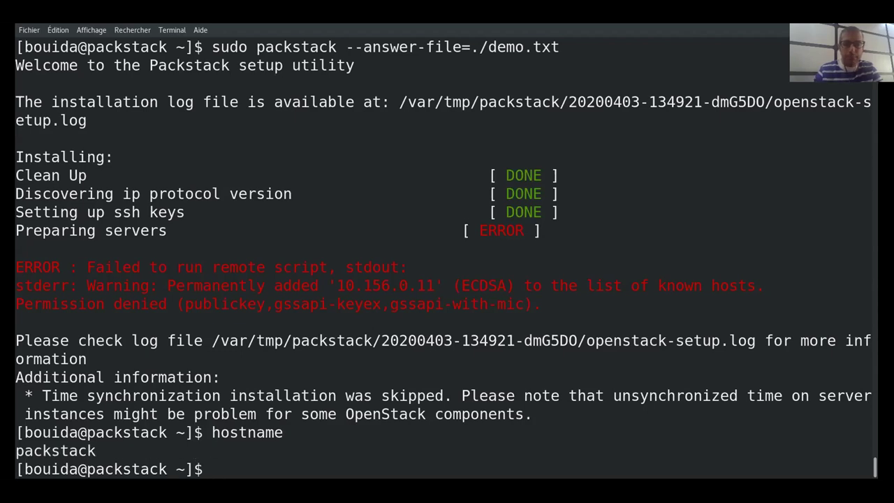
type("ip a")
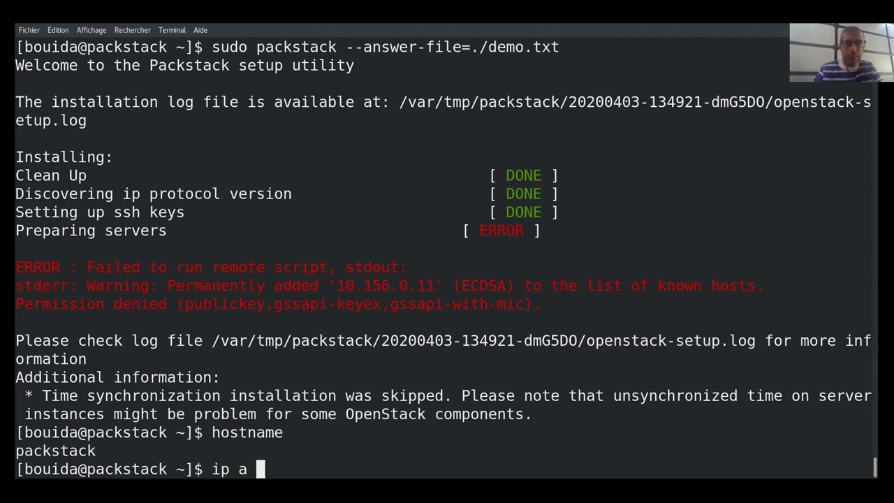
type(" s")
key("Return")
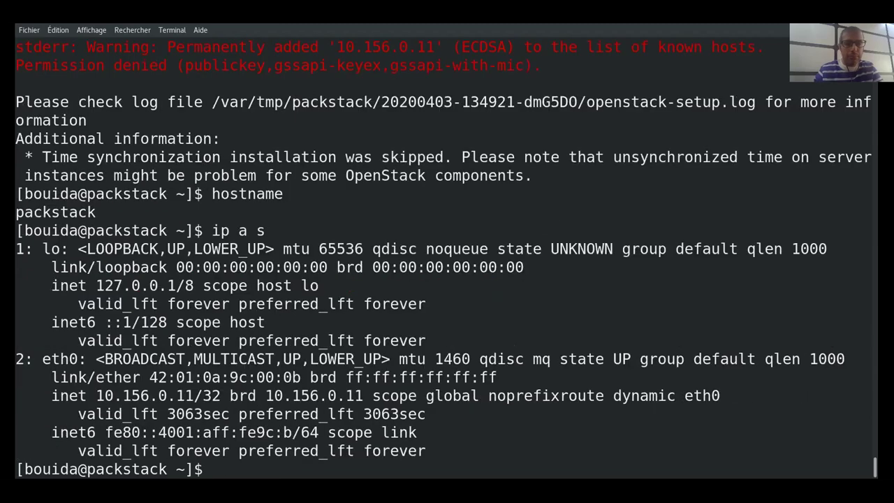
type("pin")
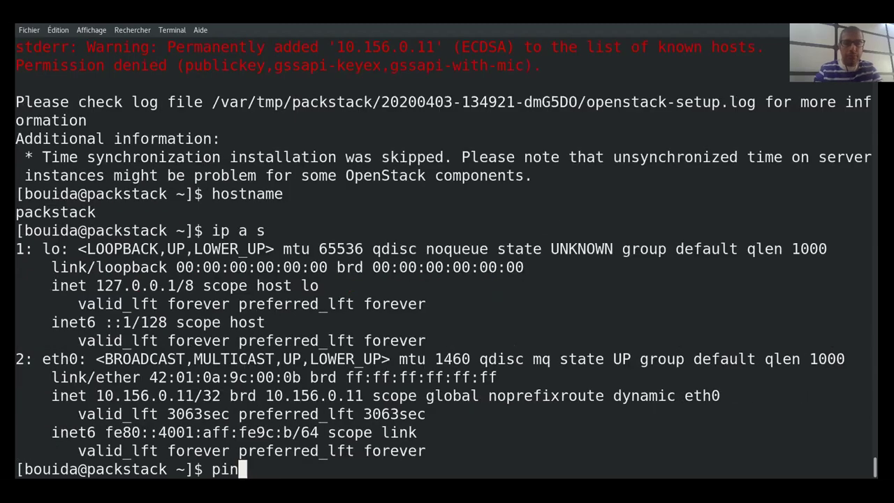
type("g ww")
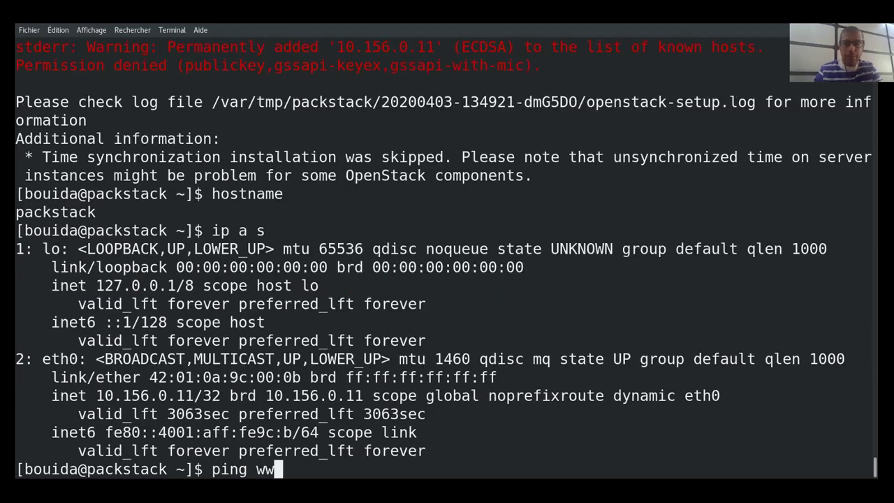
type("w.")
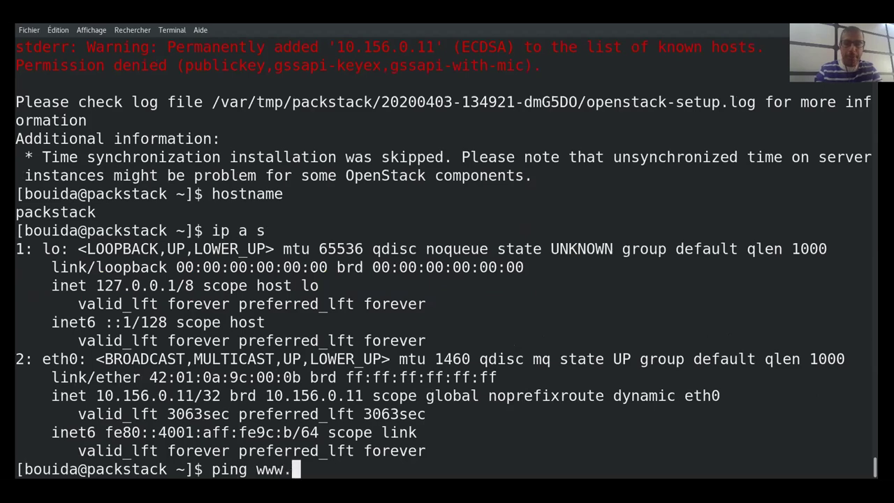
type("google.fr")
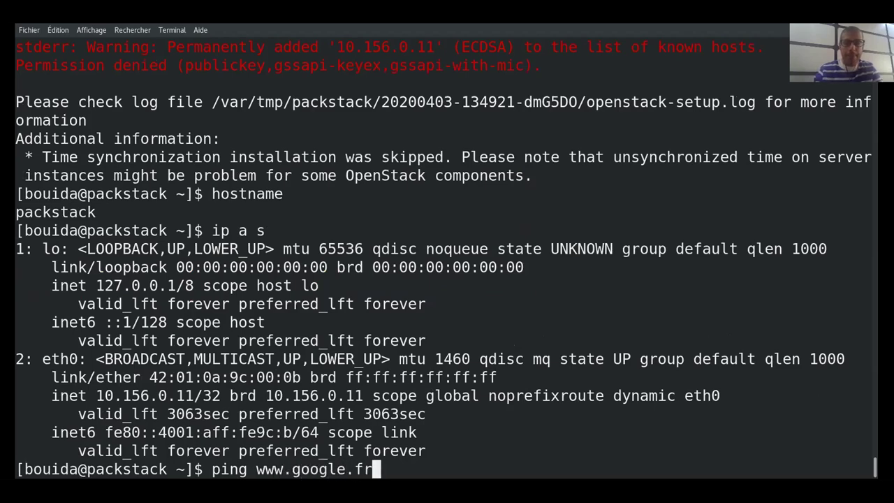
key("Return")
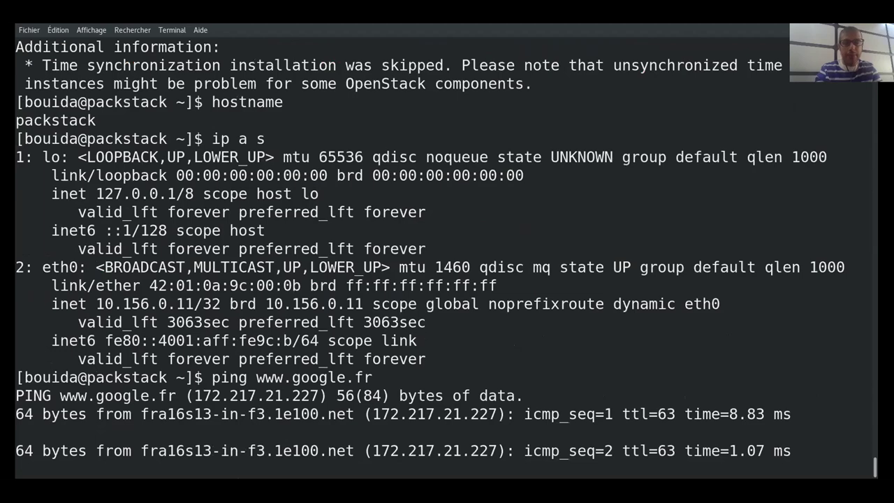
key("ctrl+c")
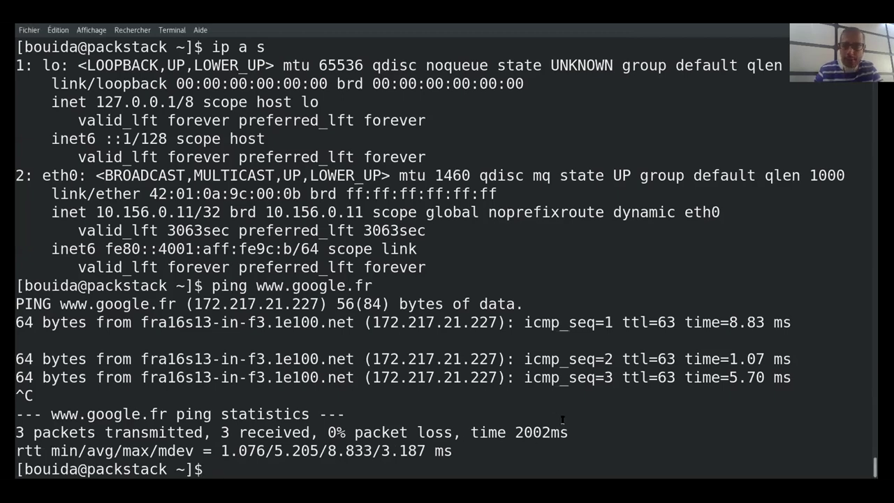
- Clear the terminal and rerun the earlier sudo packstack command with the ./demo.txt answer file
key("ctrl+l")
key("Up")
key("Up")
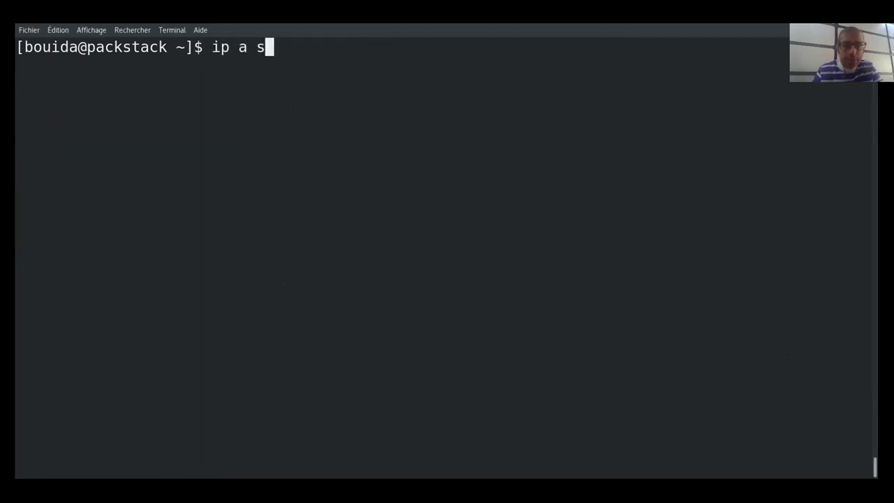
key("Up")
key("Up")
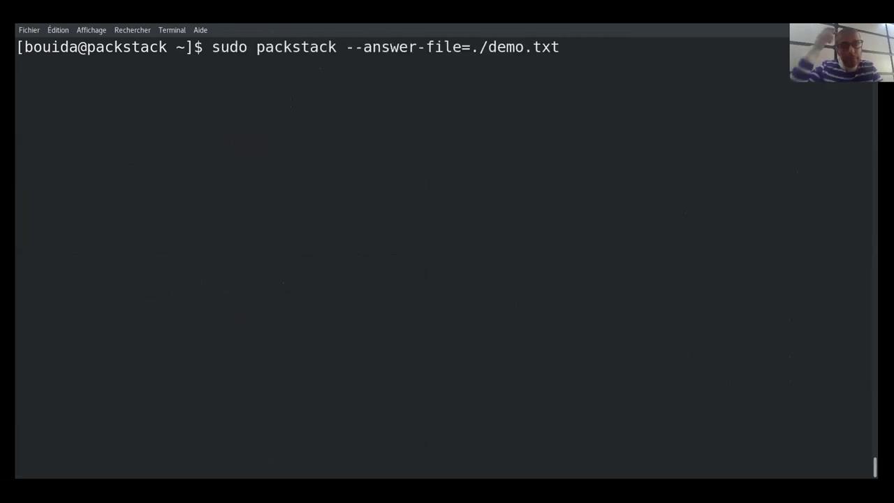
key("Return")
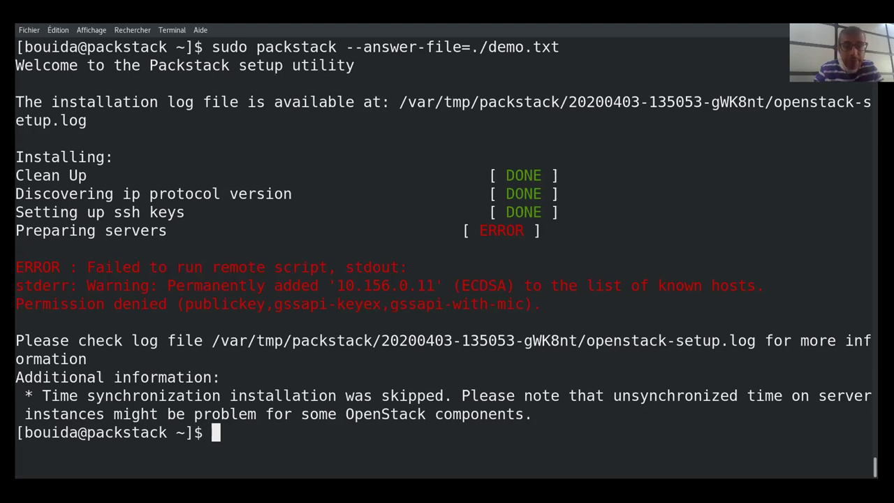
- Open the SSH server configuration file /etc/ssh/sshd_config in vim with sudo
type("sud")
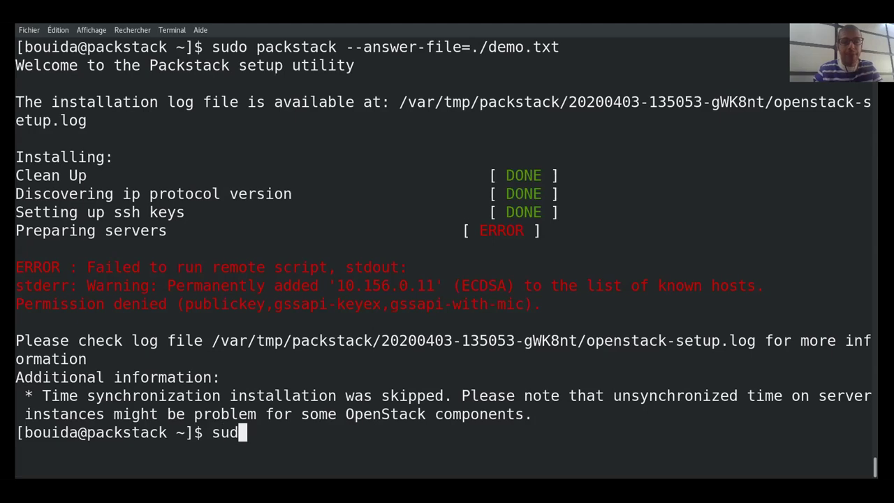
type("u")
key("BackSpace")
key("BackSpace")
type("o v")
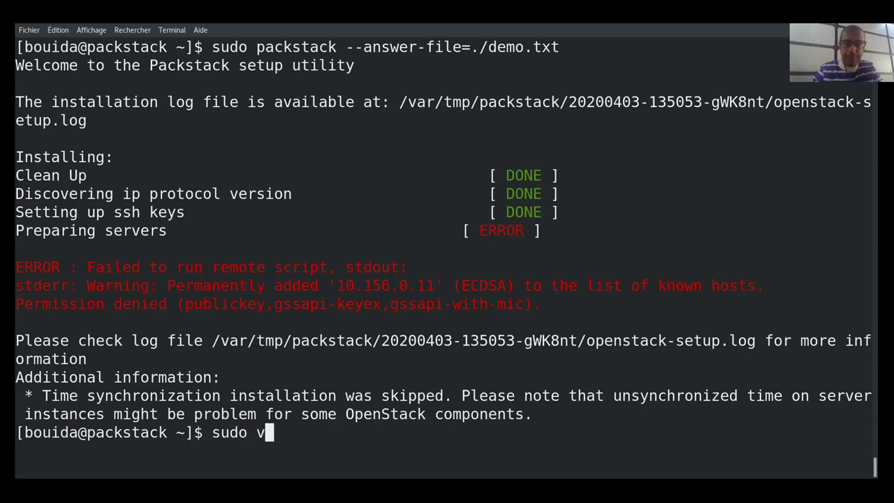
type("im /et")
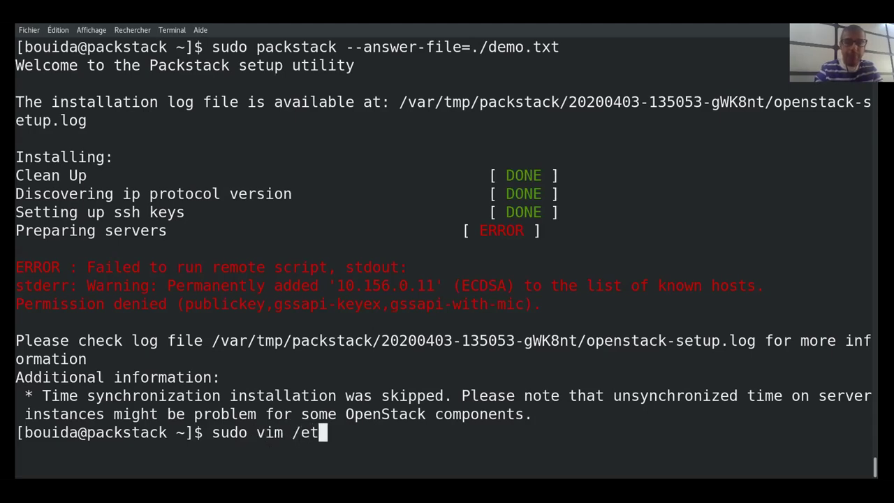
type("c/ssh/ssh")
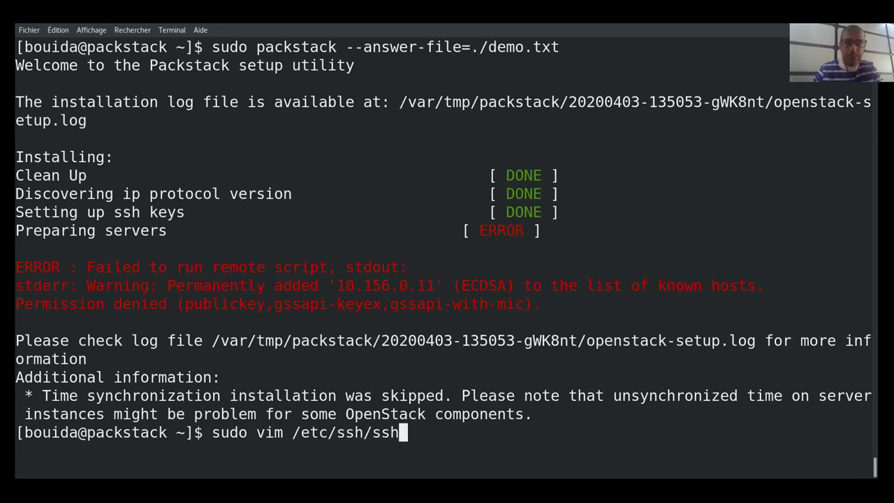
type("d")
key("Tab")
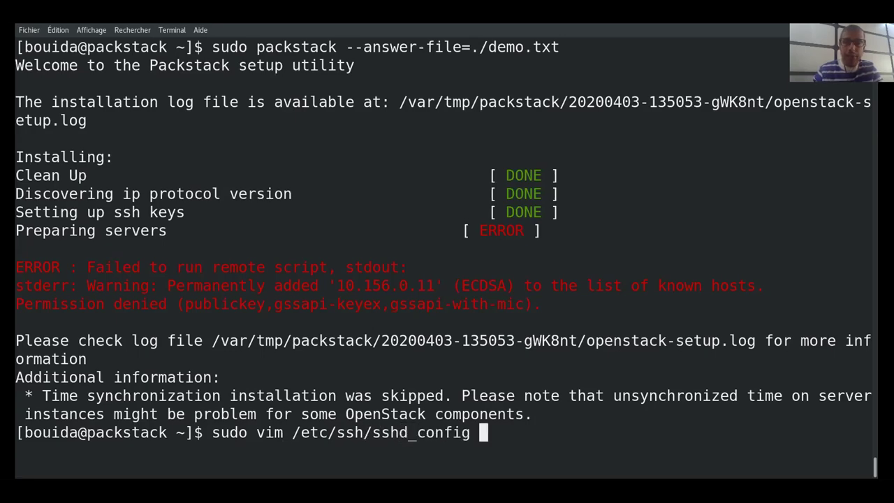
key("Return")
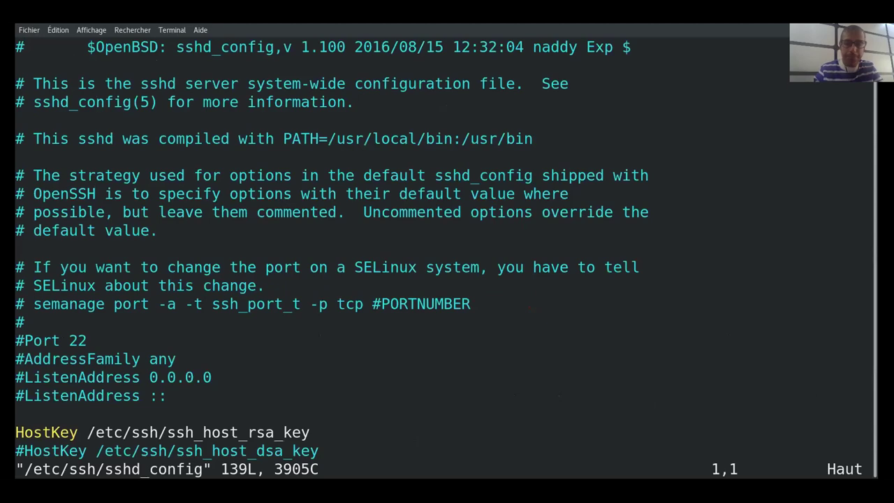
- Find the commented PasswordAuthentication yes line by searching for Pass, and uncomment it
type("/Pass")
key("Tab")
key("BackSpace")
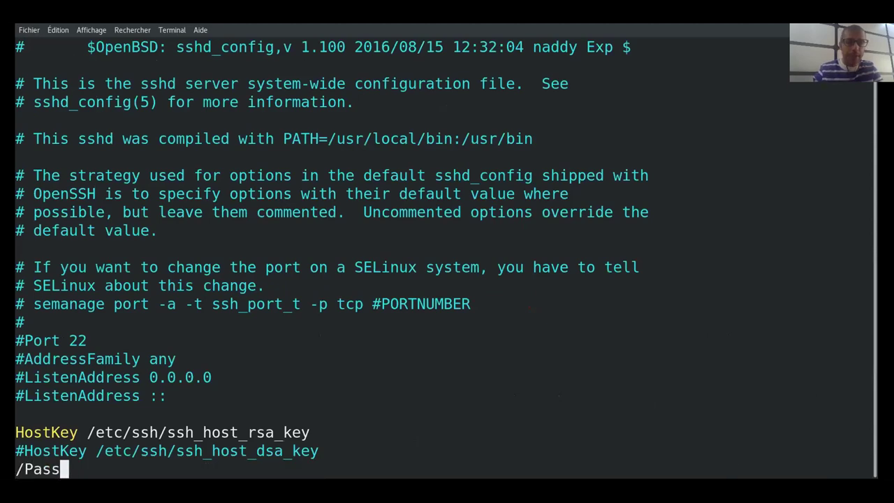
key("Return")
key("Down")
key("Up")
key("Left")
key("x")
- Comment out the PasswordAuthentication no line just below PermitEmptyPasswords
key("Down")
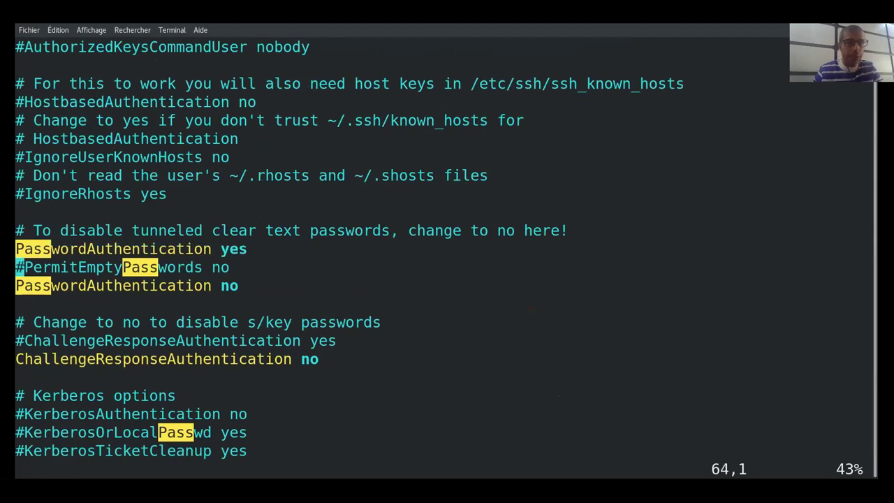
key("Down")
type("i")
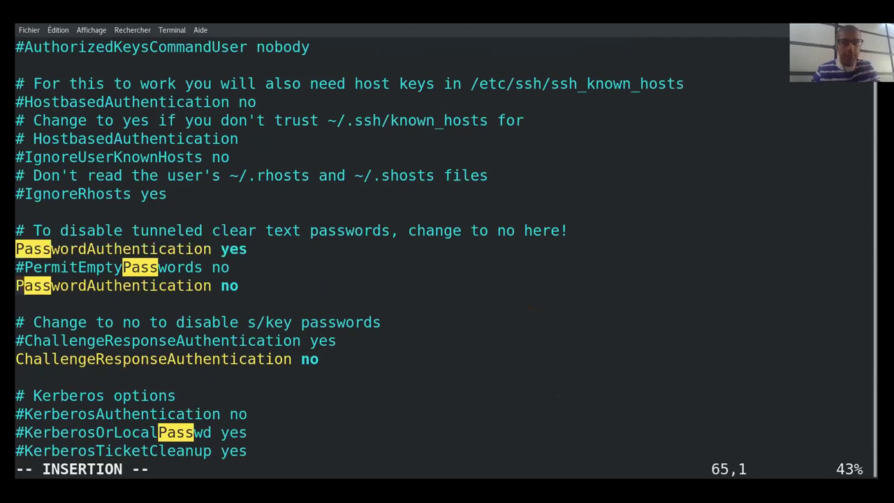
type("#")
key("Escape")
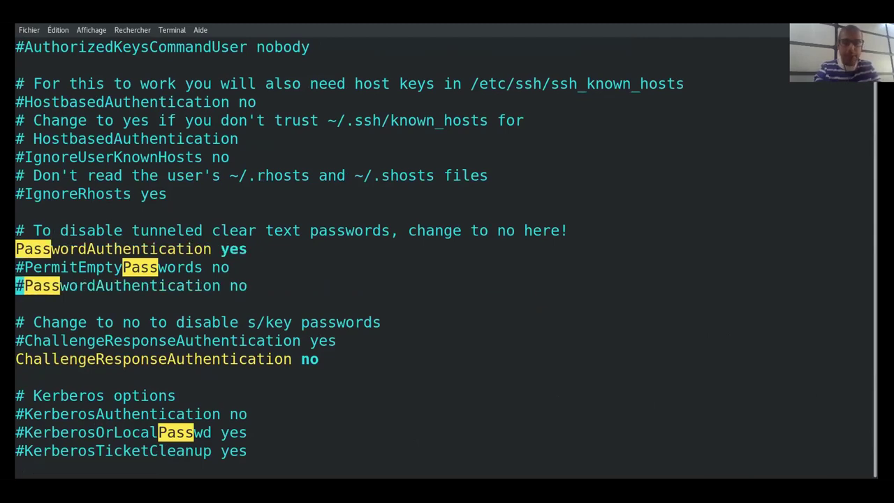
- Search for Root to find the PermitRootLogin directive, set it to yes, and save and close the file
type("/Root")
key("Return")
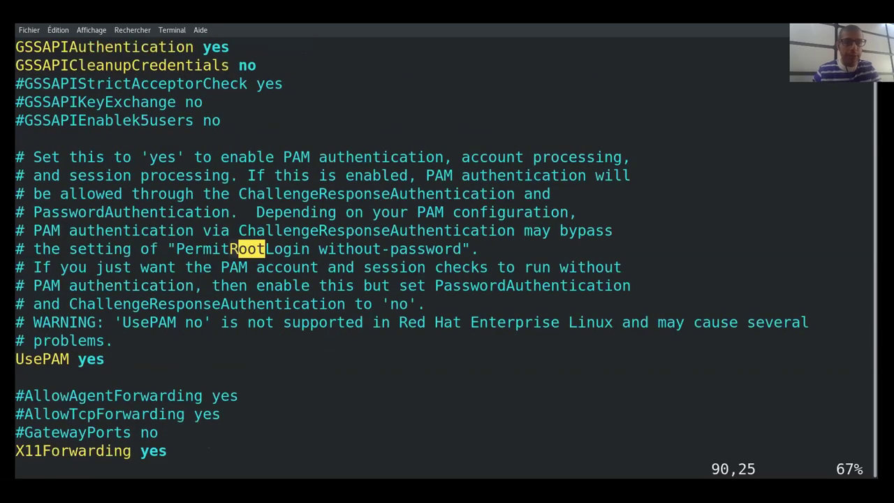
key("Down")
key("Down")
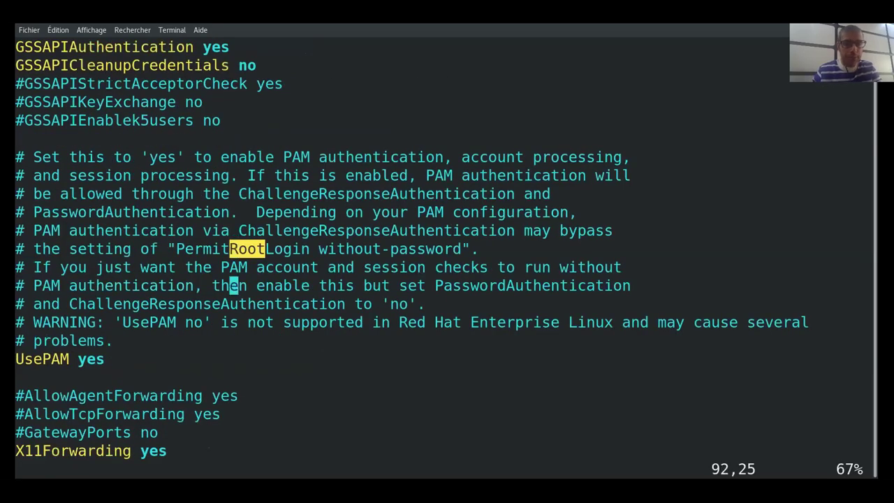
key("n")
key("Right")
key("Right")
key("Right")
key("Right")
key("Right")
key("Right")
key("Right")
key("Right")
key("Right")
key("Right")
key("Right")
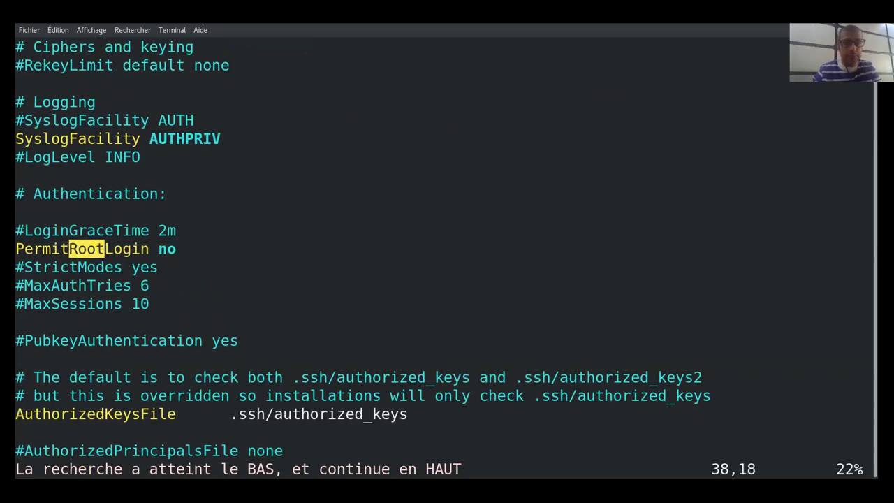
key("a")
key("BackSpace")
key("BackSpace")
type("yes")
key("Escape")
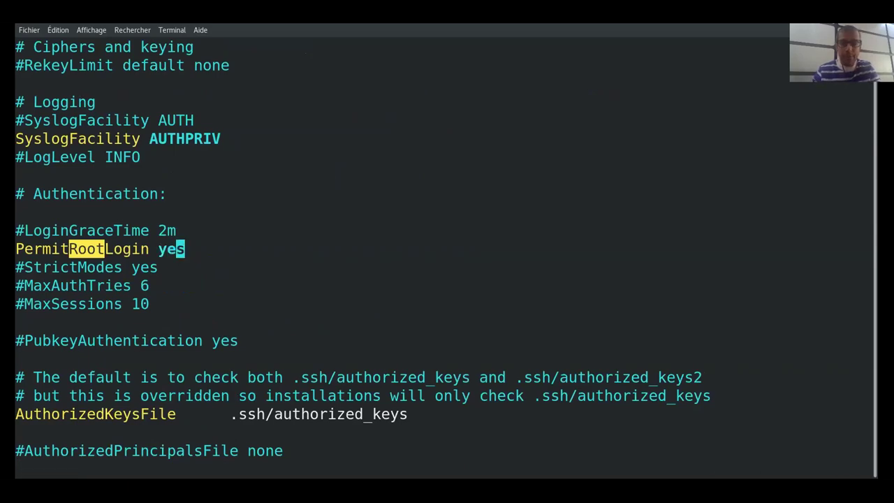
type(":wq")
key("Return")
- Restart the sshd service through systemctl with sudo
type("sudo")
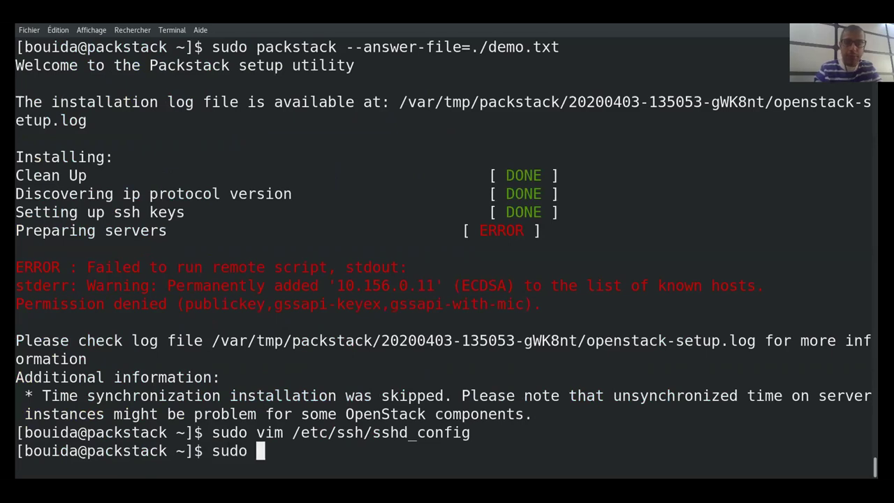
type(" systemctl ")
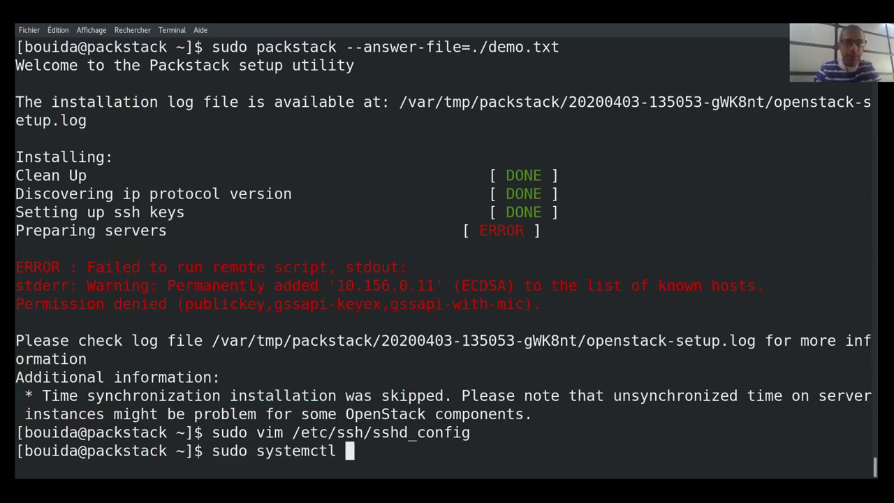
type("resta")
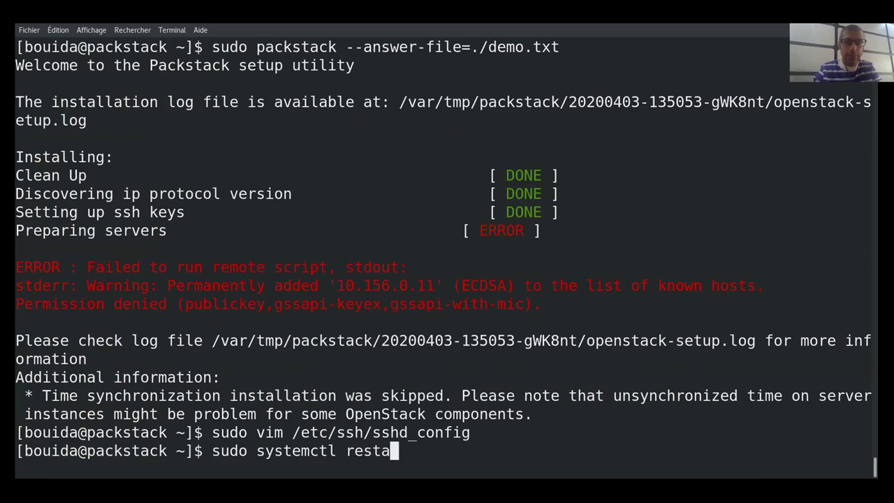
type("rt ")
type("ssh")
type("d")
key("Return")
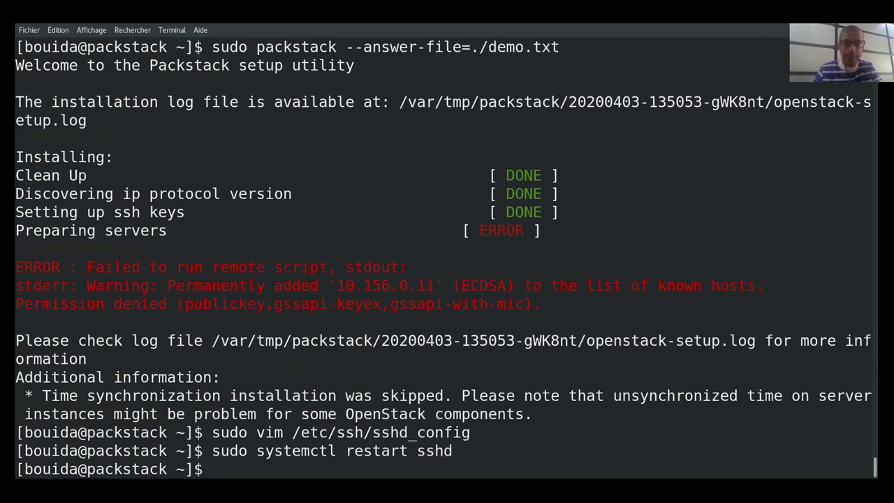
key("ctrl+l")
type("ssh")
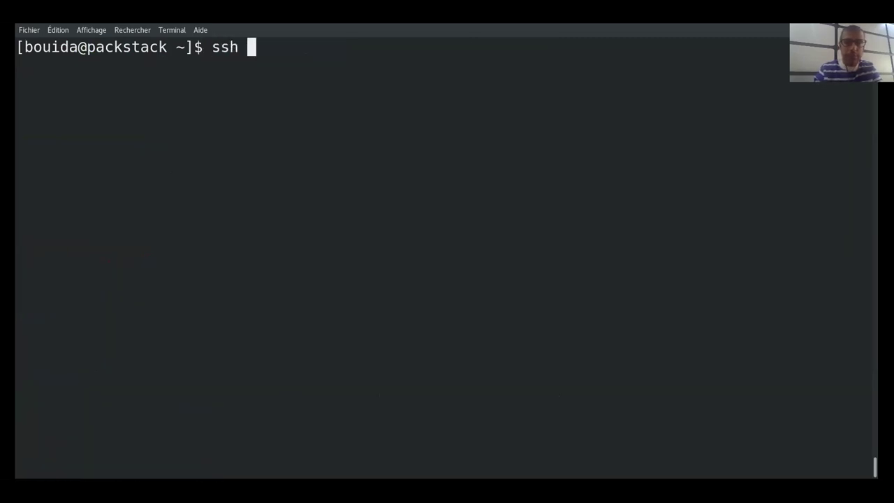
key("BackSpace")
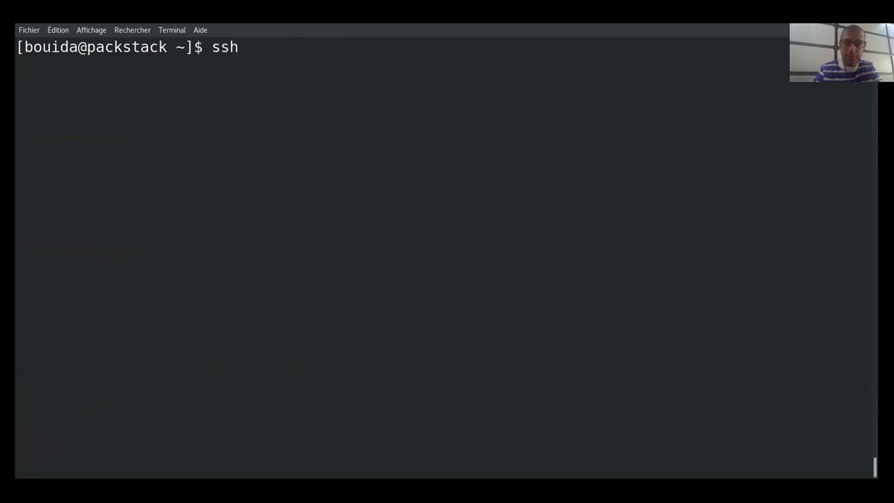
type("-")
key("BackSpace")
key("BackSpace")
key("BackSpace")
key("BackSpace")
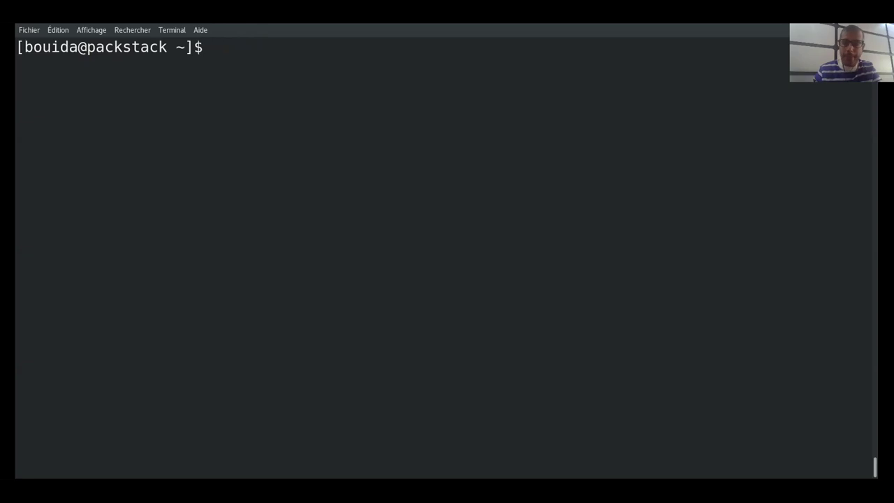
- Rerun the Packstack installation with sudo, using the ./demo.txt answer file
key("Up")
key("Up")
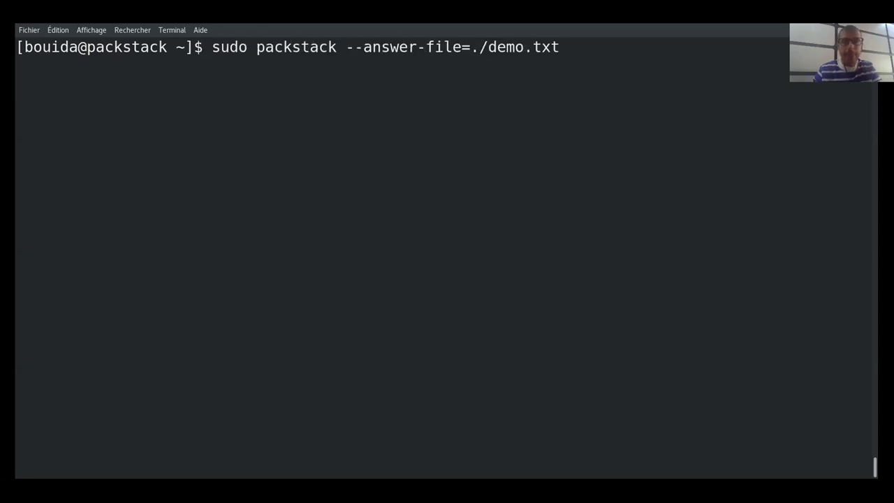
key("Return")
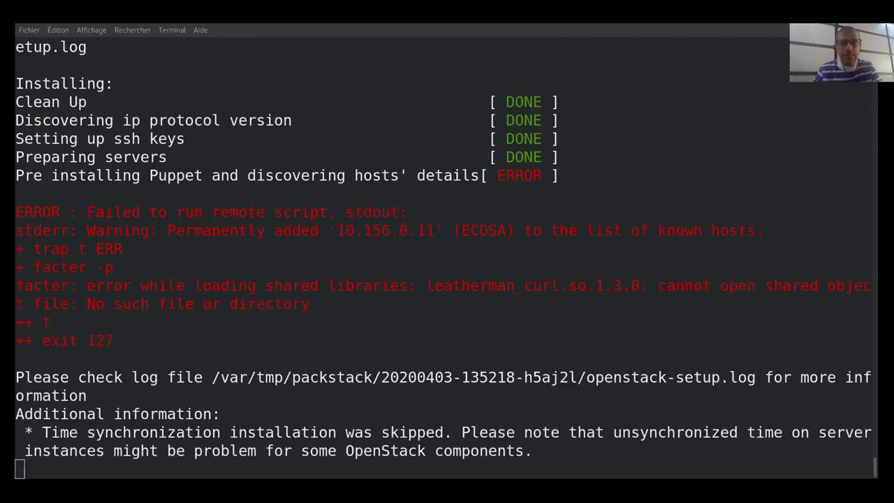
- Check the status of the network service through systemctl with sudo
left_click(413, 340)
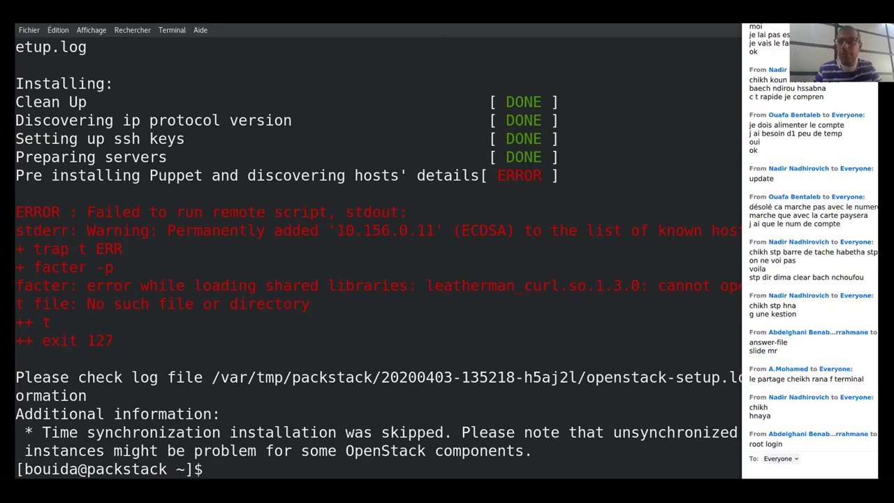
left_click(469, 244)
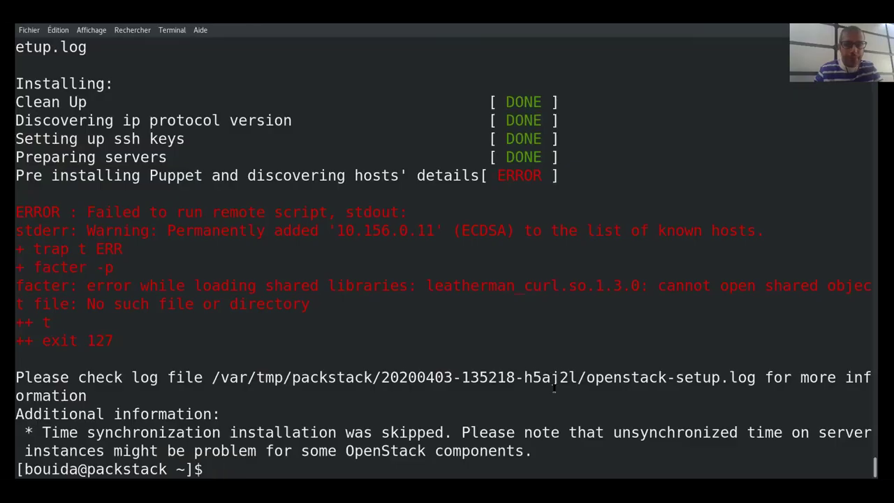
type("sudo syste")
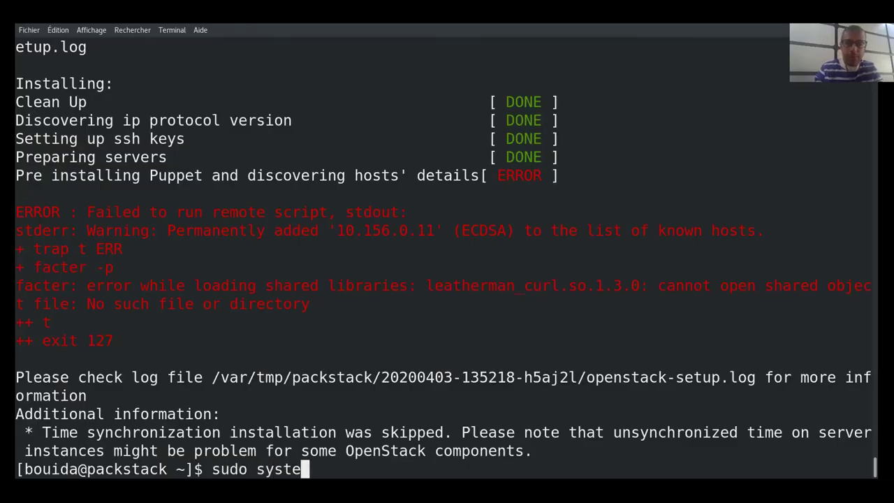
type("mctl ")
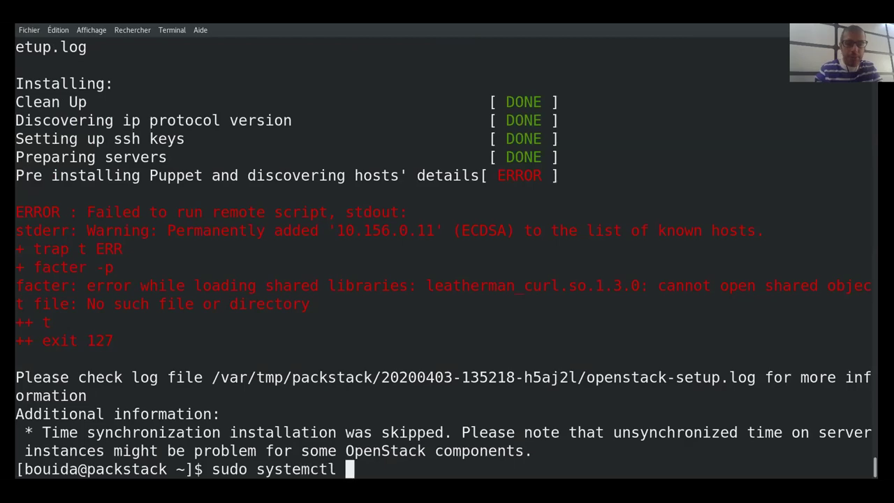
type("status net")
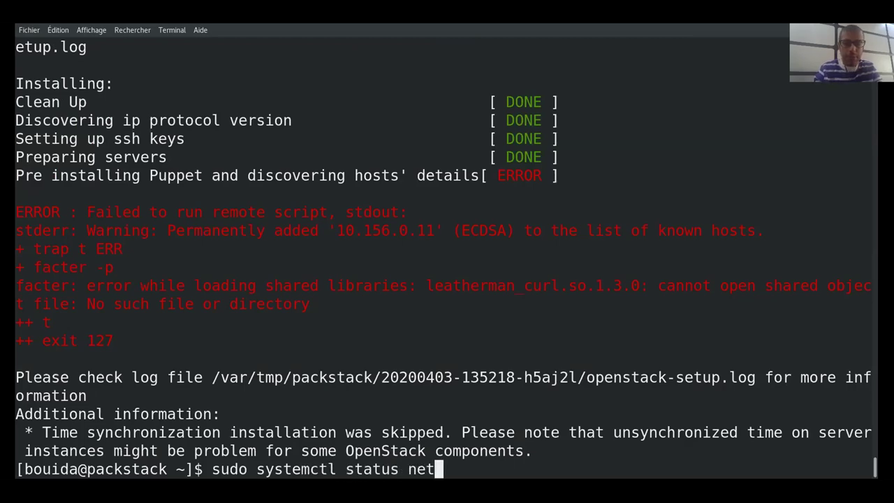
type("work")
key("Return")
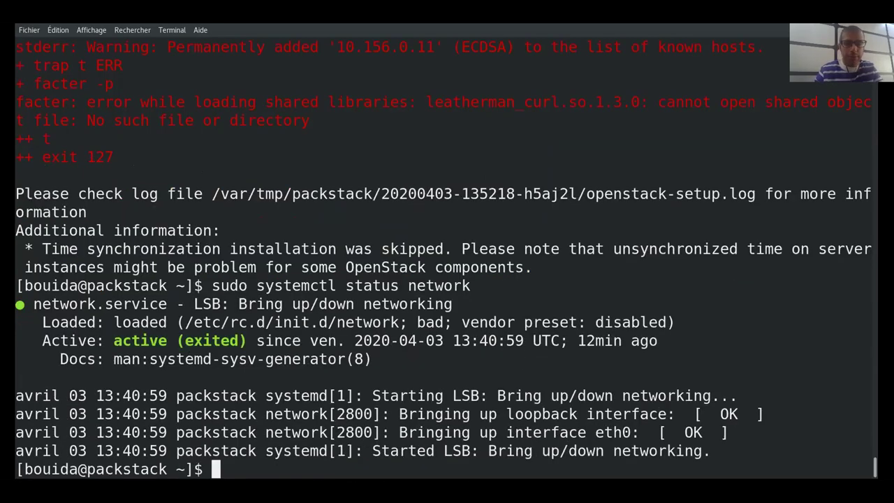
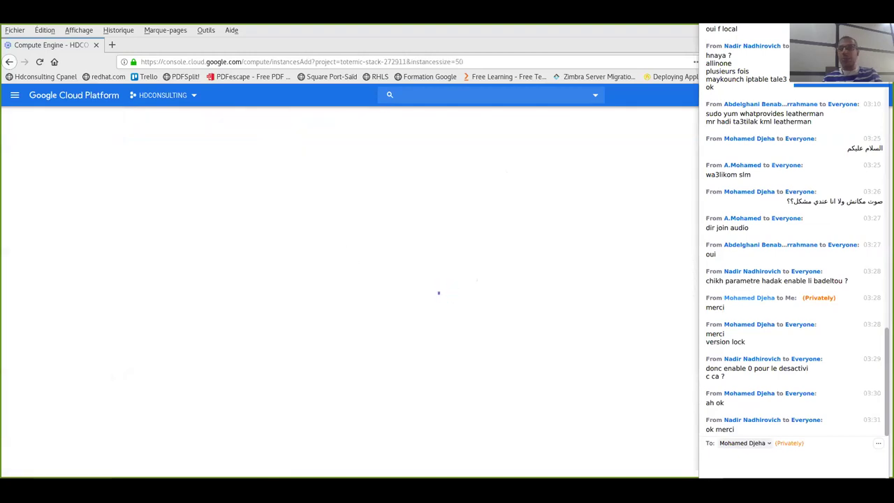
- Hide the browser's bookmarks toolbar to give the Compute Engine page more room
left_click(679, 172)
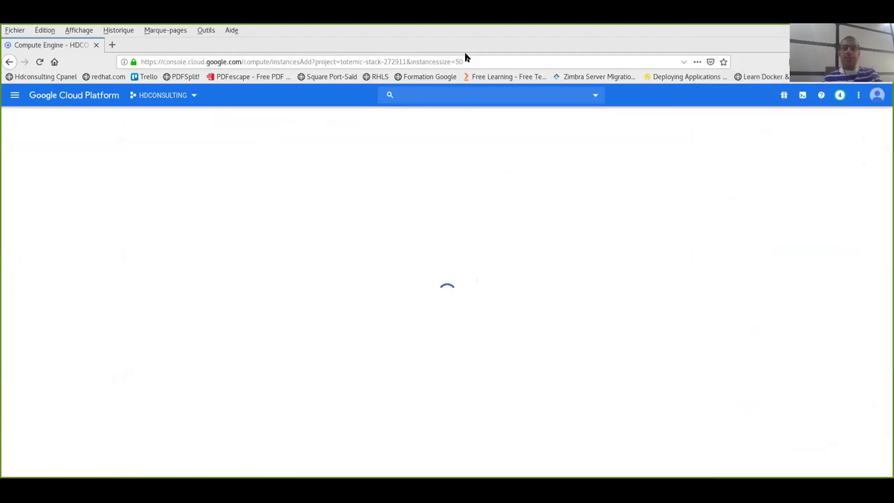
right_click(595, 30)
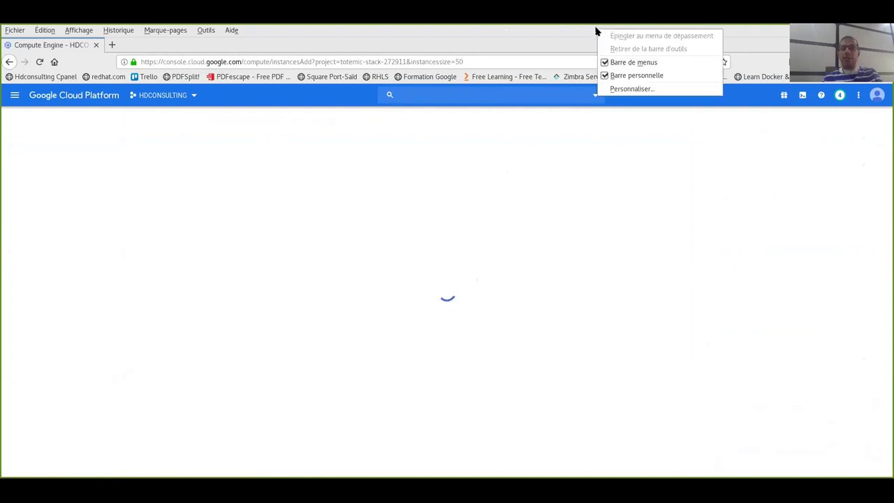
left_click(605, 74)
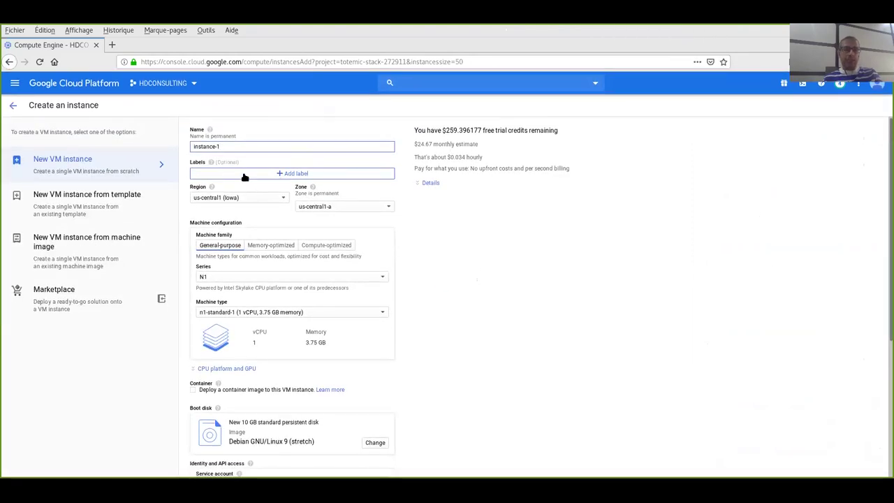
- Expand the new VM instance's advanced options and examine its networking settings, including the network interfaces
left_click_drag(885, 249, 886, 441)
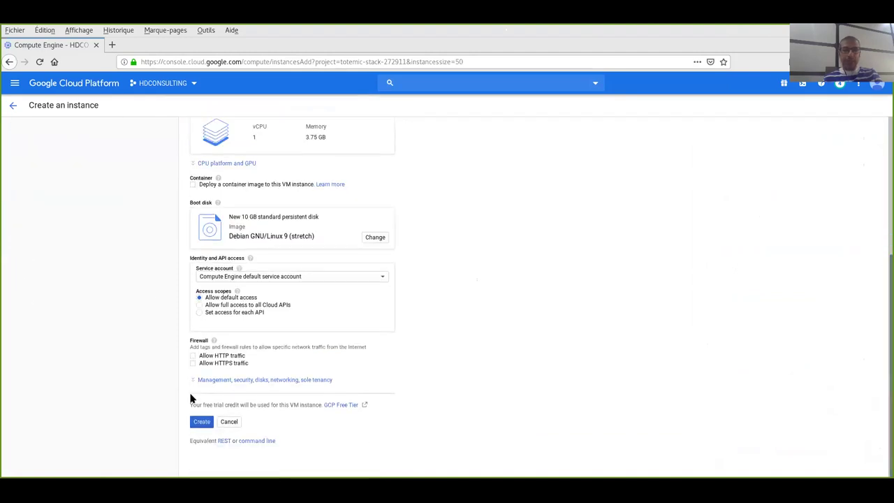
left_click(217, 380)
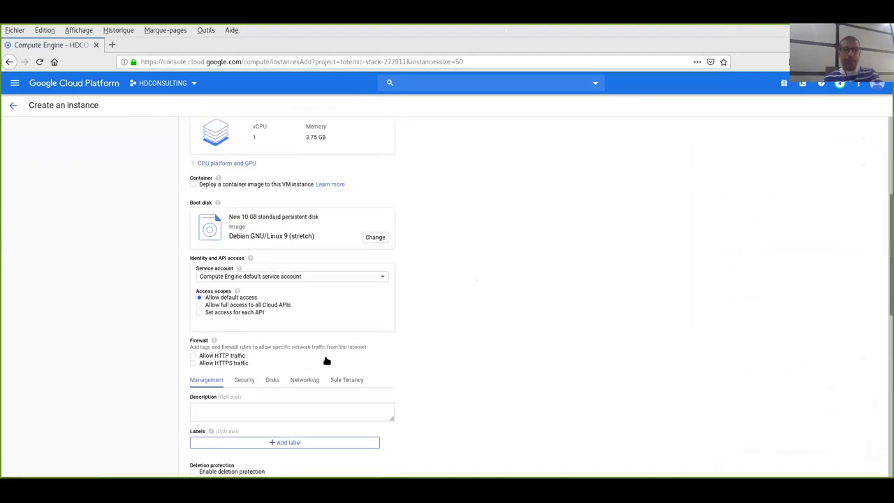
left_click(304, 380)
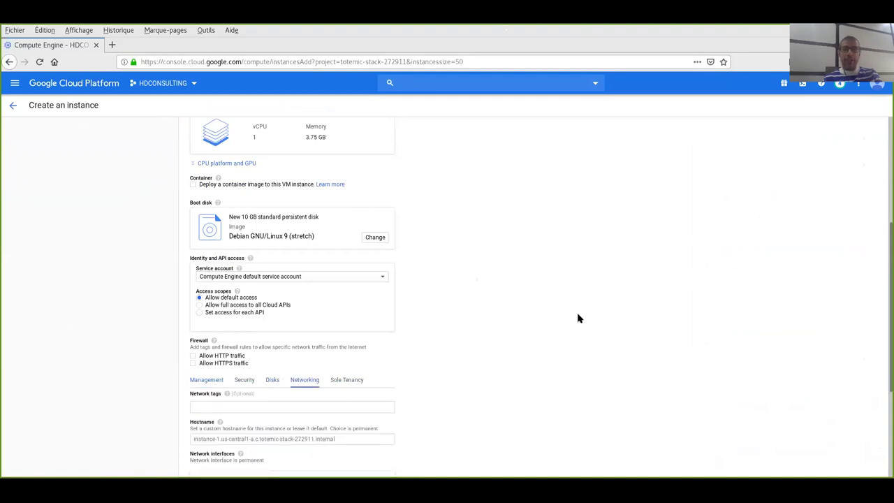
left_click_drag(886, 293, 884, 401)
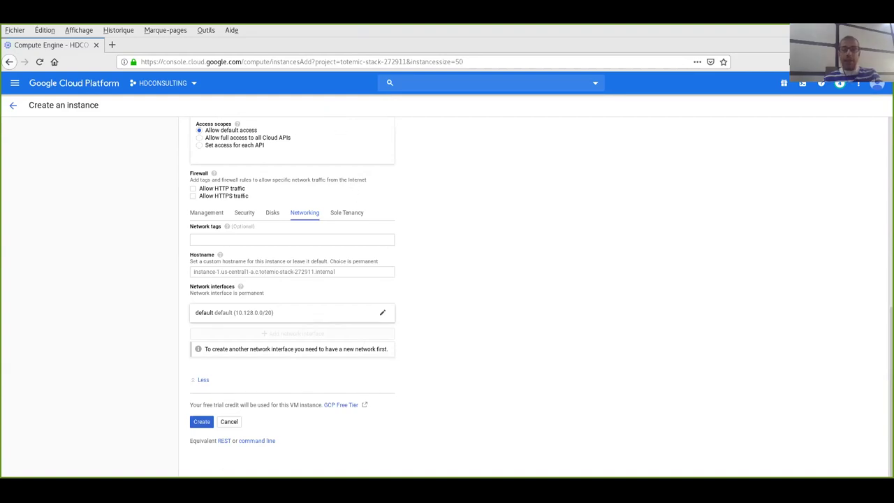
- Open the VPC networks page in a new browser tab, using the console.cloud.google.com/networking/networks address without its tracking parameters
key("alt+Tab")
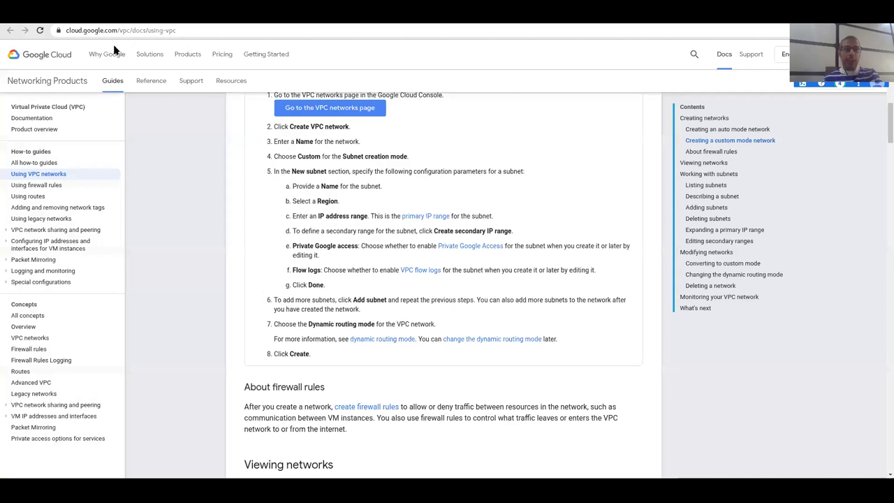
key("alt+Tab")
key("ctrl+t")
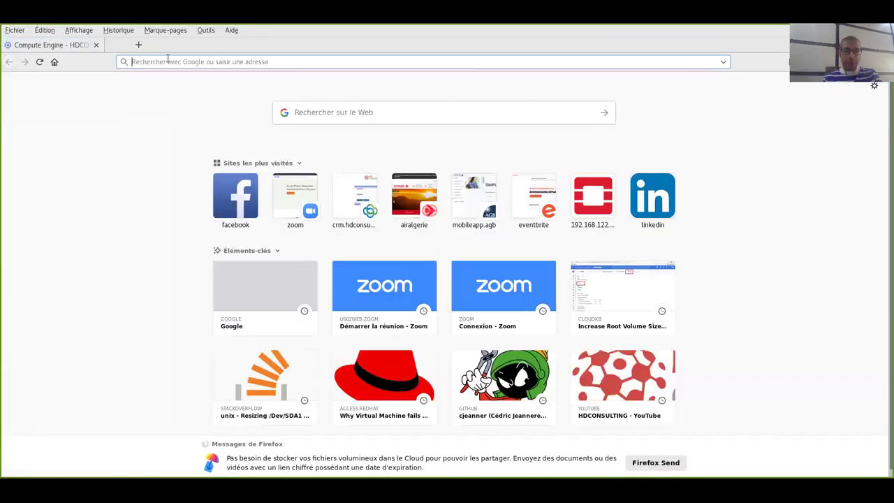
type("https://console.cloud.google.com/networking/networks/list?_ga=2.75900565.1846471392.1585774501-1223433221.1585774501")
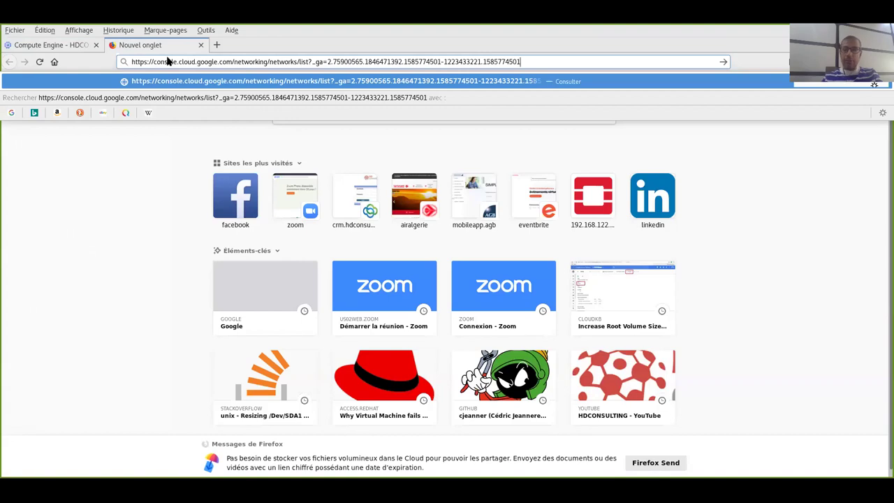
key("BackSpace")
key("BackSpace")
key("BackSpace")
key("BackSpace")
key("BackSpace")
key("BackSpace")
key("BackSpace")
key("BackSpace")
key("BackSpace")
key("BackSpace")
key("BackSpace")
key("BackSpace")
key("BackSpace")
key("BackSpace")
key("BackSpace")
key("BackSpace")
key("BackSpace")
key("BackSpace")
key("BackSpace")
key("BackSpace")
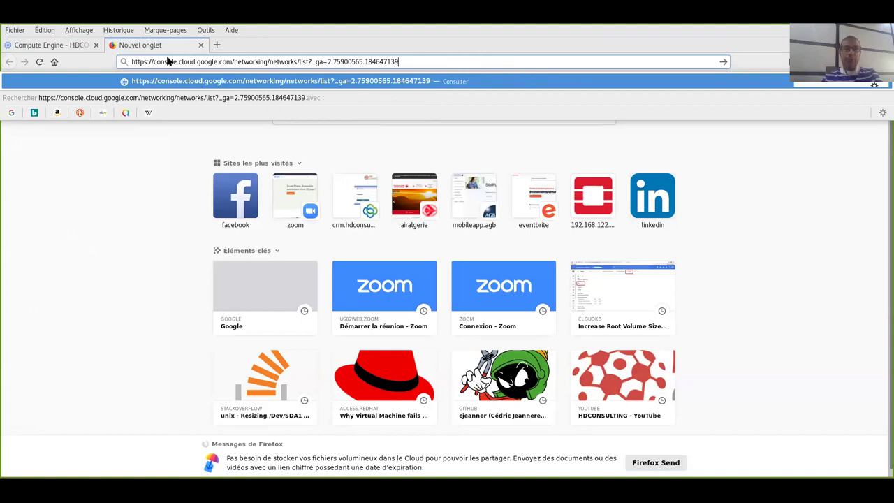
key("BackSpace")
key("BackSpace")
key("BackSpace")
key("BackSpace")
key("BackSpace")
key("BackSpace")
key("BackSpace")
key("BackSpace")
key("BackSpace")
key("BackSpace")
key("BackSpace")
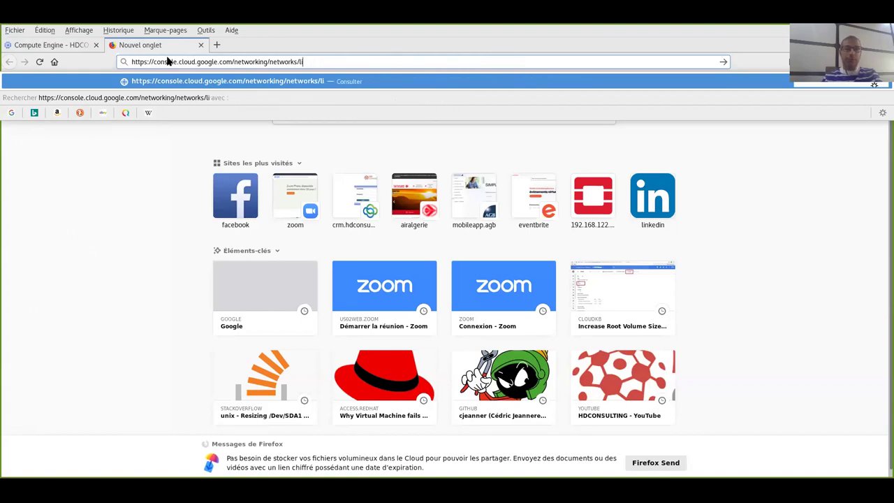
key("BackSpace")
key("Return")
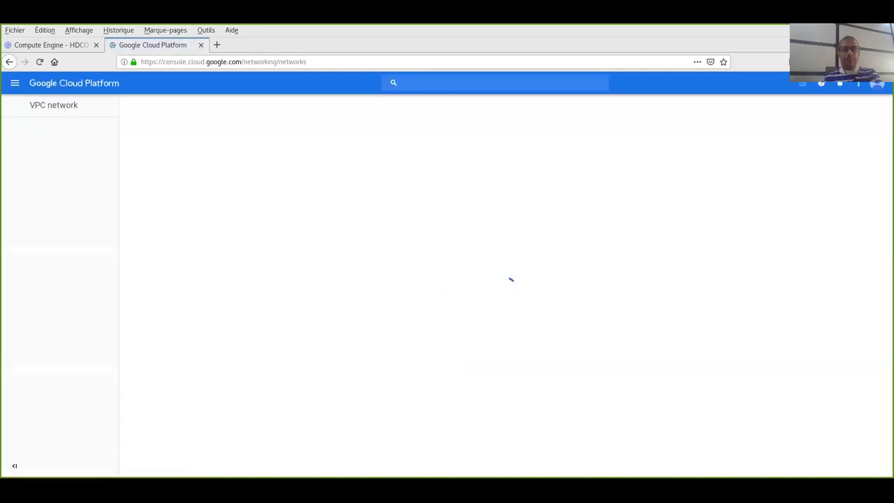
- Check the progress of the Packstack installation in the terminal and return to the browser
key("alt+Tab")
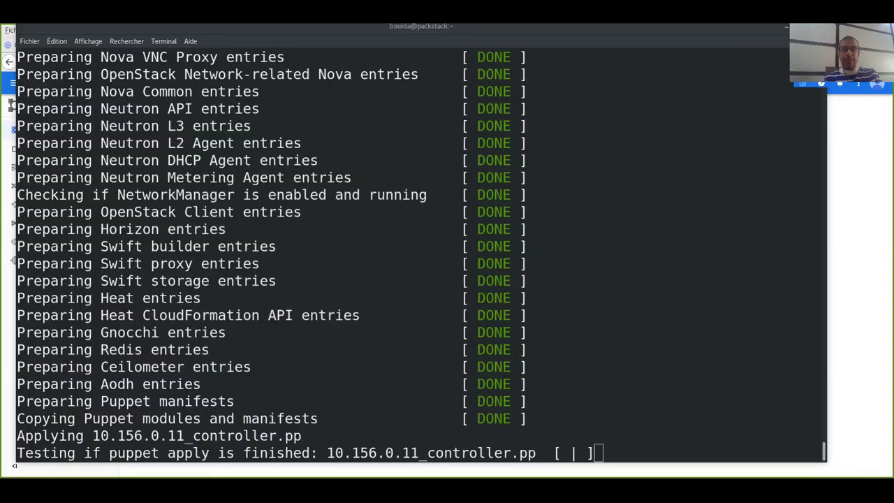
key("alt+Tab")
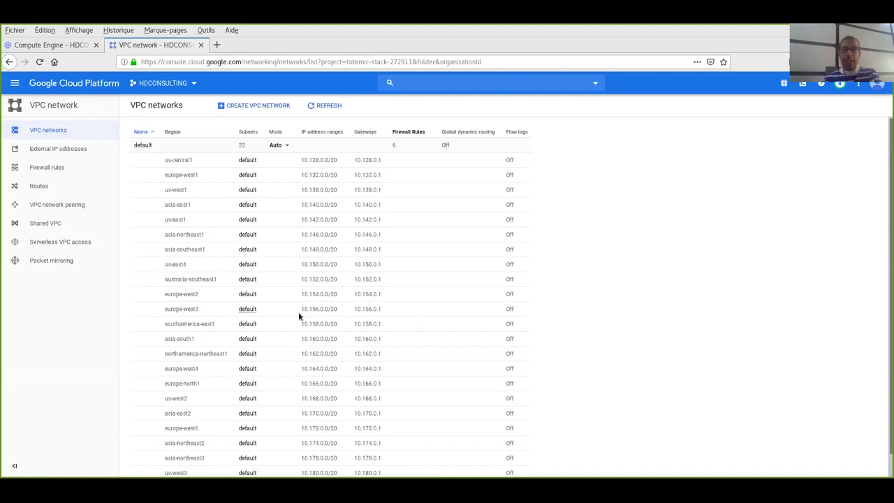
- Start creating a VPC network and name it mynetwork-demo
left_click(252, 107)
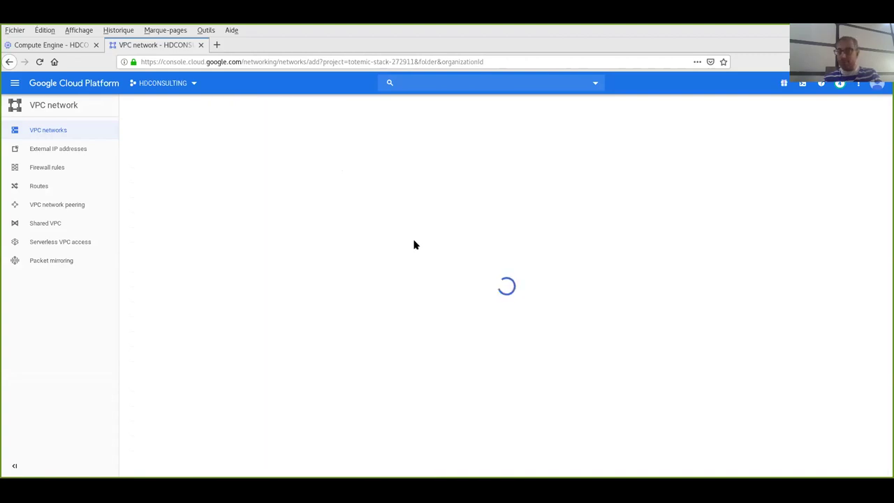
left_click(178, 146)
type("m")
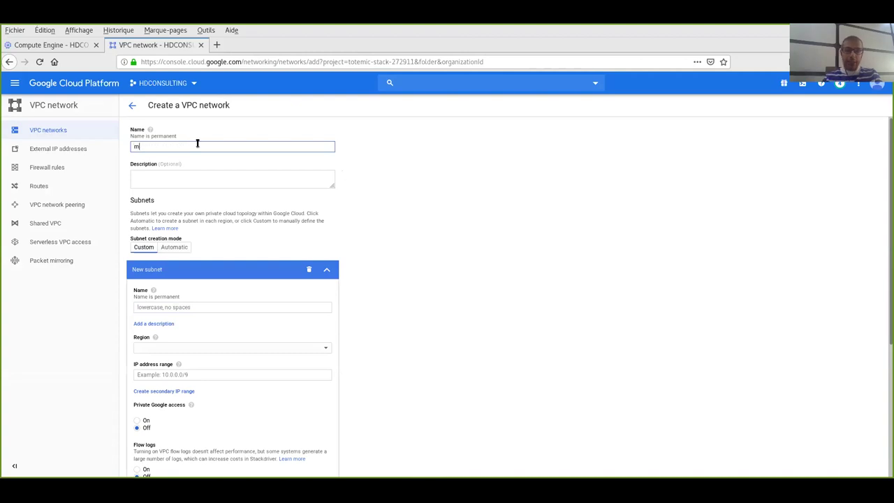
type("ynetwork-demo")
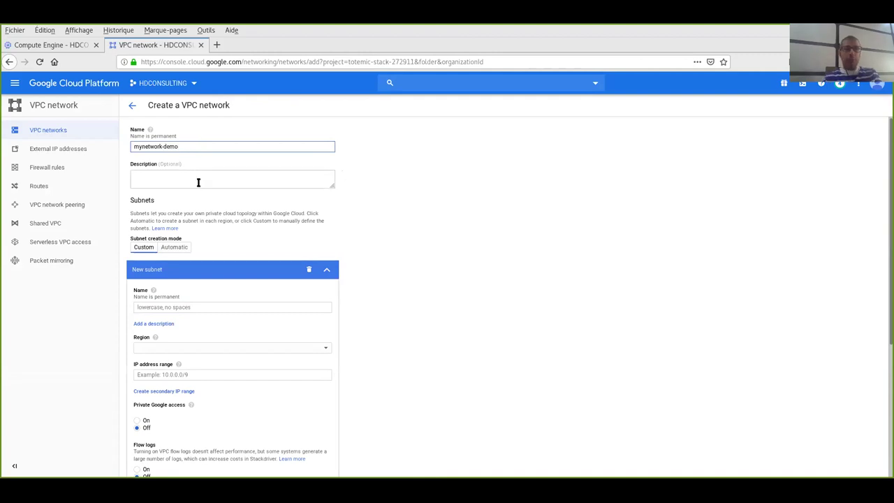
- Name the new subnet demosubnet and set its region to europe-west3
left_click(176, 308)
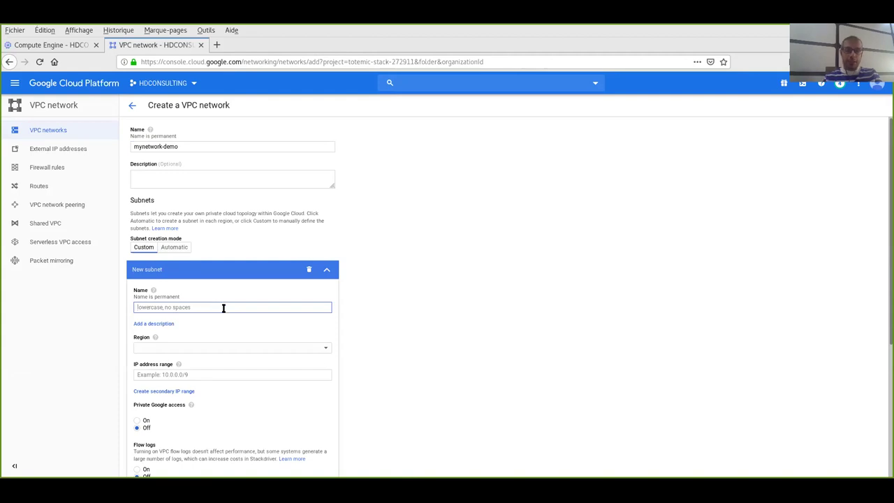
type("demosubnet")
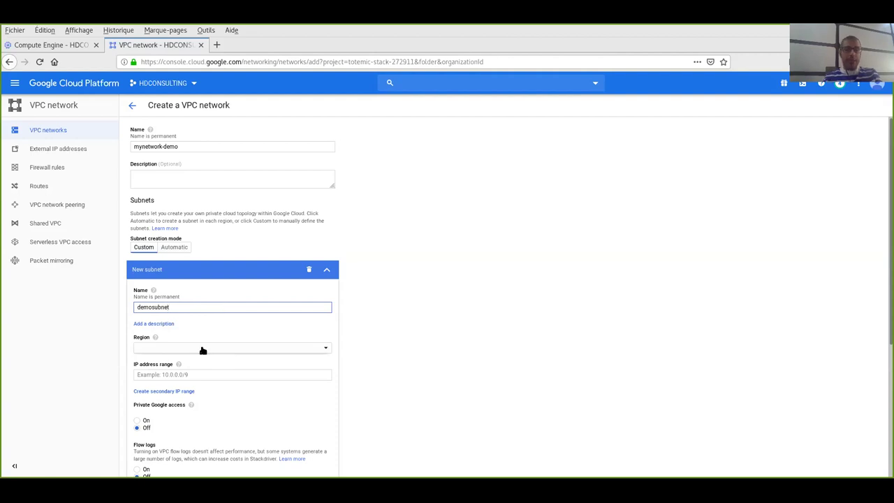
left_click(203, 349)
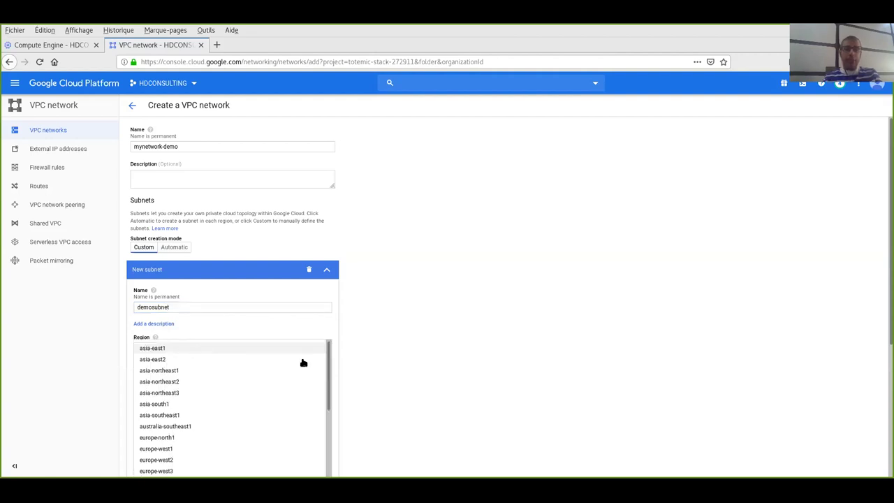
left_click_drag(327, 368, 328, 424)
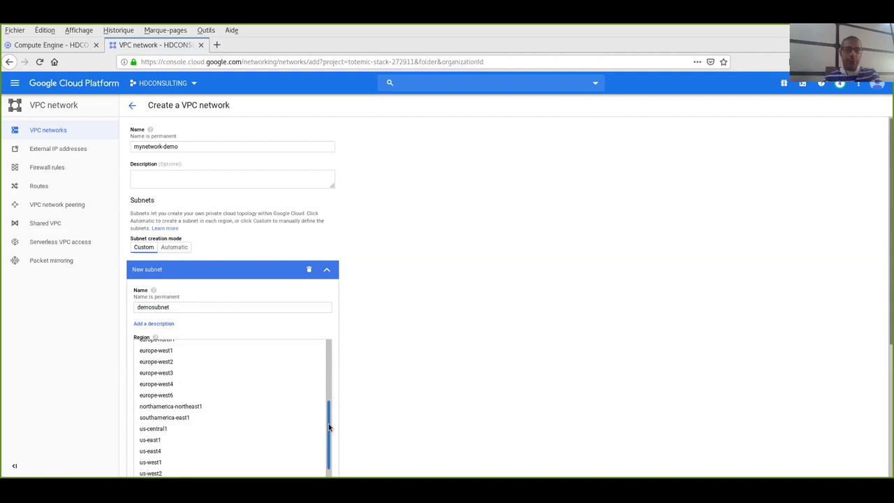
left_click(178, 378)
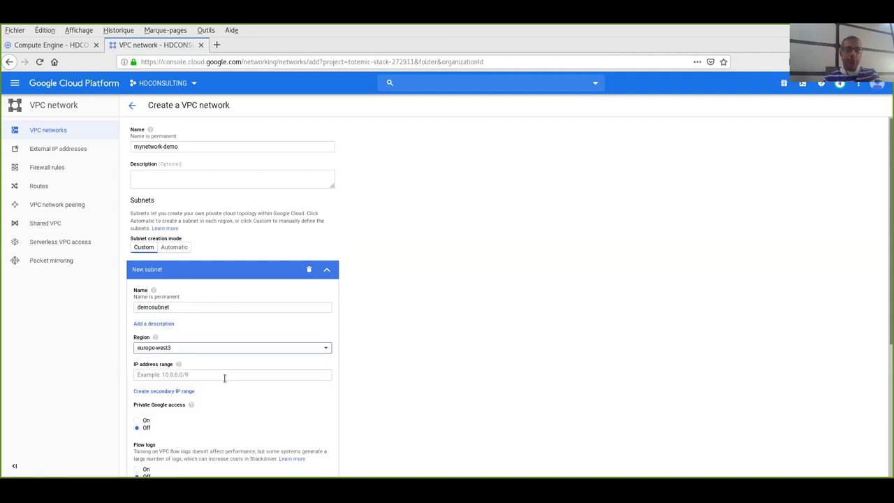
- Set the subnet's IP address range to 168.168.13.0/24 and confirm the use of a range outside the RFC 1918 address space
left_click(186, 374)
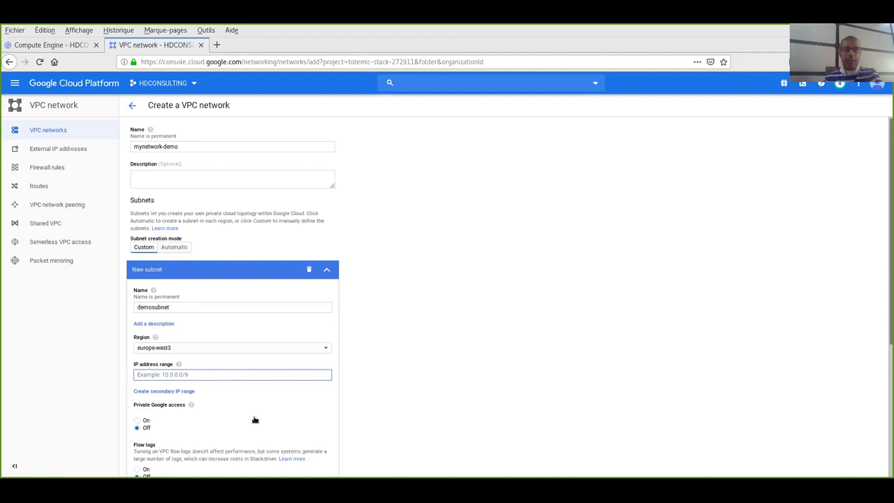
left_click_drag(885, 311, 884, 394)
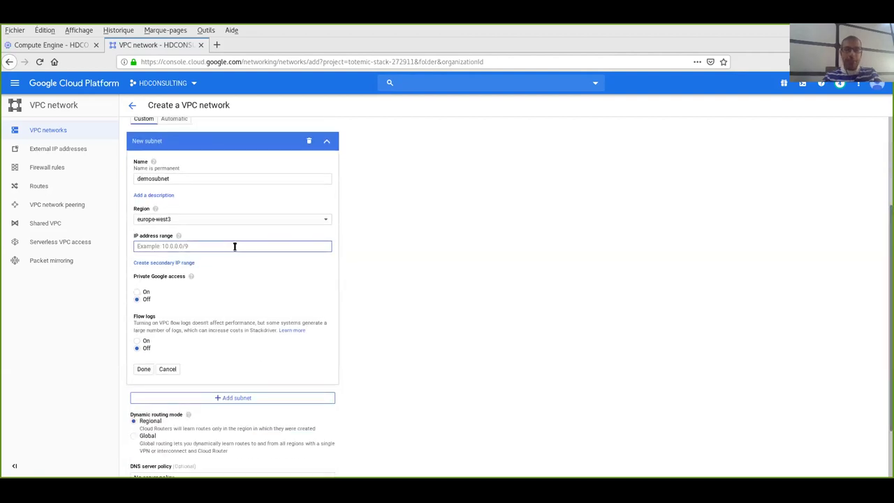
type("168")
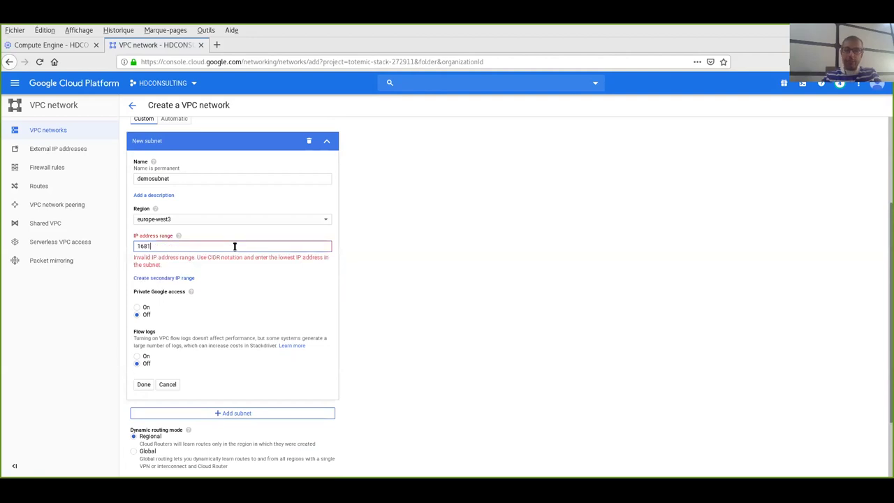
type(".168.13.1")
key("BackSpace")
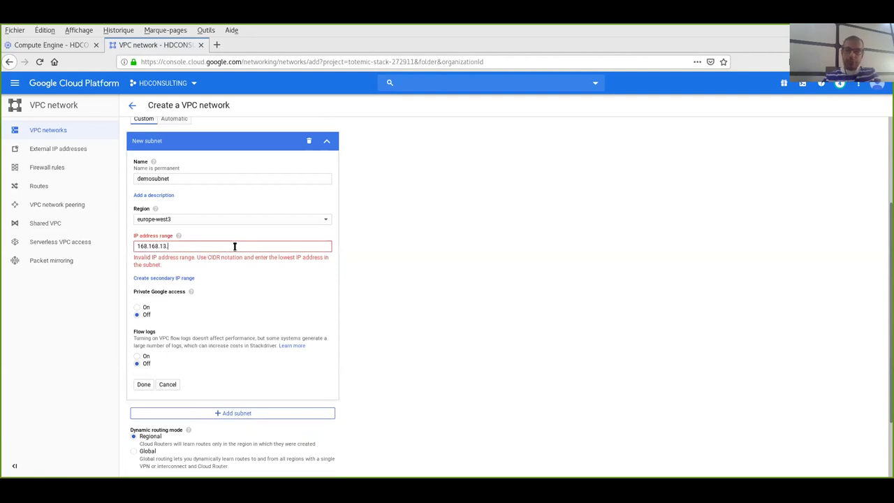
type("0/24")
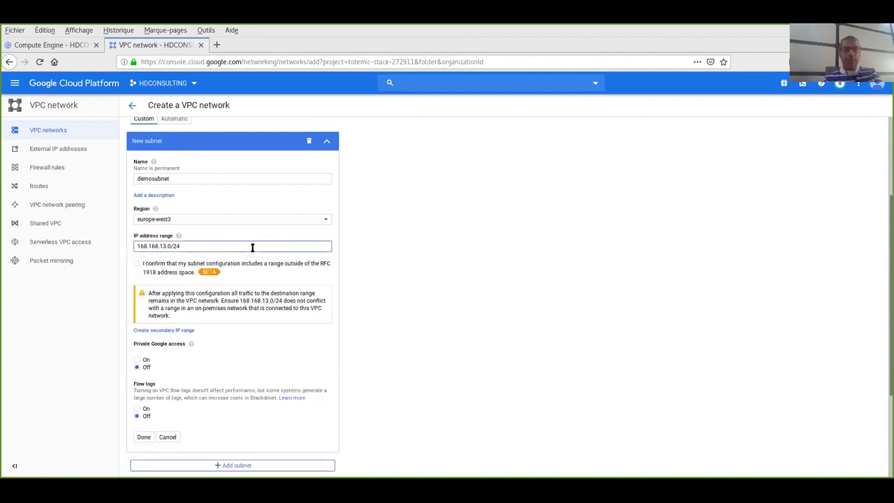
left_click(137, 266)
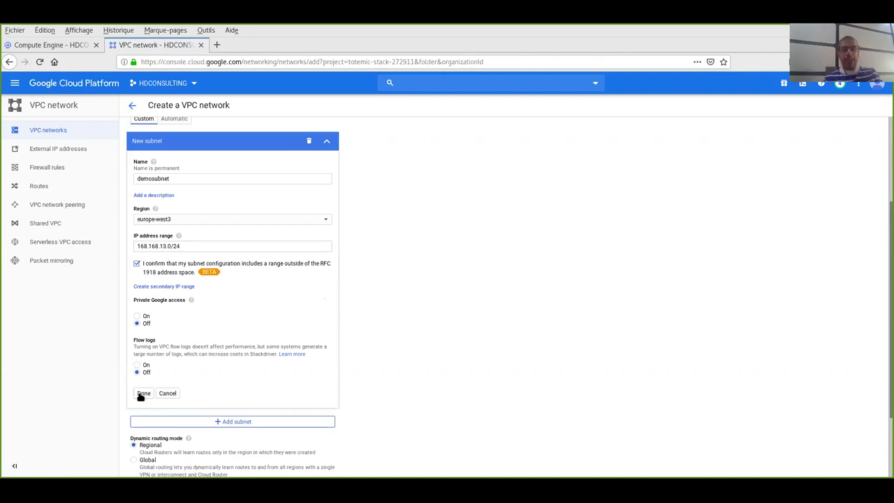
- Finish the demosubnet definition and create the mynetwork-demo VPC network
scroll(342, 455, "down", 1)
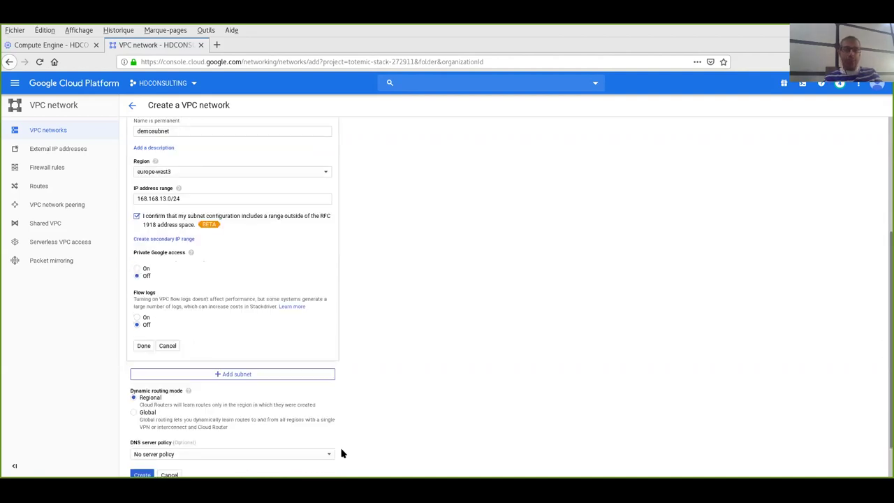
left_click(144, 347)
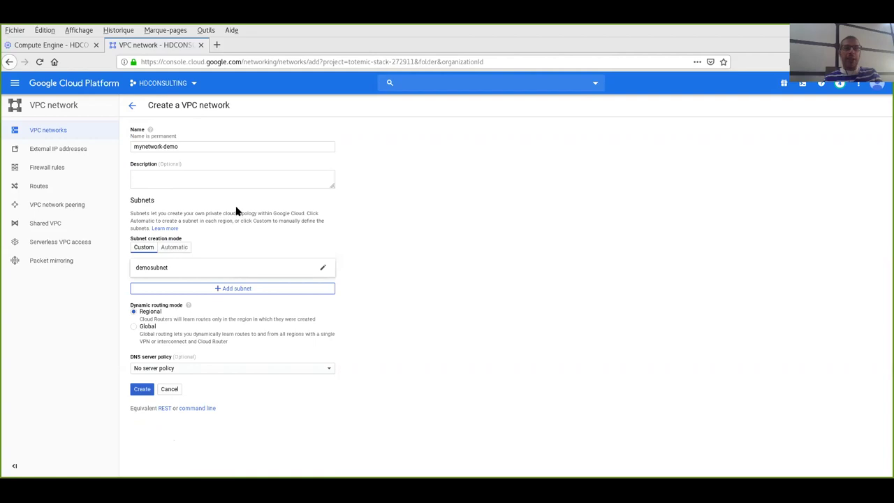
left_click(143, 389)
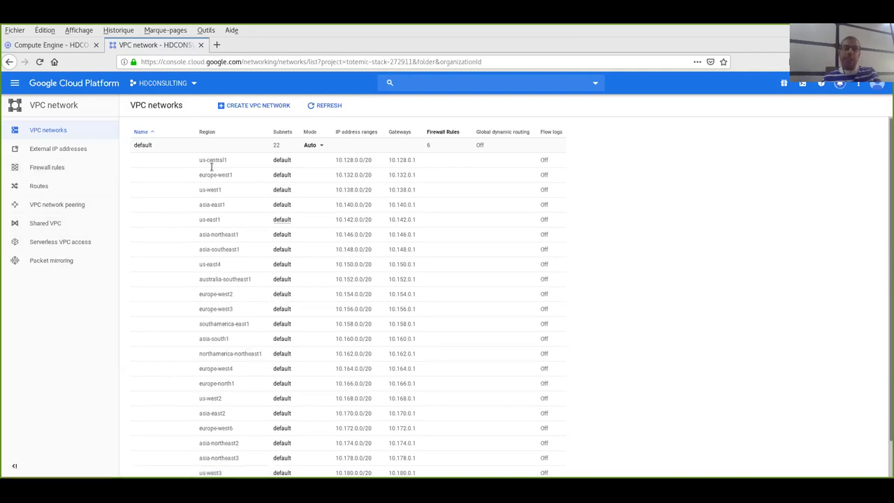
- Discard the open VM instance draft in Compute Engine and start creating a new instance
left_click(43, 45)
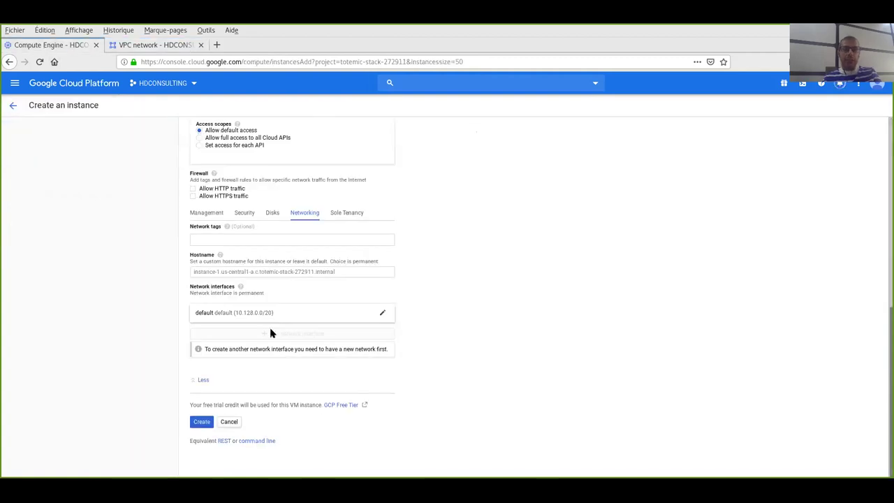
left_click(274, 214)
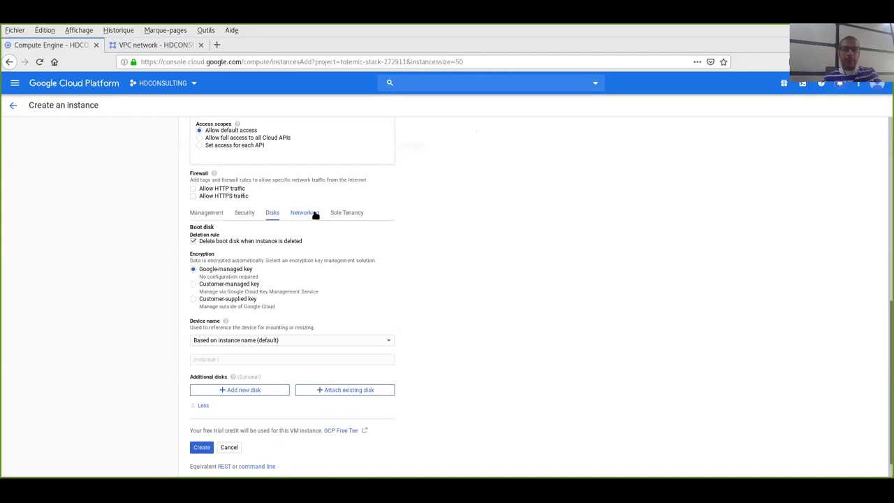
left_click(314, 213)
left_click(229, 421)
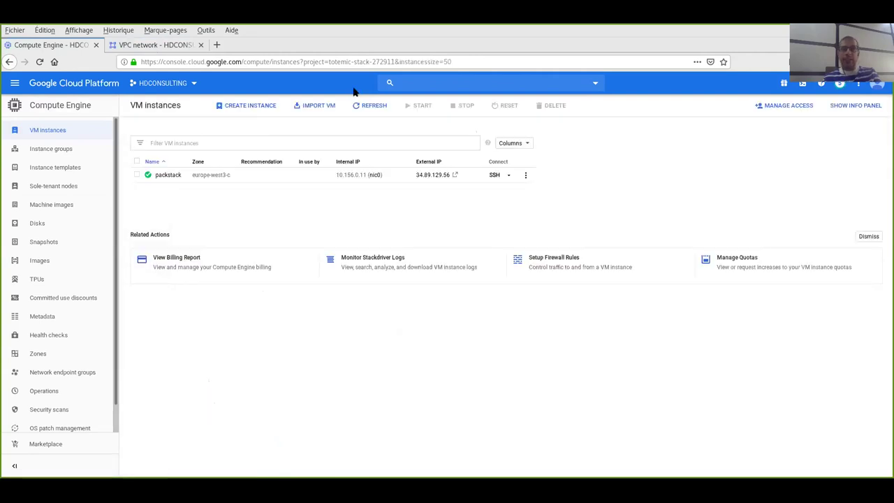
double_click(247, 106)
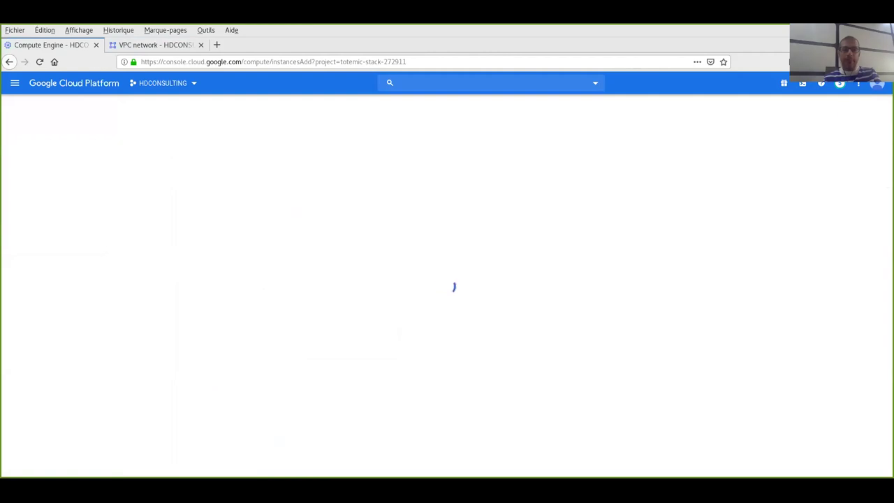
- Check the Packstack installation progress in the terminal and examine the network interface options of the new instance in the browser
key("alt+Tab")
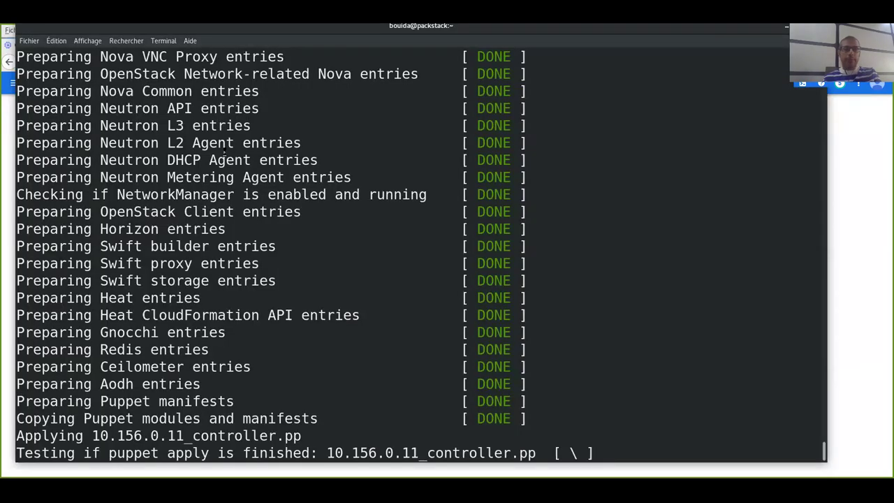
left_click(884, 230)
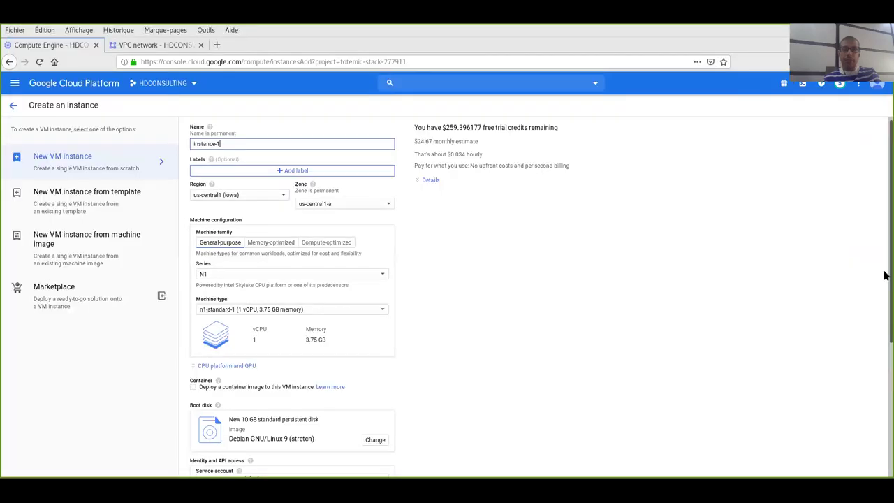
scroll(228, 380, "down", 3)
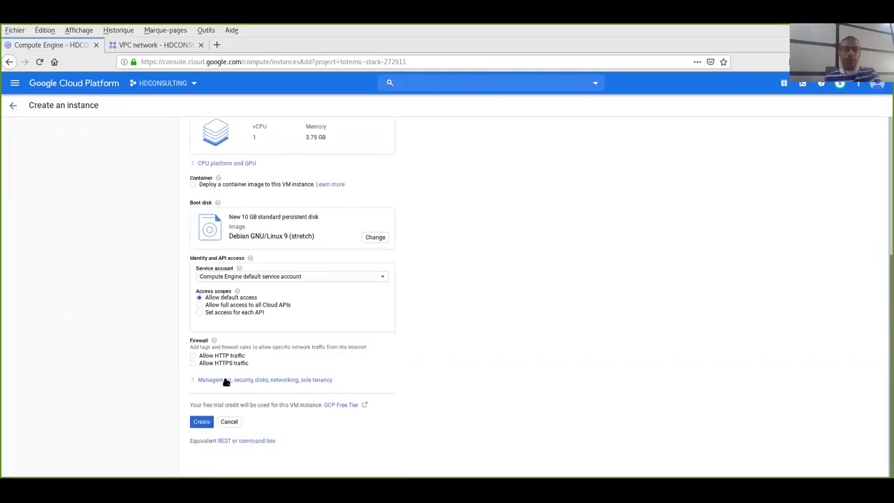
left_click(274, 381)
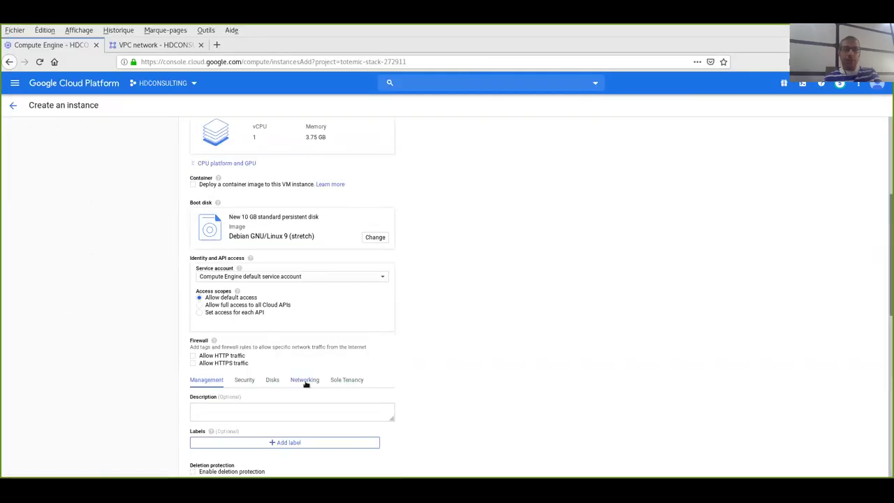
left_click(306, 381)
left_click_drag(884, 278, 884, 370)
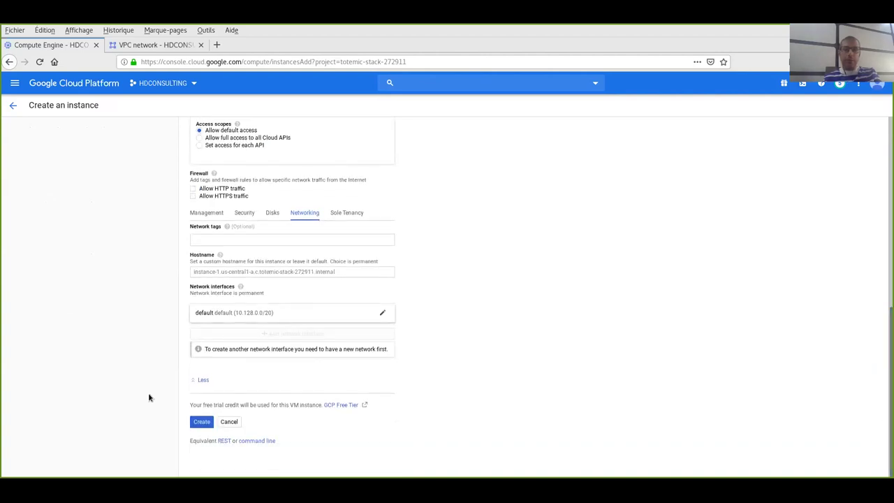
left_click(201, 380)
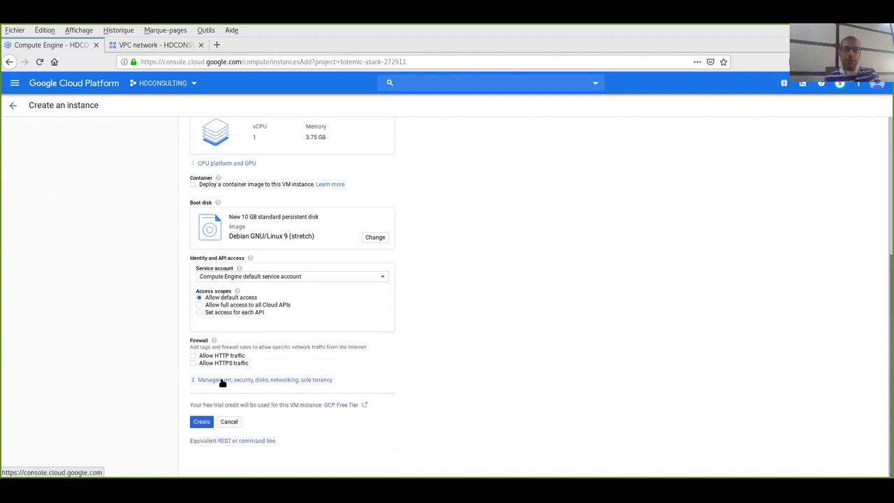
left_click(340, 381)
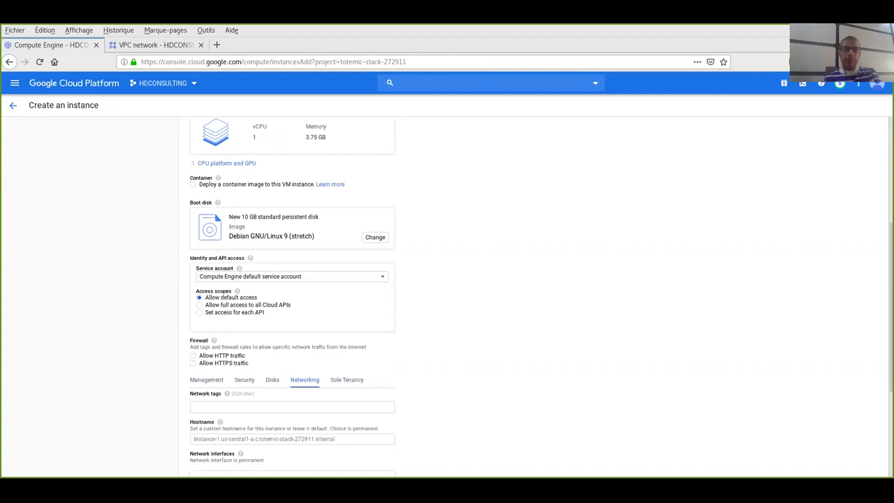
- Consult the VPC networks guide and start creating a VPC firewall rule named demonetwork
key("alt+Tab")
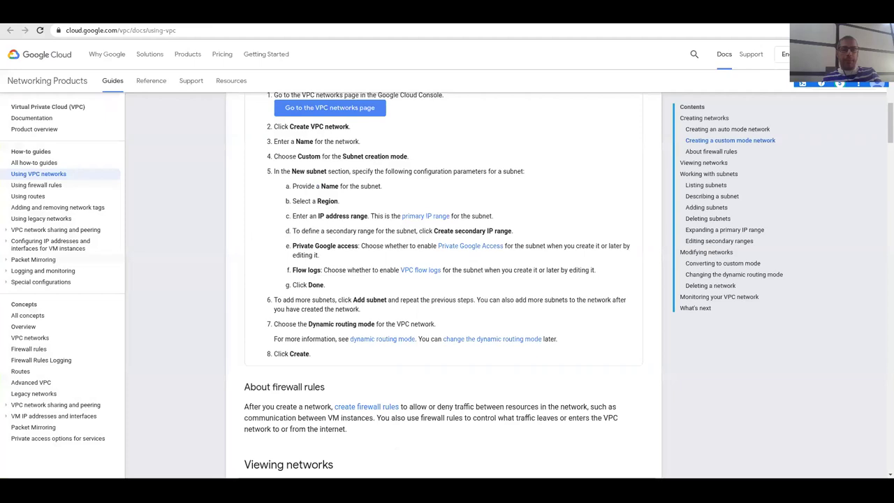
key("alt+Tab")
left_click(155, 46)
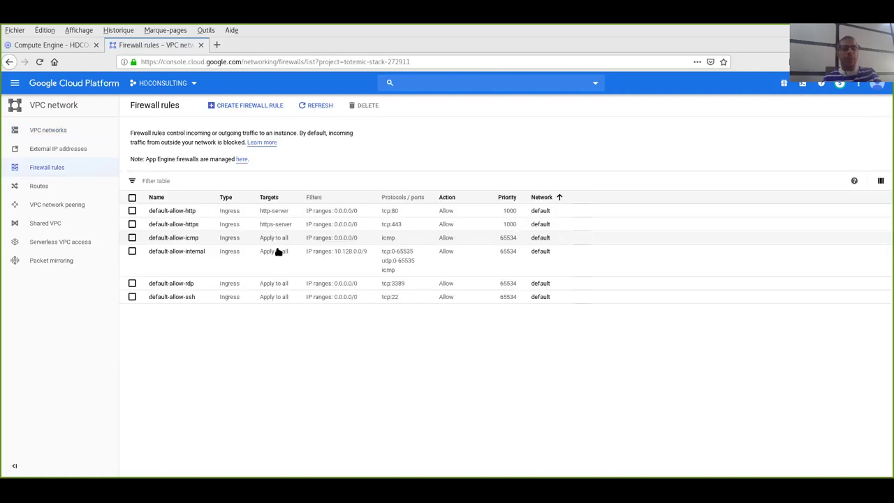
left_click(226, 109)
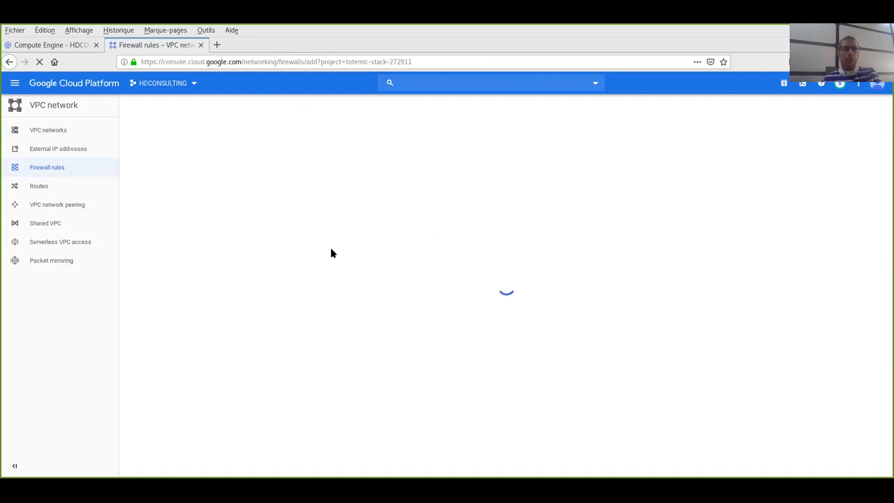
left_click(177, 165)
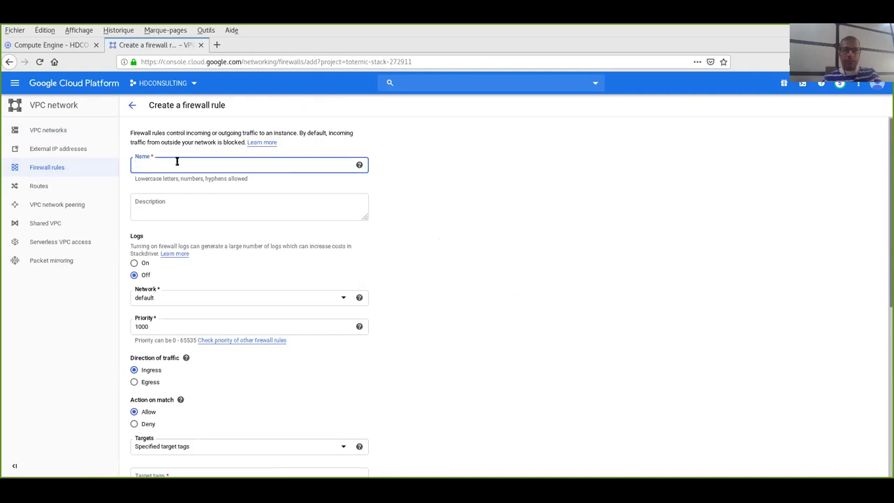
type("demonetwork")
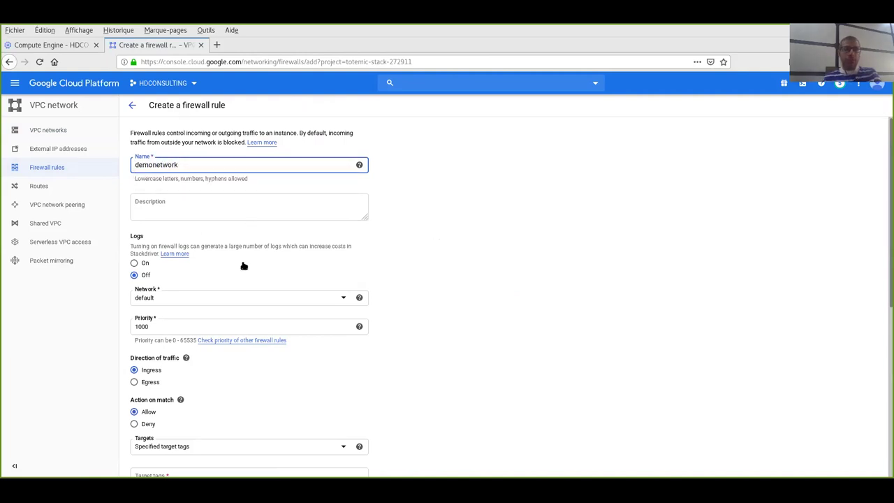
- Assign the firewall rule to the mynetwork-demo network and target all instances in the network
left_click(215, 299)
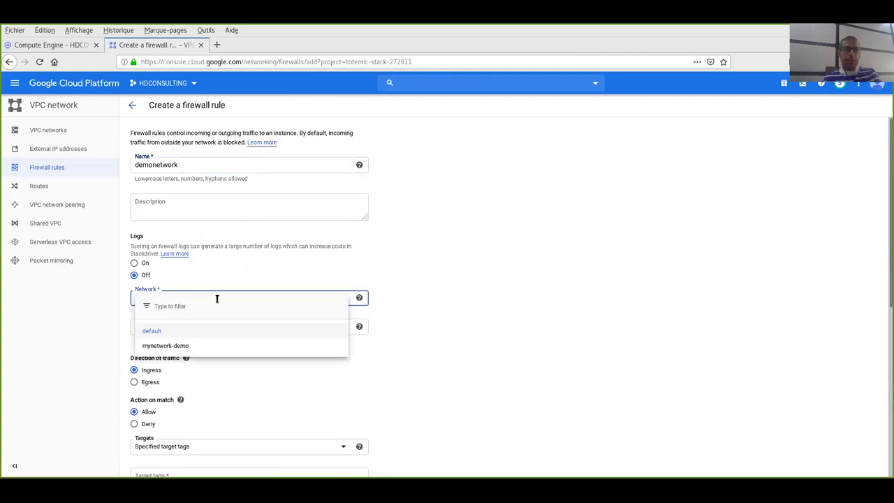
left_click(271, 347)
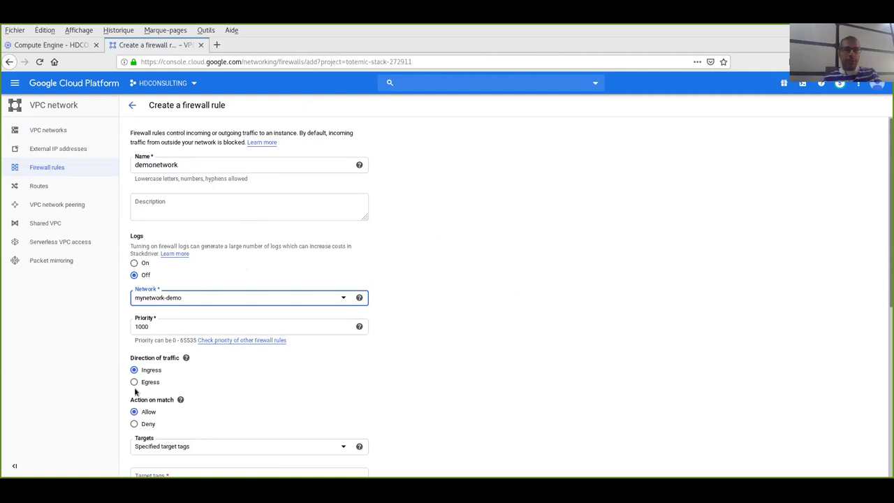
left_click_drag(884, 284, 884, 372)
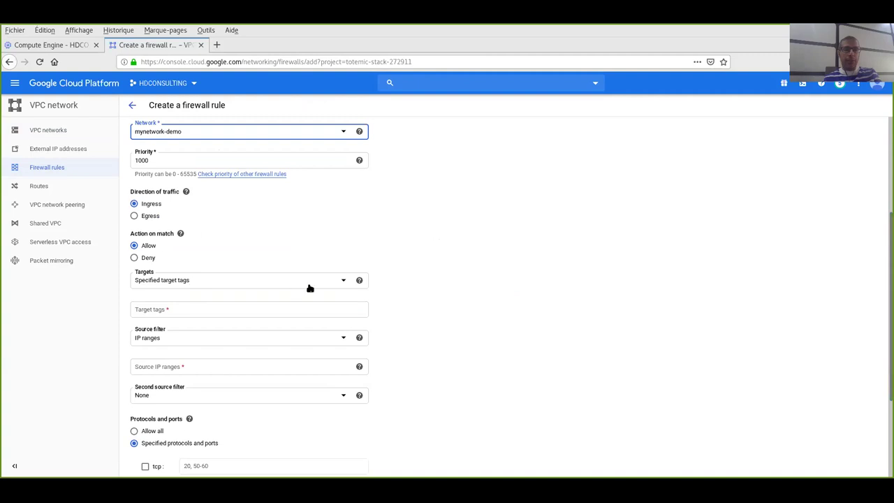
left_click(345, 283)
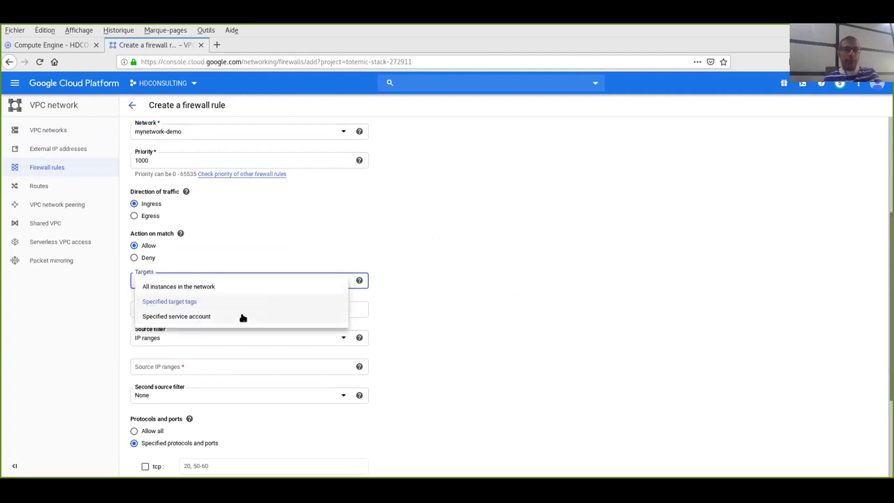
left_click(183, 287)
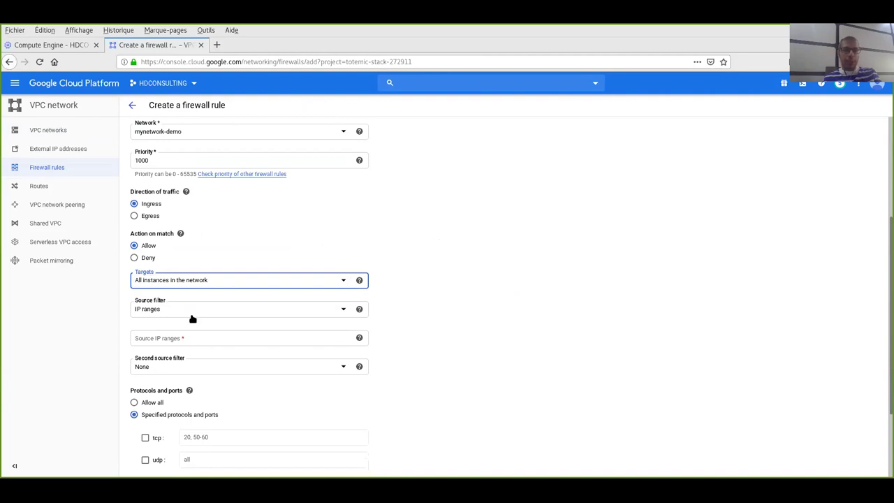
- Keep IP ranges as the rule's source filter and allow all protocols and ports
left_click(342, 311)
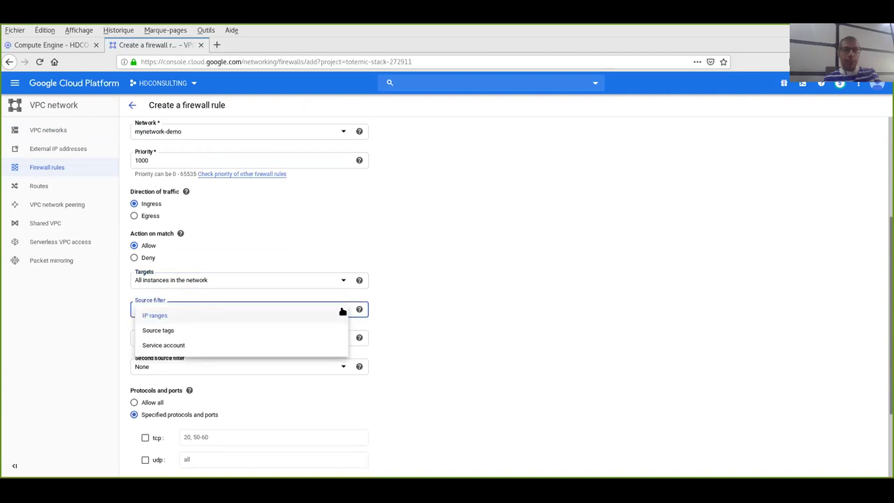
left_click(342, 311)
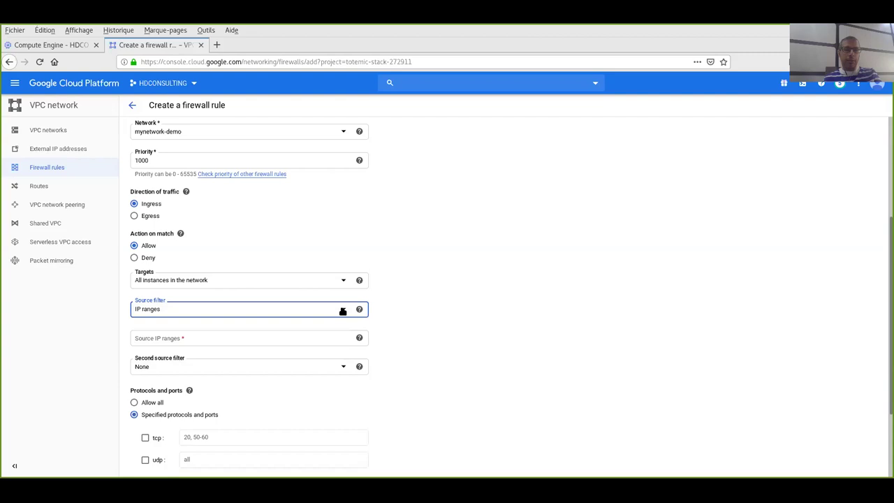
left_click(342, 311)
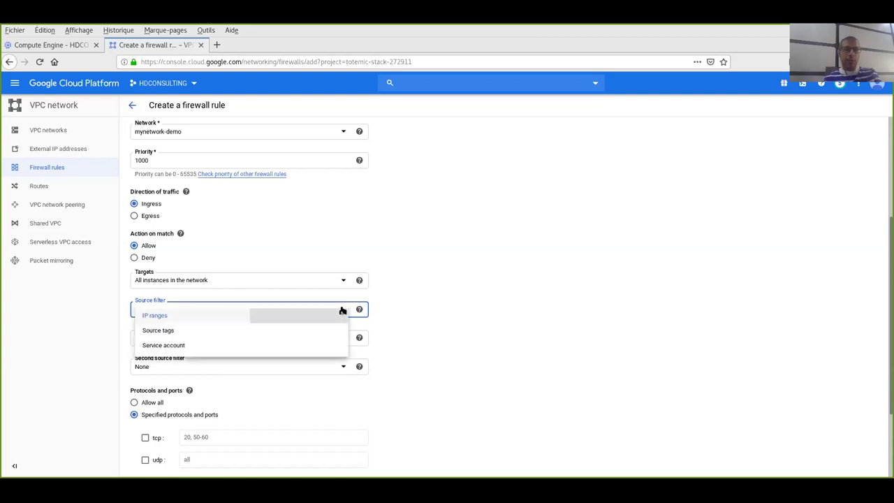
left_click(342, 311)
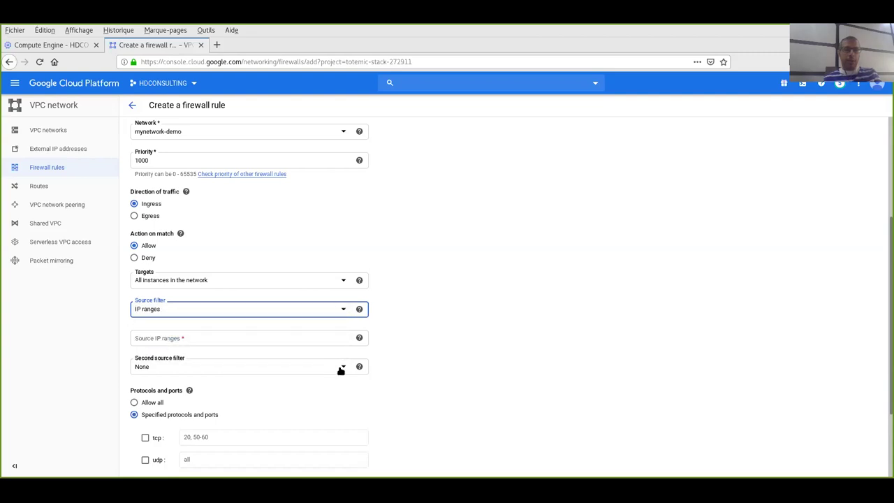
left_click(134, 403)
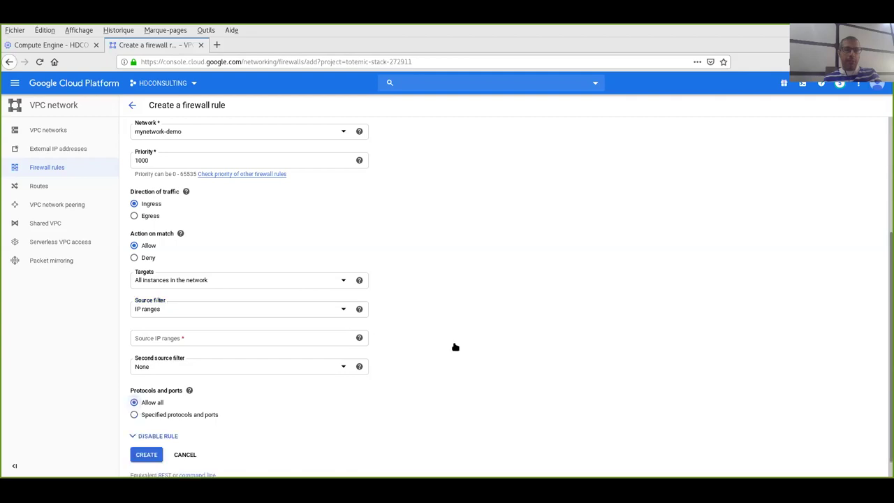
- Set the firewall rule's source IP range to 192.168.13.0/24 and create the rule
left_click(140, 455)
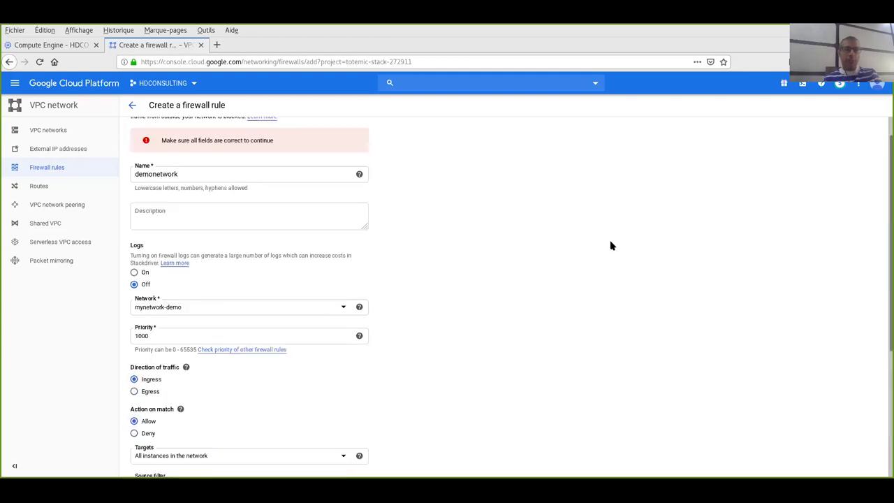
left_click_drag(885, 263, 886, 410)
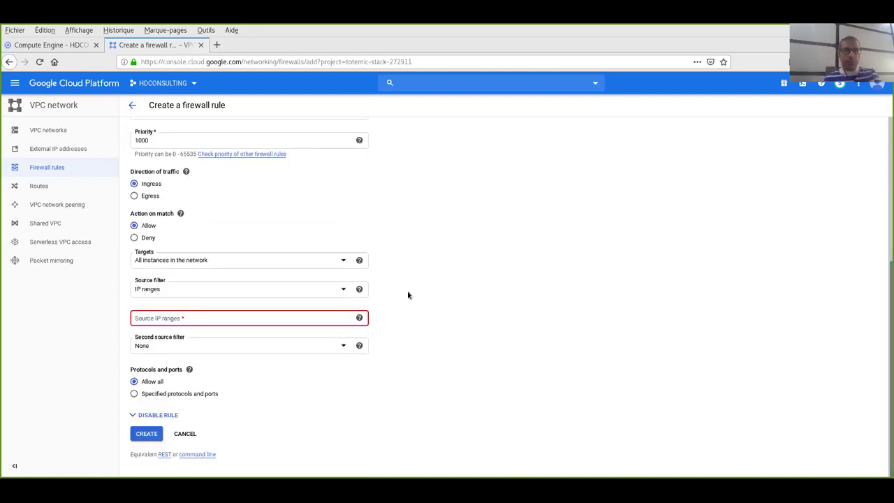
left_click(281, 316)
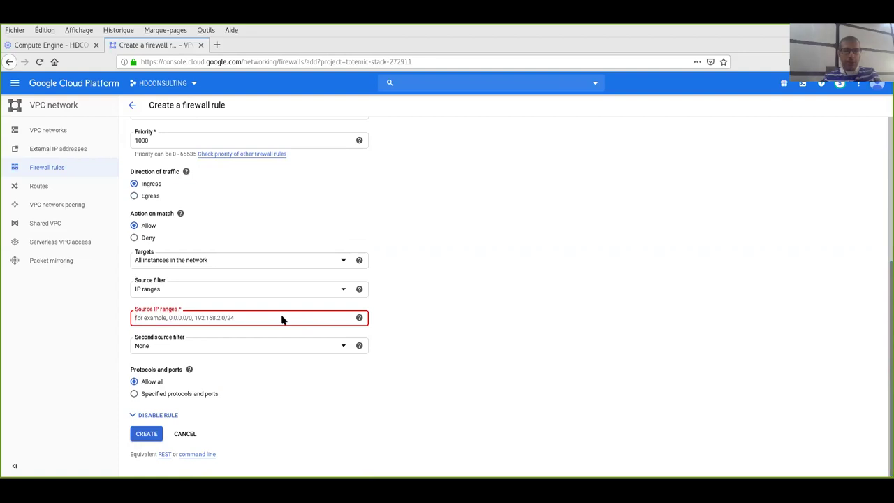
type("192.")
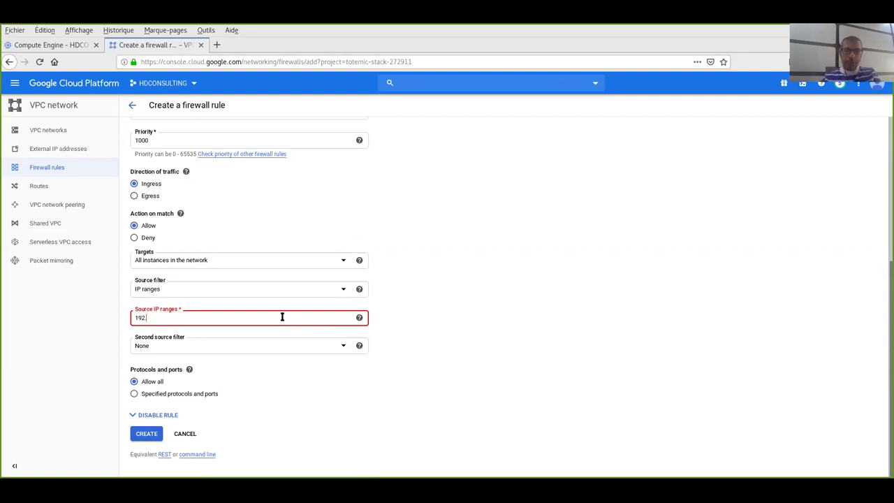
type("168.13.0/24")
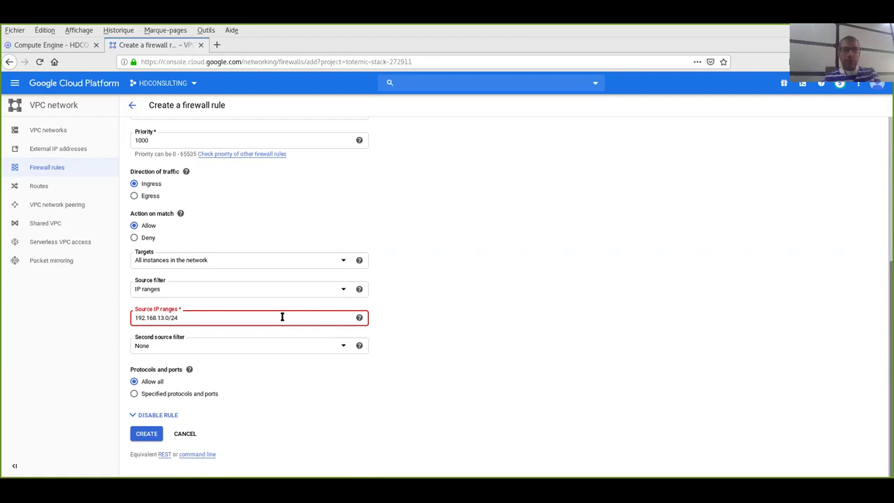
left_click(147, 433)
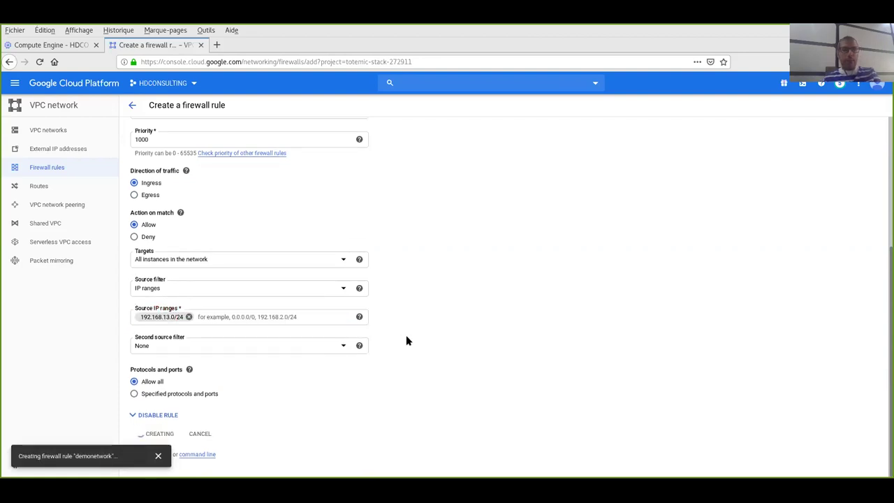
- Leave the open instance draft, check the Packstack installation in the terminal, and start a fresh VM instance from the Compute Engine instance list
left_click(23, 45)
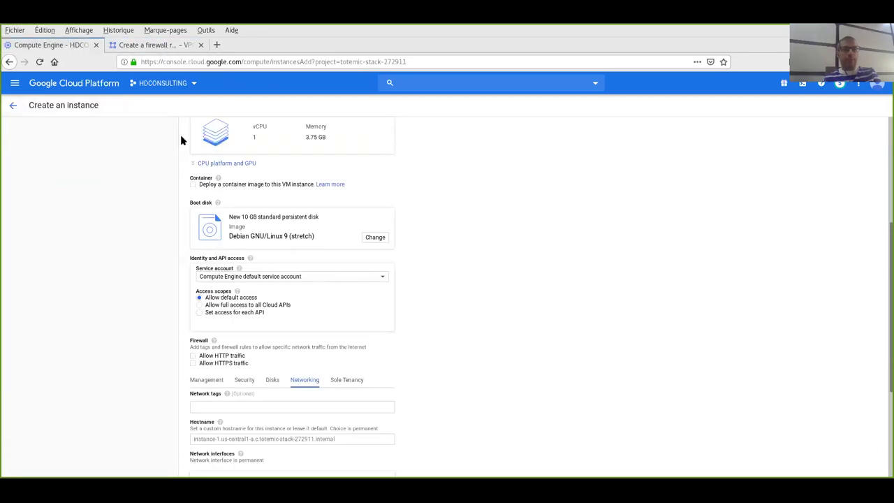
left_click(14, 106)
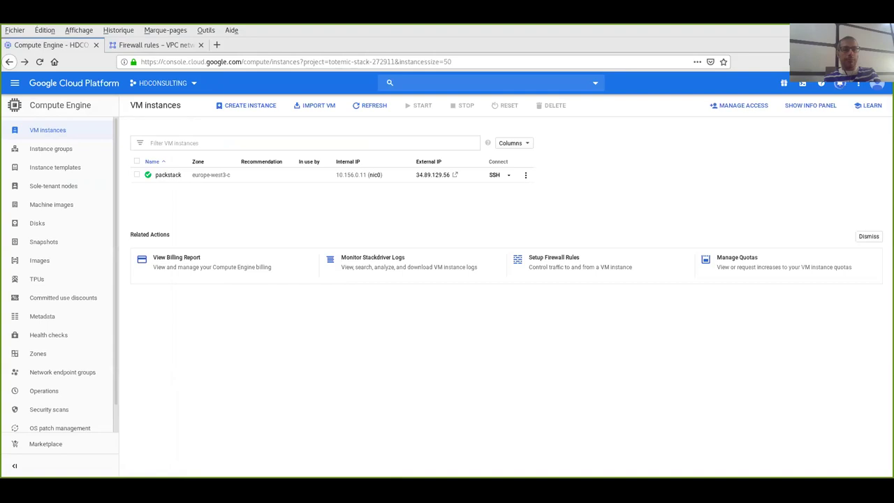
key("alt+Tab")
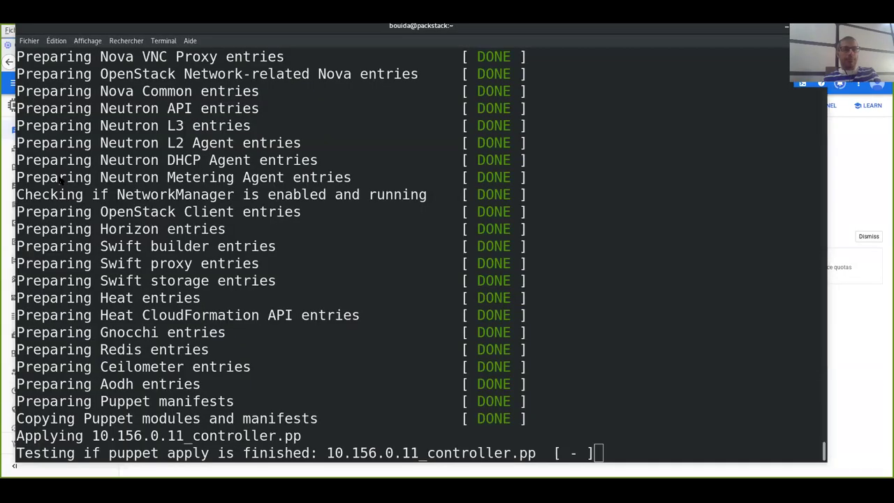
key("alt+Tab")
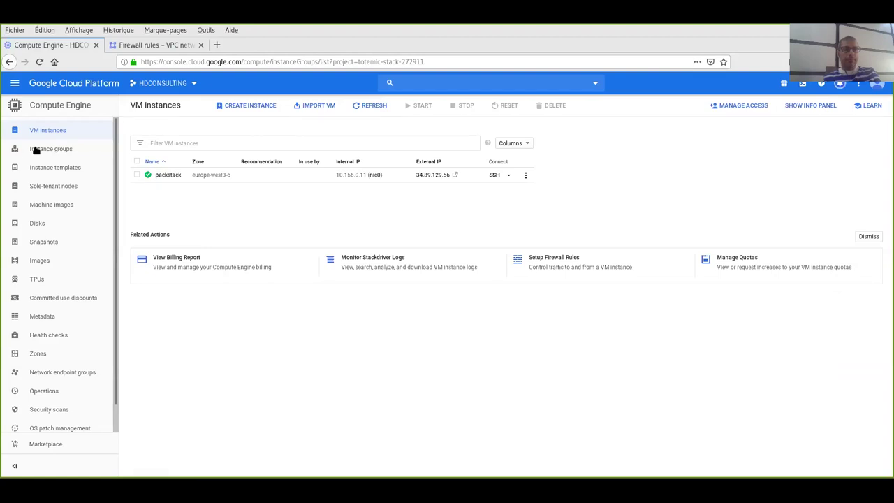
left_click(41, 150)
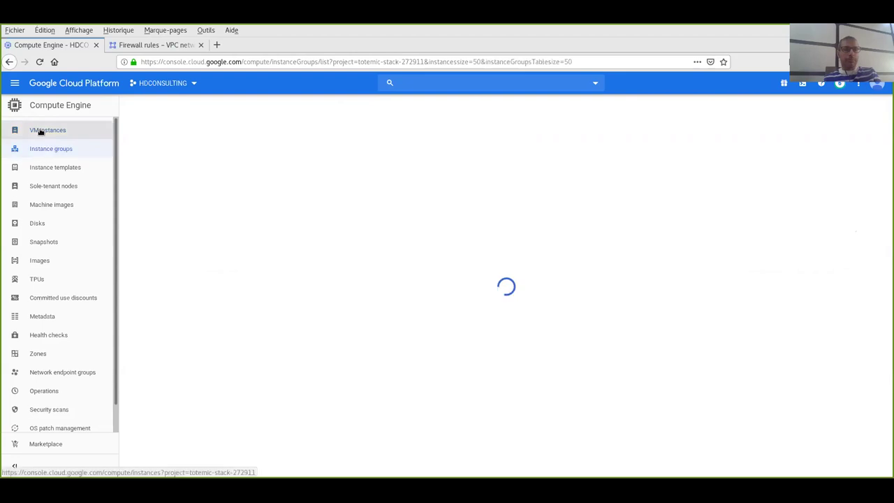
left_click(41, 131)
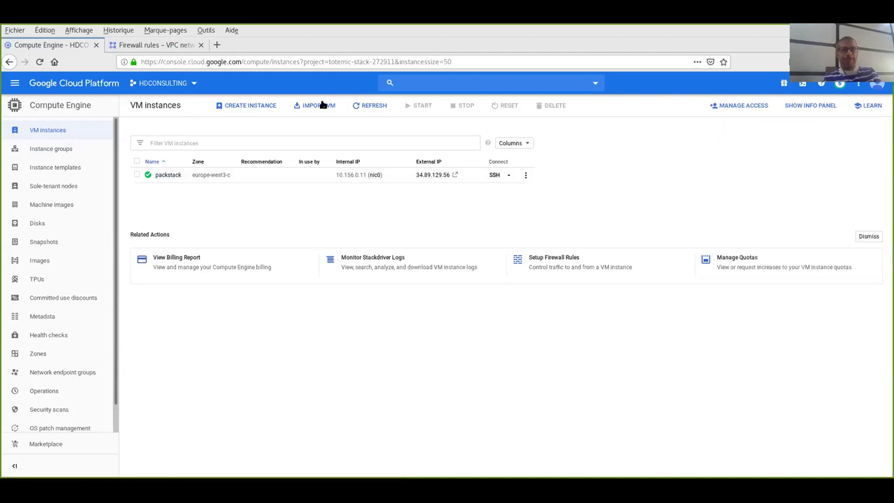
left_click(250, 106)
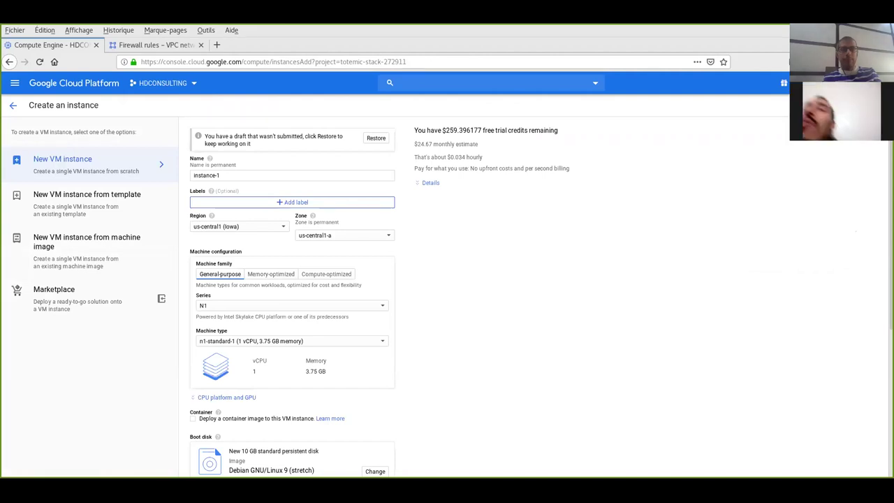
- Check the Packstack installation progress in the terminal and return to the instance creation form in the browser
key("alt+Tab")
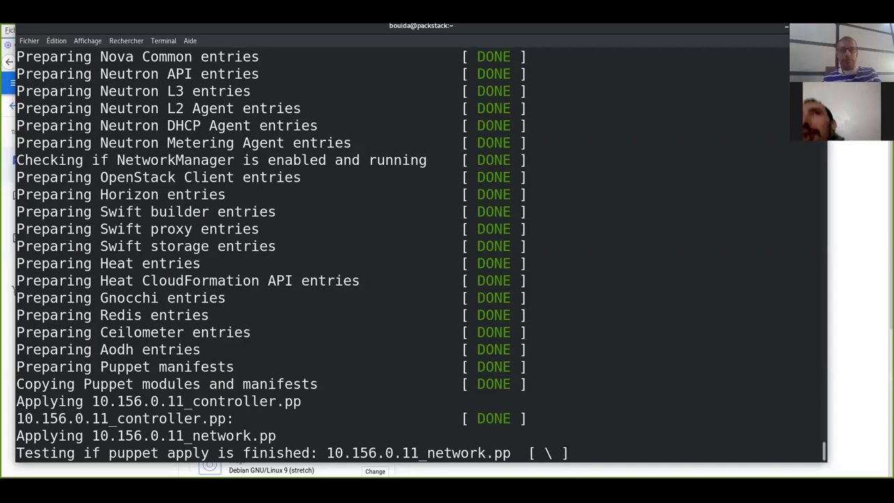
key("alt+Tab")
key("alt+Tab")
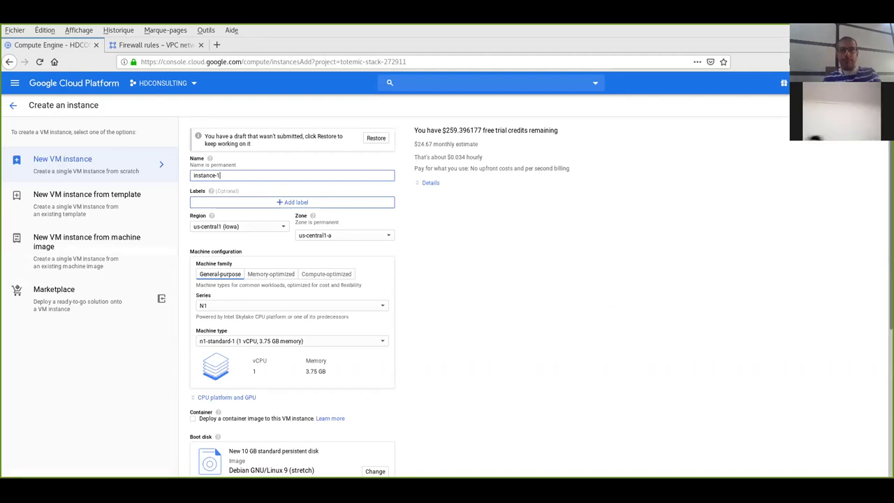
left_click(726, 317)
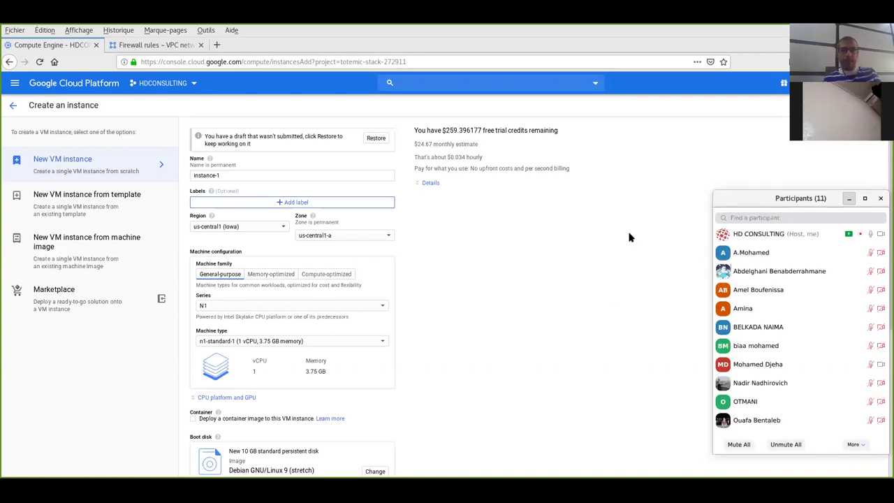
- Add a second network interface on mynetwork-demo in the new instance's networking settings
scroll(886, 321, "down", 2)
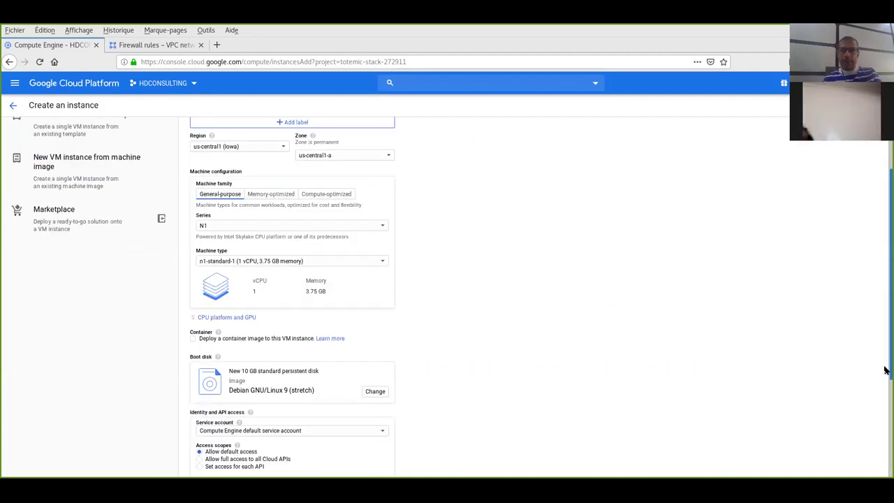
scroll(235, 351, "down", 3)
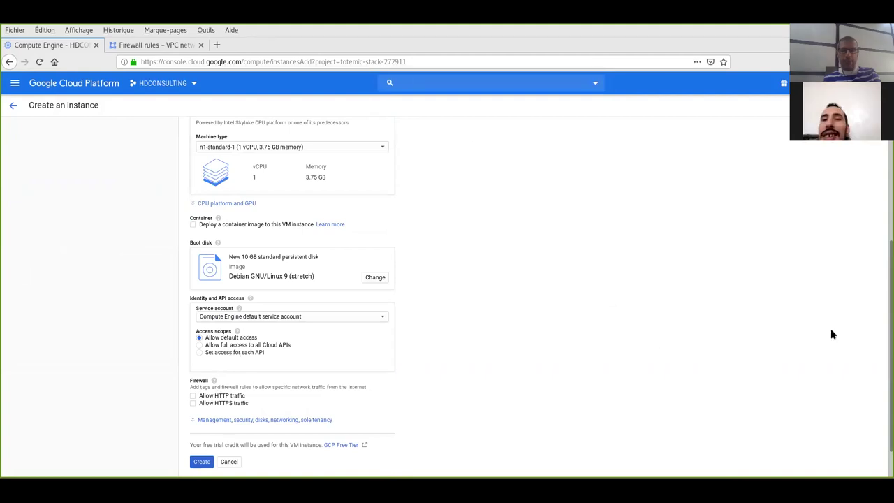
scroll(885, 338, "down", 1)
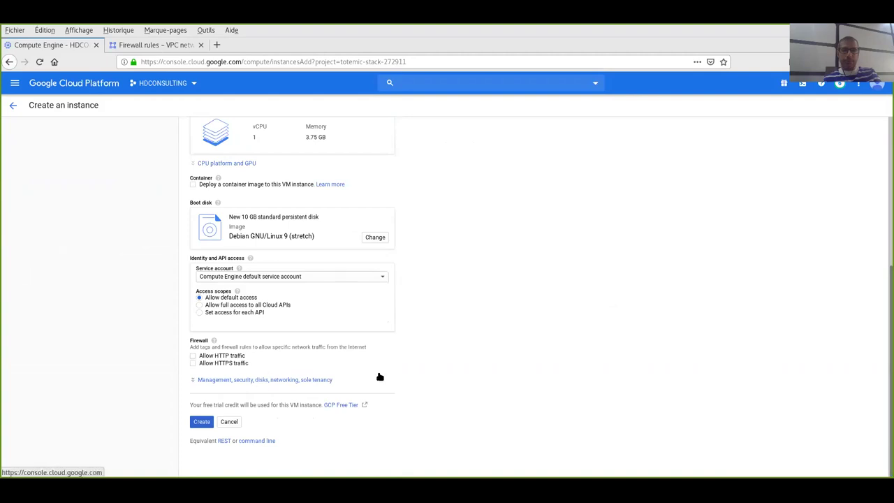
left_click(285, 382)
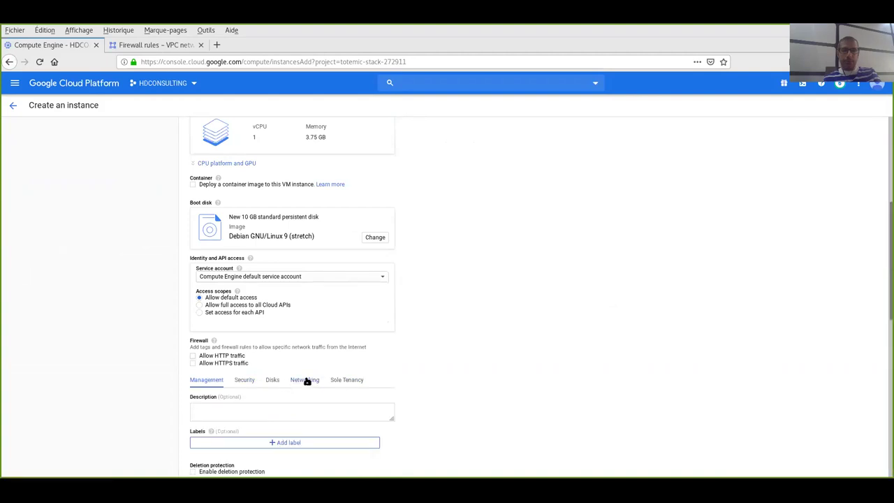
left_click(305, 381)
left_click_drag(885, 314, 884, 410)
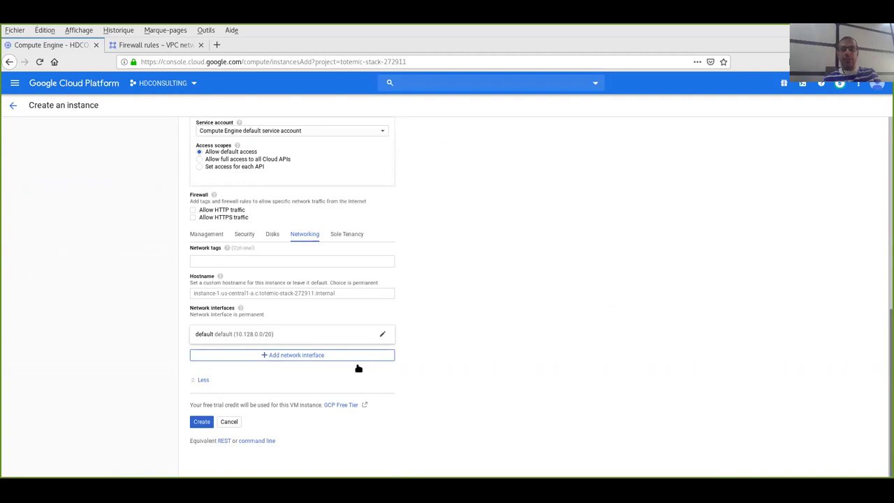
left_click(291, 355)
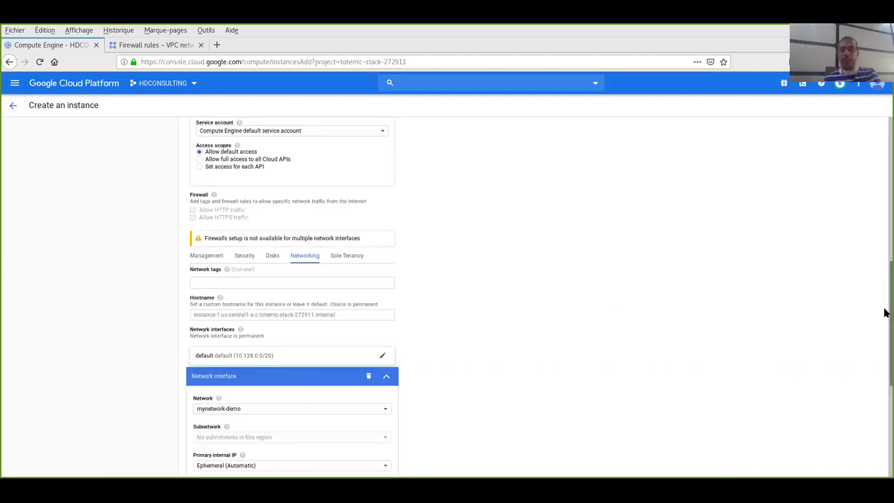
scroll(395, 263, "down", 3)
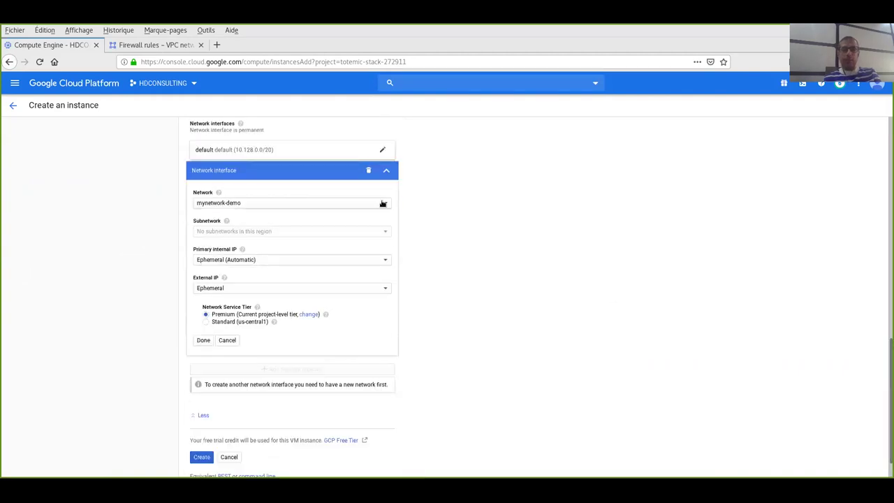
- Examine the network, primary internal IP and external IP options of the new network interface
left_click(383, 203)
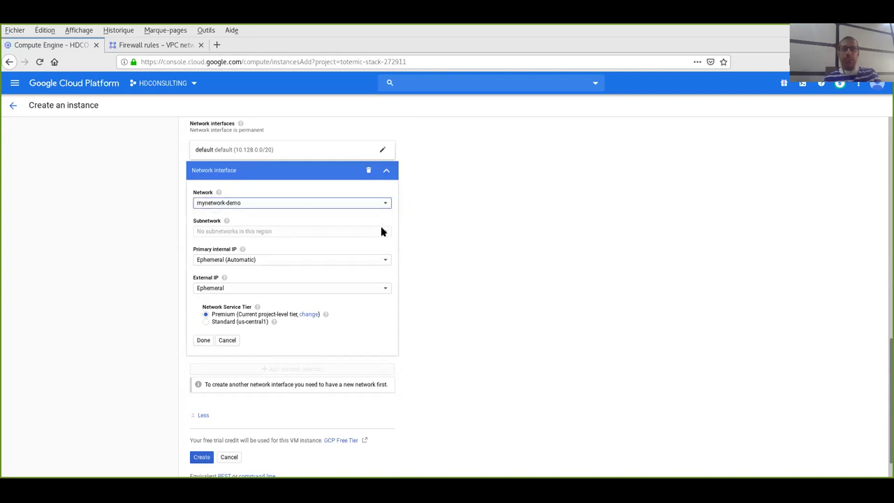
left_click(385, 258)
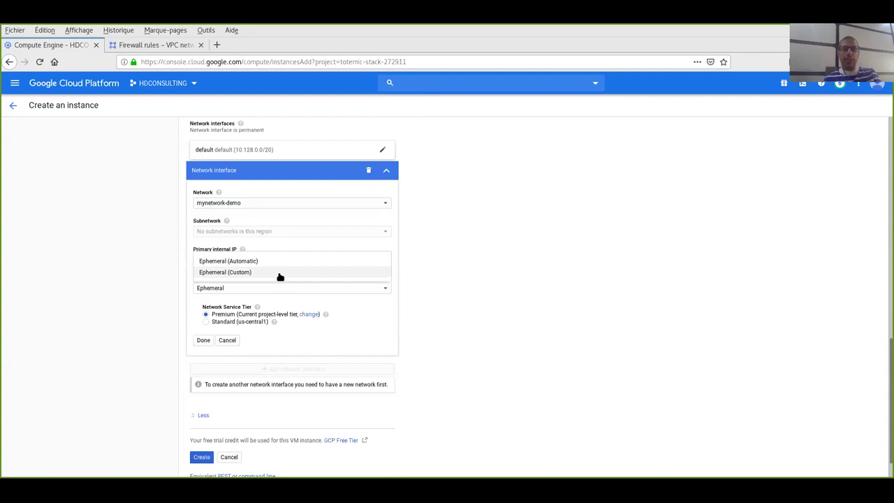
left_click(419, 246)
left_click(384, 285)
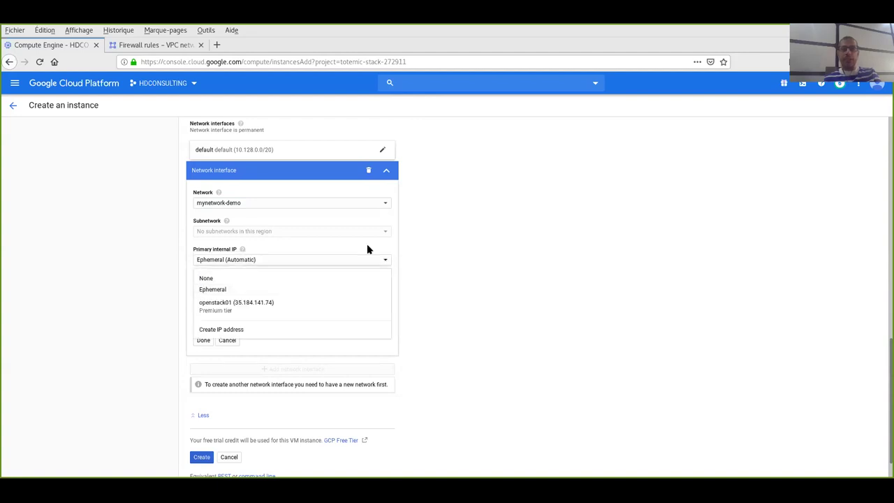
left_click(367, 244)
- Try Ephemeral (Custom) as the interface's primary internal IP, switch back to Ephemeral (Automatic), and finish the interface
left_click(387, 262)
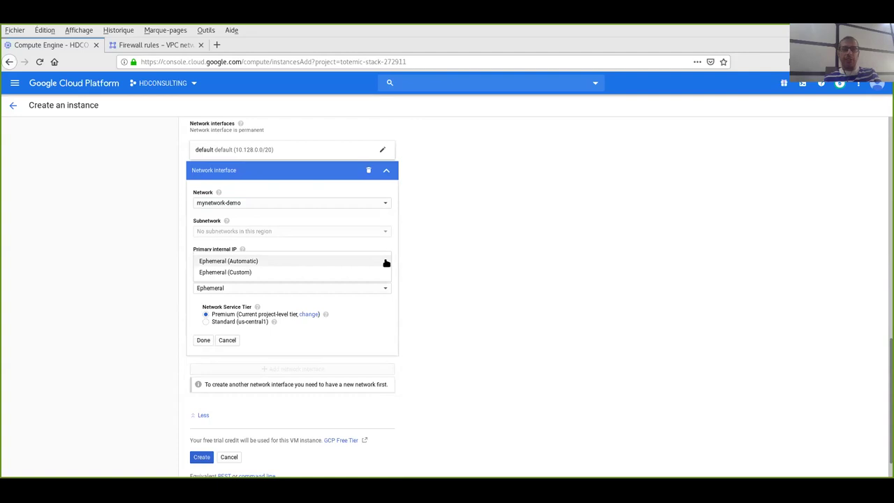
left_click(315, 276)
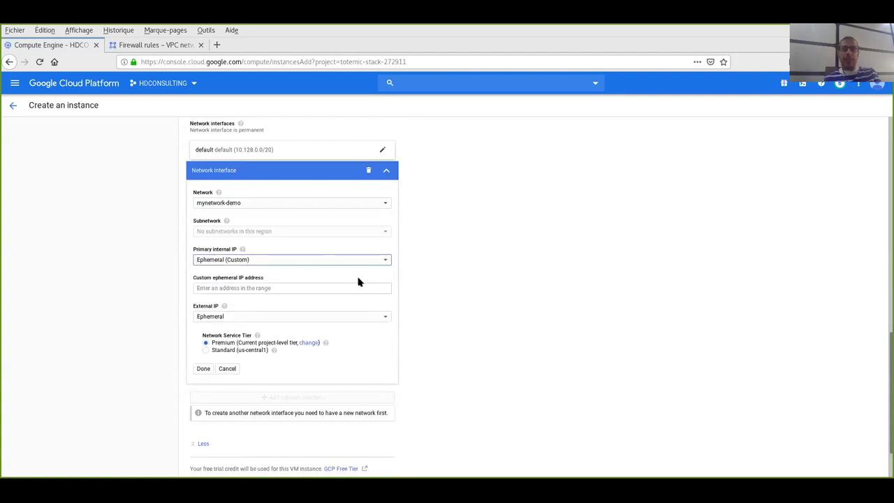
left_click(388, 261)
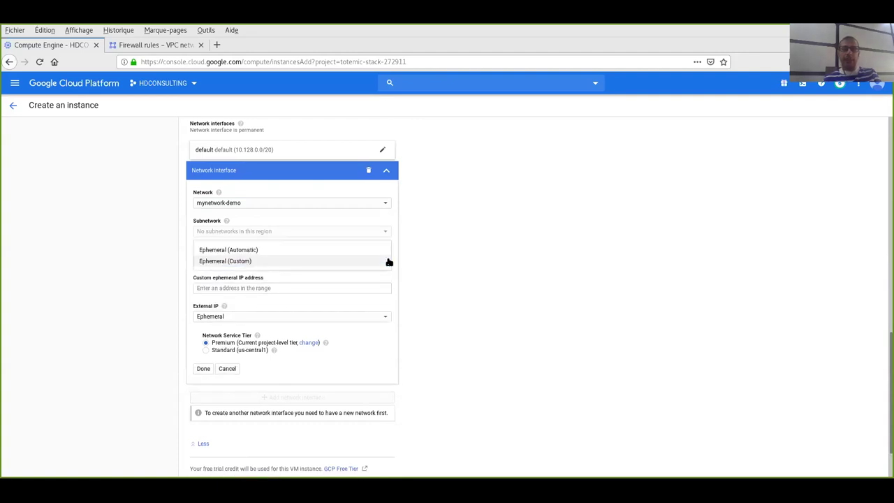
left_click(336, 250)
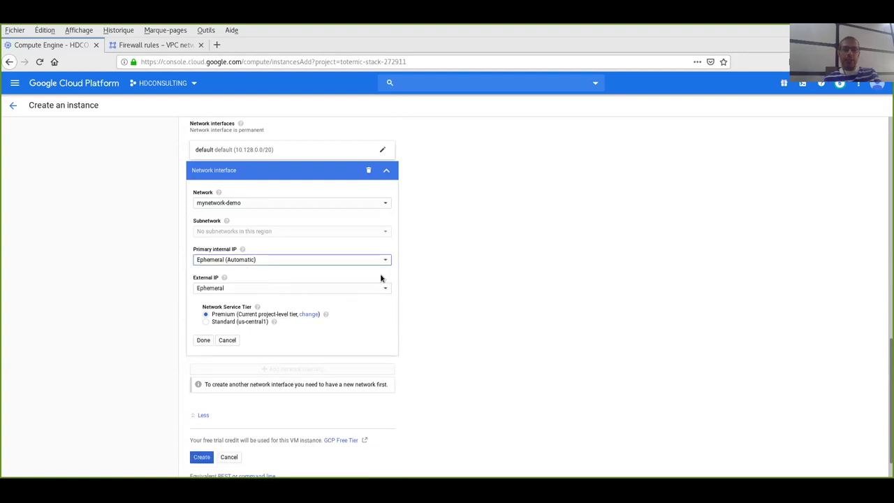
left_click(202, 340)
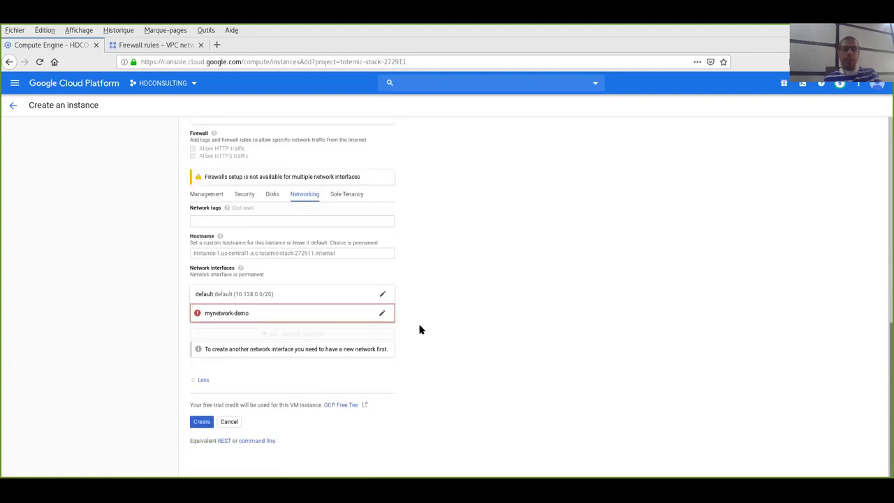
- Reopen the mynetwork-demo interface for editing and examine its subnetwork and primary internal IP settings
left_click(382, 313)
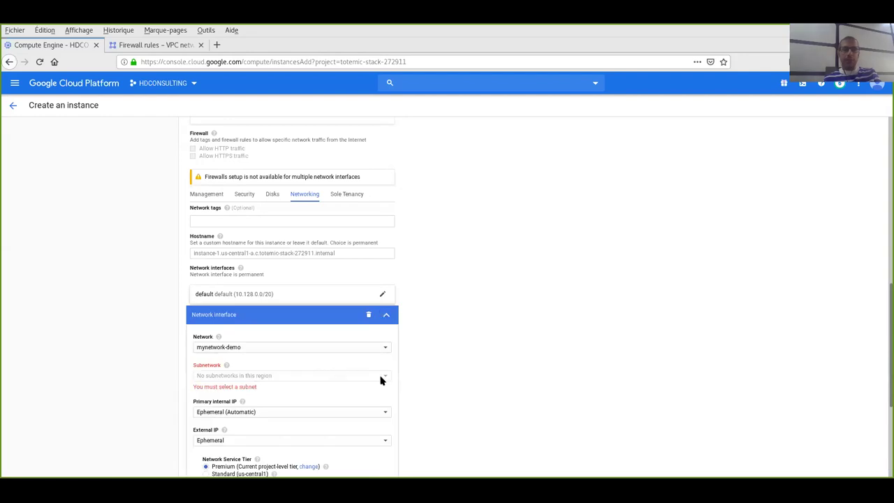
left_click(383, 412)
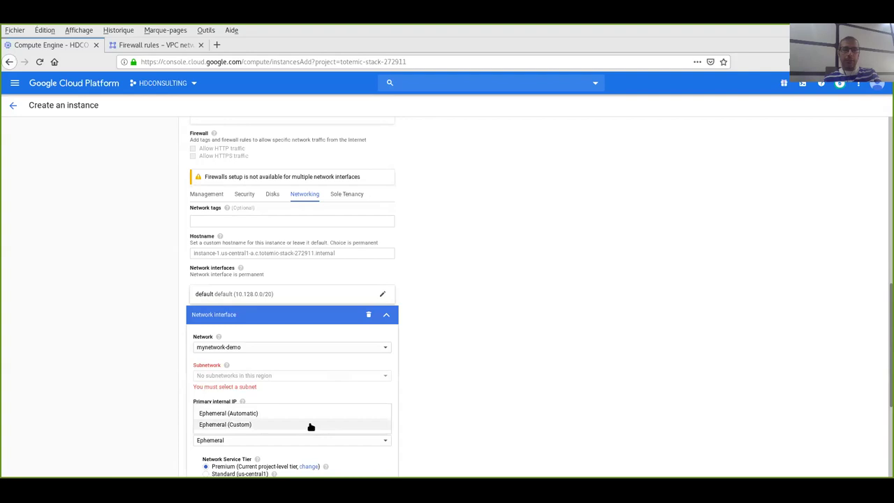
left_click(321, 376)
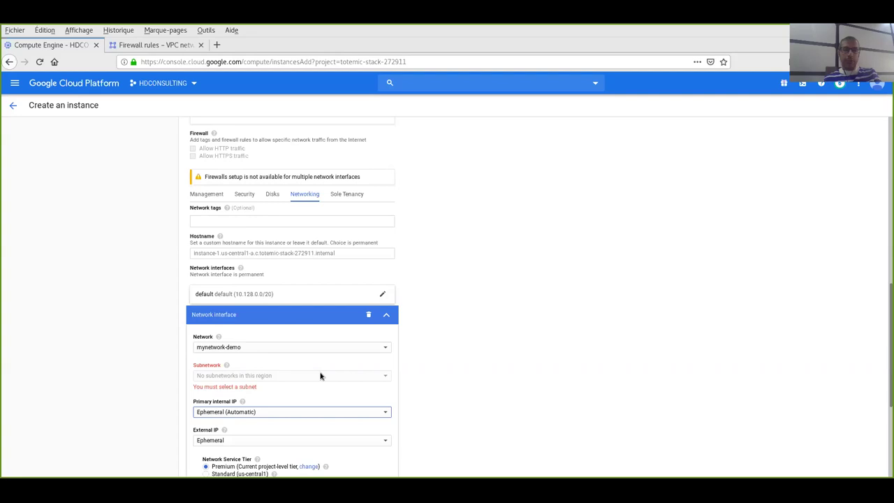
left_click(312, 409)
left_click(306, 416)
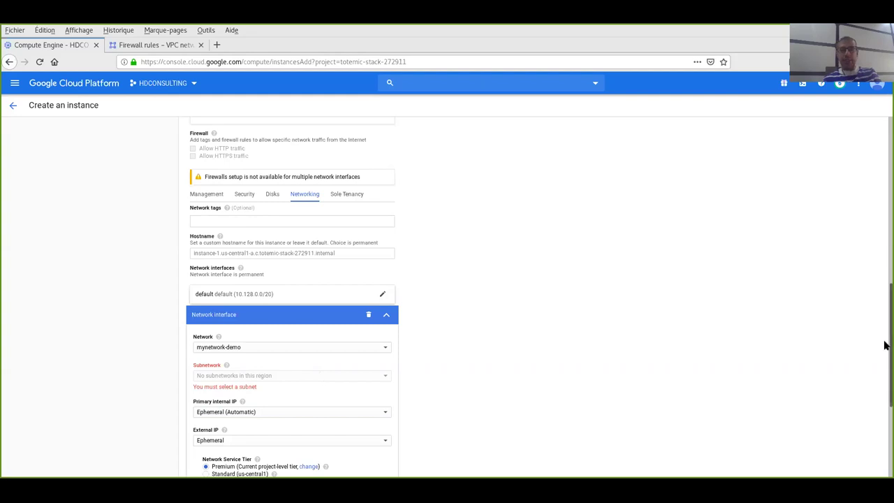
- Discard the open interface edit and remove the mynetwork-demo network interface from the new instance, keeping only the default one
left_click_drag(885, 331, 886, 398)
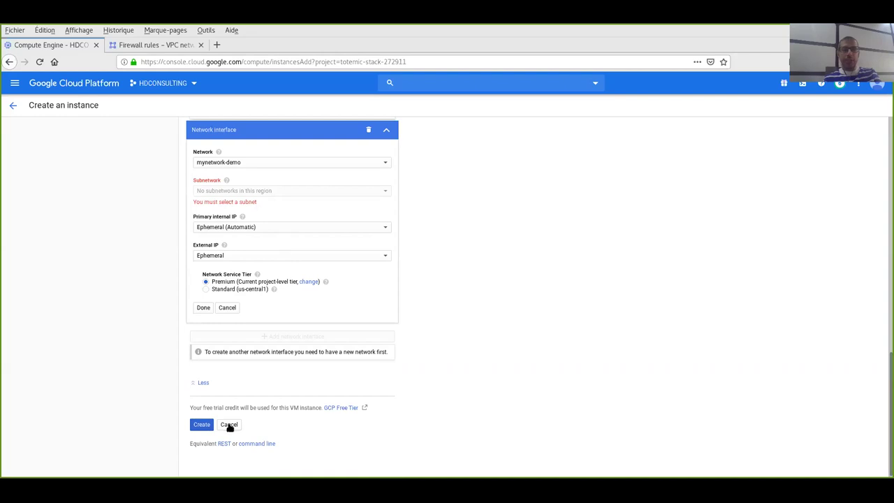
left_click(225, 307)
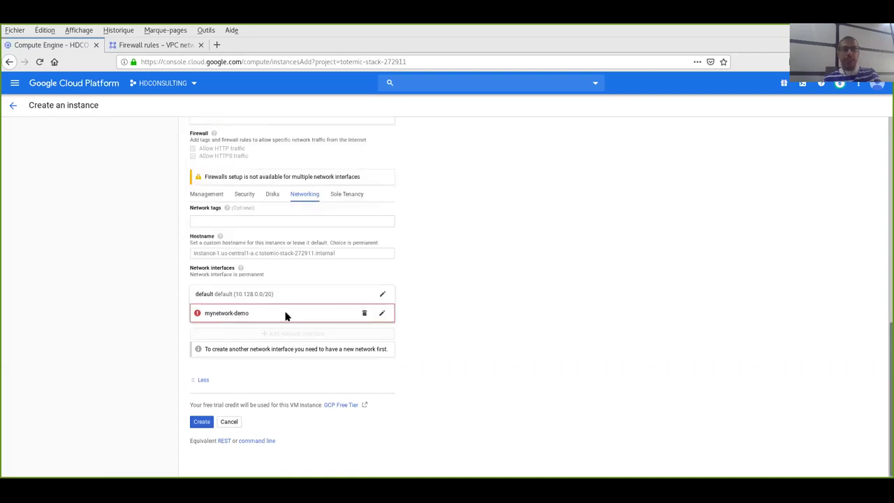
left_click(363, 314)
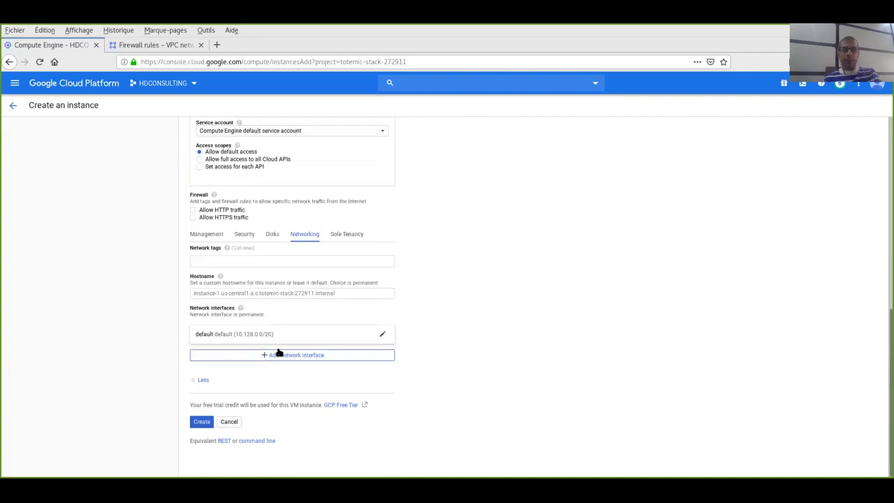
left_click(272, 354)
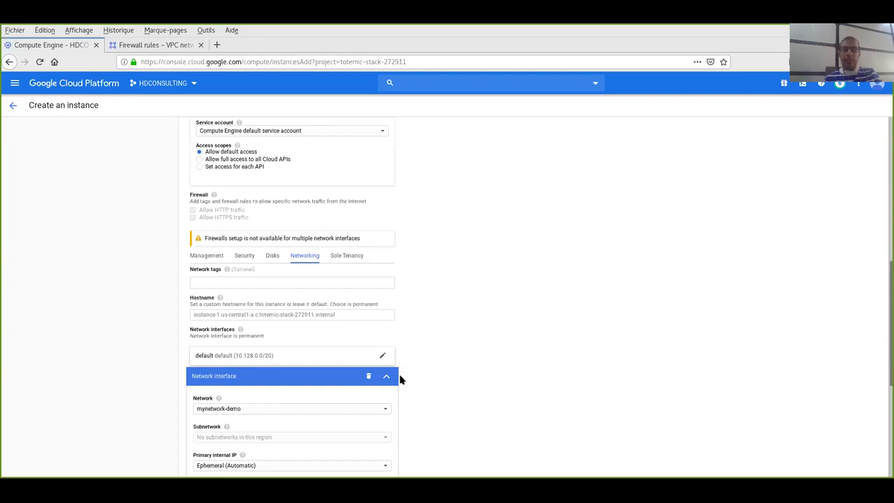
left_click(369, 378)
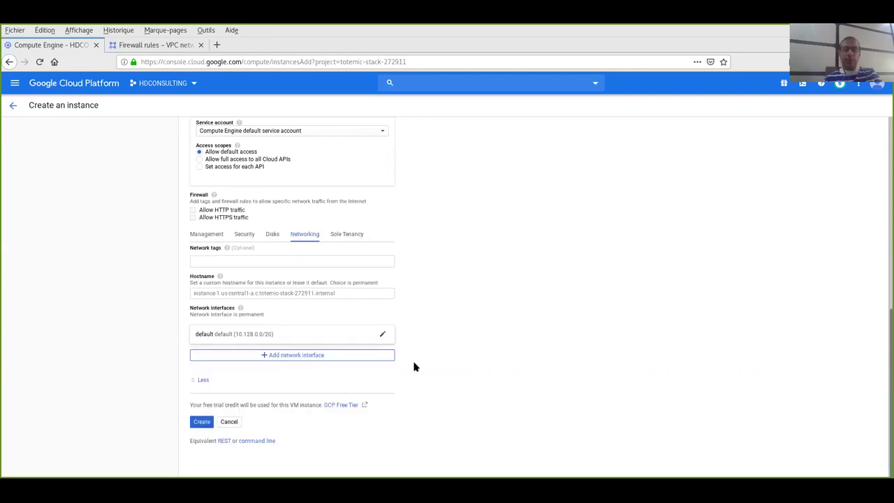
- Review the new instance's configuration and cancel its creation
left_click_drag(884, 350, 884, 120)
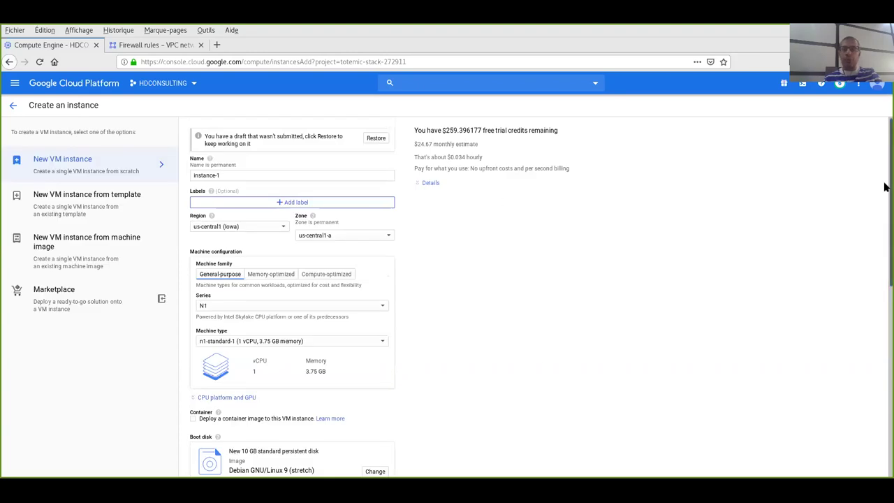
left_click_drag(885, 188, 884, 461)
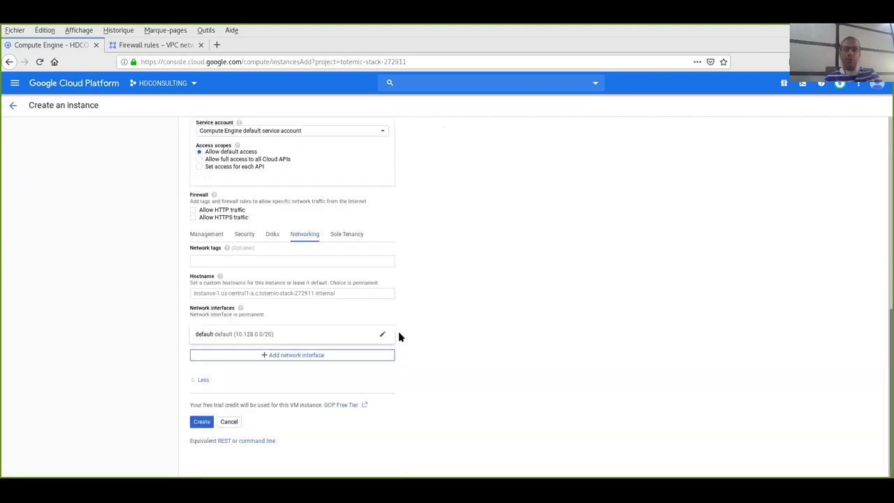
left_click(233, 421)
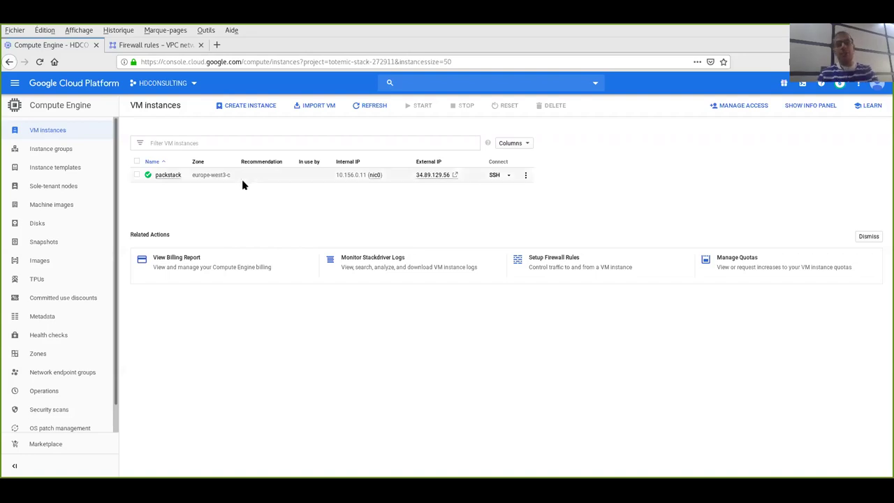
- Look at the Billing overview and return to the Compute Engine VM instances list
left_click(13, 83)
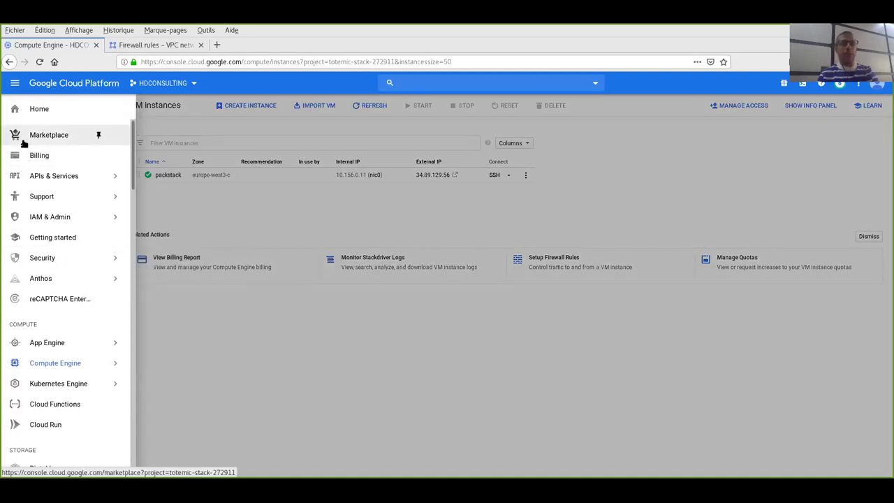
left_click(98, 155)
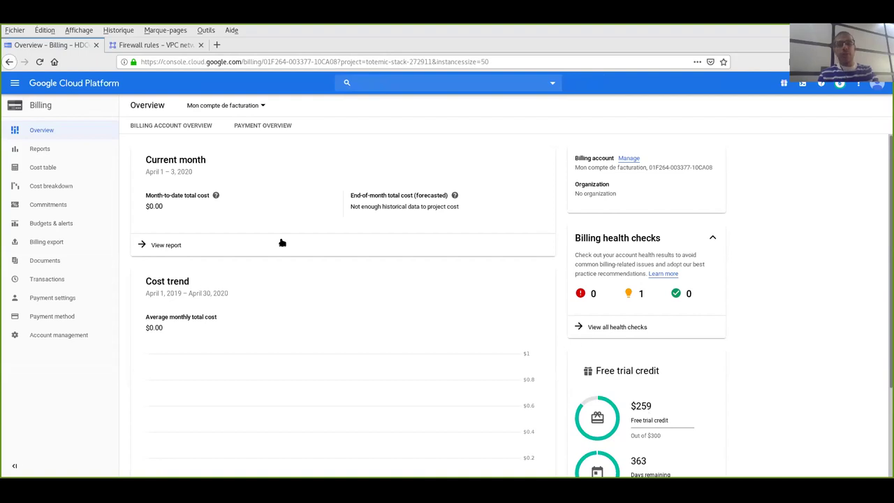
left_click(14, 85)
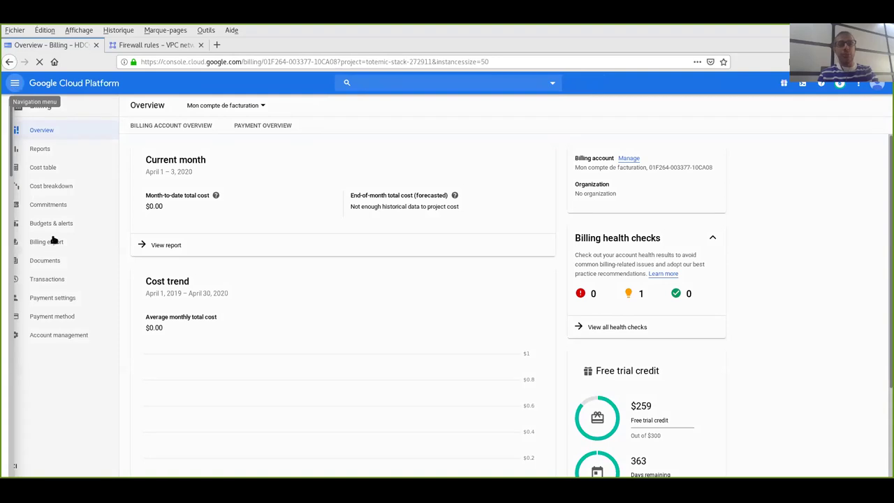
mouse_move(98, 363)
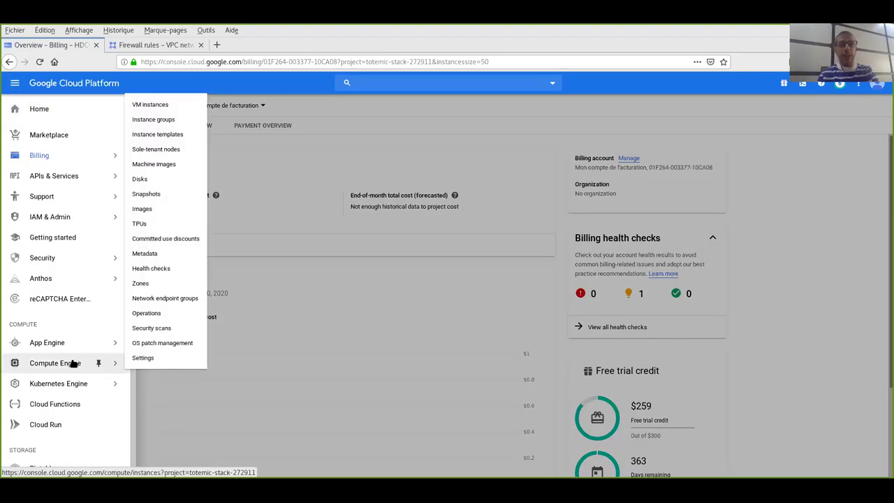
left_click(152, 105)
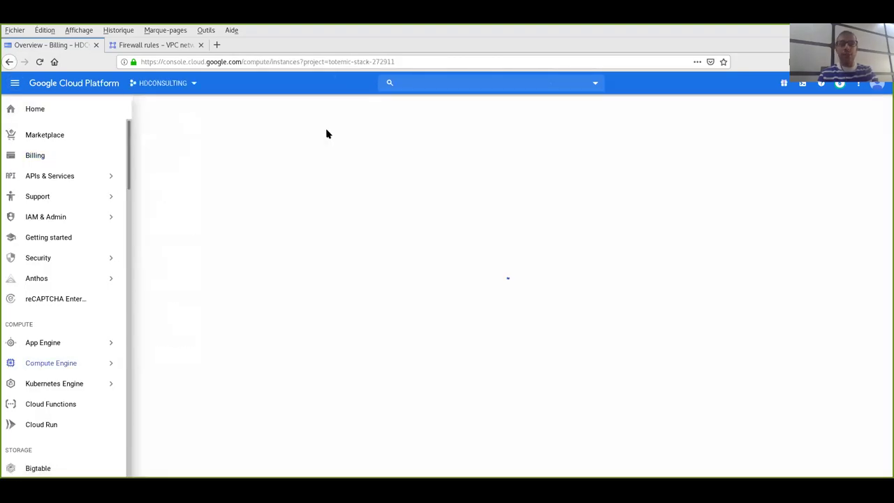
- Close the Firewall rules page and switch to the whiteboard diagram of the Allinone and TripleO deployments
left_click(201, 46)
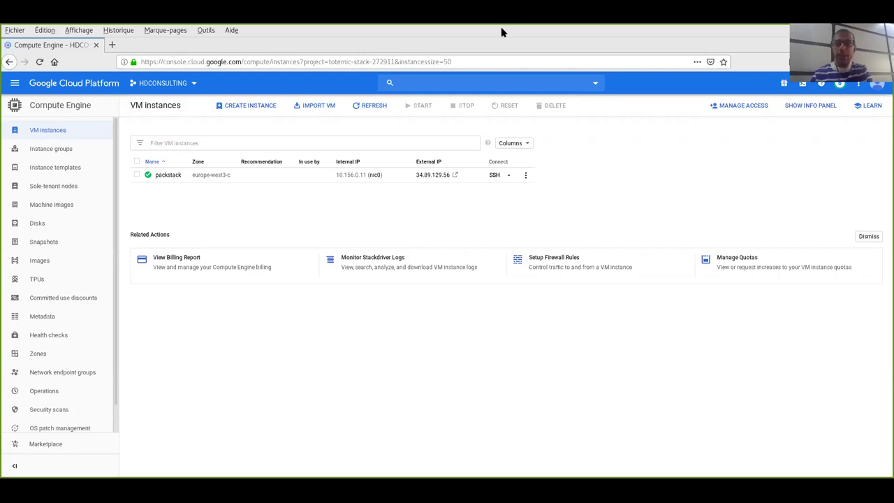
key("alt+Tab")
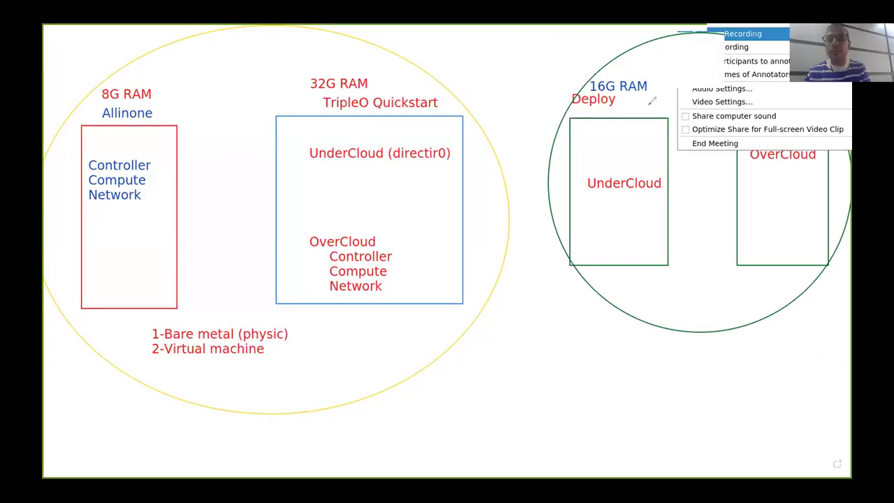
left_click(629, 117)
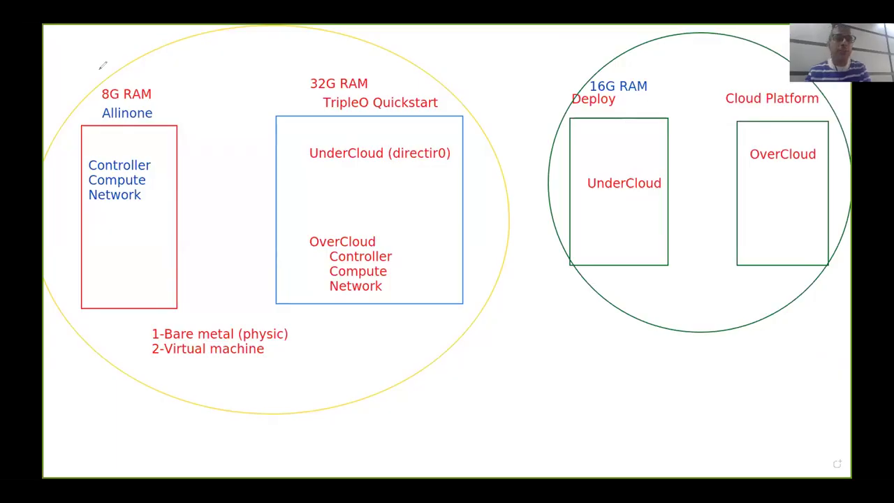
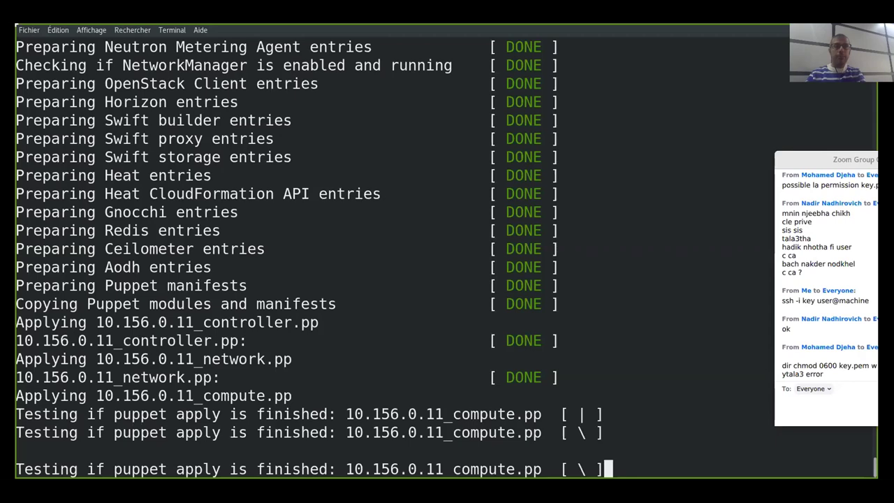
- Open a new terminal window and list the permissions of the private key file .ssh/id_rsa
key("alt+F1")
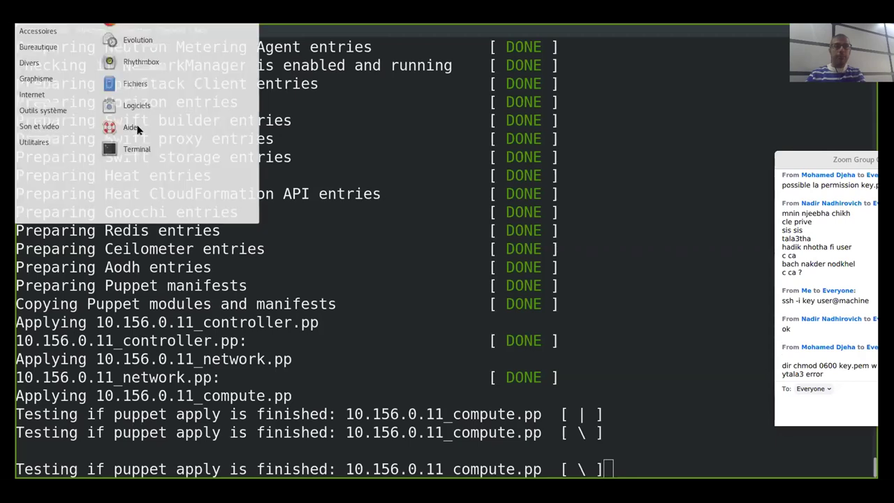
left_click(137, 150)
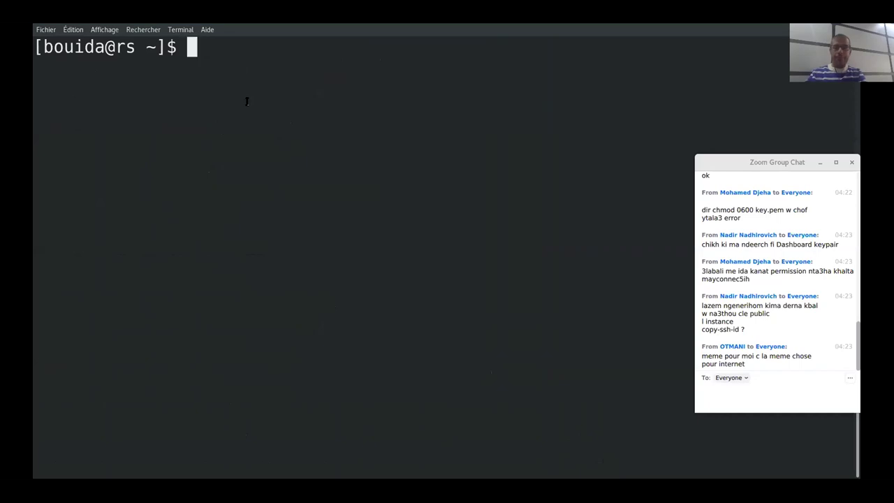
type("ll")
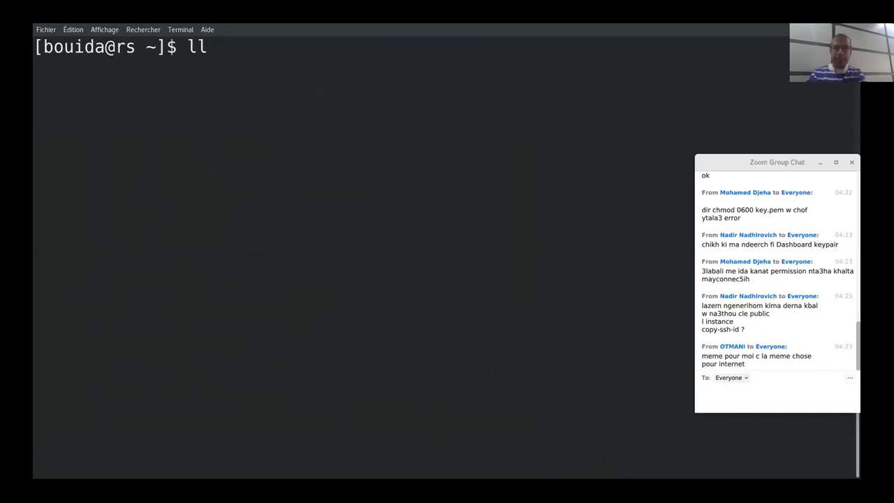
type(" .ssh/id")
key("Tab")
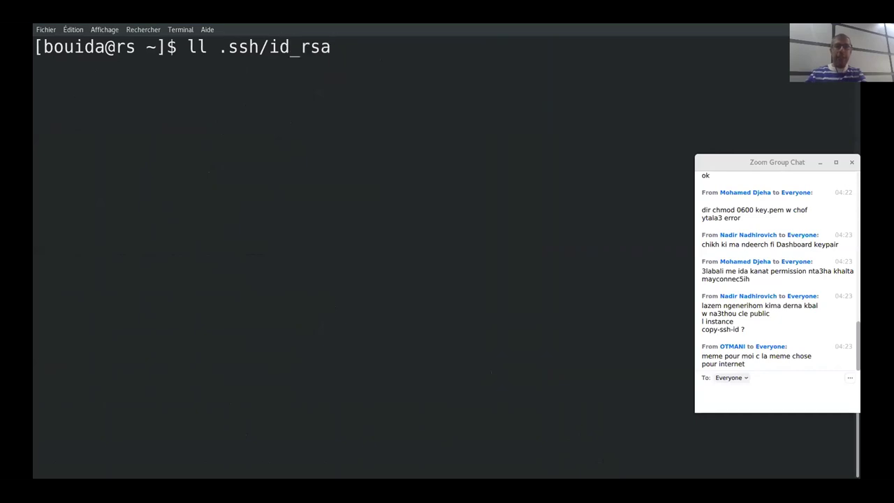
key("Return")
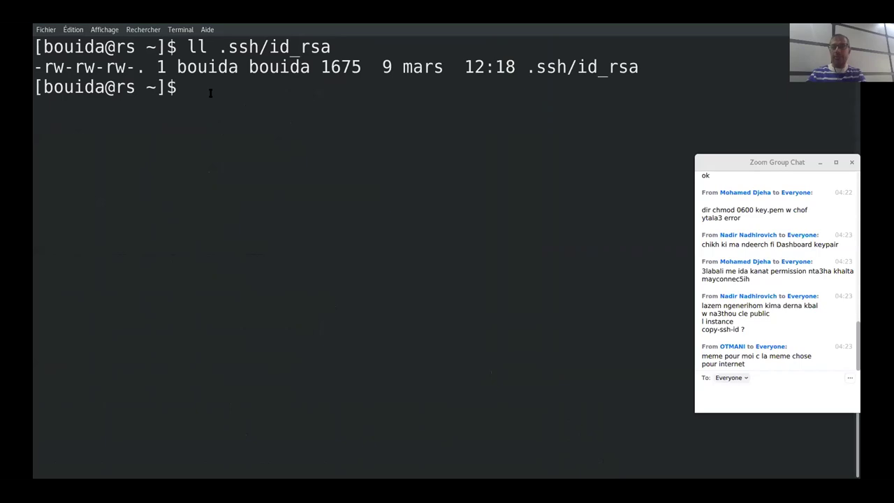
left_click_drag(577, 66, 639, 67)
left_click(573, 96)
- Test an SSH connection to the packstack machine at 34.89.129.56 and close the session with exit
type("ssh")
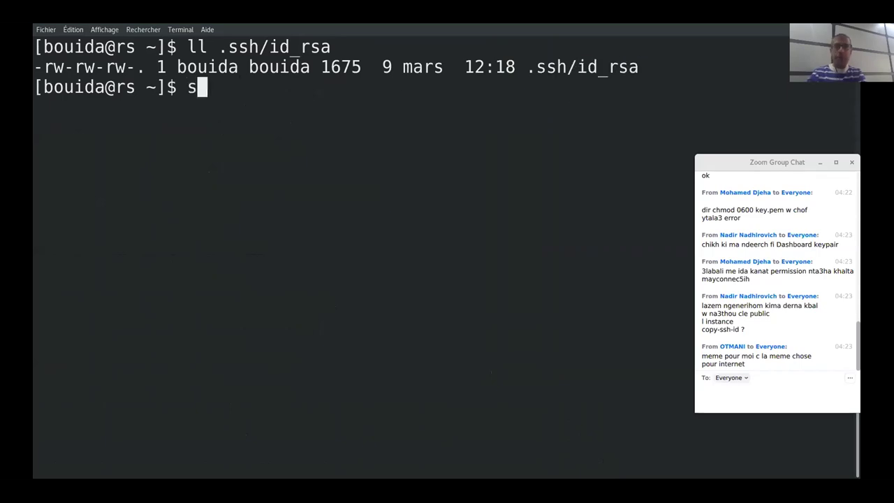
key("Up")
key("Up")
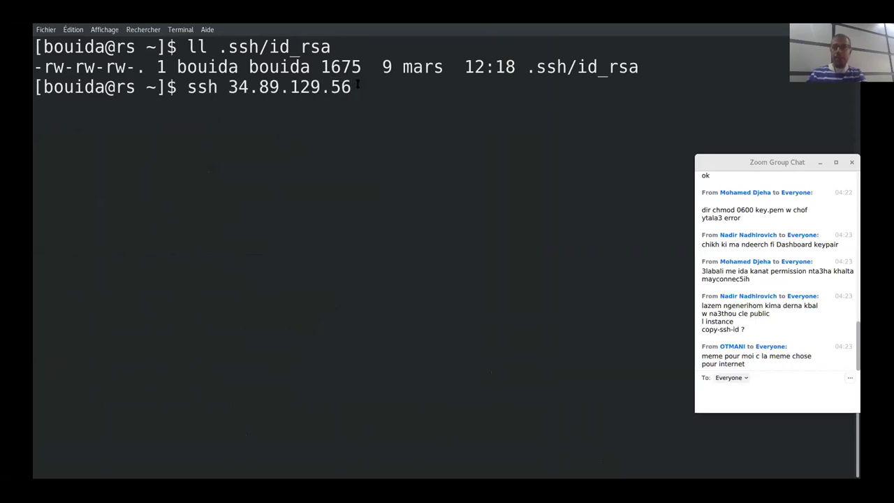
key("Return")
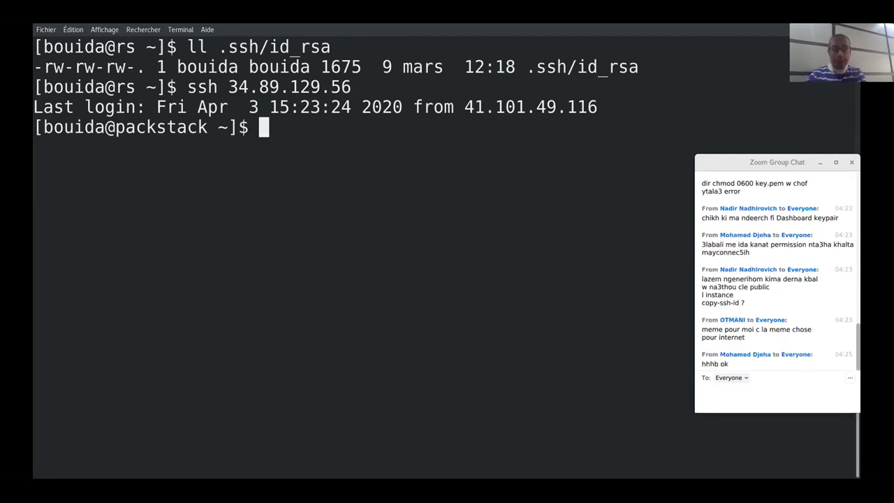
type("exit")
key("Return")
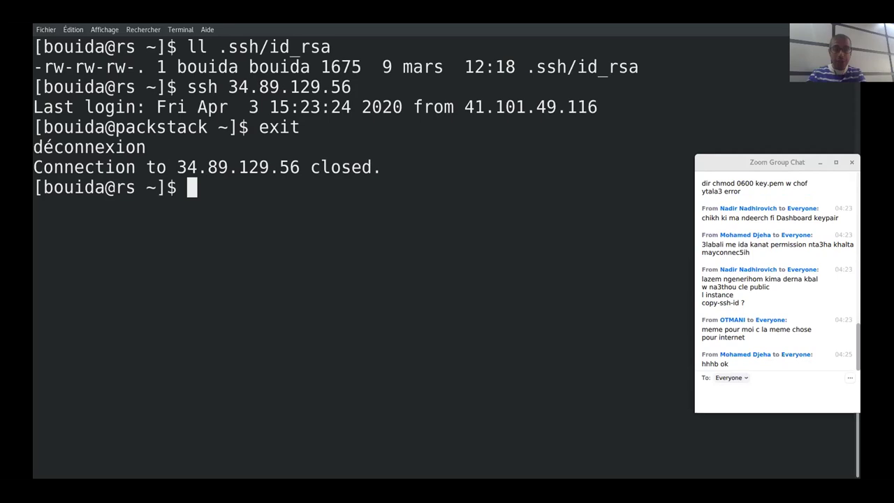
- Restrict the private key file .ssh/id_rsa to mode 600 with chmod
type("cho")
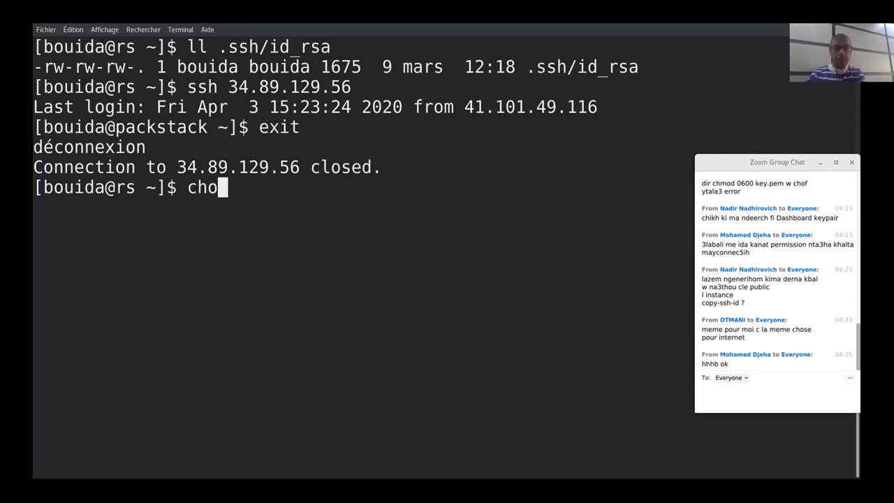
key("BackSpace")
type("mod ")
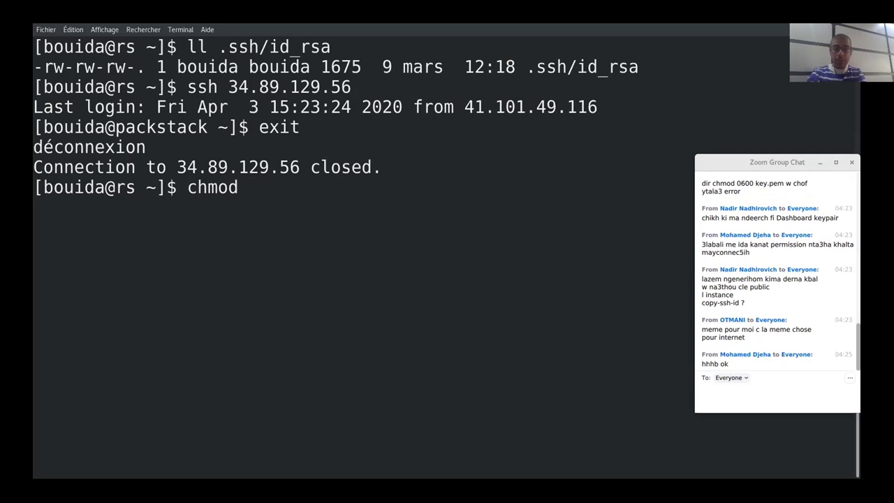
type("600")
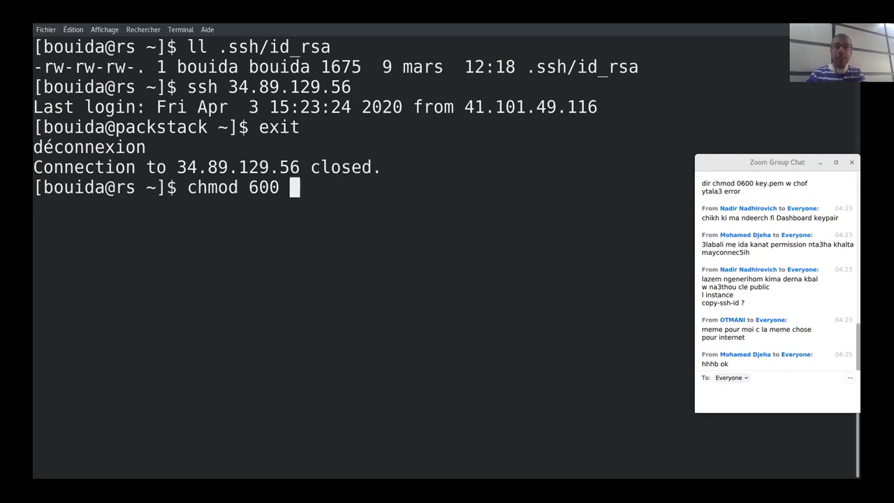
type(" .")
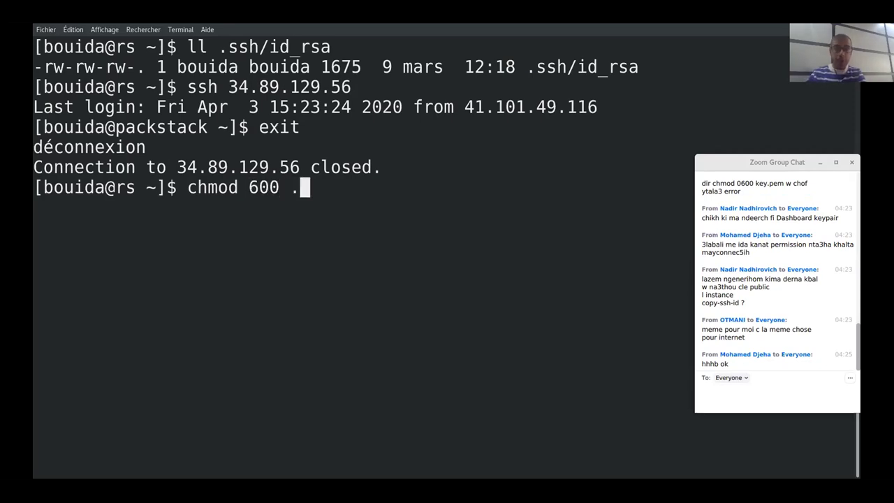
type("ssh/id_rsa")
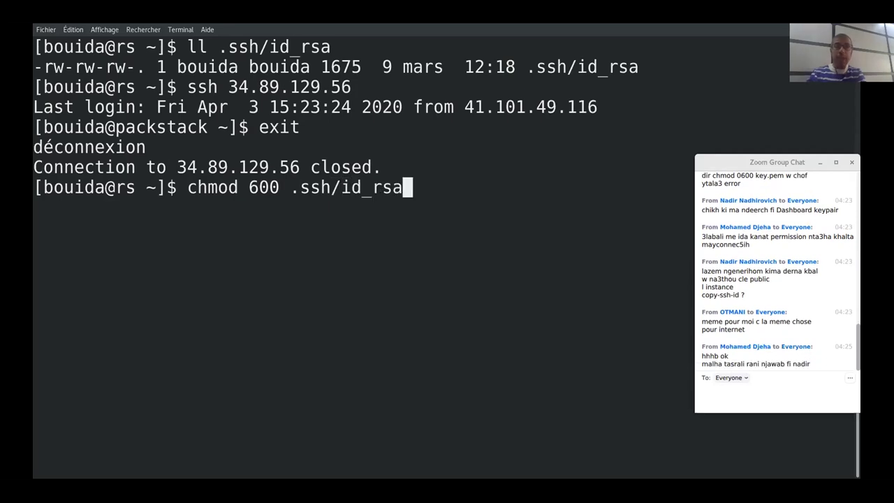
key("Return")
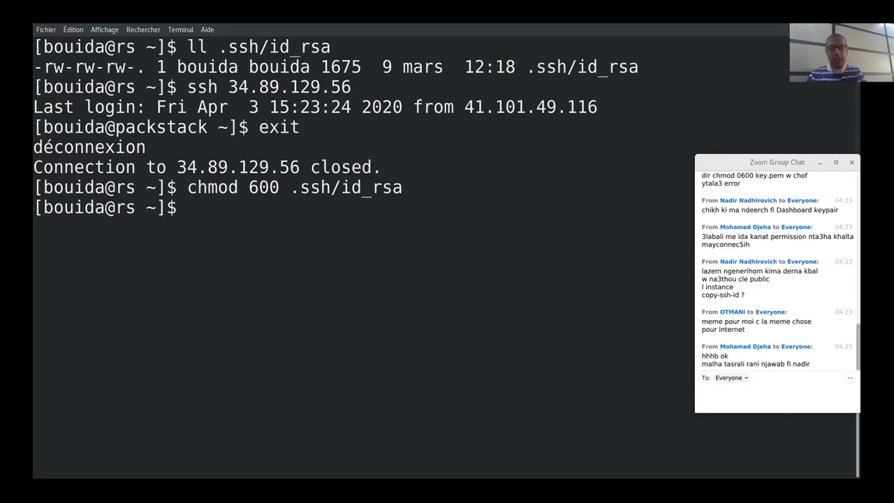
- Return to the terminal from the group chat and clear its screen
left_click(726, 397)
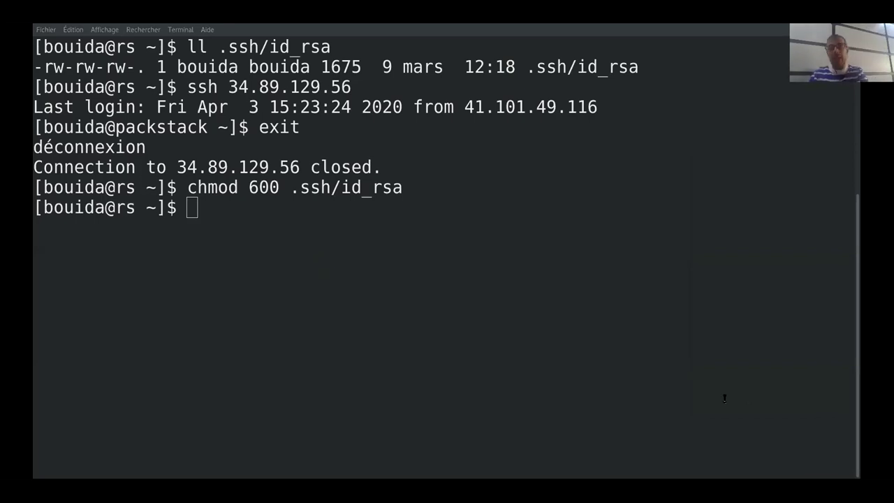
left_click(273, 214)
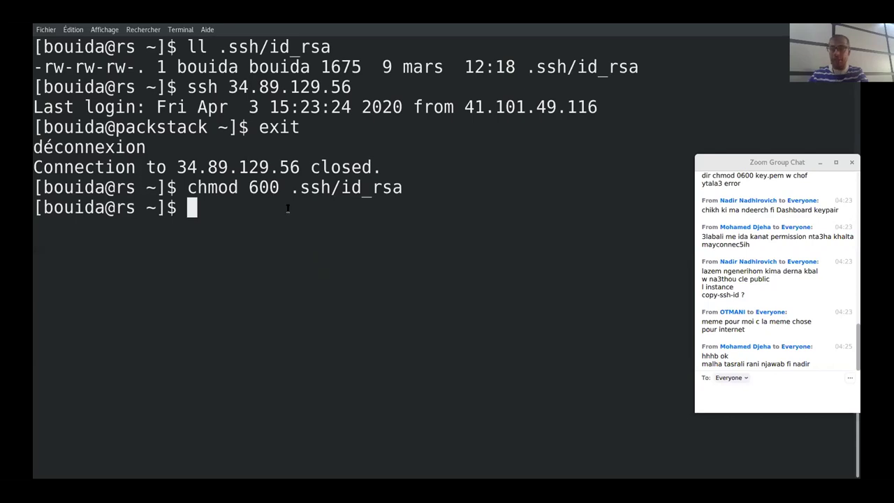
key("ctrl+l")
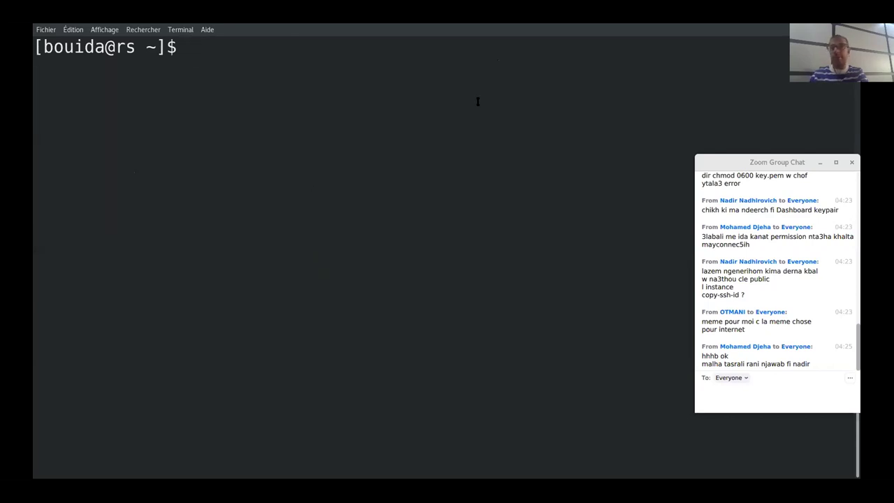
- Return to the terminal running the Packstack installation and list the local machine's network interfaces with ip a s
left_click(733, 392)
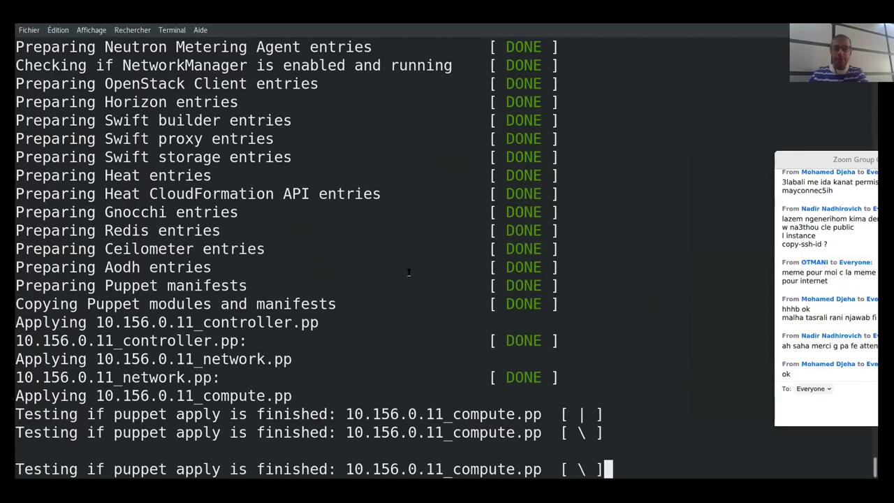
key("Return")
key("Return")
key("Return")
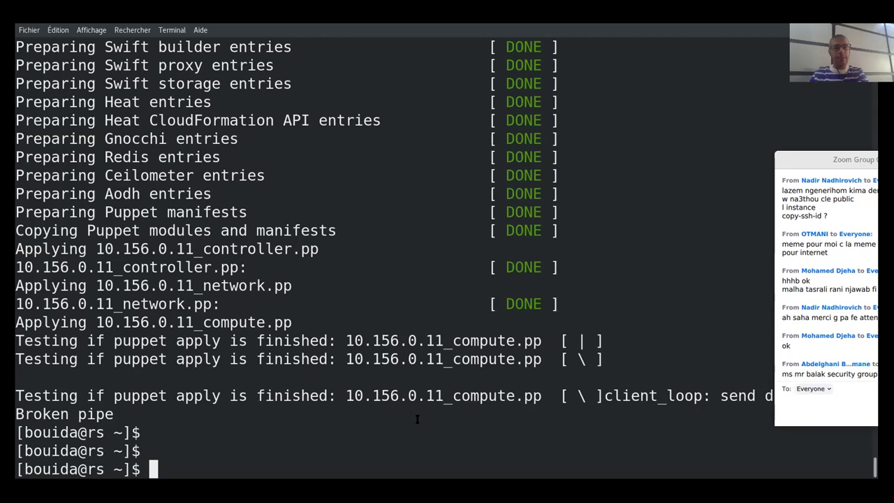
type("ip a s")
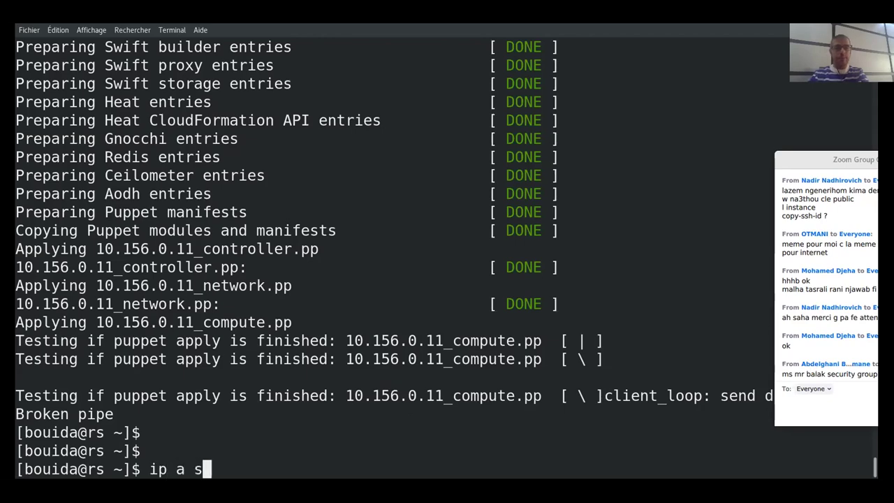
key("Return")
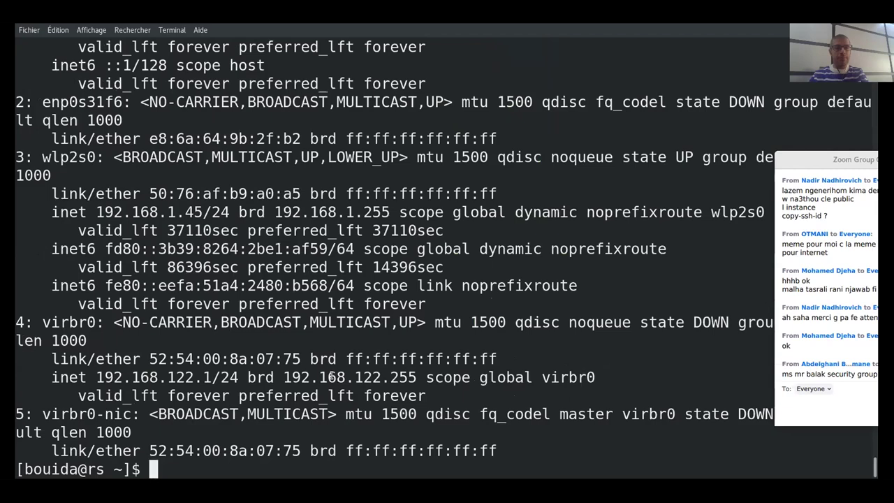
- Clear the screen and reconnect to the packstack machine at 34.89.129.56 over SSH
key("ctrl+l")
key("Up")
key("Up")
key("Return")
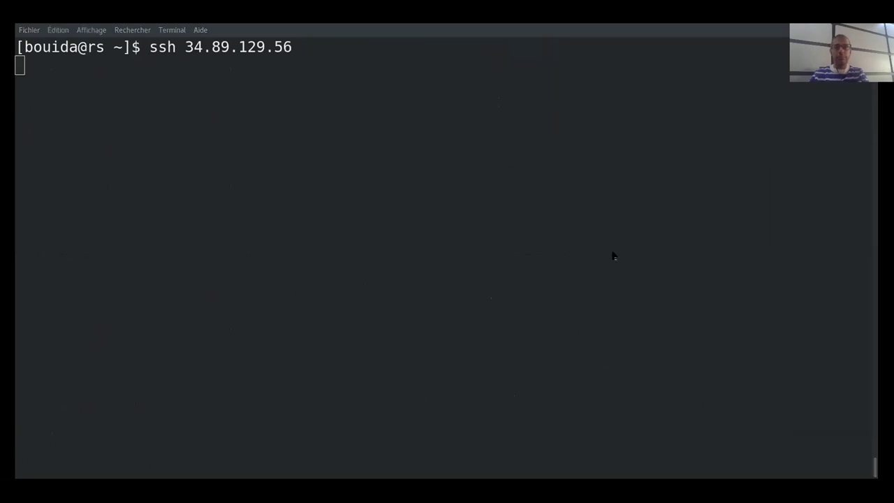
key("alt+s")
left_click(636, 293)
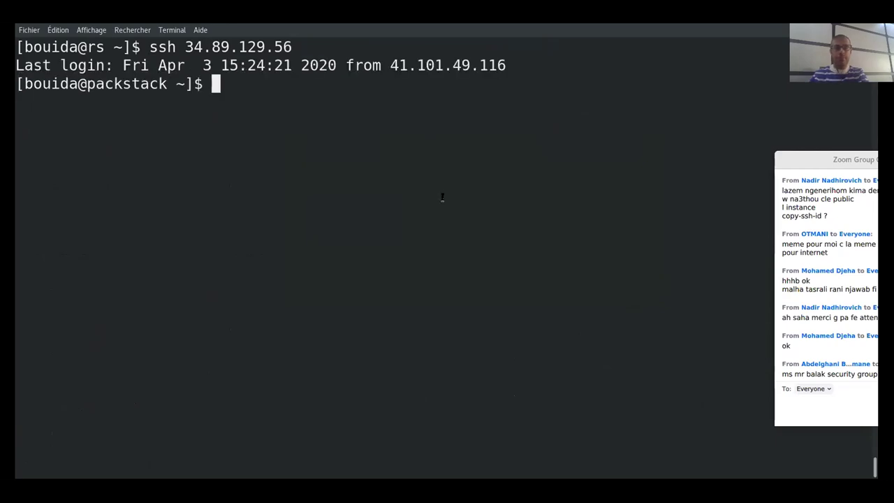
- List the packstack machine's network interfaces with ip a s and examine the inet address of br-ex
type("ip a s")
key("Return")
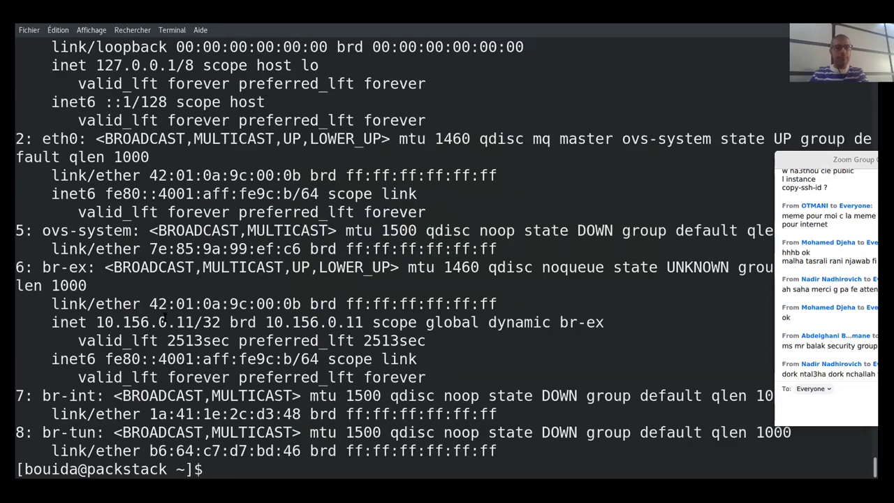
left_click_drag(168, 320, 123, 320)
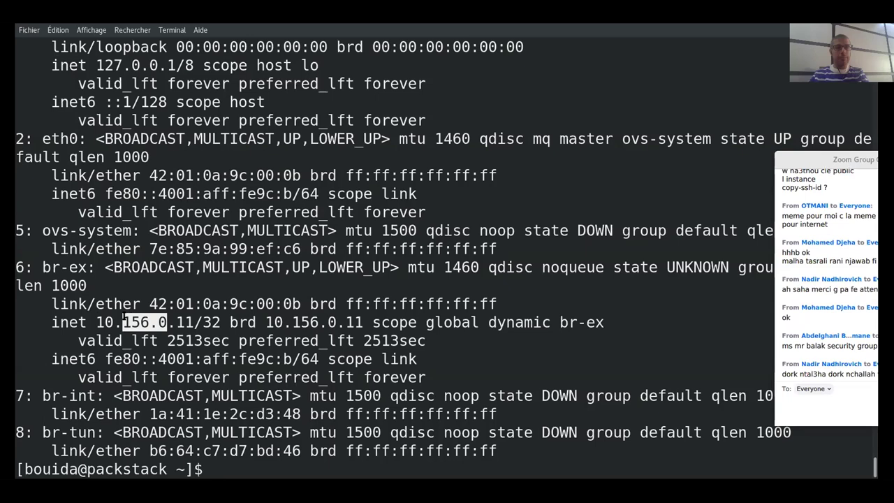
left_click(132, 318)
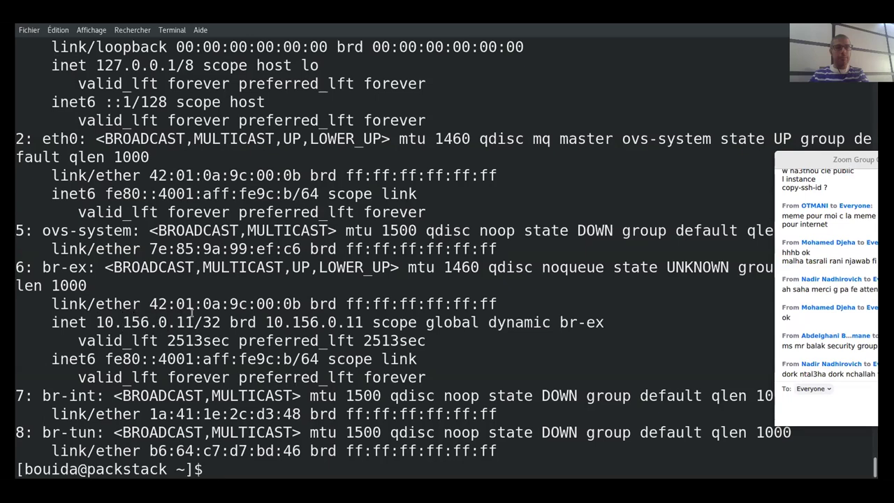
left_click_drag(194, 320, 110, 320)
left_click(102, 322)
- List the files in the home directory and, with sudo, those in /root/
type("ls")
key("Return")
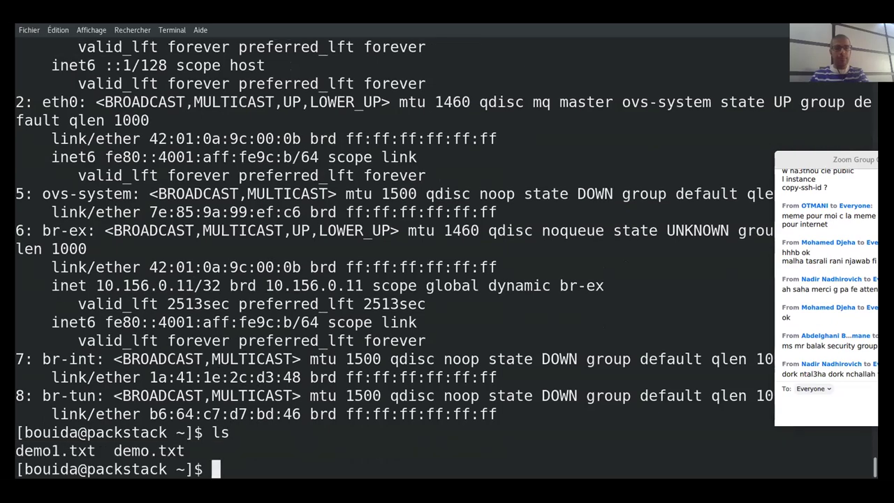
type("s")
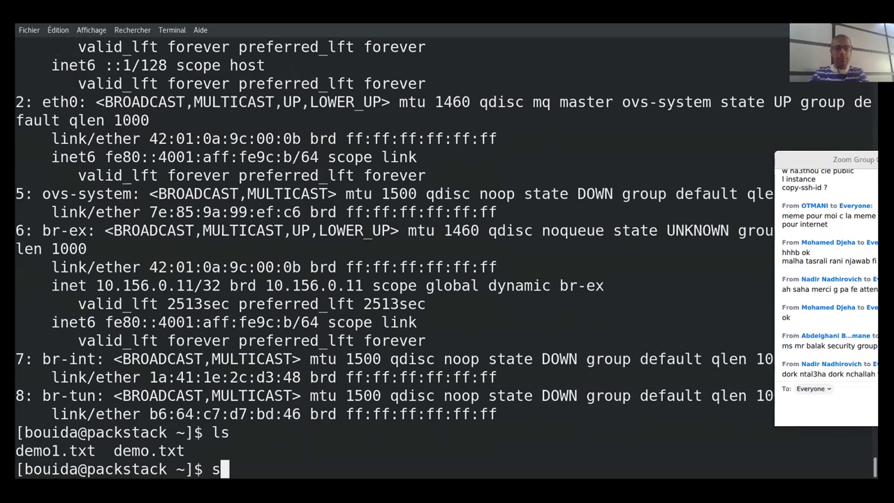
type("udo ls ")
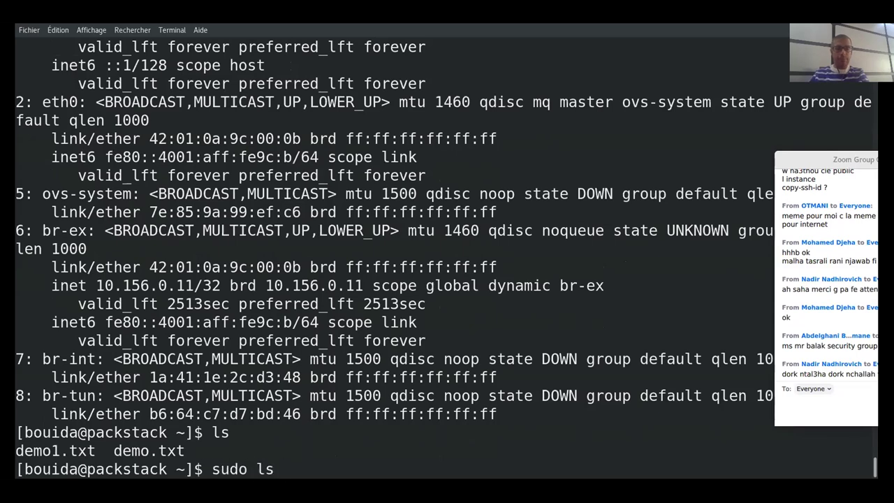
type("/root/")
key("Return")
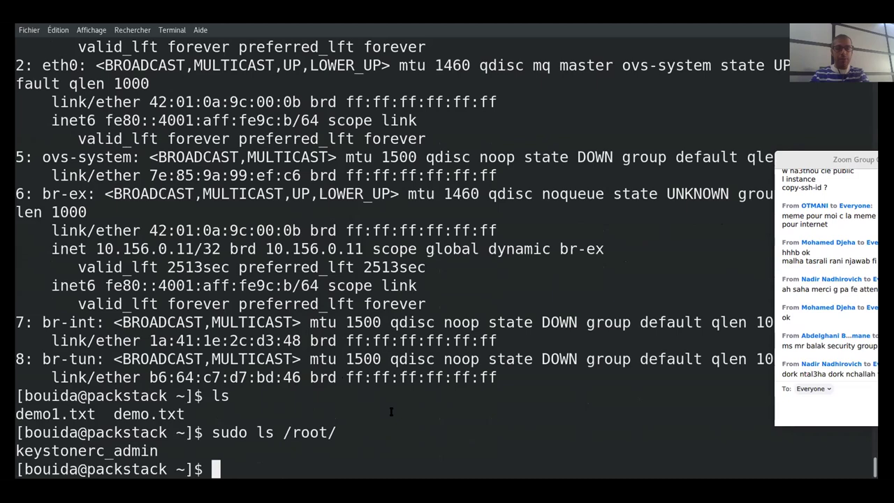
- Copy /root/keystonerc_admin into the current directory with sudo cp
type("scp")
key("BackSpace")
key("BackSpace")
key("BackSpace")
key("BackSpace")
type("sudo cp")
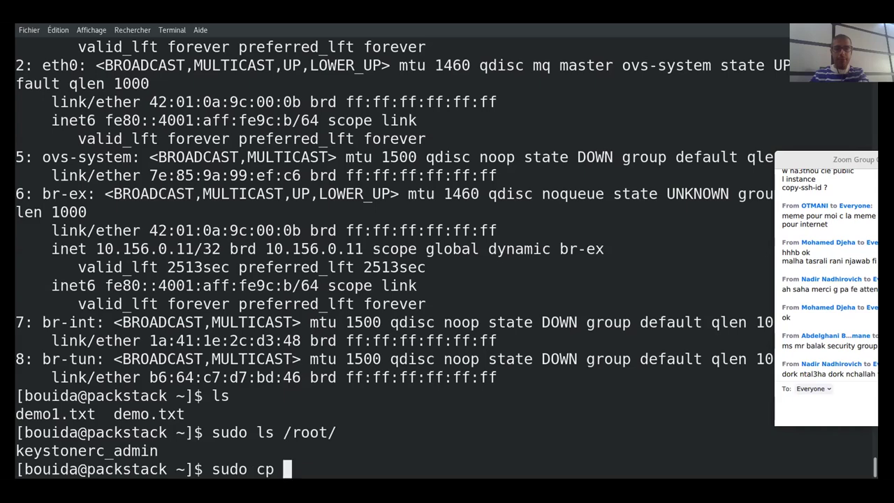
type("/root/")
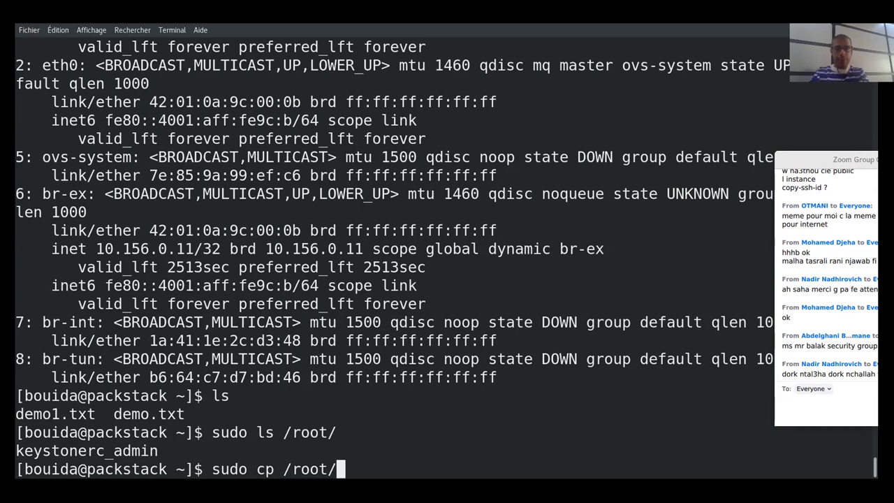
type("ky")
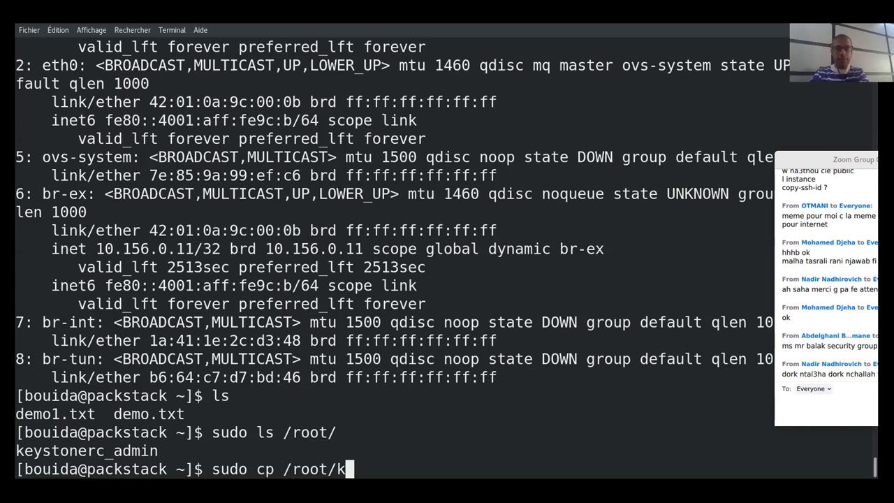
key("BackSpace")
key("BackSpace")
left_click_drag(159, 451, 18, 450)
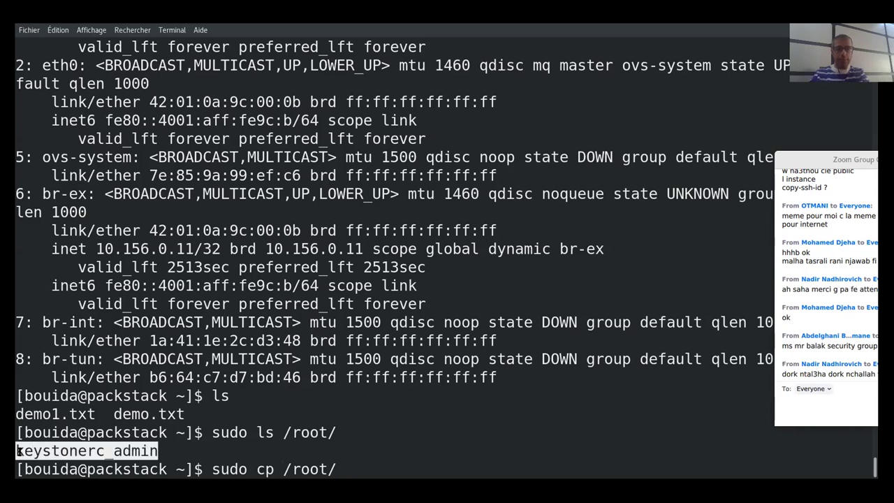
middle_click(18, 451)
type(".")
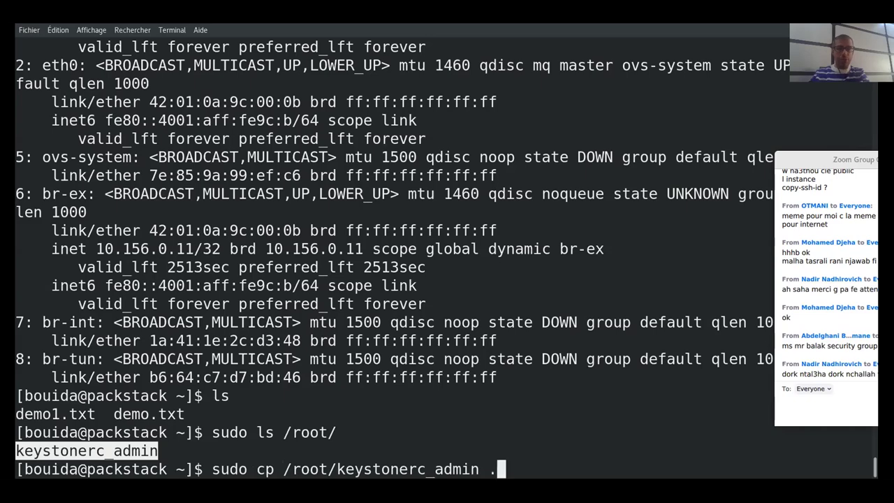
key("Return")
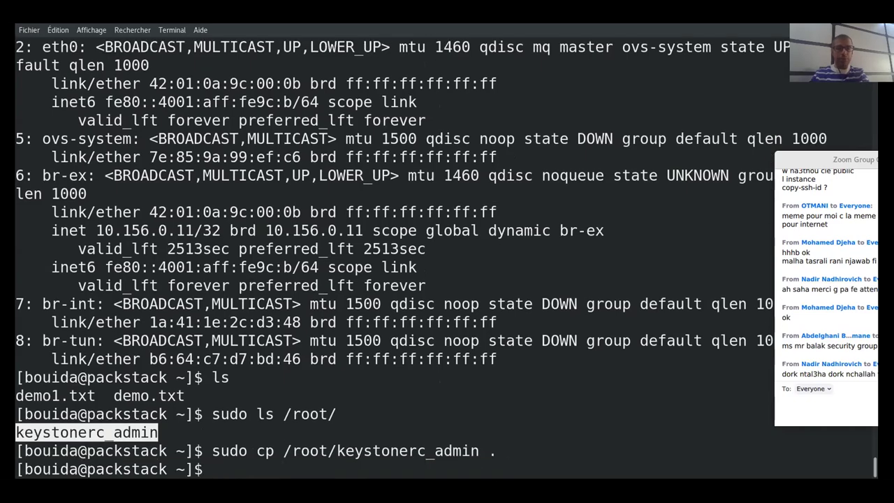
- Make the logged-in user the owner of keystonerc_admin with sudo chown, and source the file
type("sudo chown bouida k")
key("Tab")
key("Return")
type("source k")
key("Tab")
key("Return")
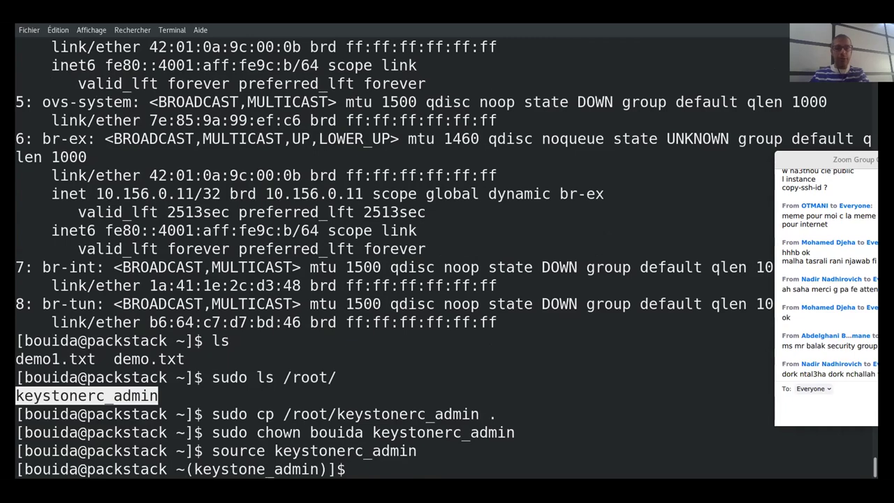
- List the installed OpenStack services with openstack service list
type("openstc")
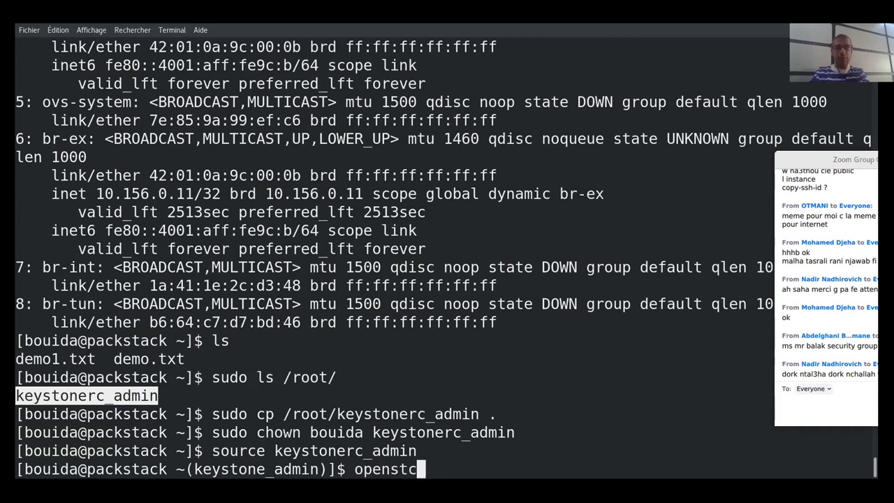
key("BackSpace")
type("ack")
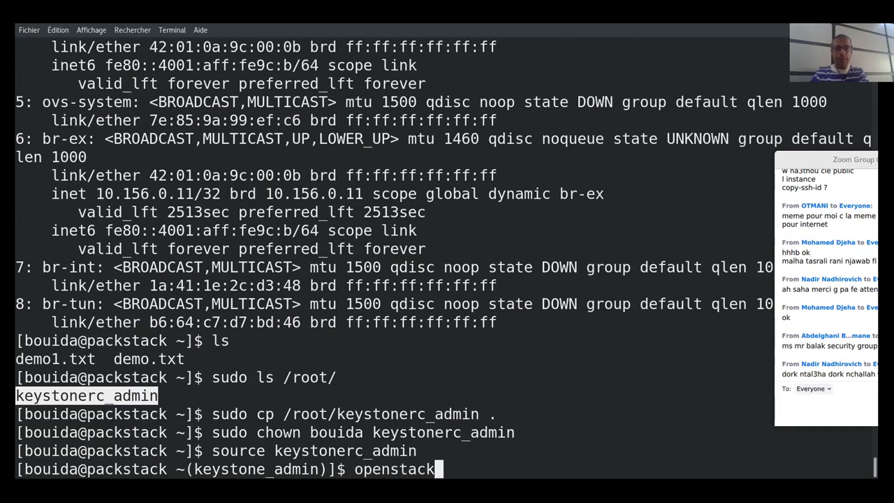
type(" s")
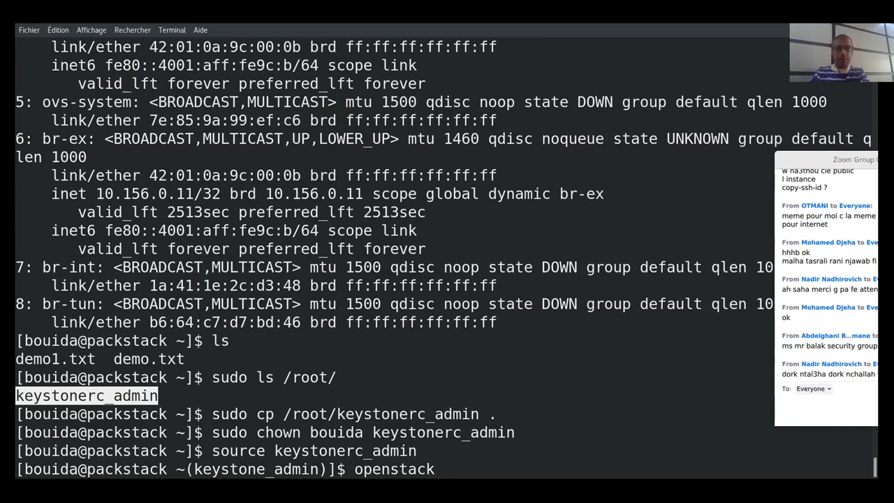
type("ervi")
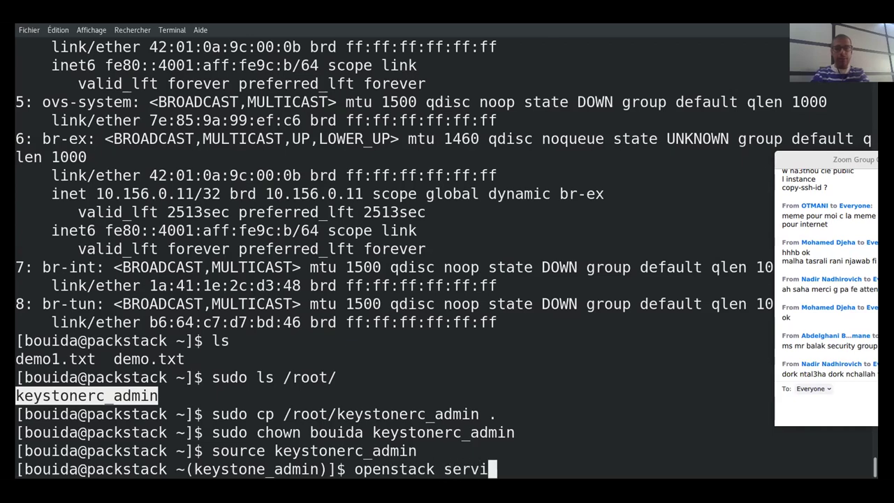
type("ce list")
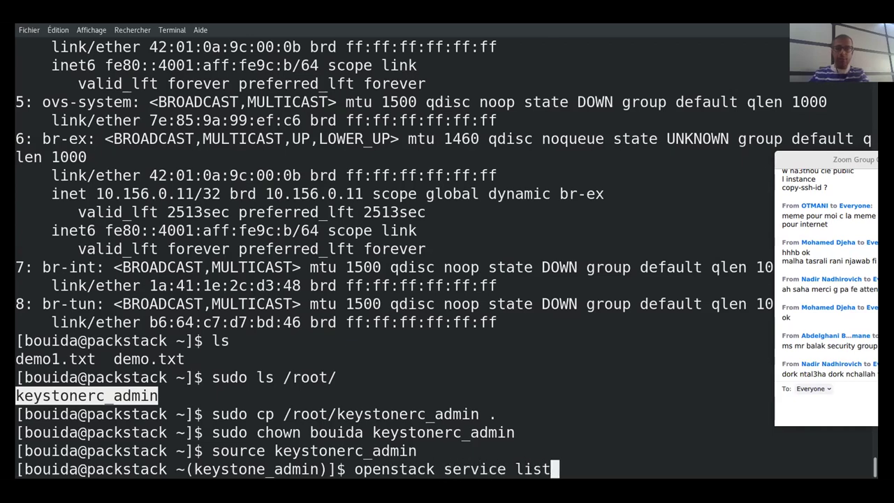
key("Return")
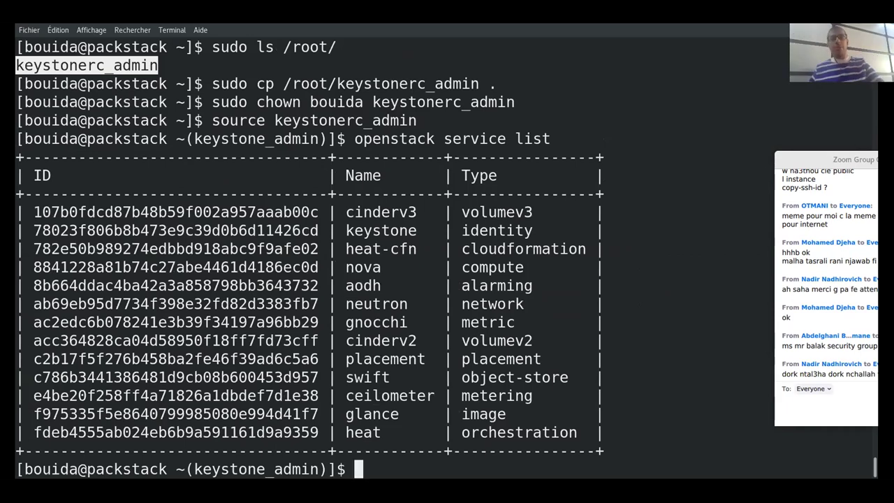
middle_click(20, 451)
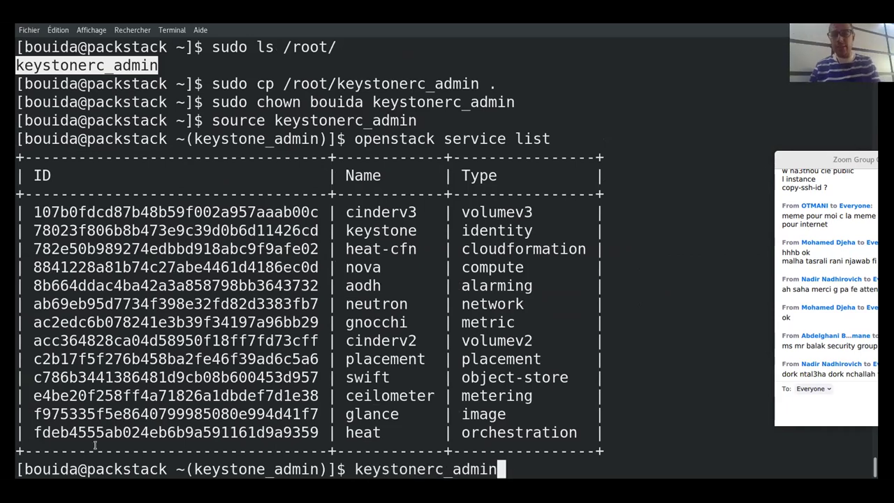
key("BackSpace")
key("BackSpace")
key("BackSpace")
key("BackSpace")
key("BackSpace")
key("BackSpace")
key("BackSpace")
key("BackSpace")
key("BackSpace")
key("BackSpace")
key("BackSpace")
key("BackSpace")
key("BackSpace")
key("BackSpace")
key("BackSpace")
key("BackSpace")
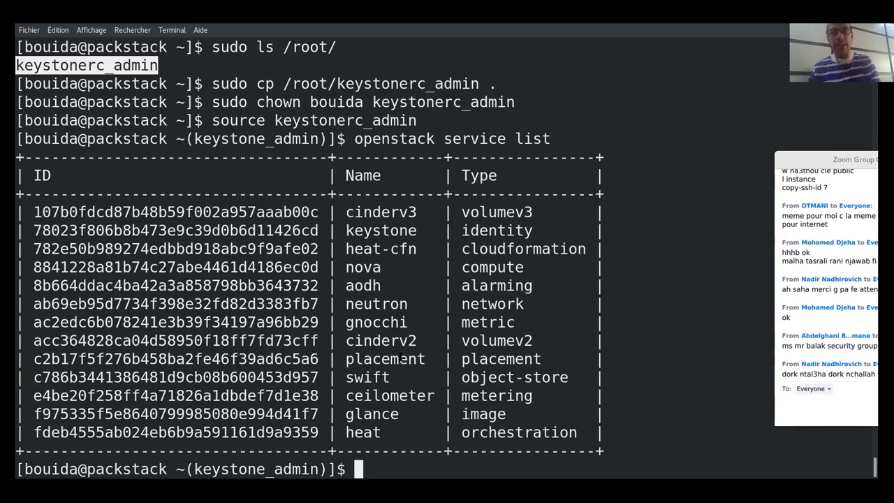
- Print the contents of keystonerc_admin with cat and examine the OS_PASSWORD entry
type("cat")
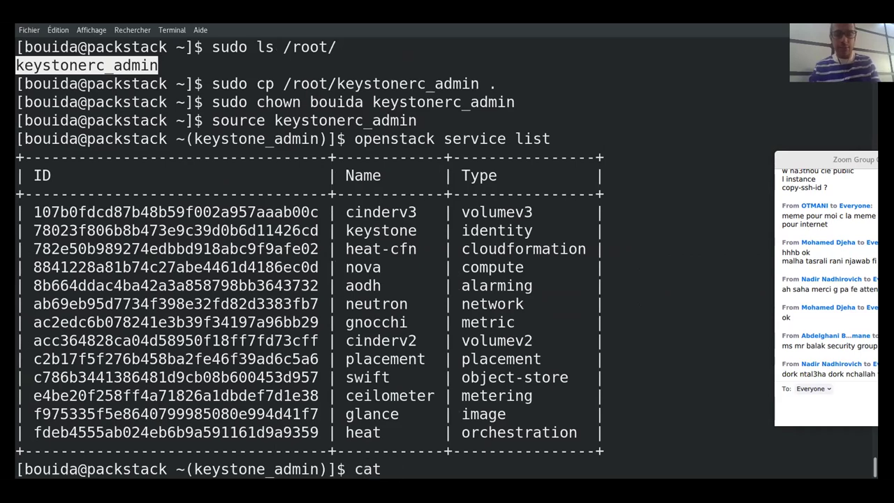
type(" keystonerc_admin keystonerc_admin")
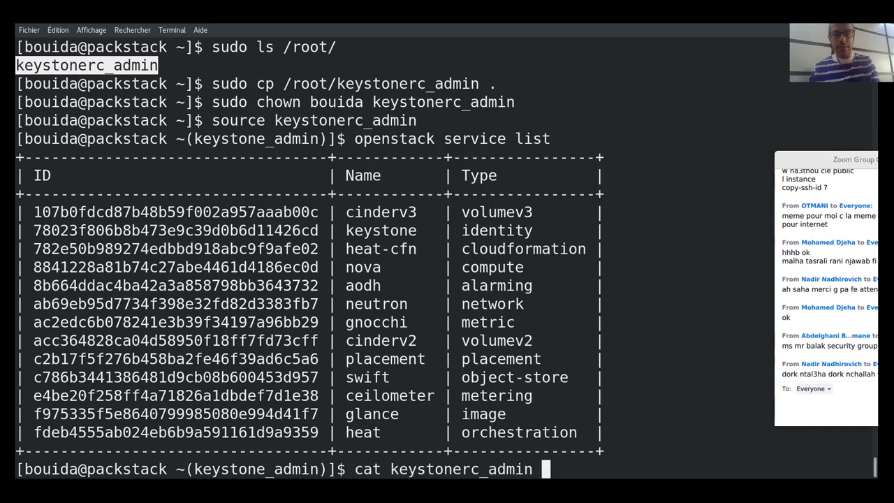
key("Return")
mouse_move(229, 102)
left_mouse_down()
mouse_move(287, 102)
mouse_move(231, 102)
left_mouse_up()
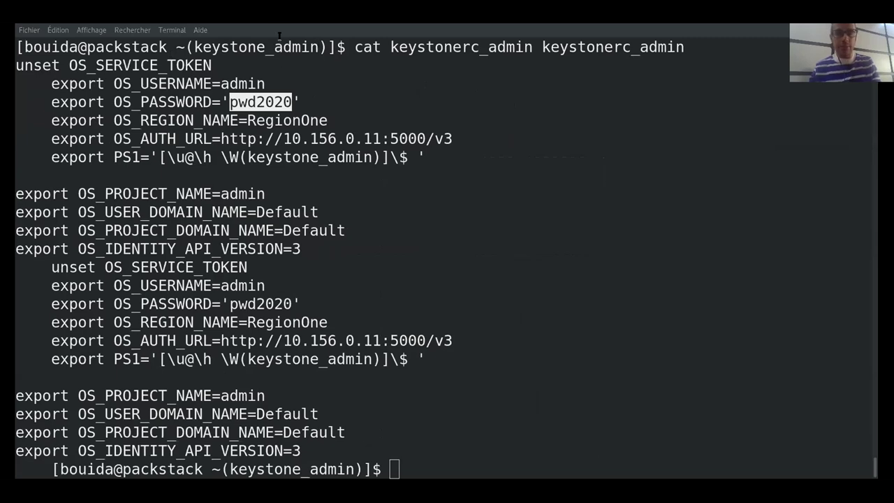
left_click(348, 34)
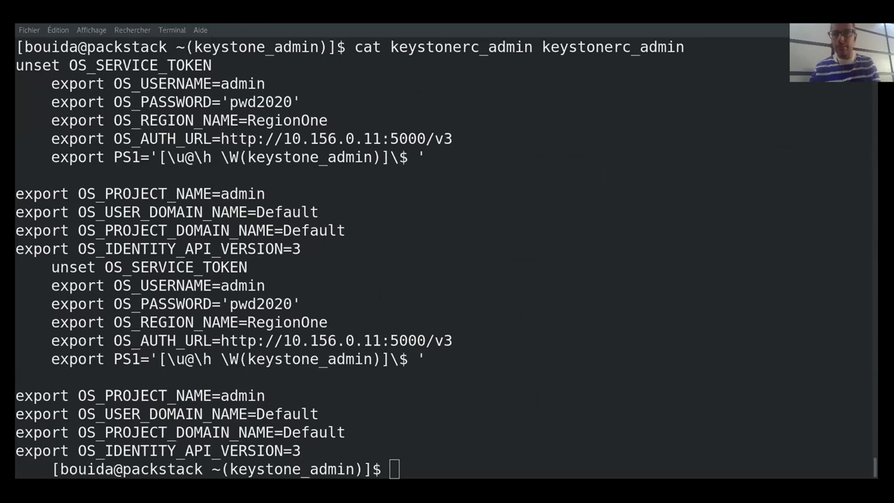
- Clear the terminal and list the OpenStack services again with openstack service list
left_click(543, 337)
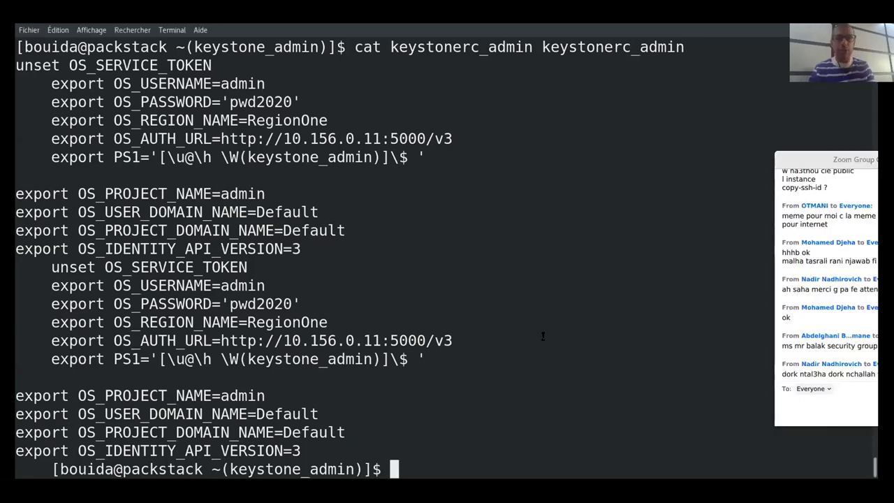
key("ctrl+l")
key("Up")
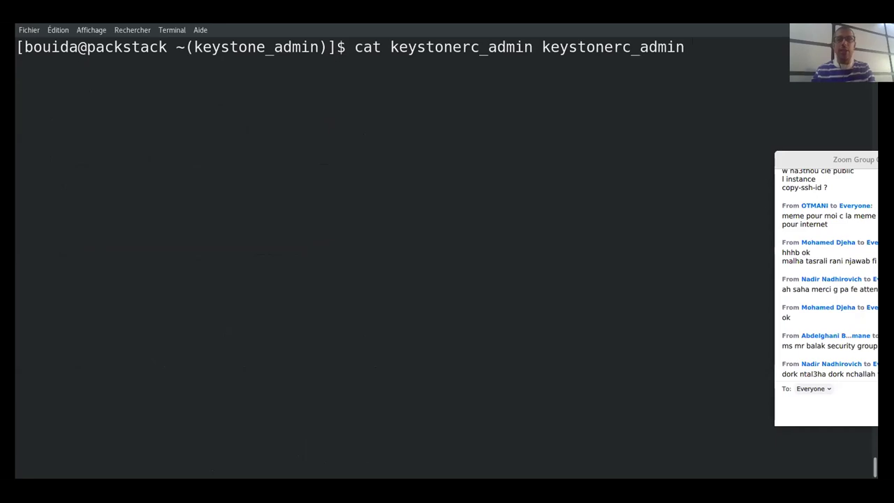
key("ctrl+u")
type("openstack ")
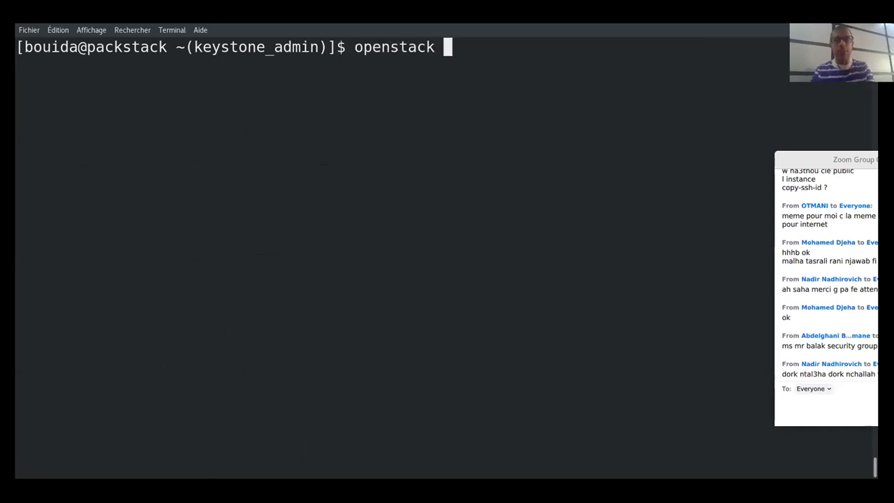
type("service list")
key("Return")
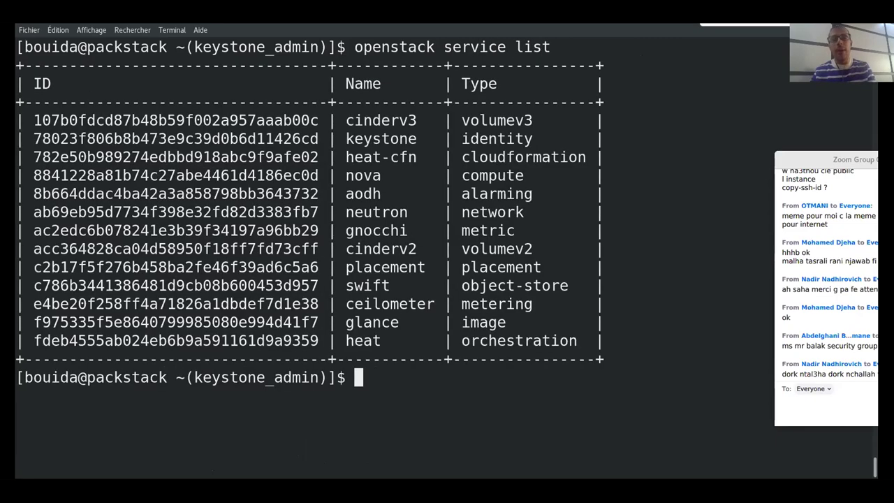
- Try to install the openstack-utils package with sudo yum -y install, and interrupt the command while it waits
type("sudo")
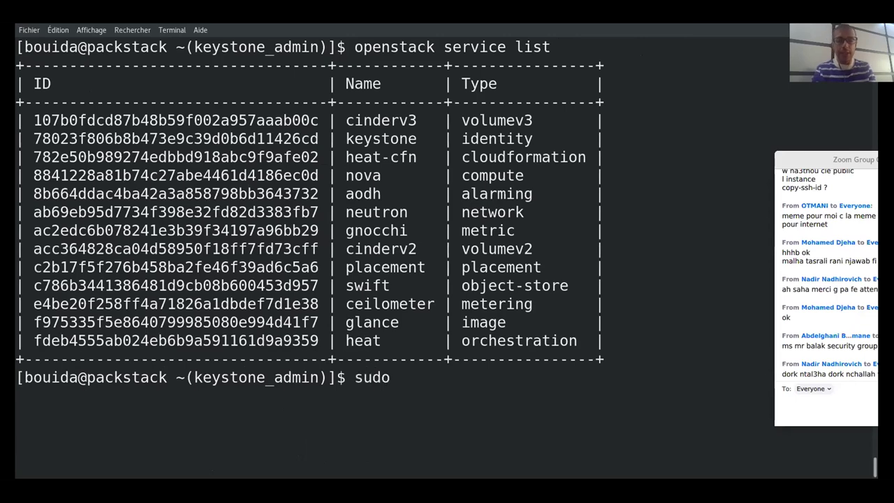
type(" yum -install")
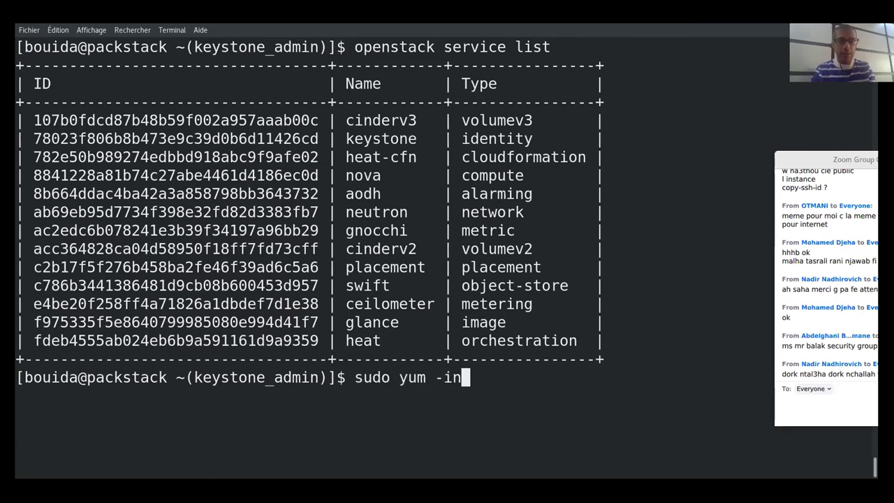
key("BackSpace")
key("BackSpace")
key("BackSpace")
key("BackSpace")
key("BackSpace")
key("BackSpace")
key("BackSpace")
key("BackSpace")
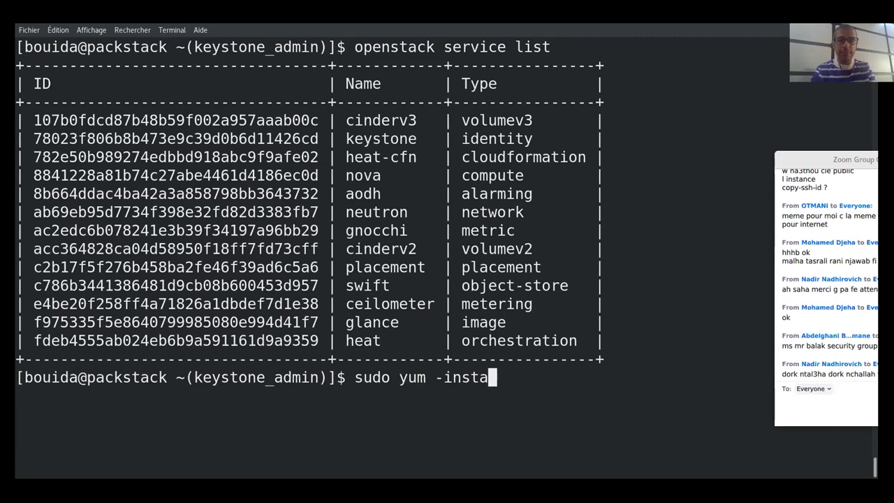
type("y int")
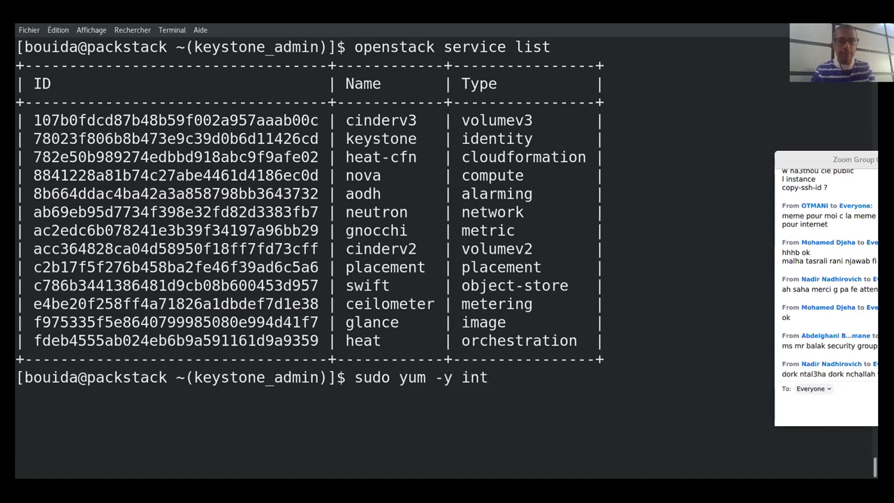
key("BackSpace")
type("stall ")
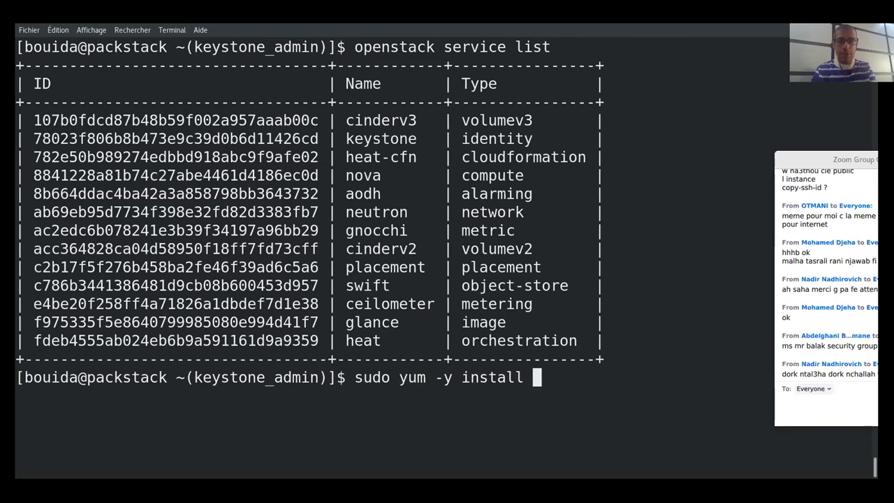
type("openstack")
key("BackSpace")
type("k-u")
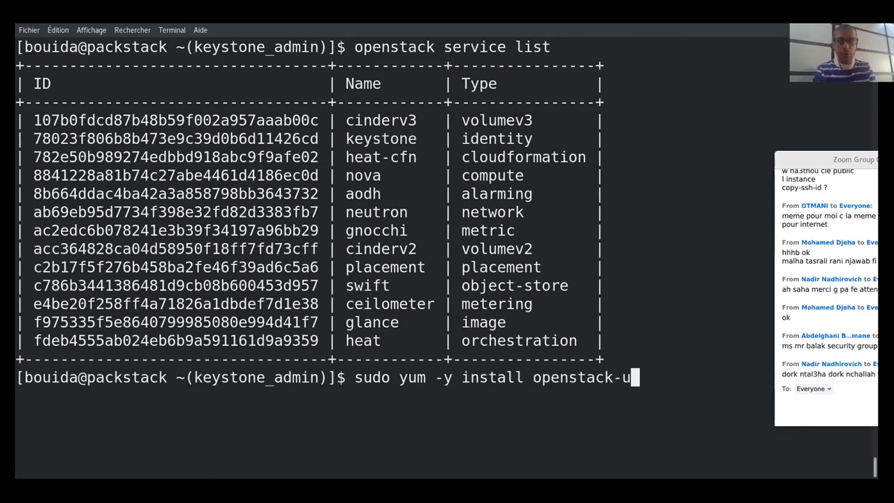
type("tils")
key("Return")
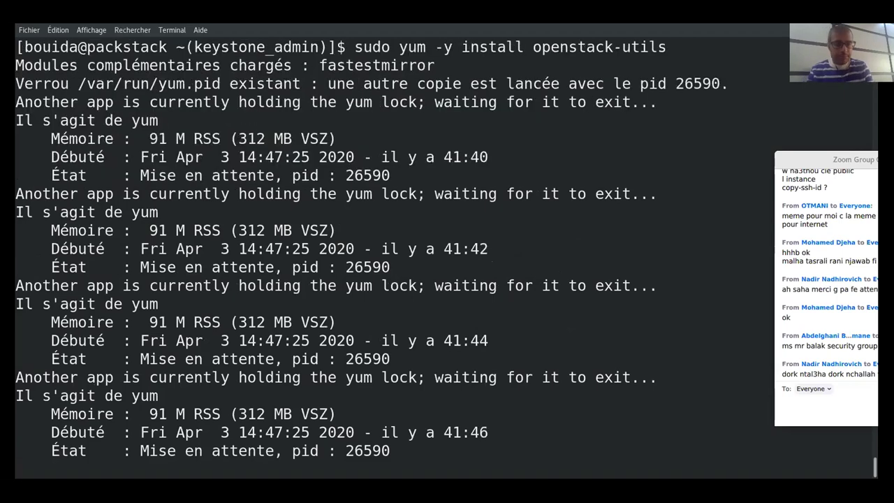
key("ctrl+c")
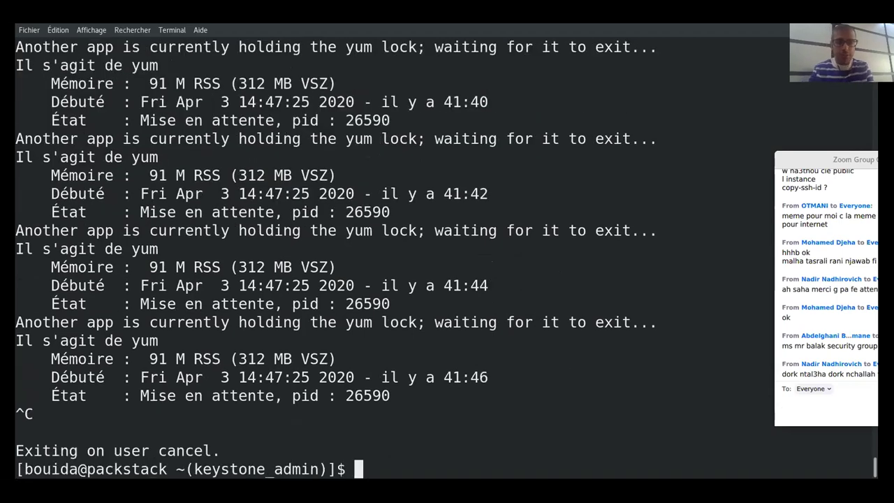
- List the running yum processes with sudo ps aux |grep yum
type("sudp ps aux ")
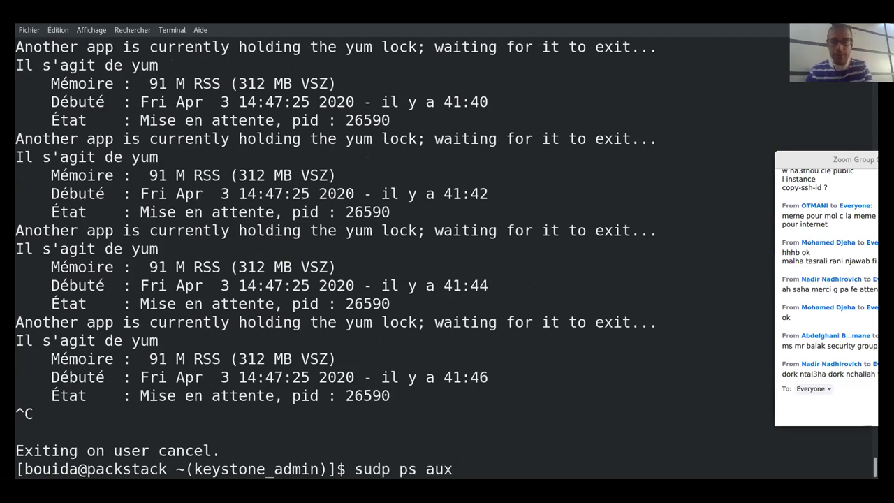
type("|grep yum")
key("Return")
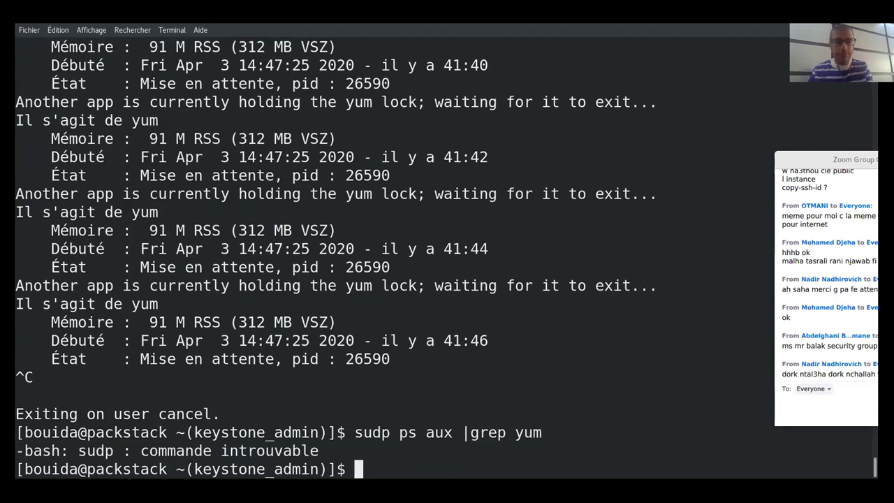
key("Up")
key("Left")
key("Left")
key("Left")
key("Left")
key("Left")
key("Left")
key("Left")
key("Left")
key("Left")
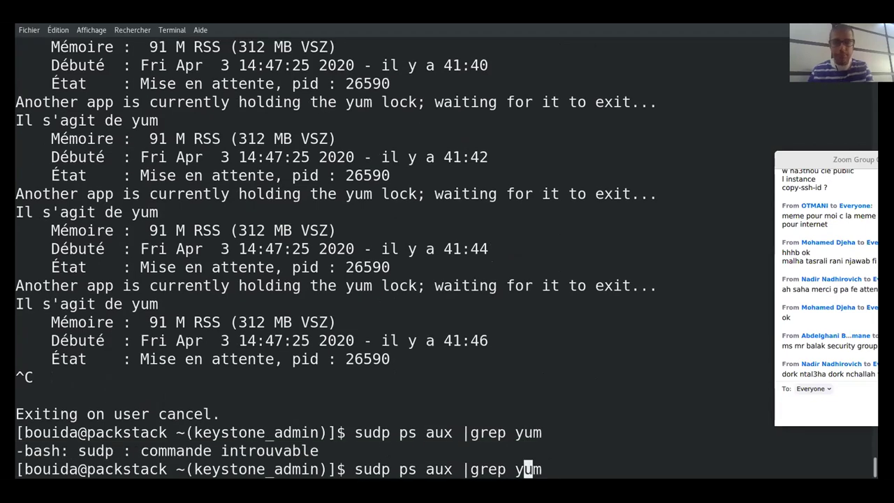
key("Left")
key("Left")
key("Left")
key("Left")
key("Left")
key("Left")
key("Left")
key("Left")
key("BackSpace")
type("o")
key("Return")
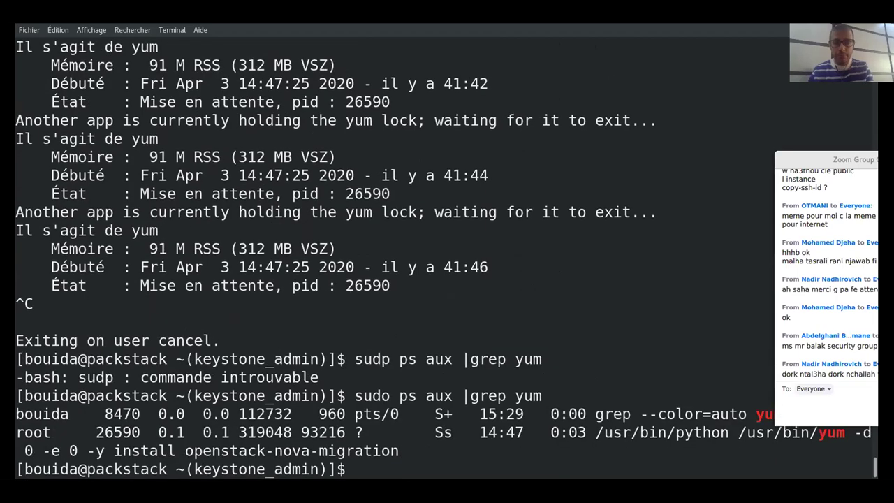
- Try to force-kill the root-owned yum process 26590 with kill -9, without sudo
type("kill")
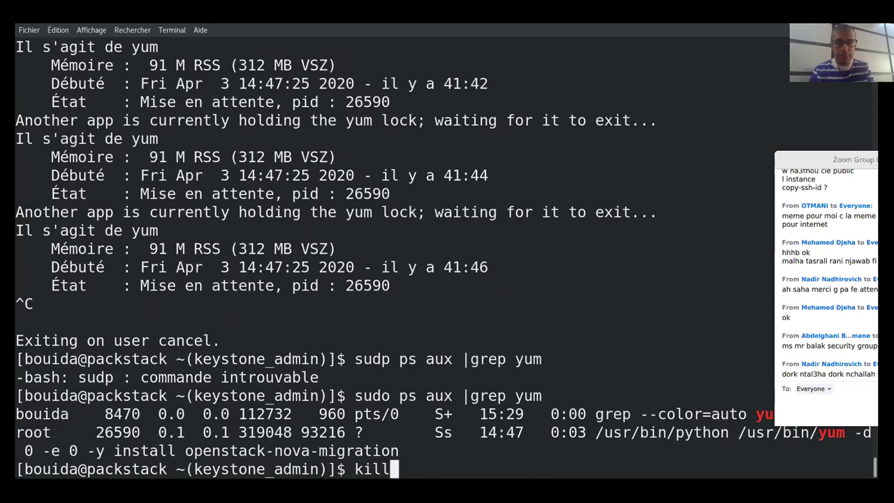
type(" -9")
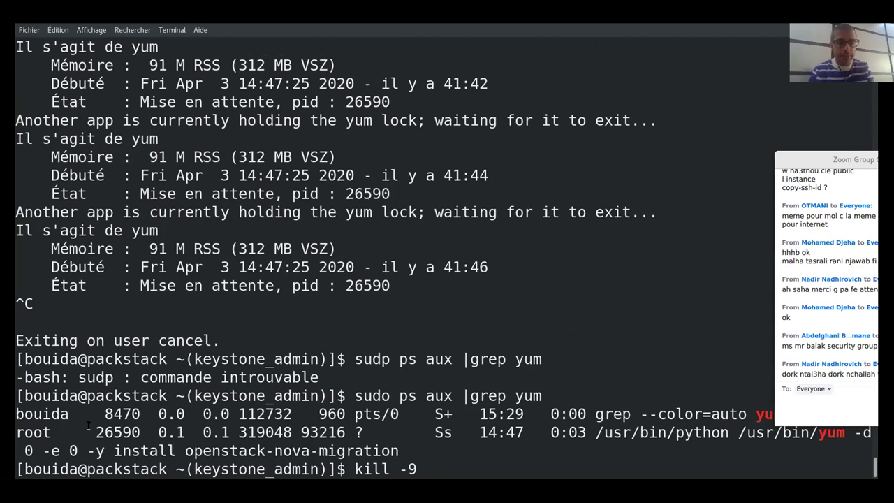
left_click_drag(97, 433, 139, 430)
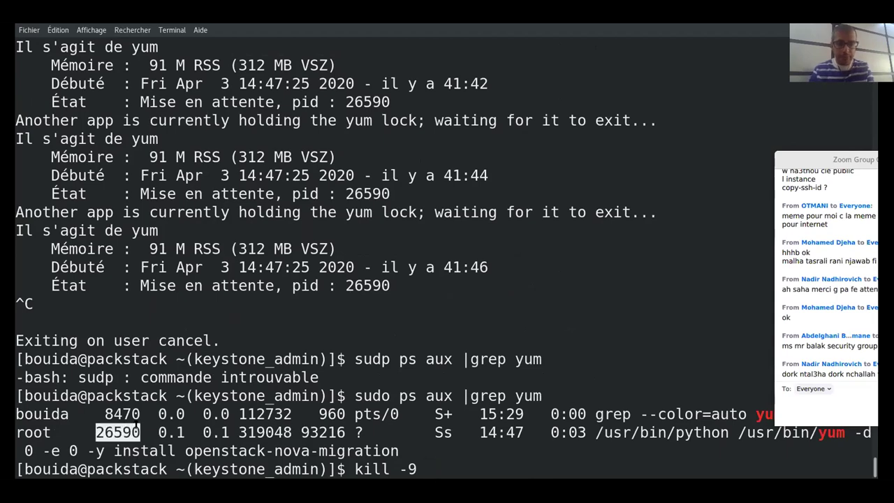
middle_click(137, 428)
key("Return")
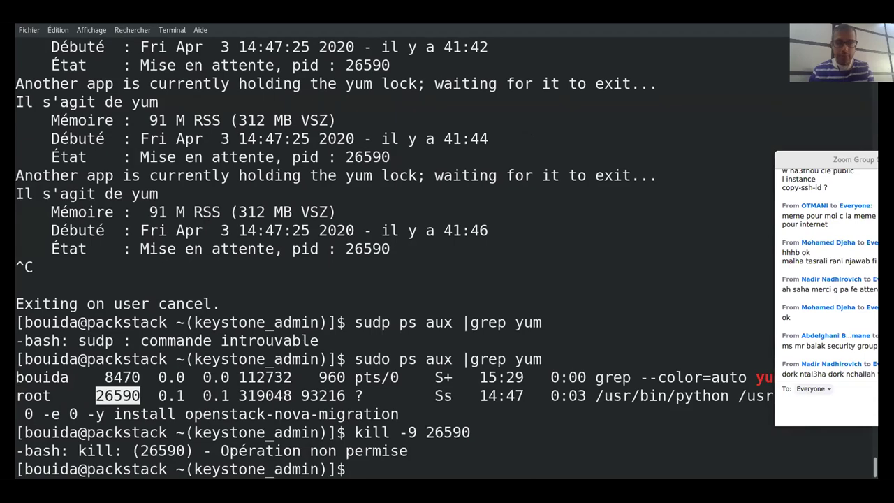
- Force-kill the yum process 26590 with sudo kill -9
key("Up")
key("Left")
key("Left")
key("Left")
key("Left")
key("Left")
key("Left")
key("Left")
key("Left")
key("Left")
key("Left")
key("Left")
key("Left")
key("Left")
type("sudo")
key("Return")
- Try the yum installation of openstack-utils again on a cleared screen, and interrupt it during the package download
key("Up")
key("Up")
key("Up")
key("Up")
key("Up")
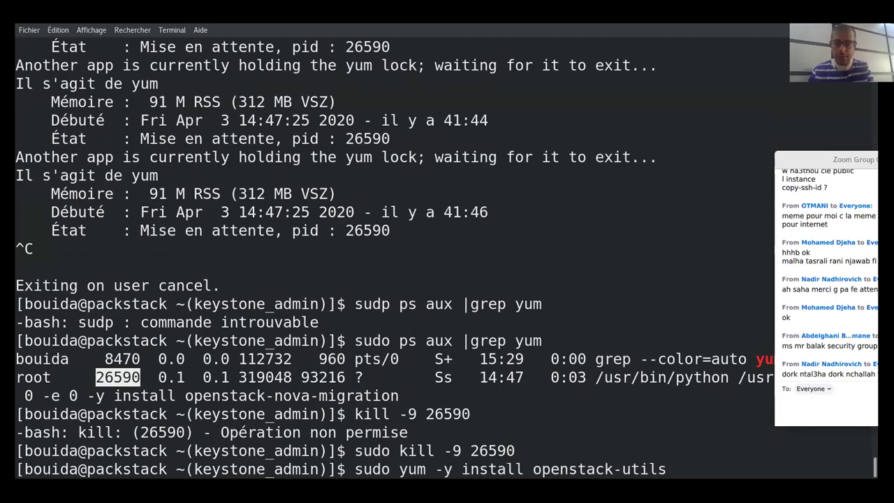
key("ctrl+l")
key("Return")
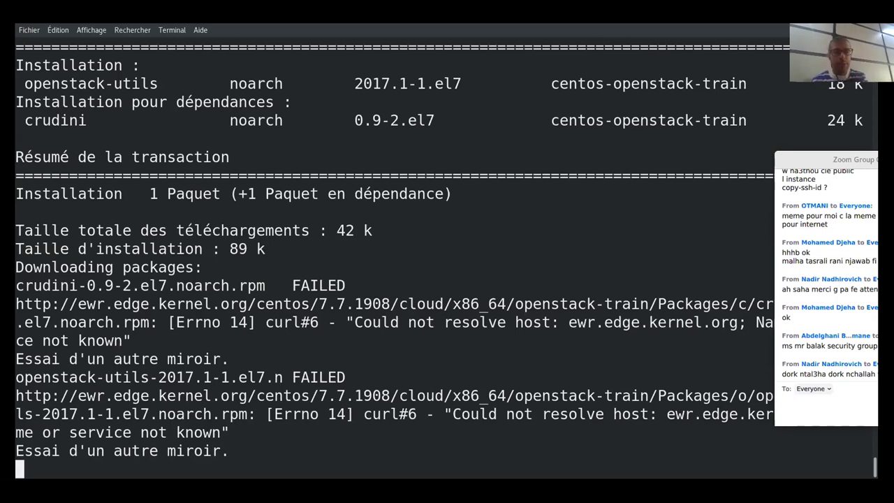
key("ctrl+c")
- Print /etc/resolv.conf with cat to check the configured DNS nameserver
type("ca")
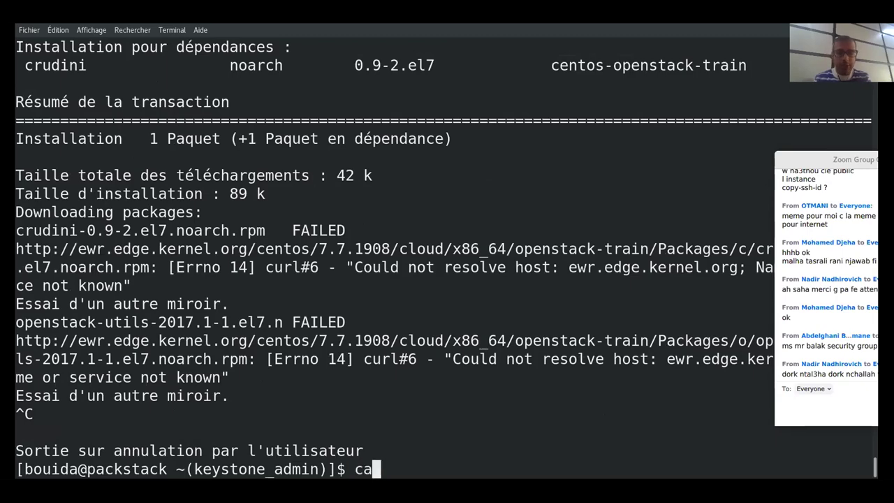
type("t /etc/resolv.conf")
key("Return")
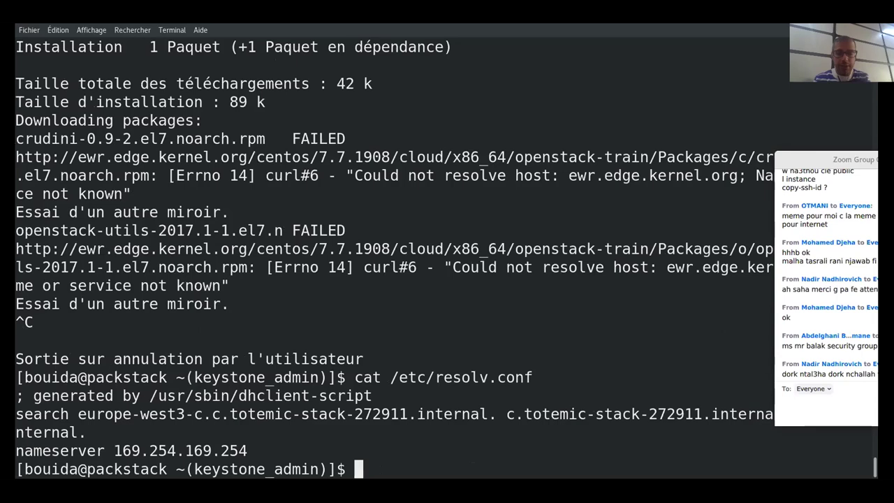
- Open /etc/resolv.conf in vim with sudo and duplicate the nameserver line
type("vim")
key("BackSpace")
key("BackSpace")
key("BackSpace")
key("BackSpace")
type("sudo vim /etc/resolv.conf")
key("Return")
key("Down")
key("Down")
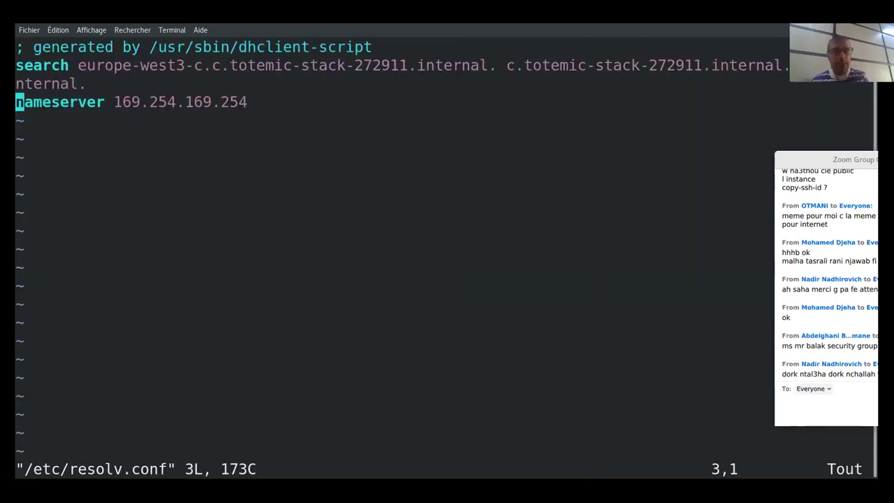
key("y")
key("y")
key("p")
- Set the first nameserver entry to 8.8.8.8, then save the file and quit vim
key("k")
key("l")
left_click(136, 102)
key("dollar")
key("a")
key("BackSpace")
key("BackSpace")
key("BackSpace")
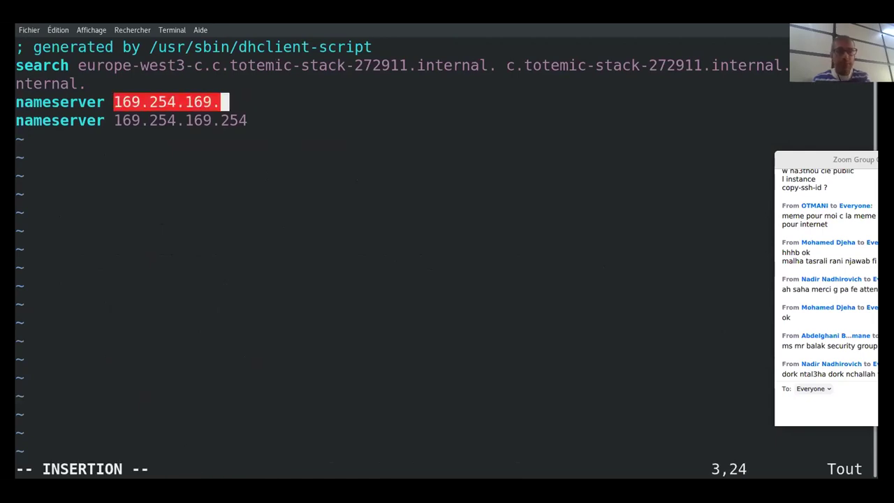
key("BackSpace")
key("BackSpace")
key("BackSpace")
key("BackSpace")
key("BackSpace")
key("BackSpace")
key("BackSpace")
key("BackSpace")
key("BackSpace")
key("BackSpace")
key("BackSpace")
key("BackSpace")
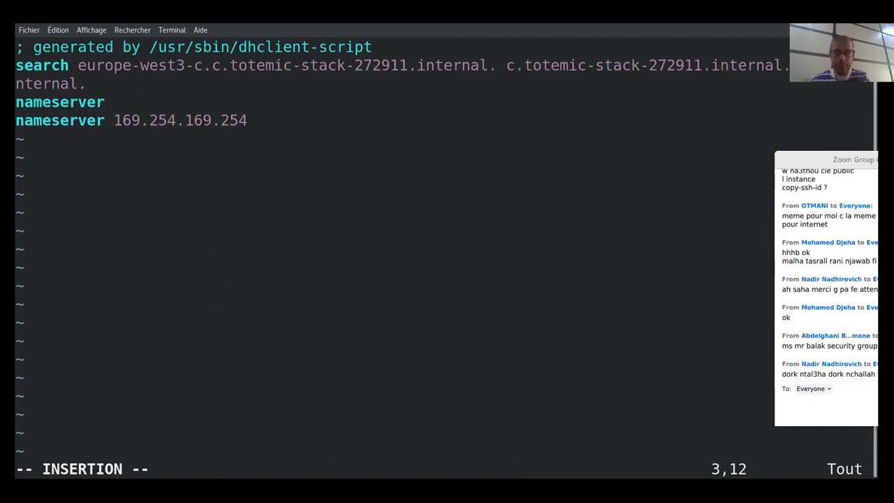
type("8.8.")
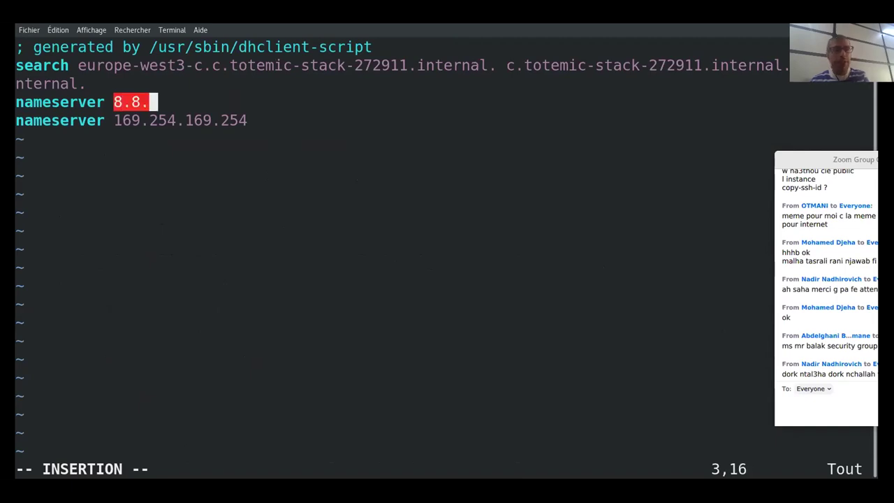
type("8.8")
key("Escape")
type(":wq")
key("Return")
- Clear the terminal and install openstack-utils with sudo yum -y install
key("Up")
key("Up")
key("Up")
key("ctrl+l")
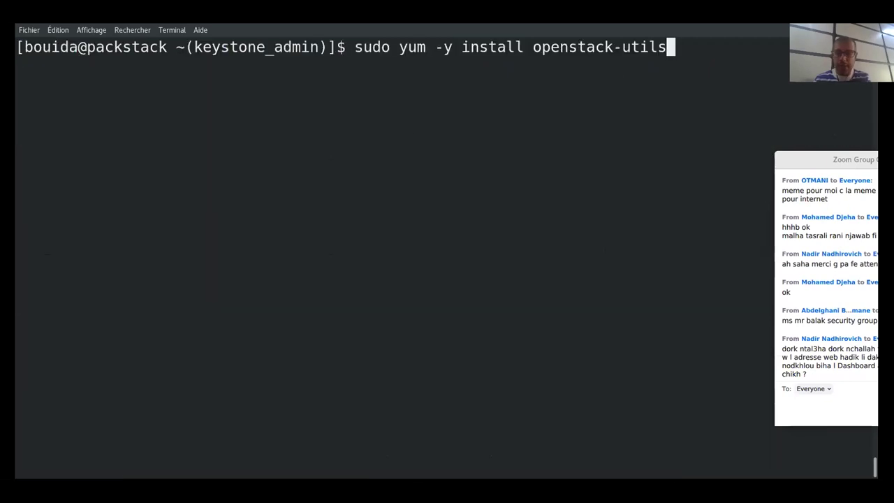
key("Return")
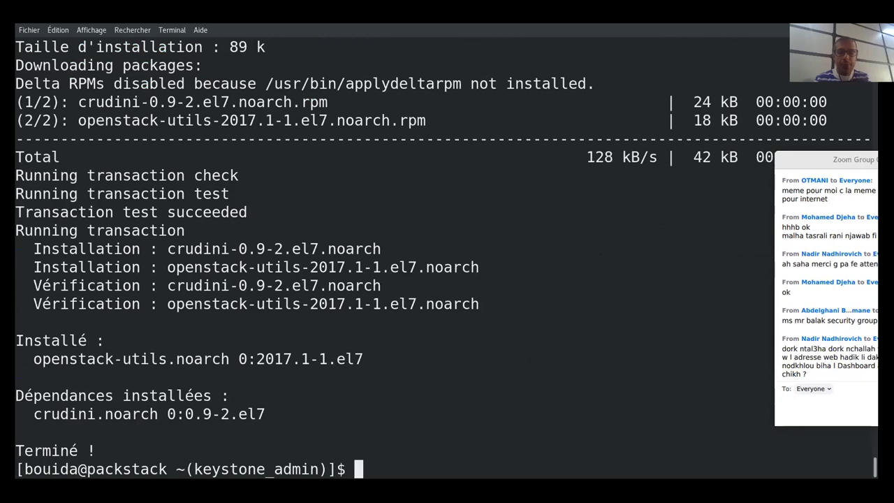
- Display the state of all OpenStack services with openstack-status, and clear the terminal when it finishes
type("opens")
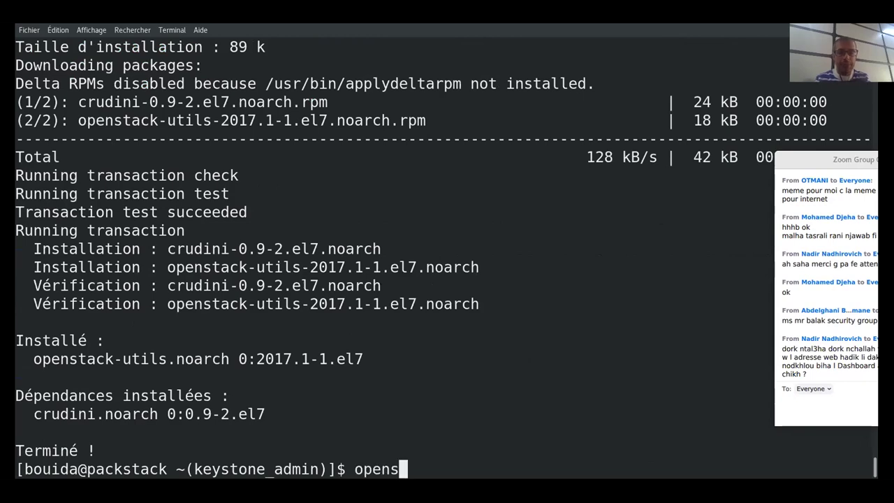
type("tack-status")
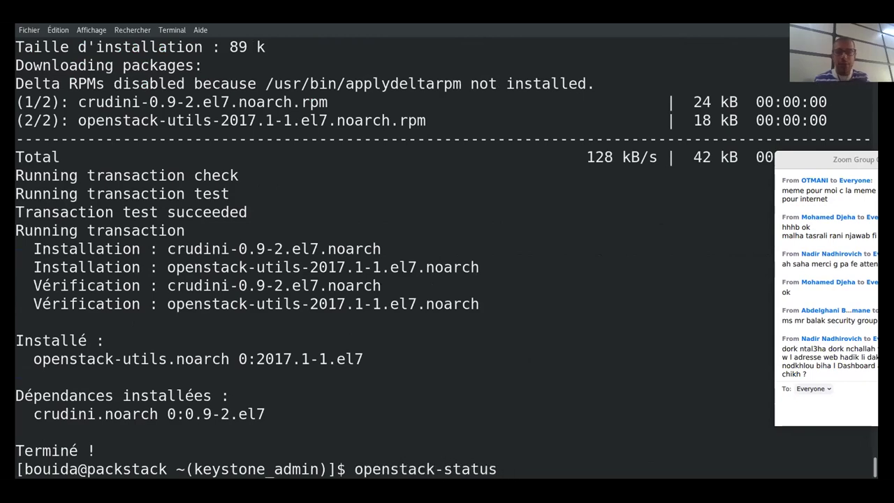
key("Return")
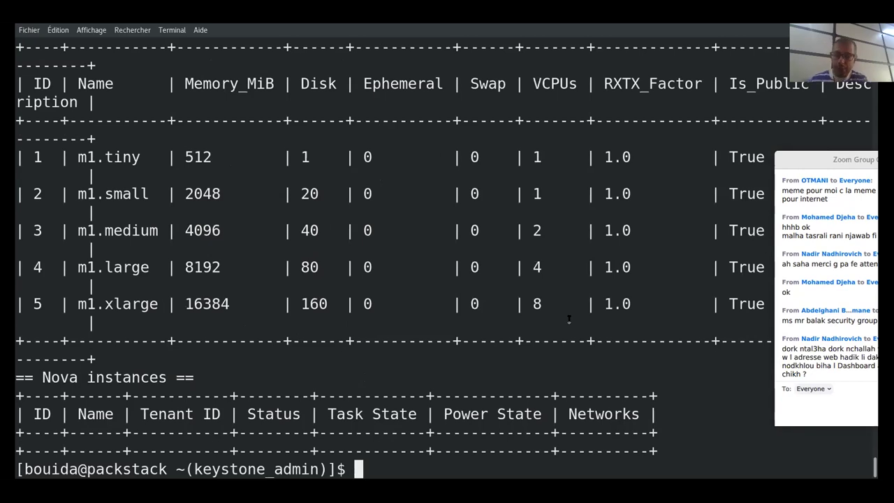
key("ctrl+l")
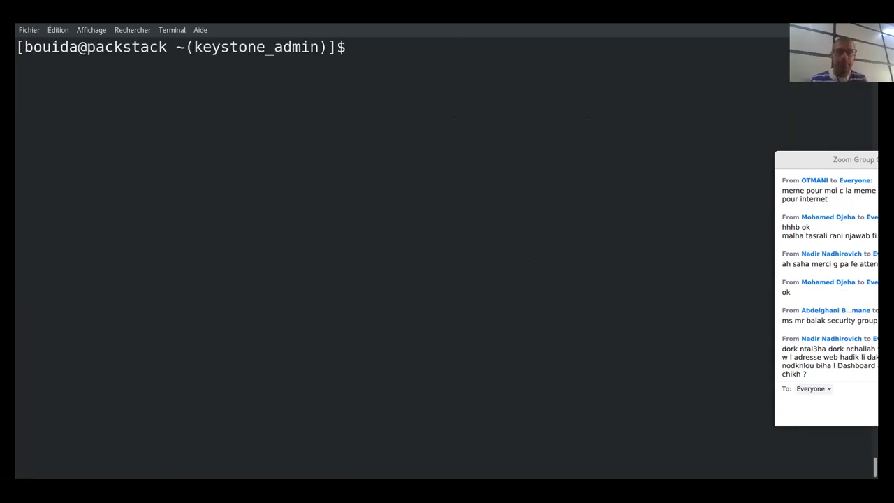